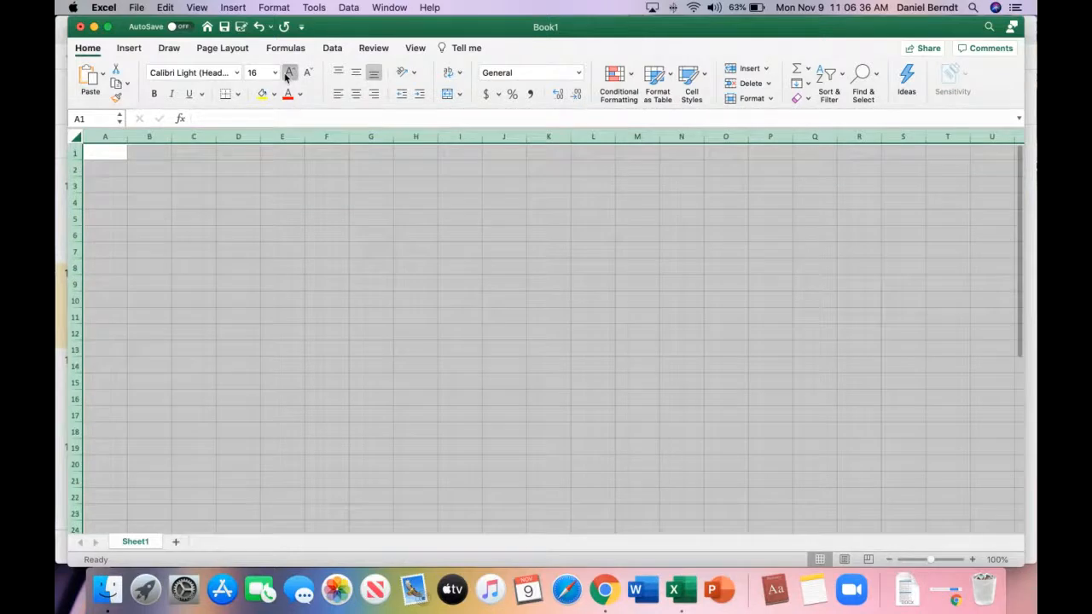
Step: Set the whole sheet's font size to 22 and paste the question about the $30,000, 10-year, 9% monthly-payment loan into cell B2
click(288, 73)
click(288, 74)
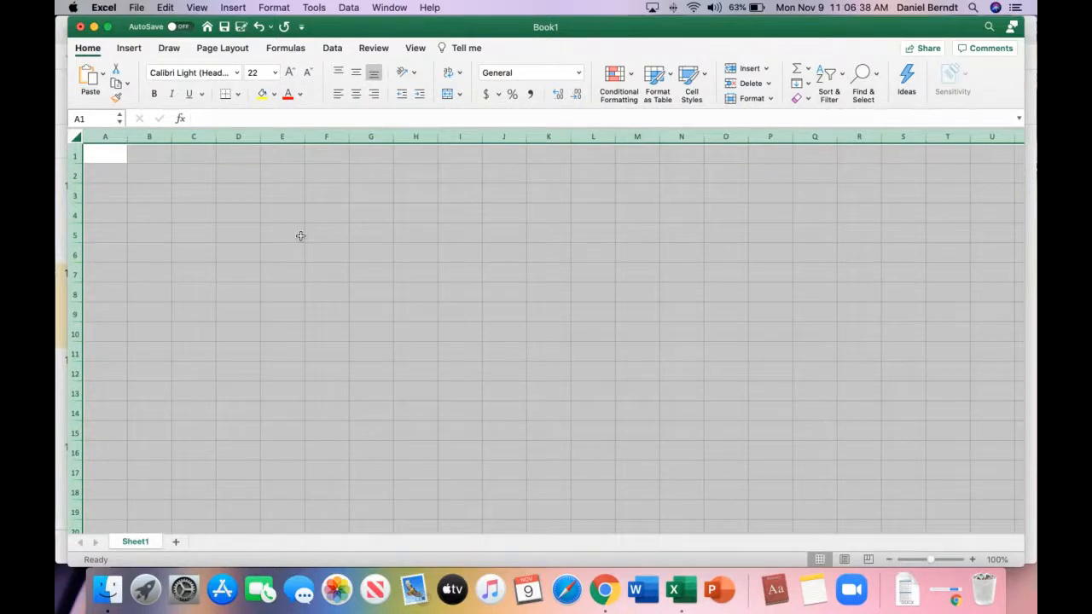
click(146, 177)
text(You have borrowed $30,000 for 10 years with monthly payments at a nominal interest rate of 9%. How much of your second payment is interest?)
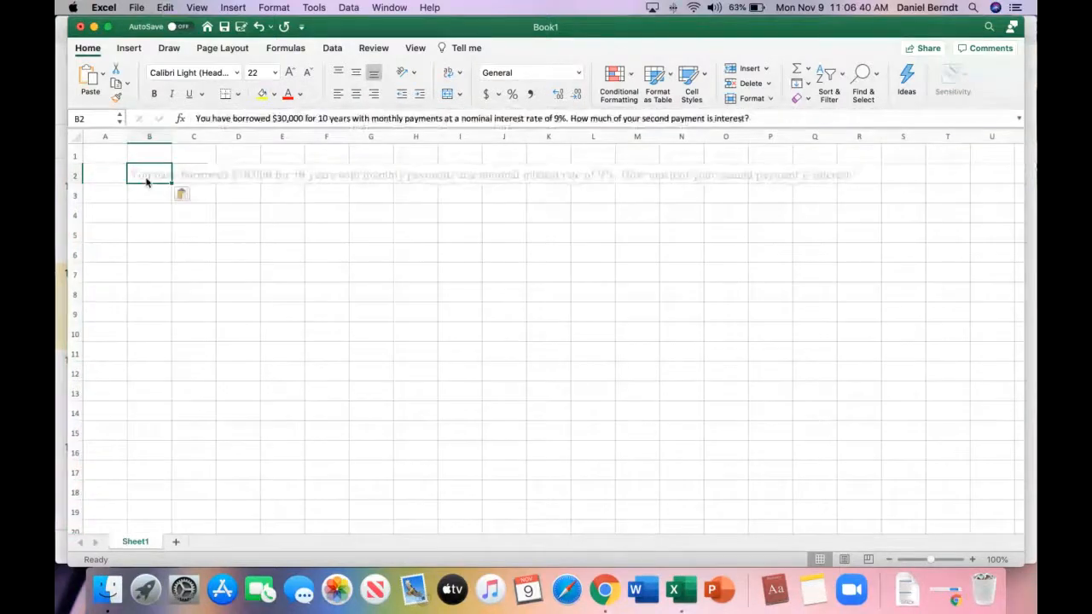
Step: Format the question text in B2 with the automatic font colour, size 20 and the Calibri Light font
click(299, 94)
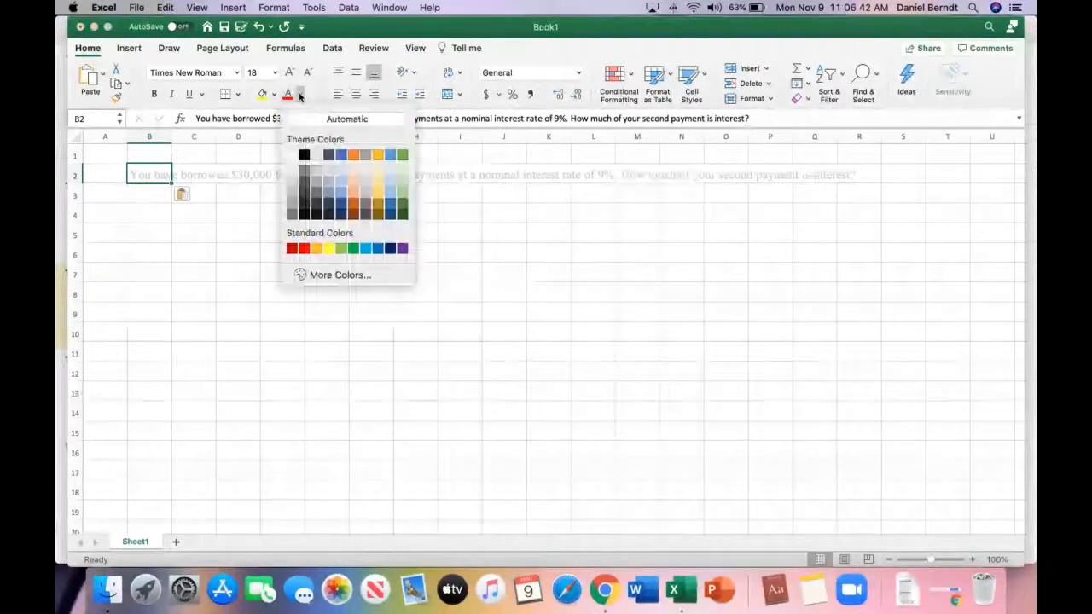
click(319, 122)
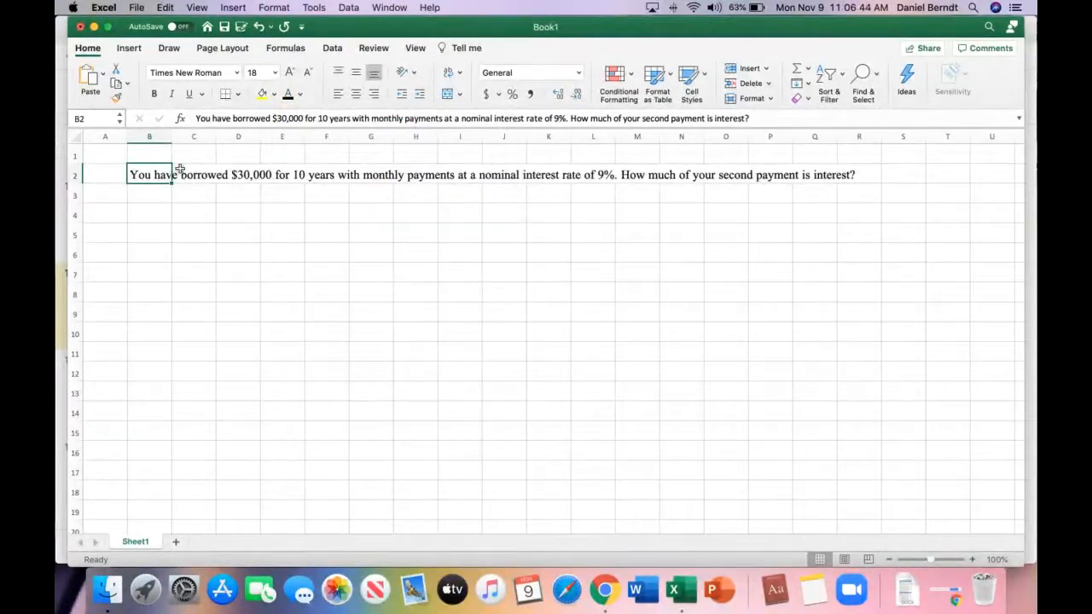
click(293, 72)
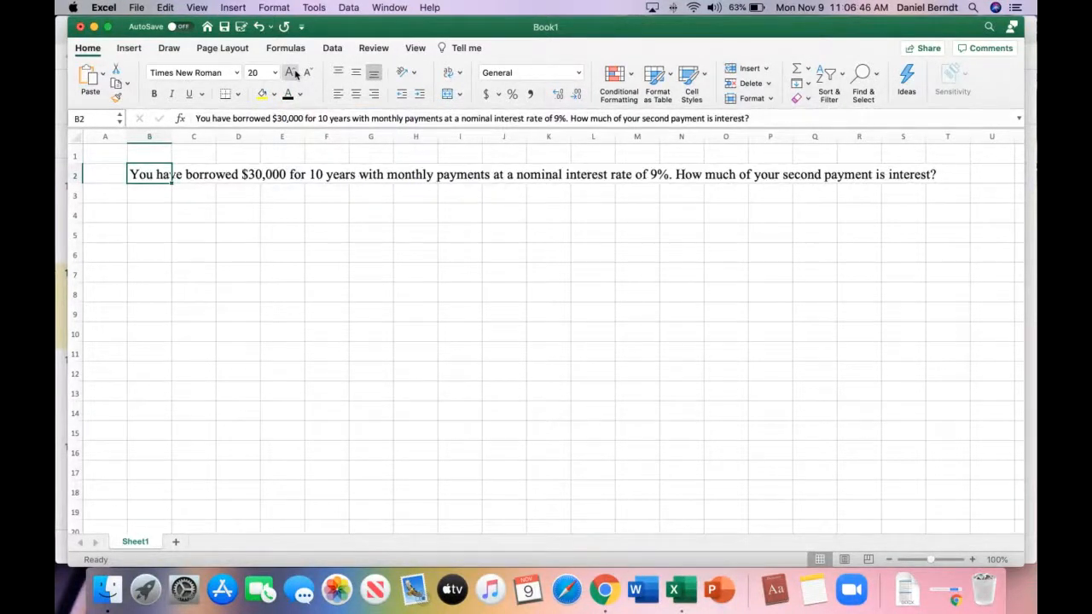
click(237, 72)
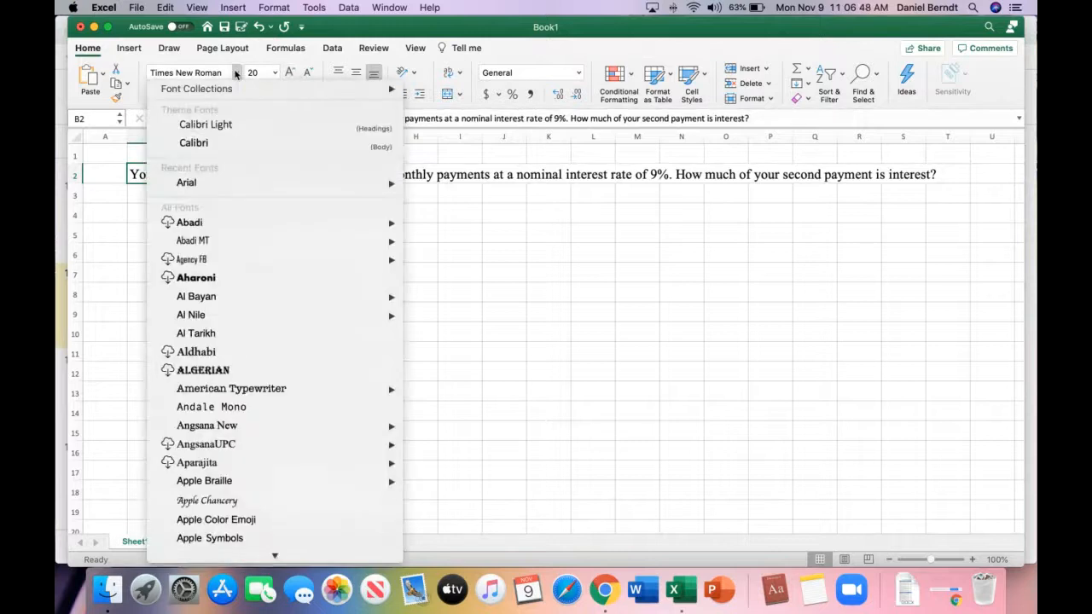
click(220, 126)
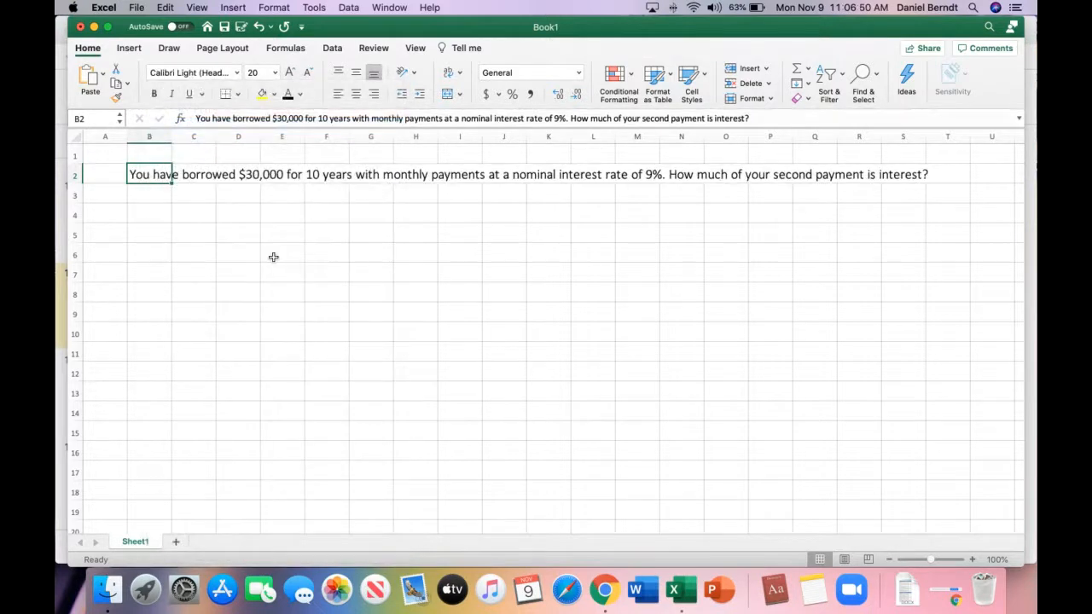
click(273, 295)
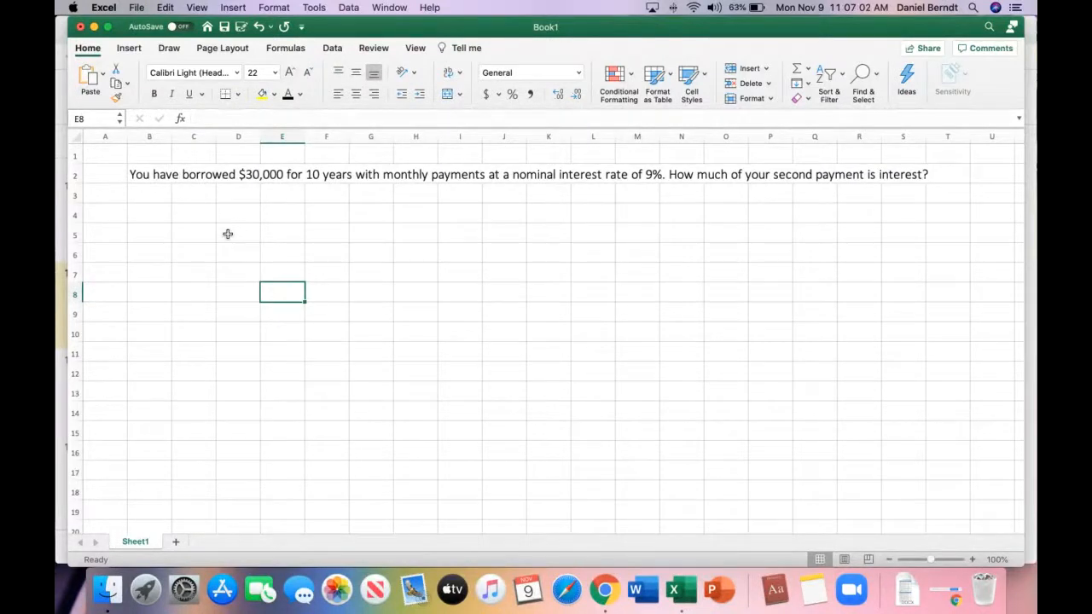
Step: Enter the heading "Define our variables = Data Table" in cell B4
click(156, 214)
text(Define)
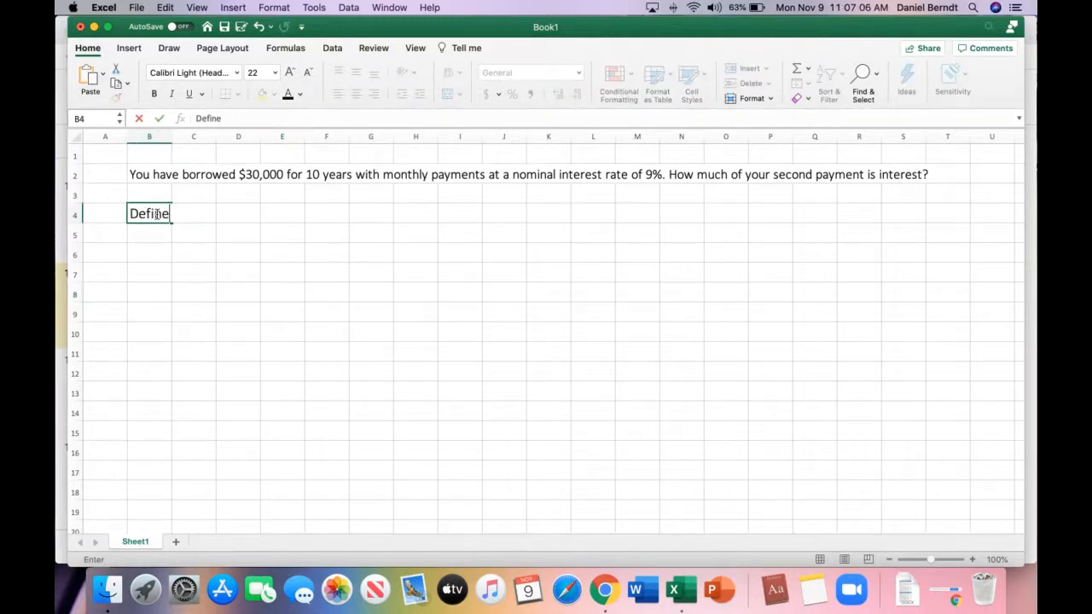
text( our va)
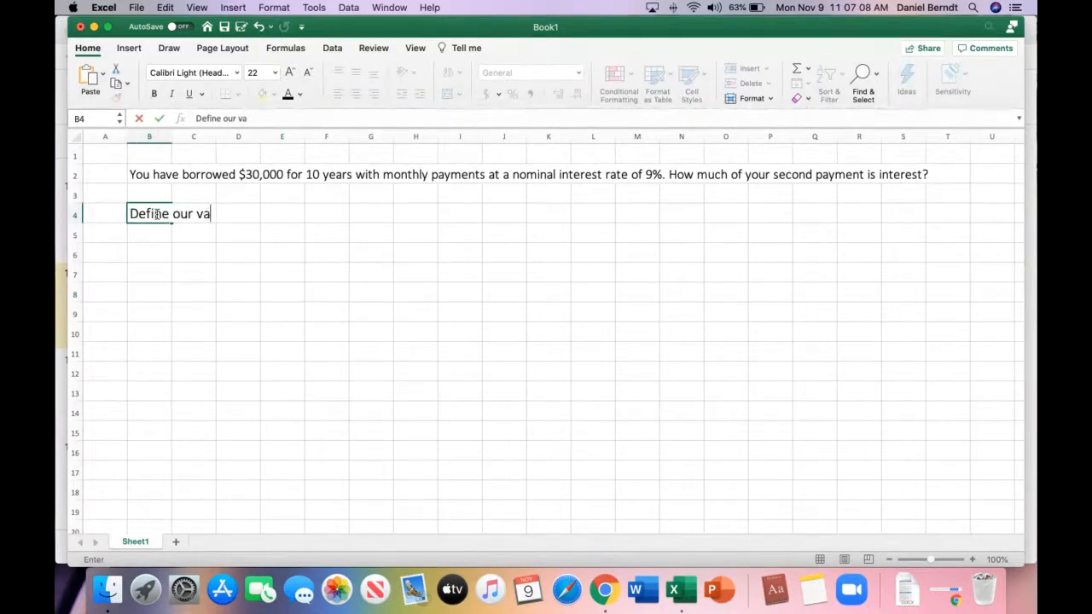
text(riables)
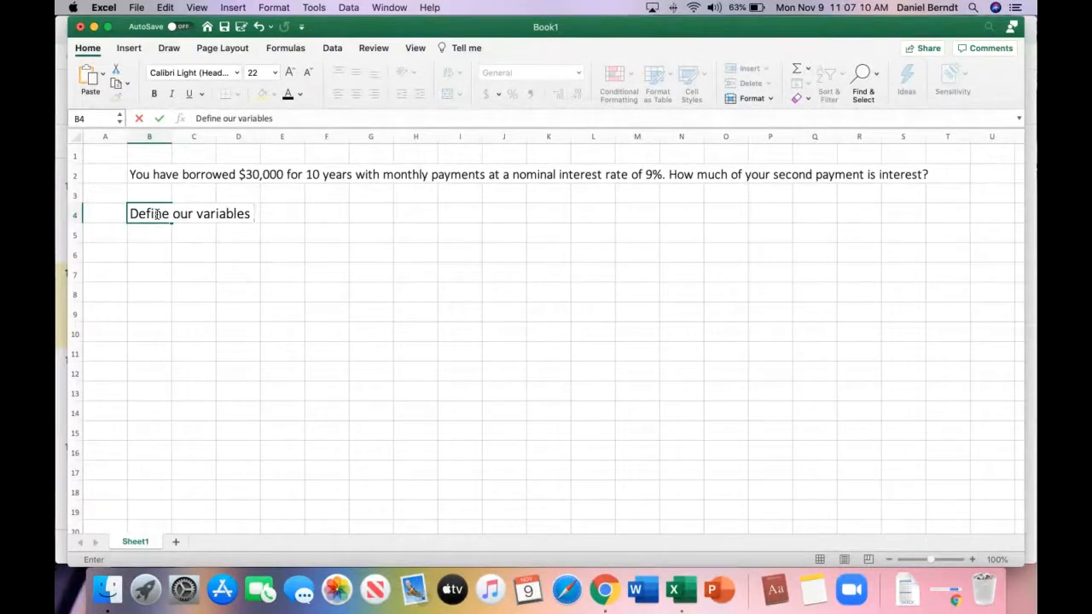
text(  = Data Table)
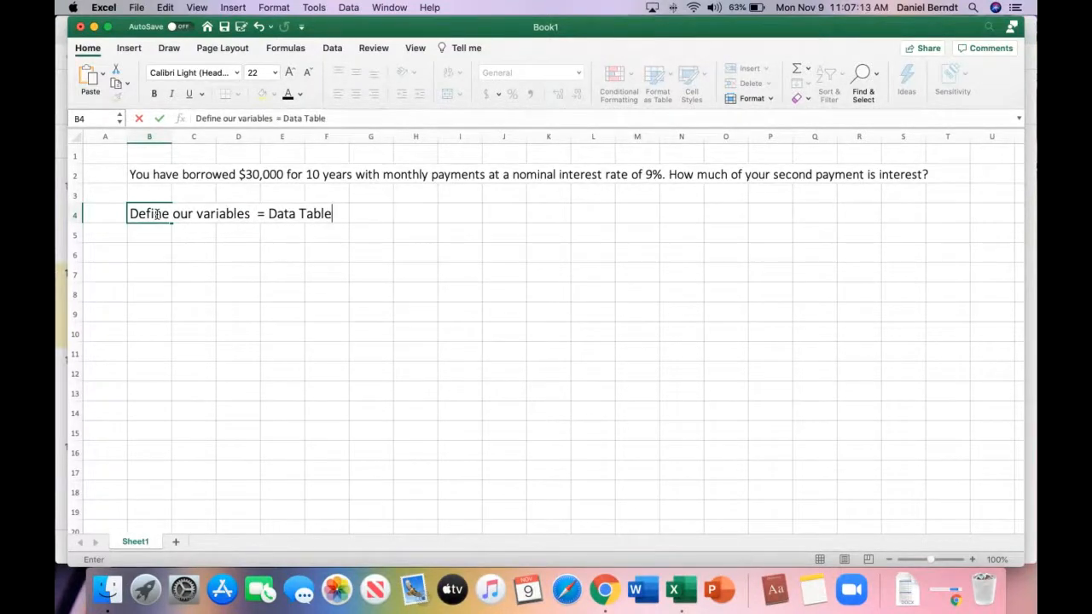
key(Return)
key(Return)
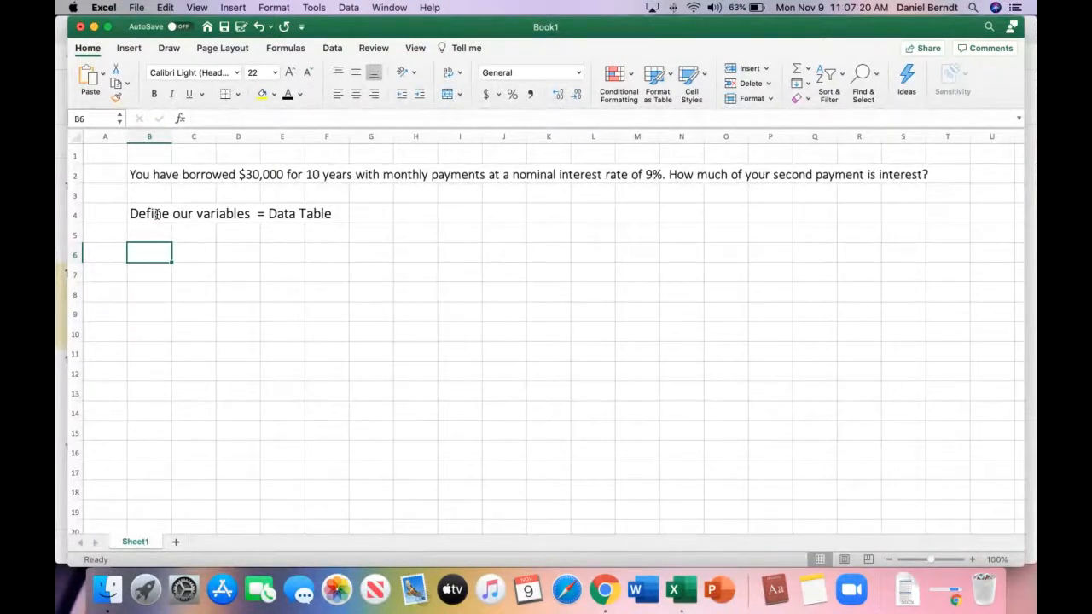
Step: List the variable labels N, I/Y, PV, PMT and FV down cells B6 to B10
text(N)
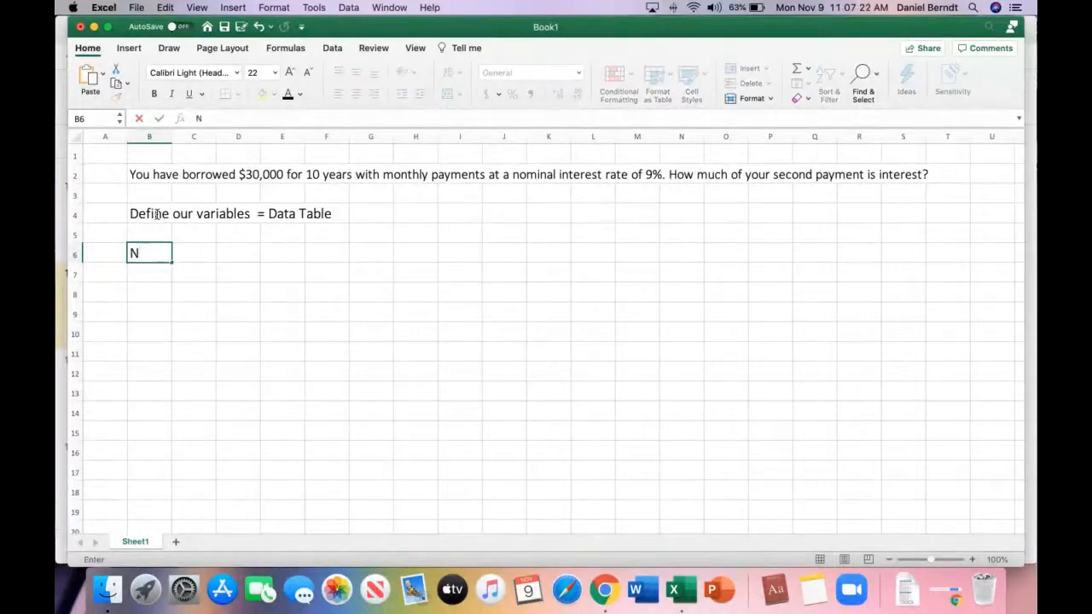
key(Return)
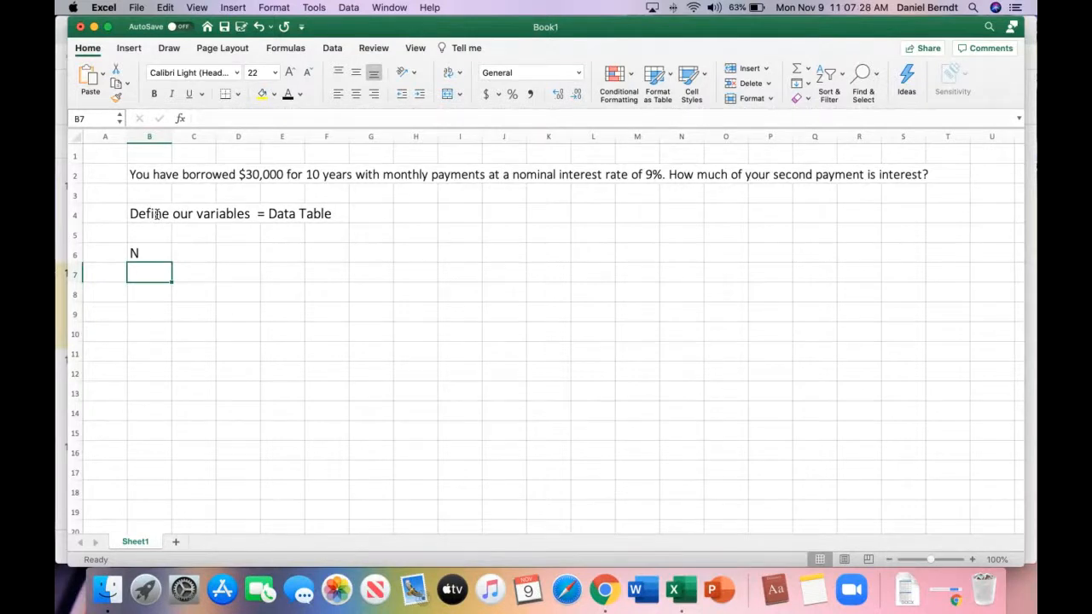
text(I/Y)
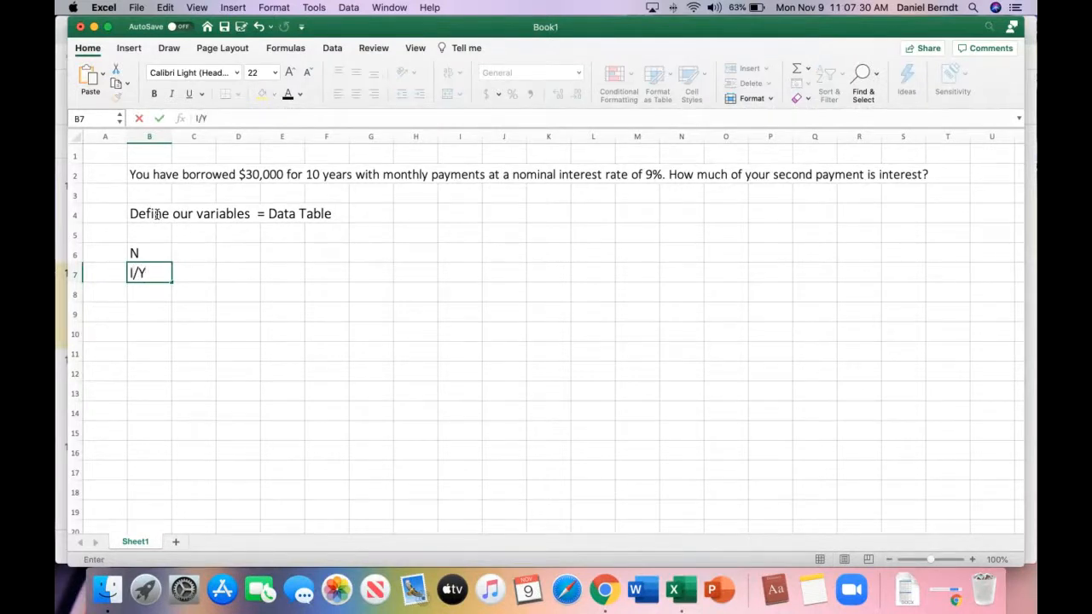
key(Return)
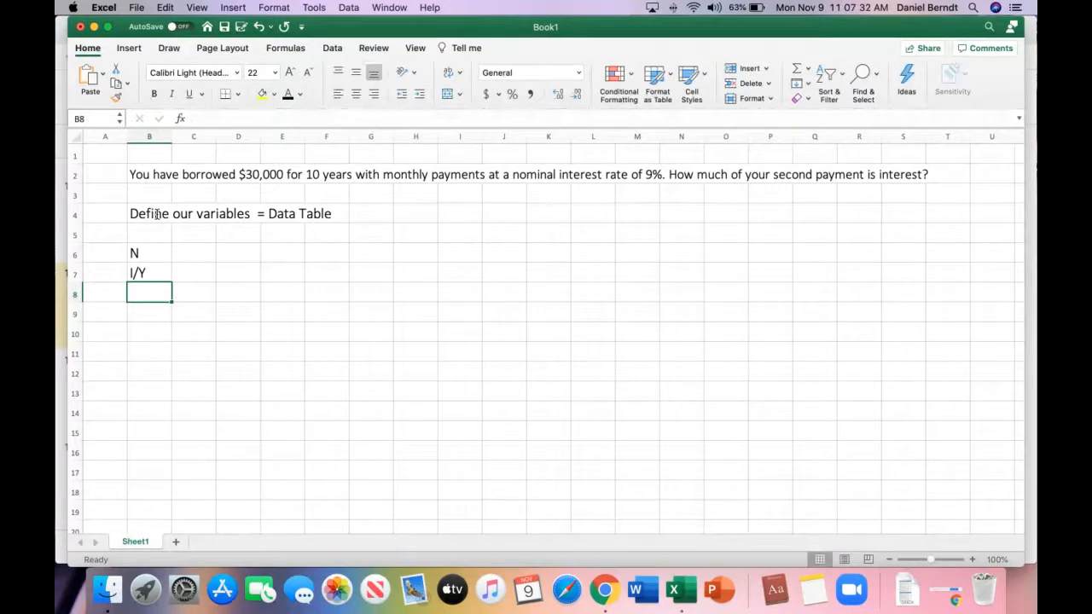
text(PV)
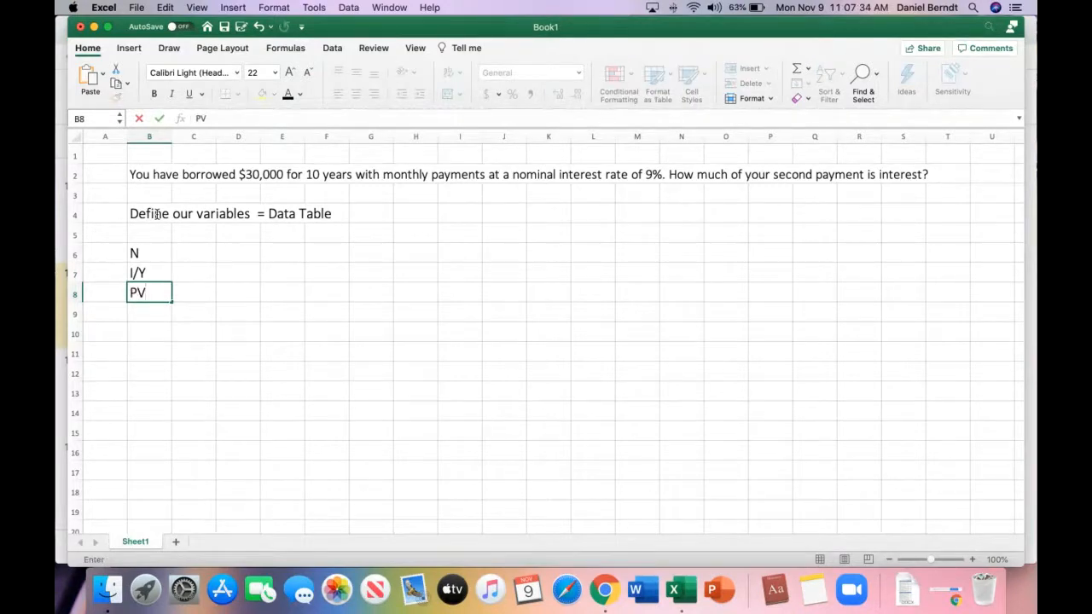
key(Return)
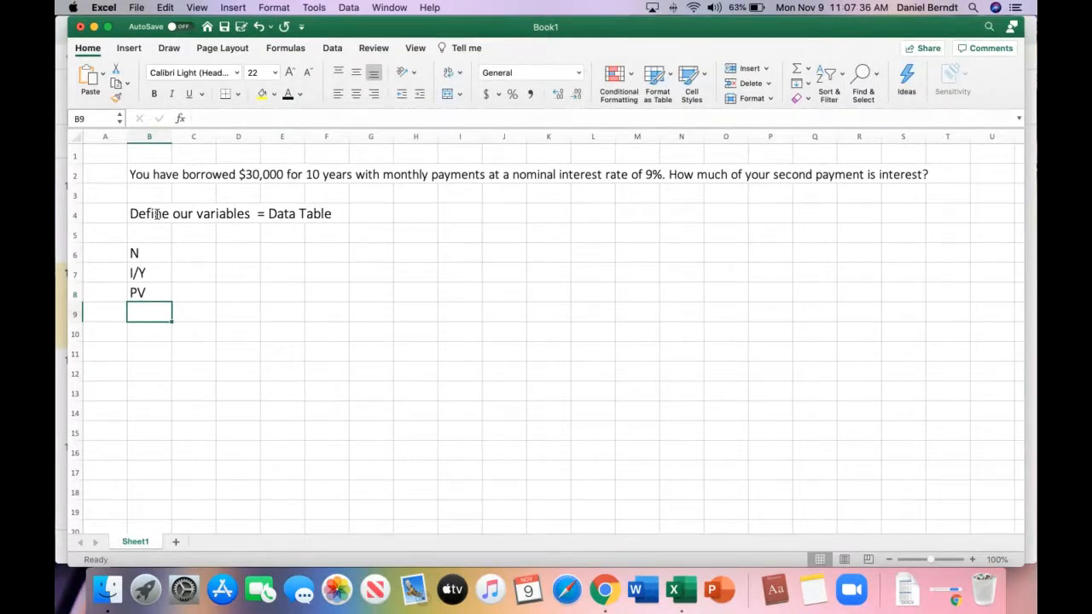
text(PMT)
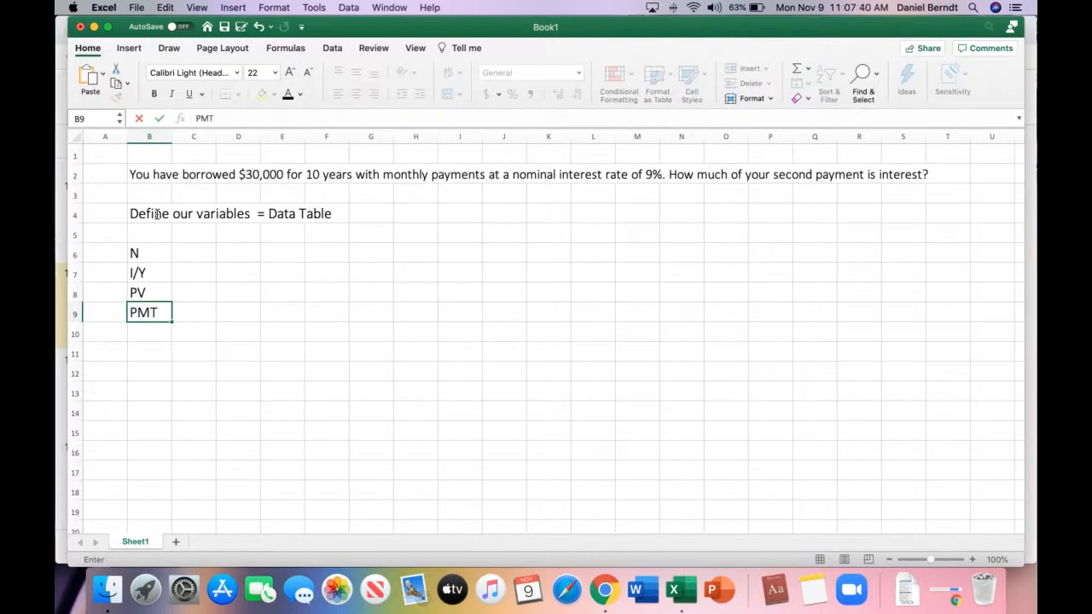
key(Return)
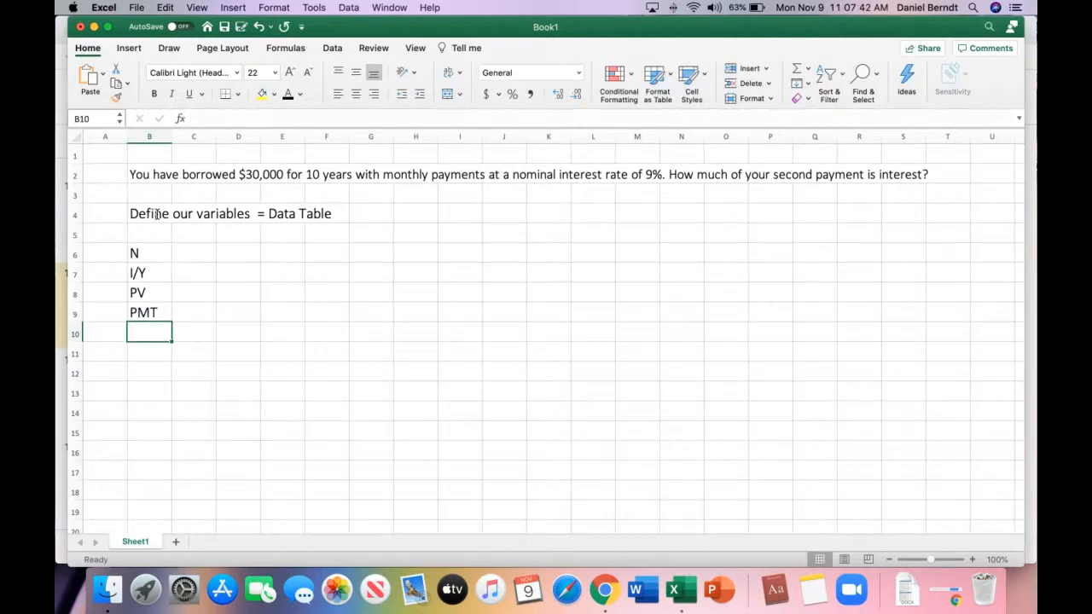
text(FV)
key(Return)
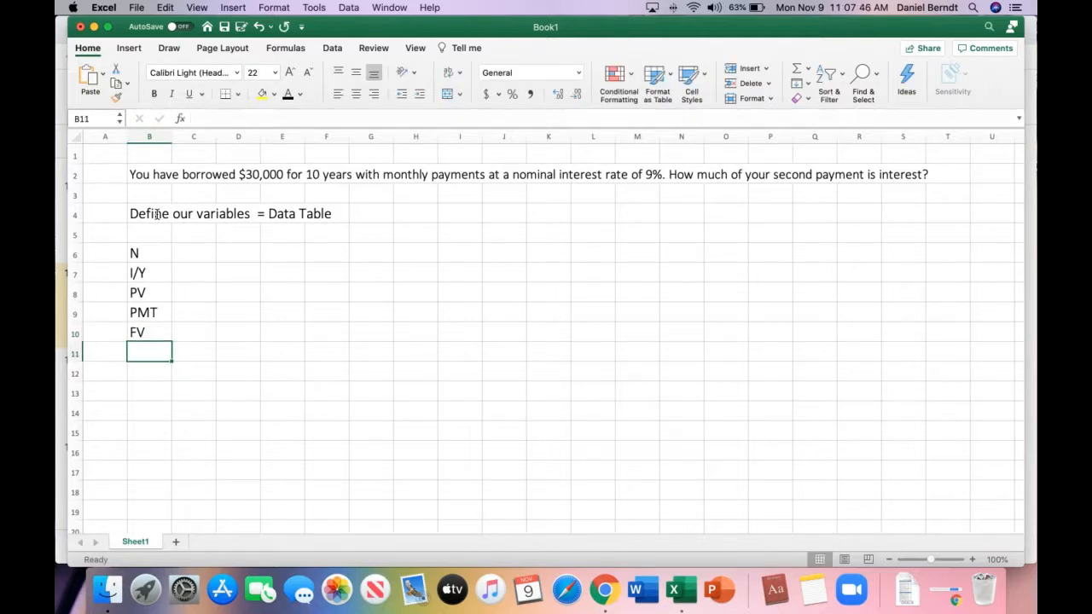
Step: Centre the variable labels in cells B6 to B10 horizontally
key(Up)
key(Up)
key(Up)
key(Up)
key(Up)
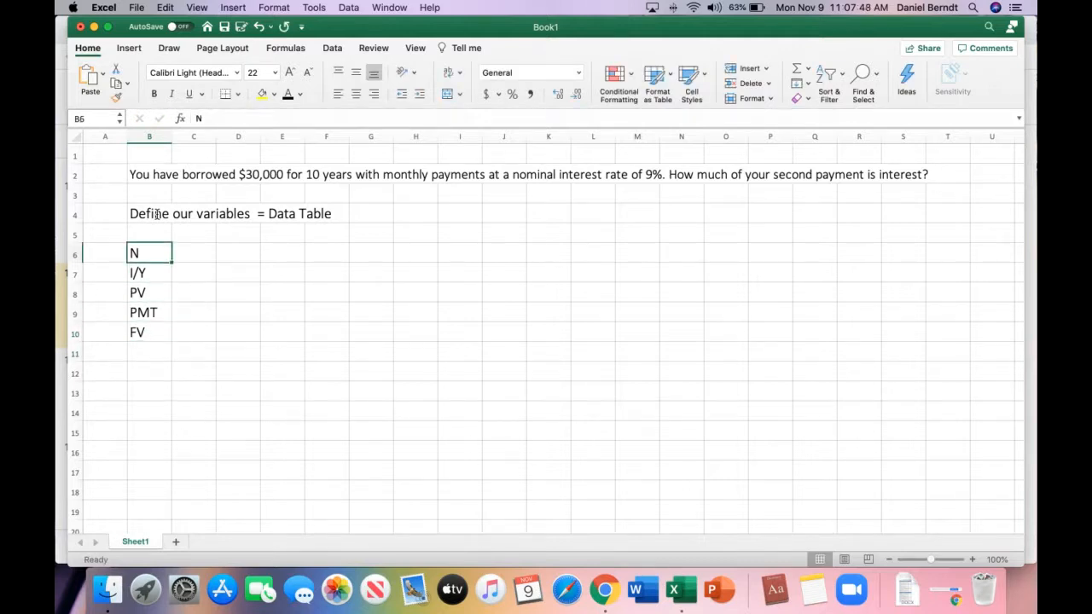
drag(158, 253, 154, 334)
click(357, 93)
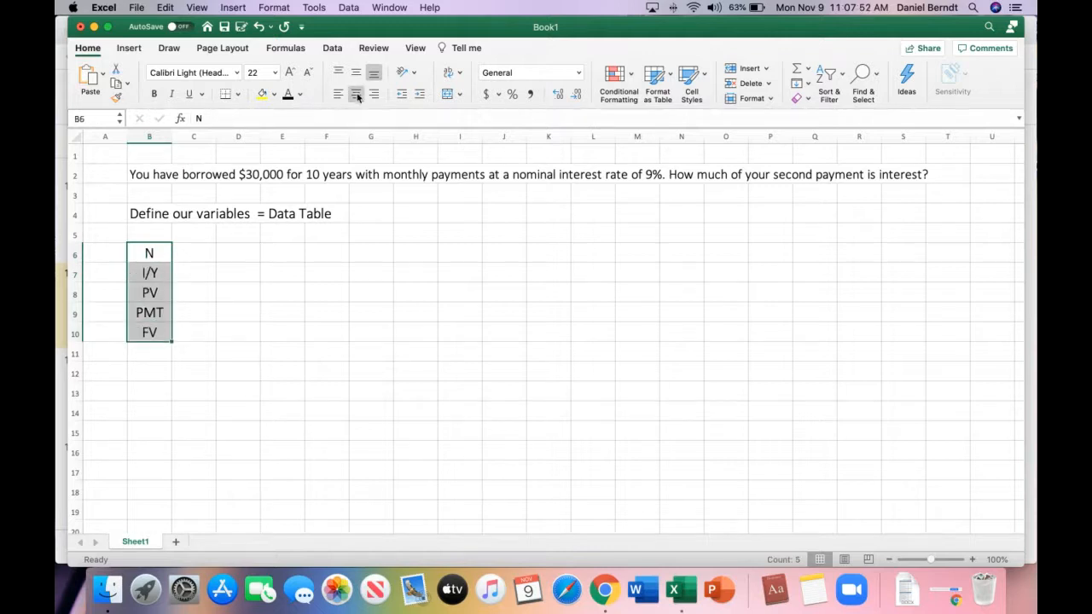
click(287, 388)
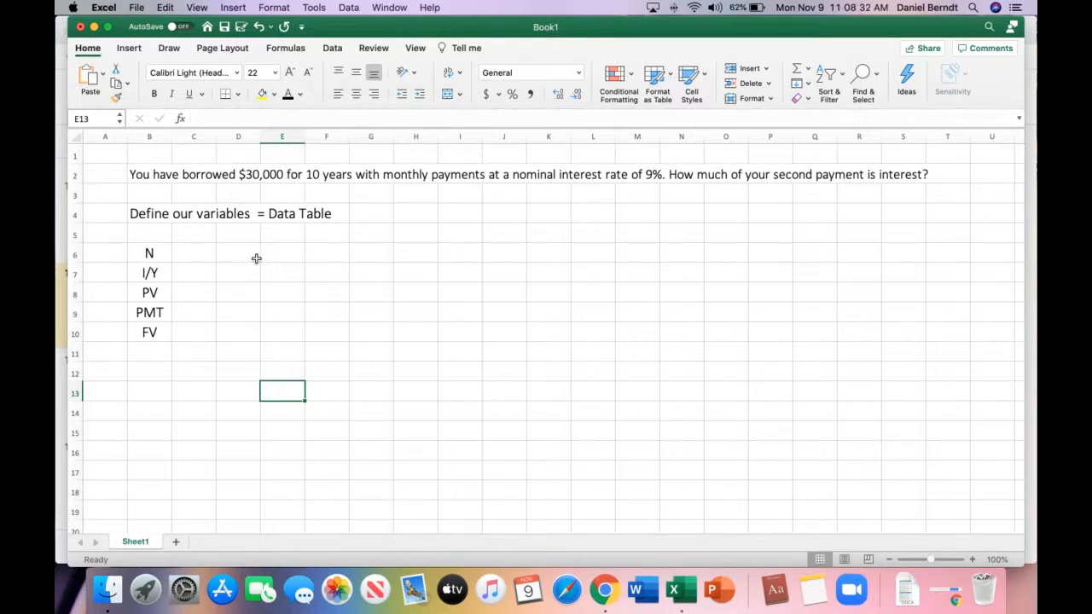
Step: Enter 30,000 as the PV value in cell C8 and widen column C slightly
click(205, 292)
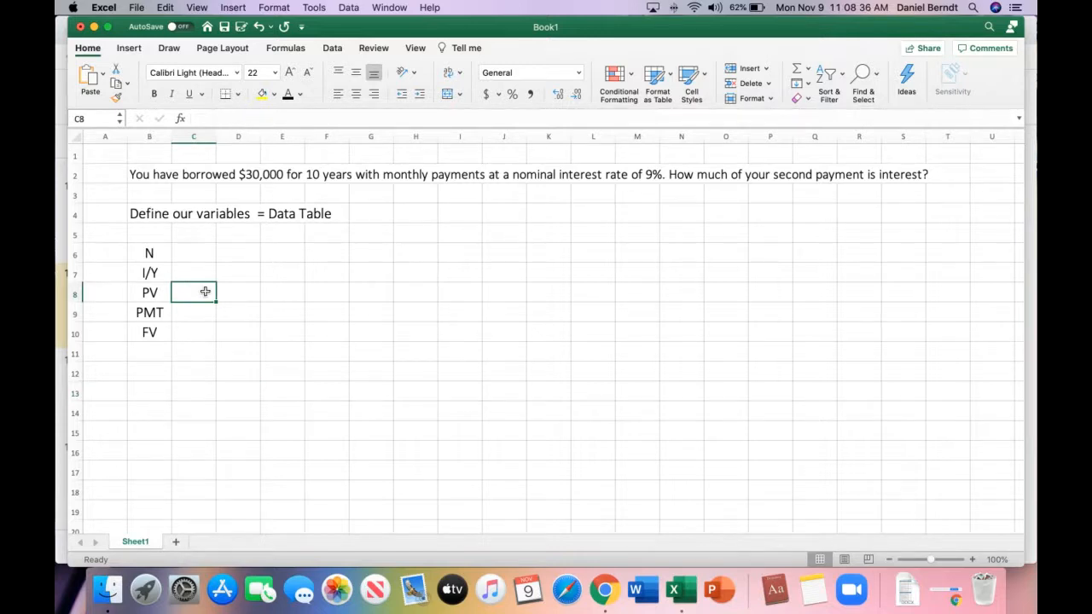
text(30,)
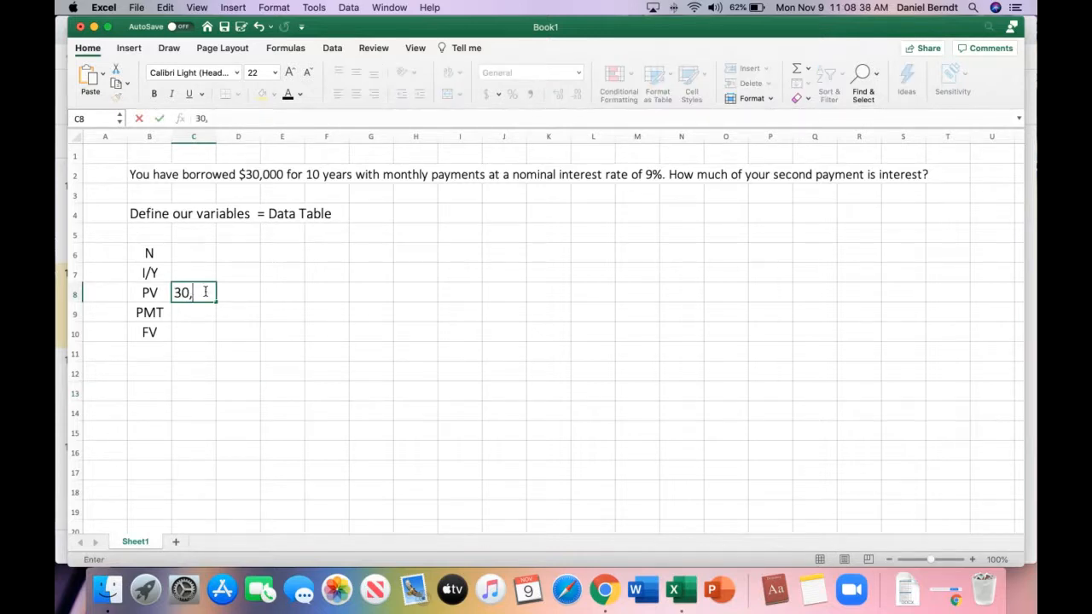
text(000)
key(Return)
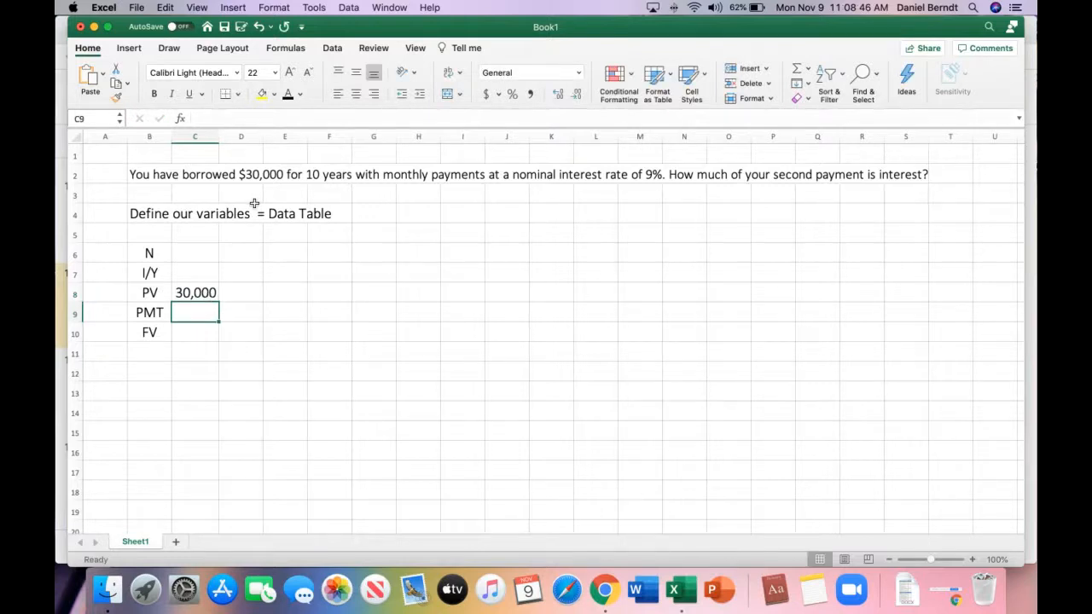
drag(217, 135, 226, 137)
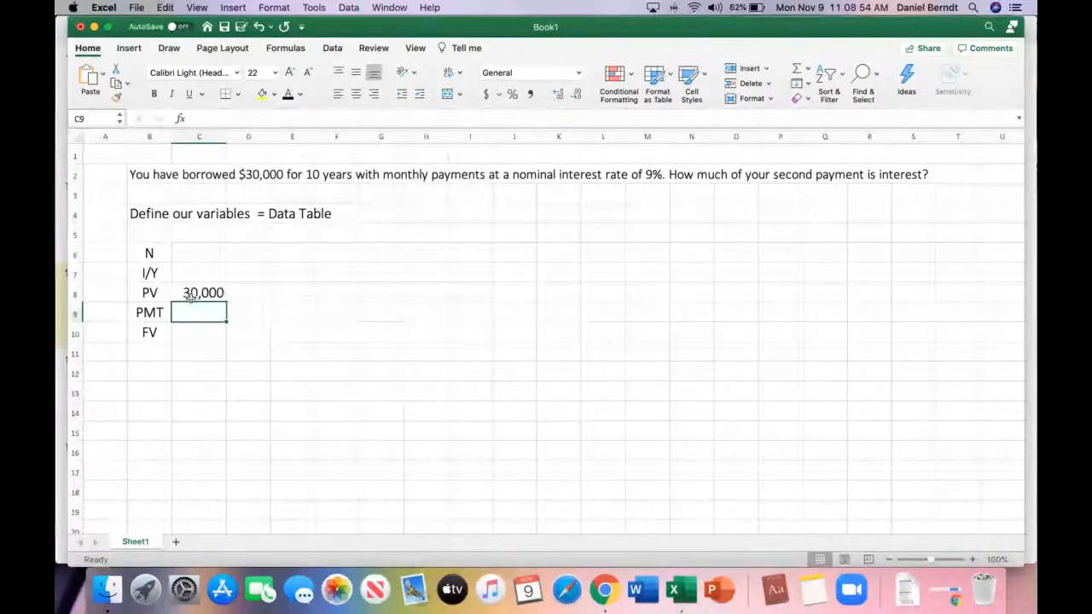
Step: Enter 10 in C6 with the unit "years" in D6 for N, and add the unit "dollars" beside the PV value in D8
click(195, 247)
text(10)
key(Tab)
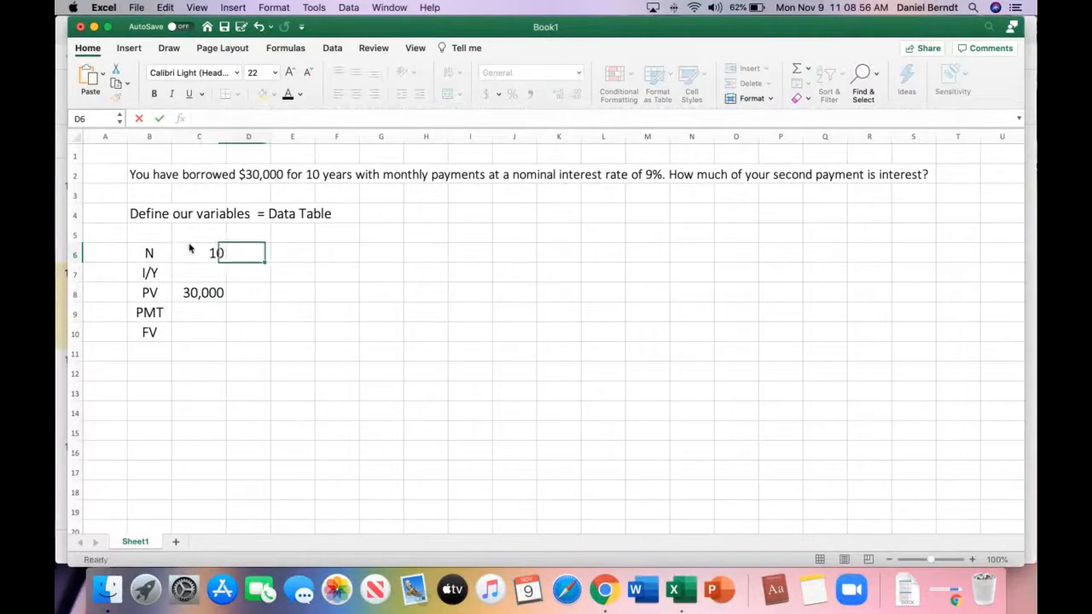
text(years)
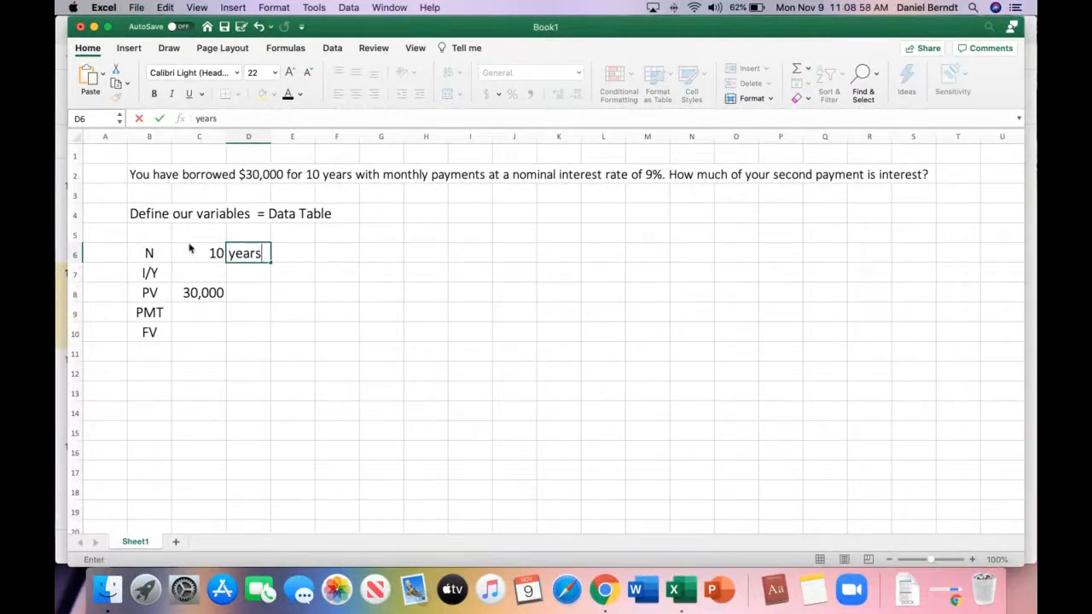
key(Return)
key(Down)
key(Tab)
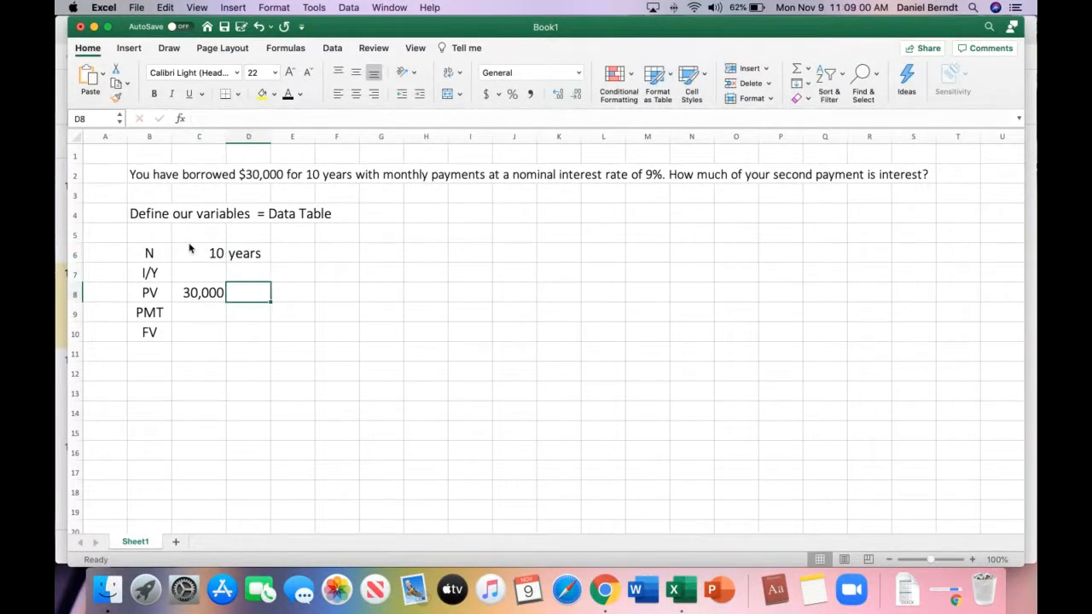
text(dollars)
key(Tab)
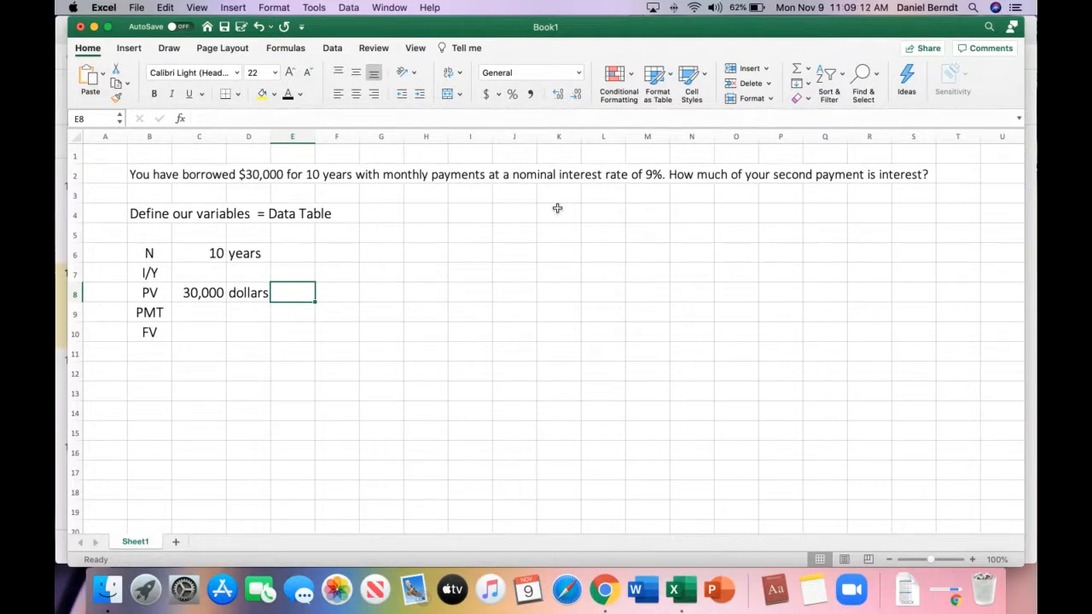
Step: Add the heading "Nominal Interest?" in cell I4
click(486, 214)
text(N)
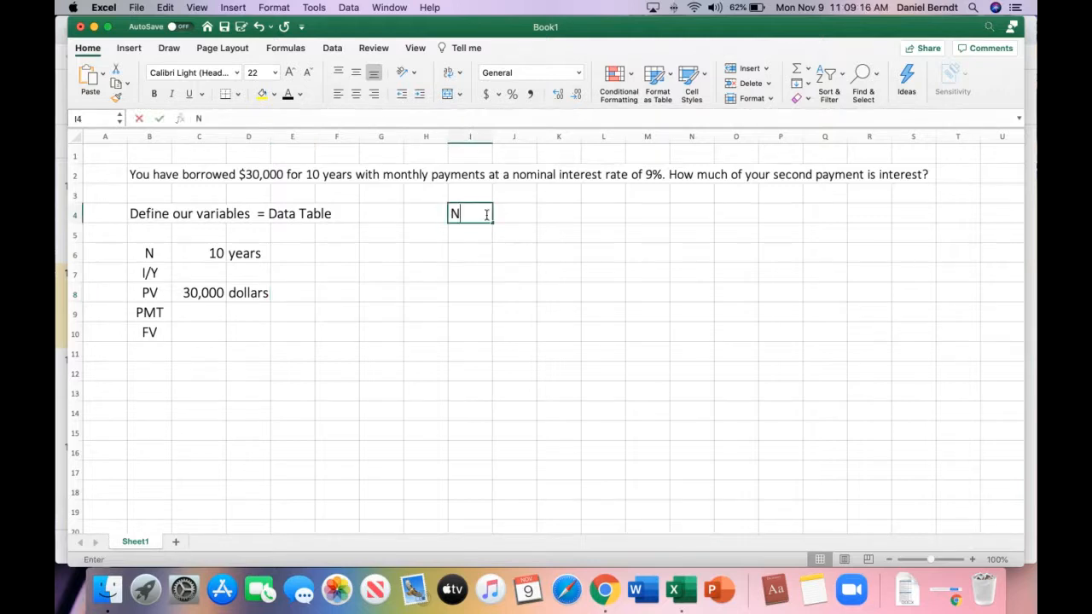
text(ominal Inter)
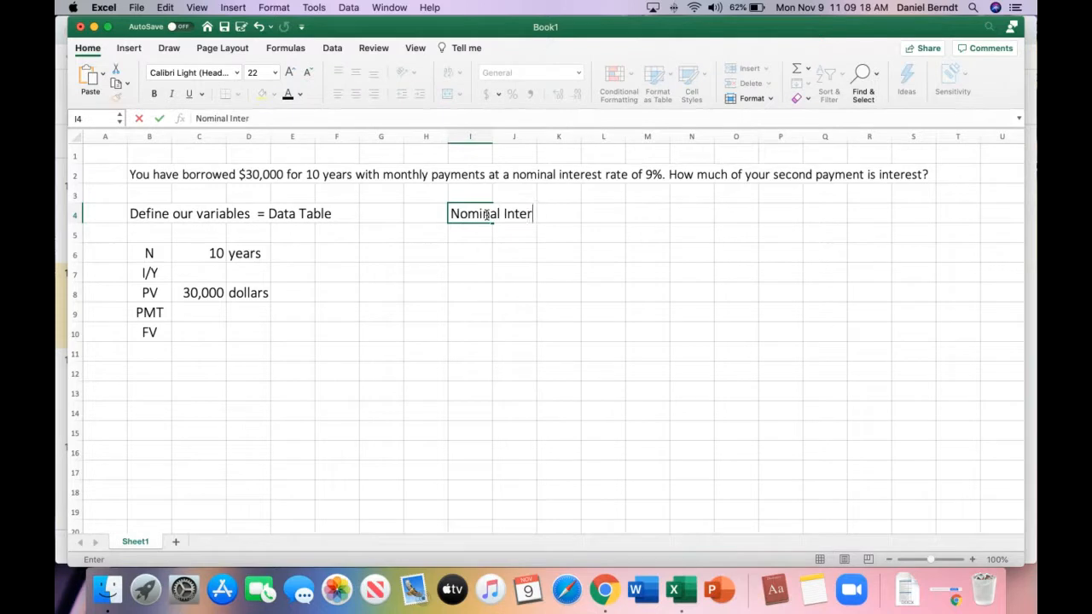
text(est?)
Step: Enter "Annual Percentage Rate" in cell L4, on the same row as the nominal interest heading
key(Tab)
key(Tab)
key(Tab)
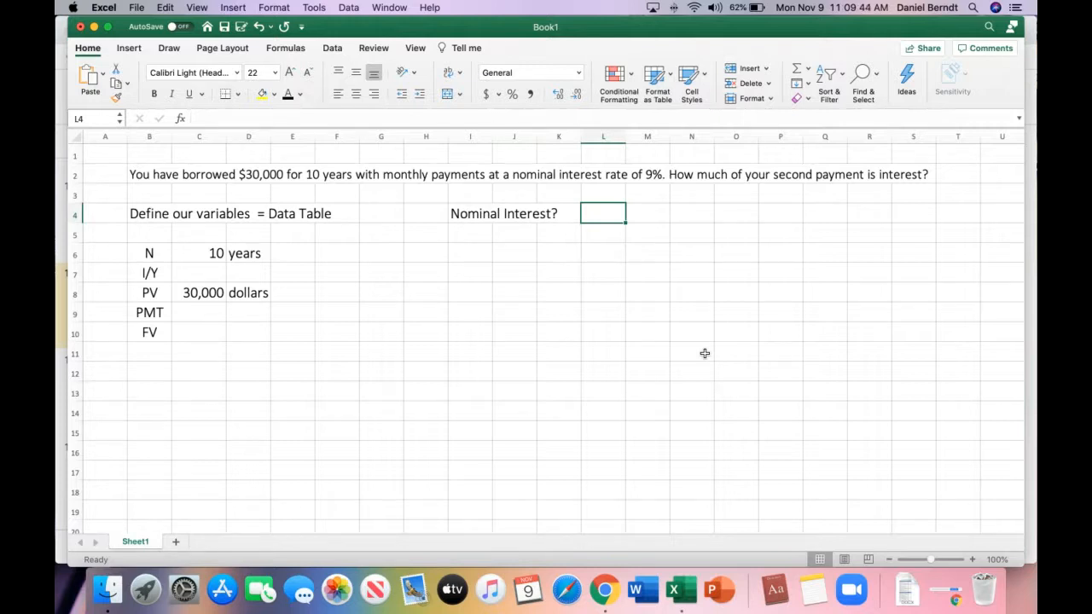
text(Annual Perc)
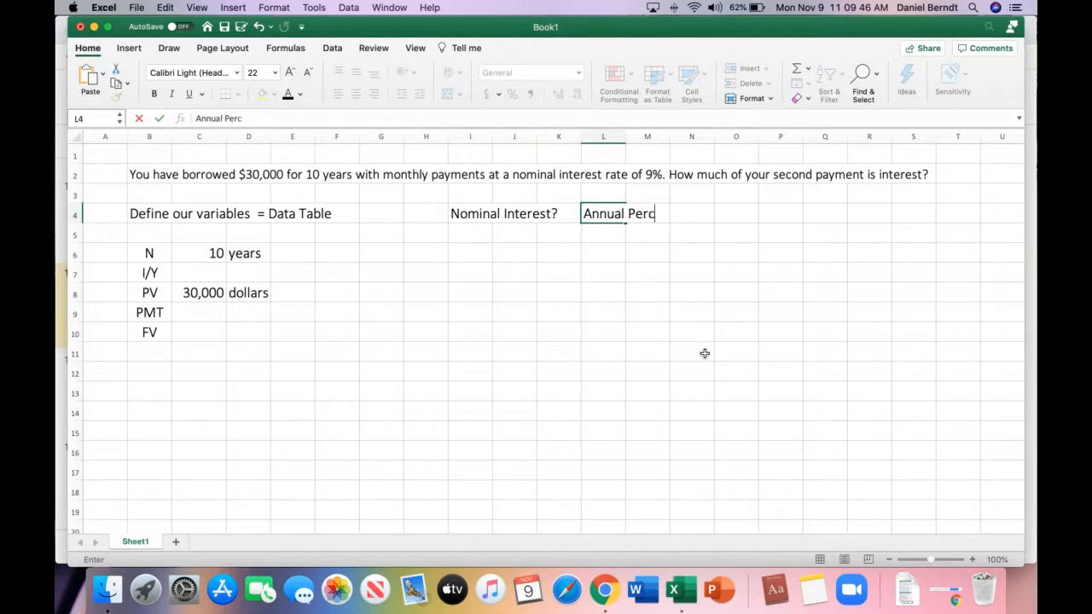
text(entage Rate)
key(Return)
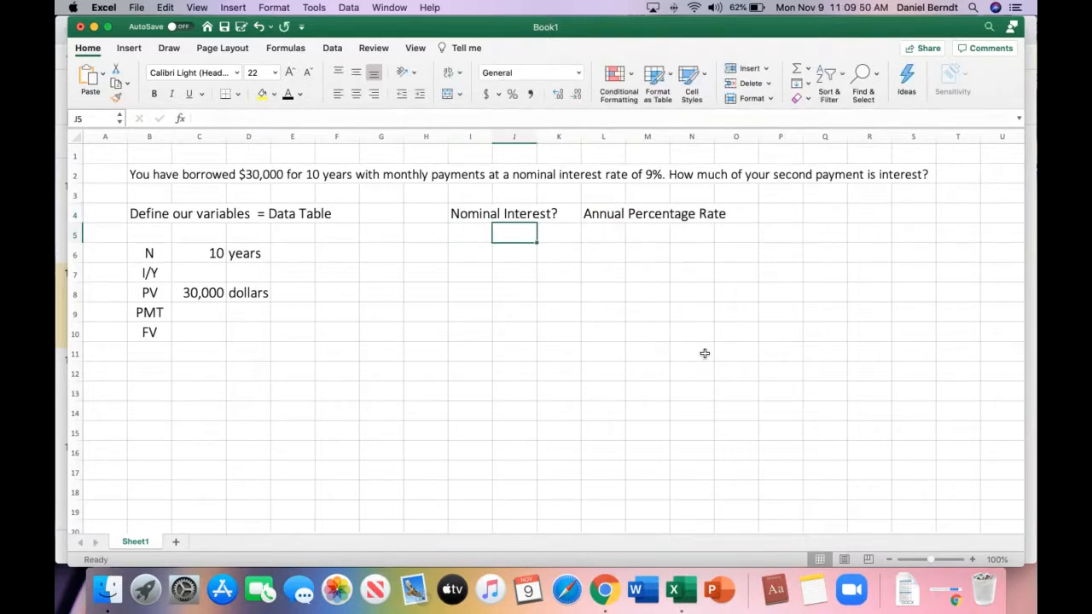
Step: Enter the abbreviation "APR" in cell P4 and centre it horizontally
click(782, 216)
text(APR)
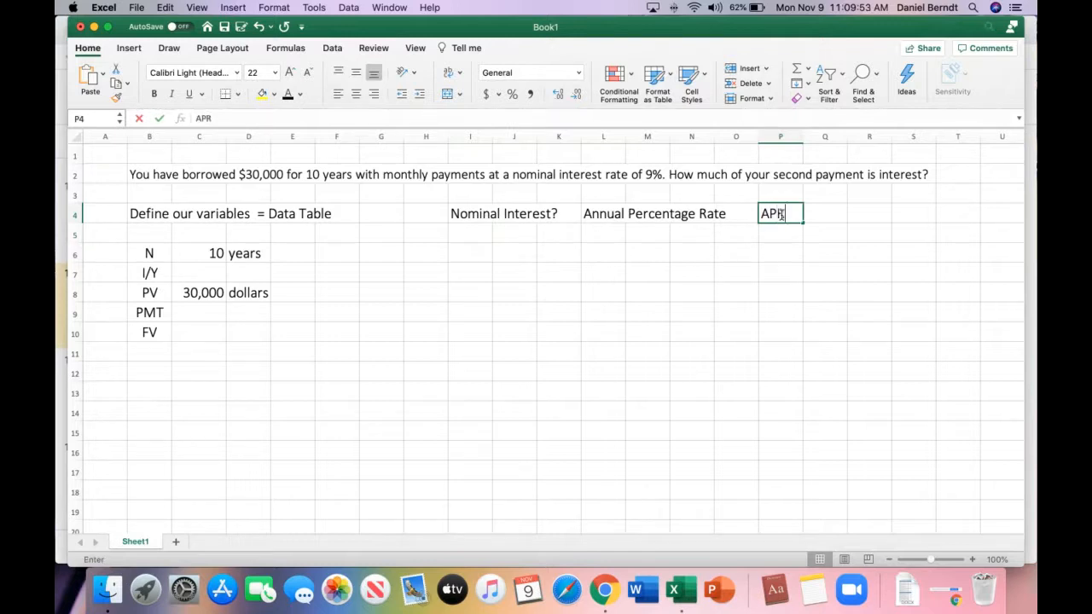
key(Return)
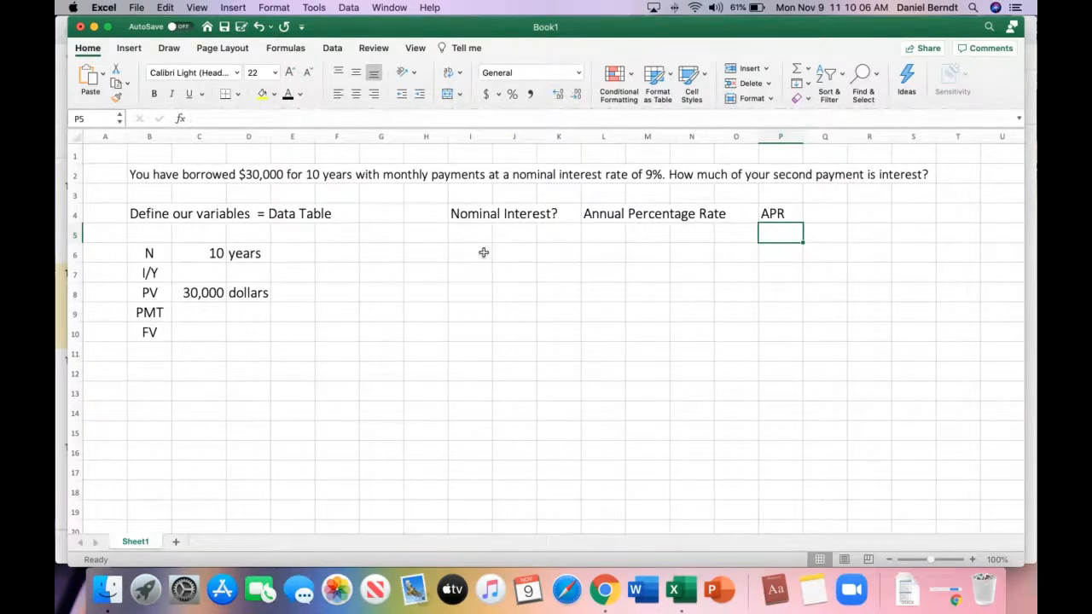
click(789, 214)
click(355, 95)
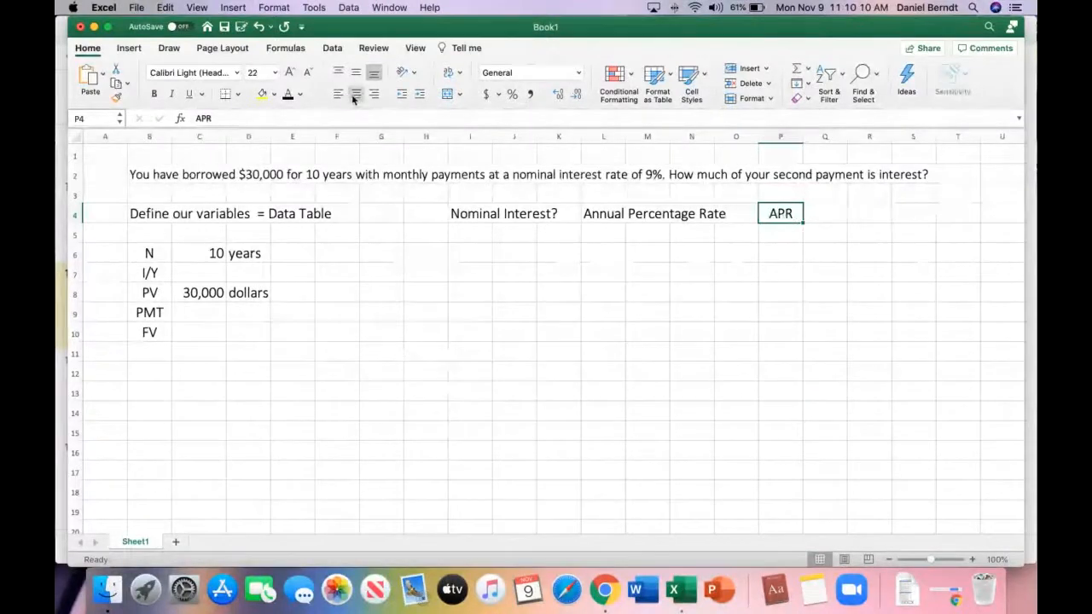
click(816, 246)
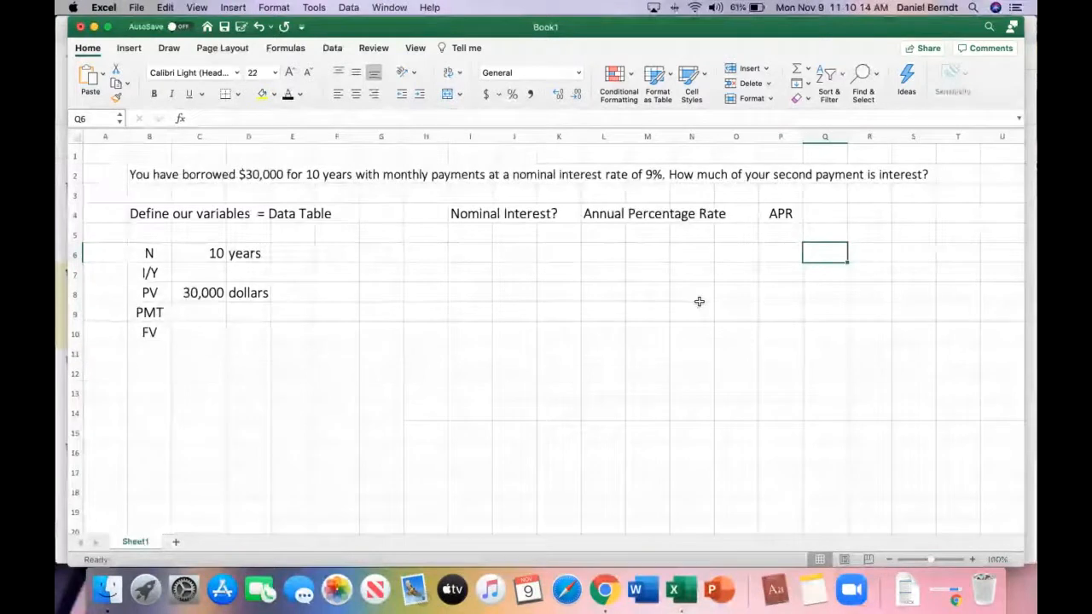
Step: Label cell I6 "APR =" and enter .09 as its value in J6
click(471, 249)
text(APR)
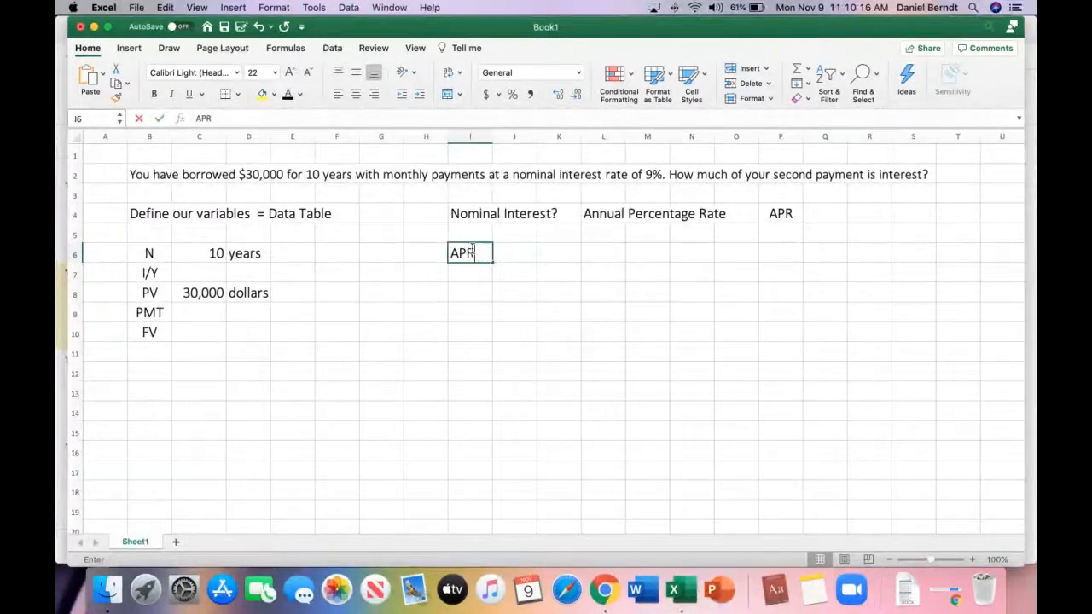
text( =)
key(Tab)
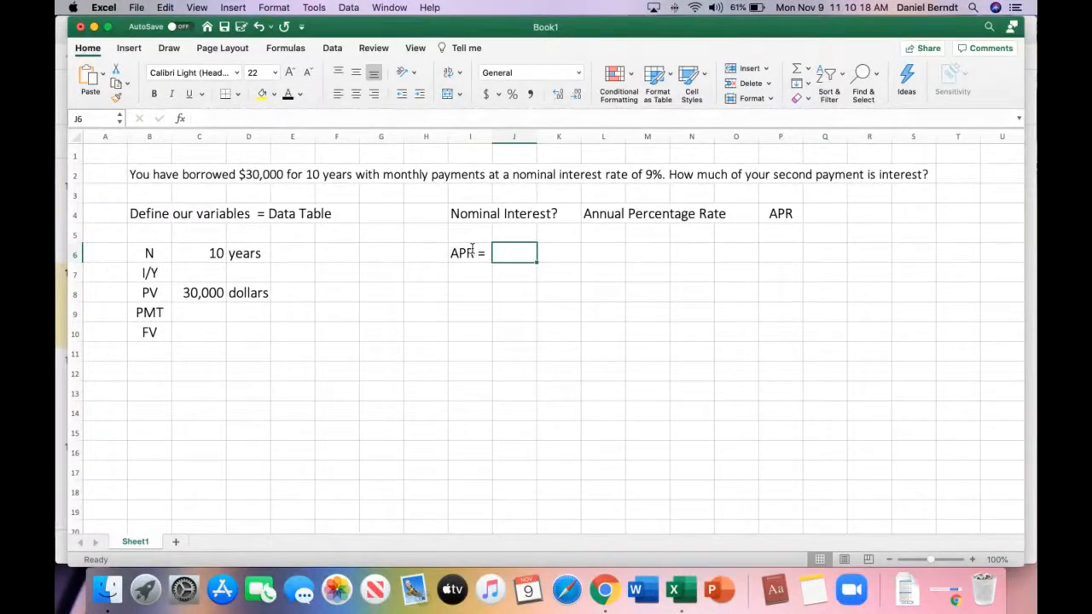
text(.09)
key(Return)
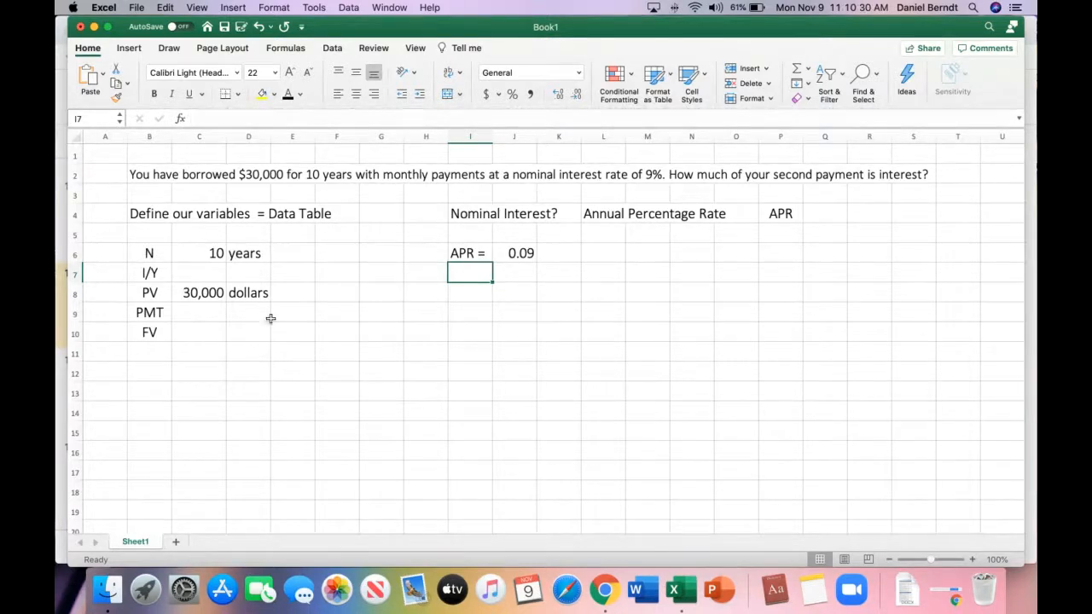
click(223, 271)
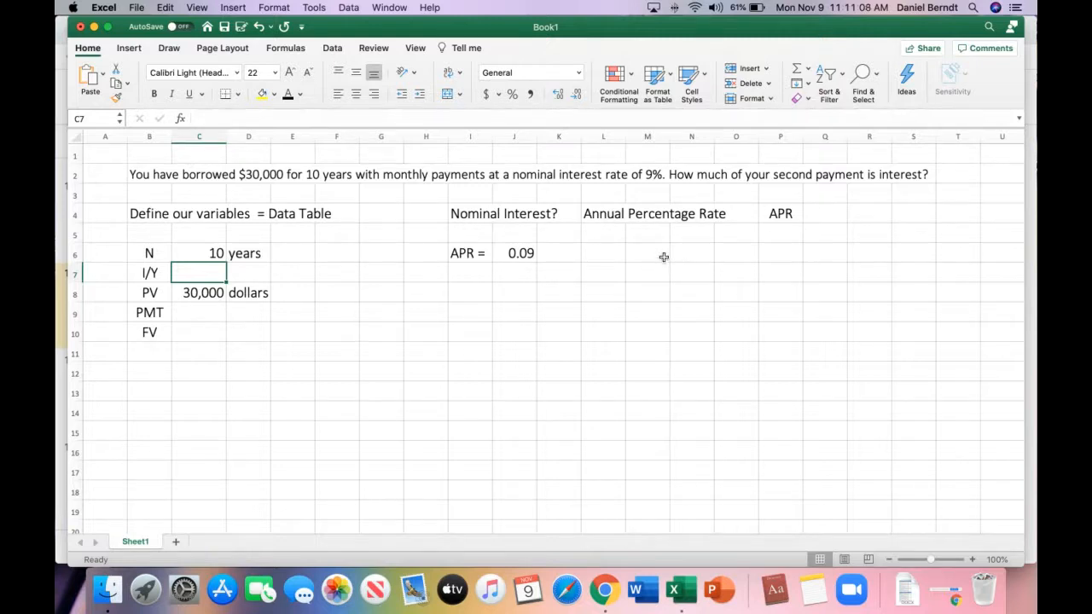
Step: Apply a bottom border across cells M6 to T6 to form a timeline
drag(634, 252, 939, 246)
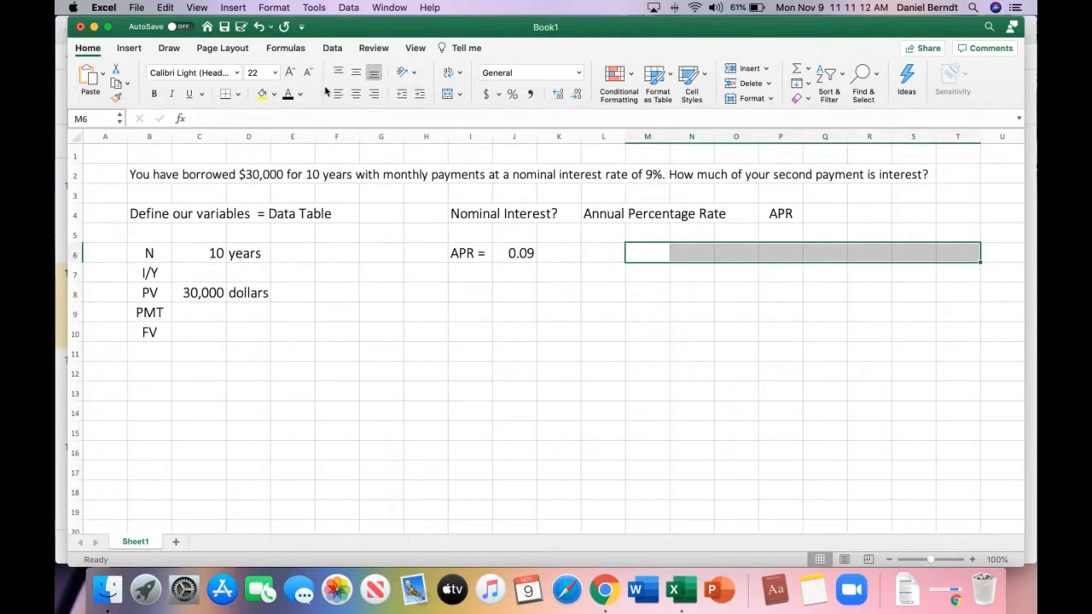
click(227, 97)
click(643, 298)
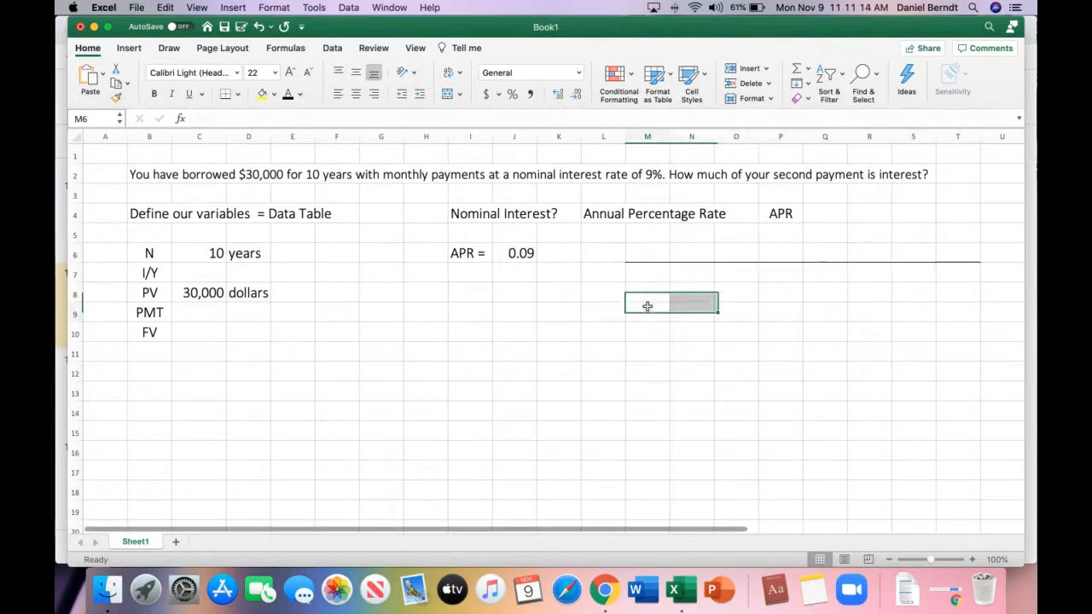
Step: Enter 0 in M6 as the start of the timeline and align it left
click(633, 256)
text(0)
key(Return)
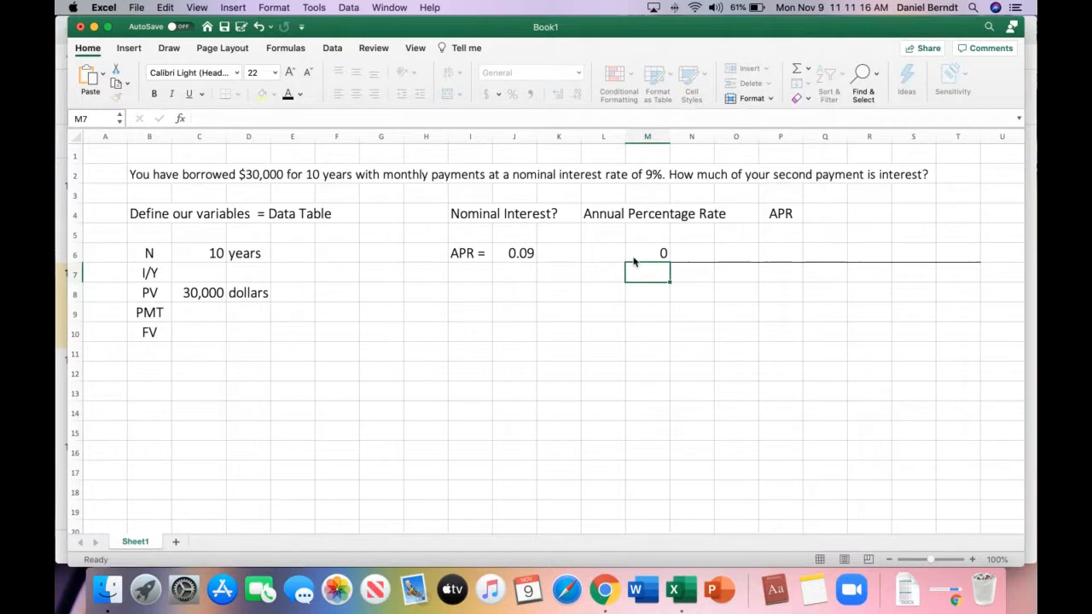
click(644, 247)
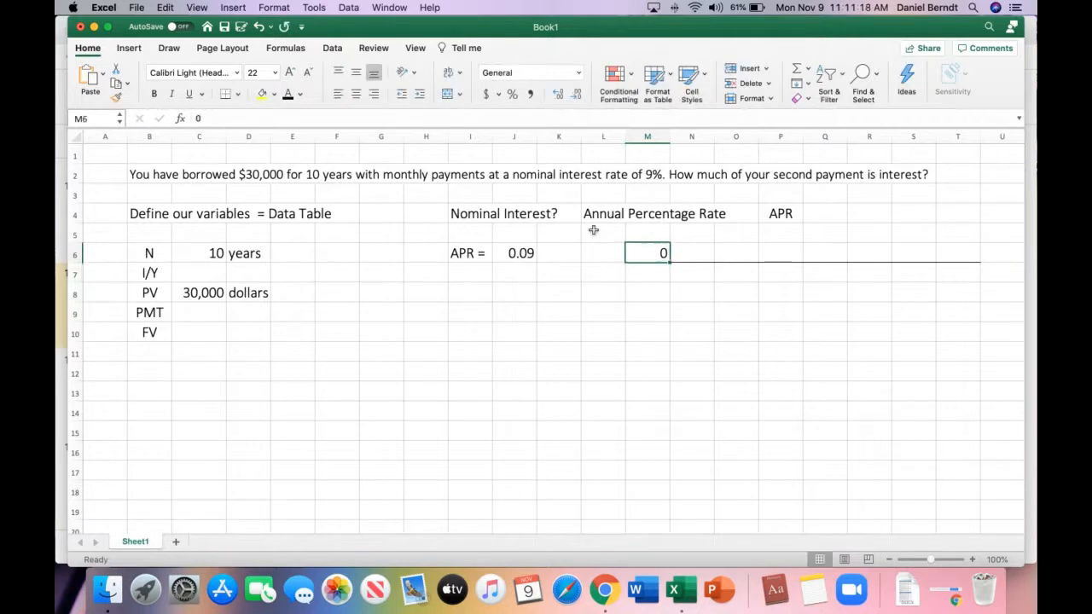
click(337, 94)
Step: Enter 1 in T6 as the end of the timeline
click(913, 252)
click(941, 253)
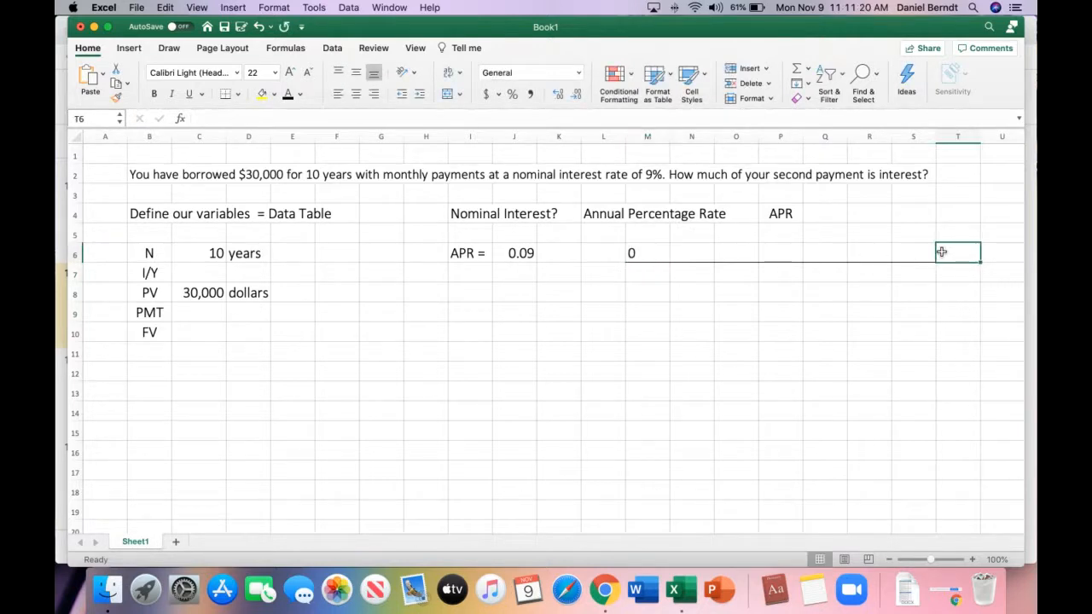
text(12)
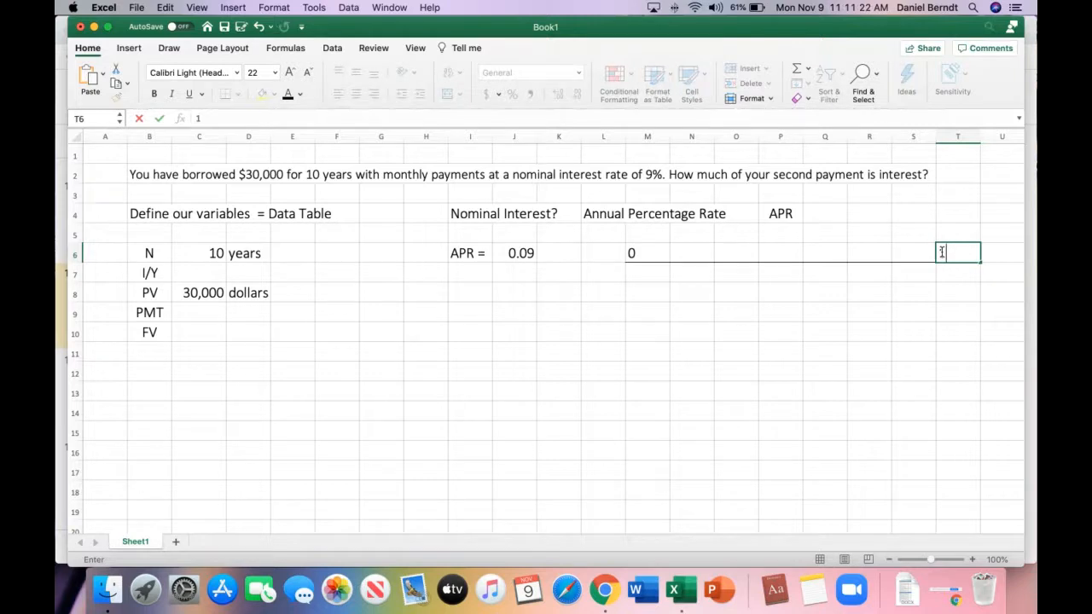
key(Return)
click(738, 384)
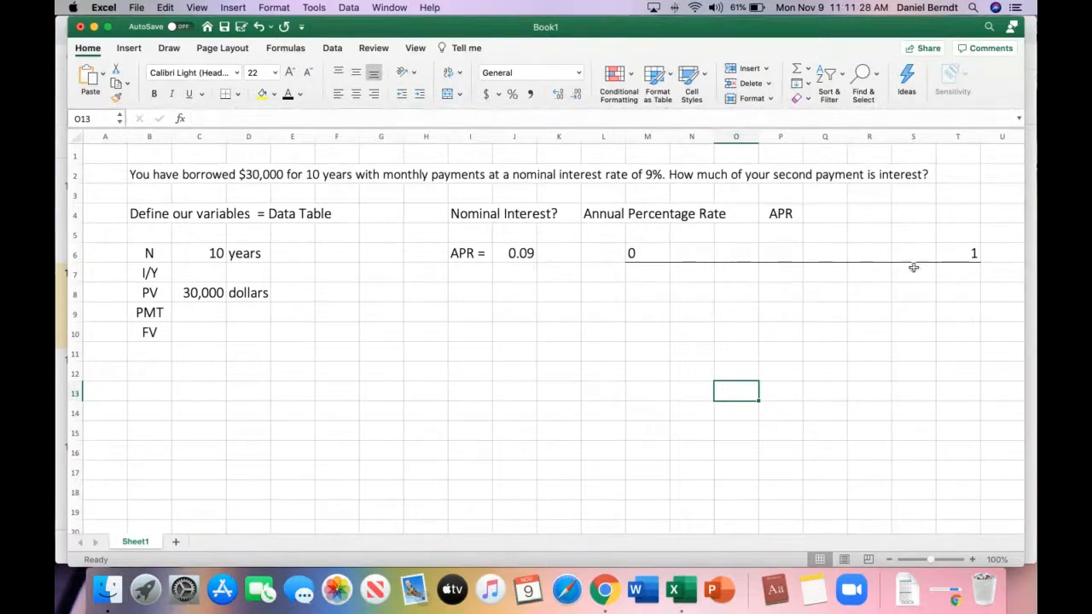
Step: Add the unit "years" in U6 beside the end of the timeline
click(1003, 254)
text(yar)
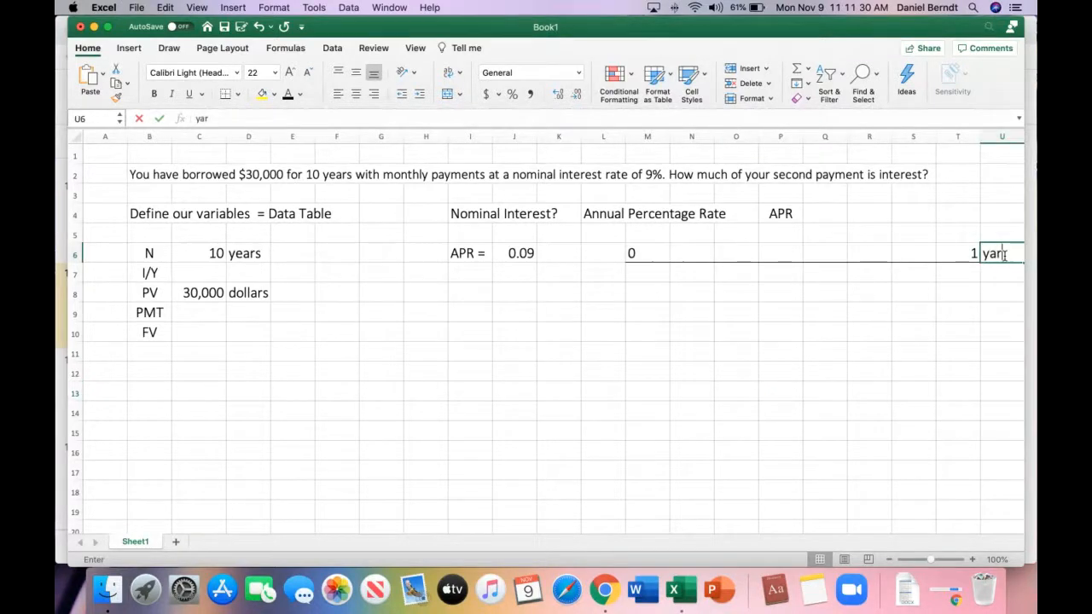
key(BackSpace)
key(BackSpace)
text(ears)
key(Return)
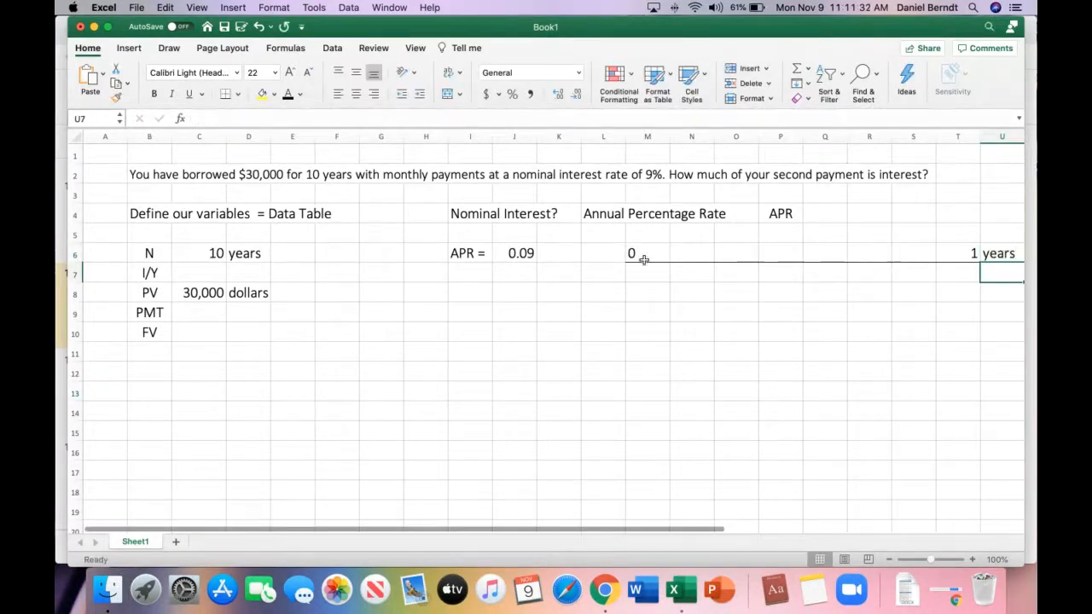
drag(633, 253, 963, 248)
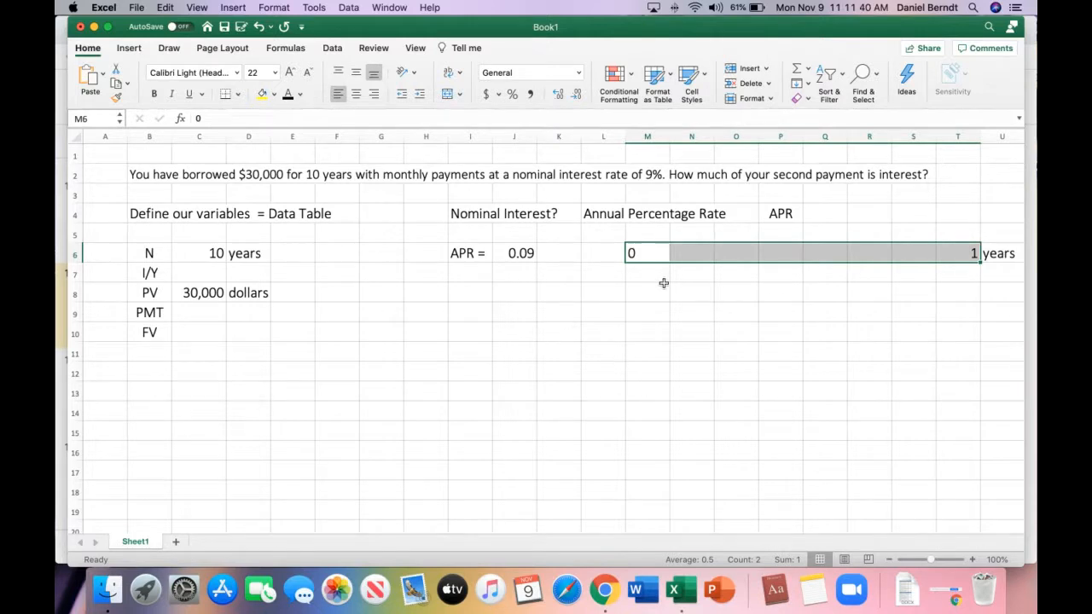
Step: Label cell I7 "m =" and enter 12 as its value in J7
click(454, 278)
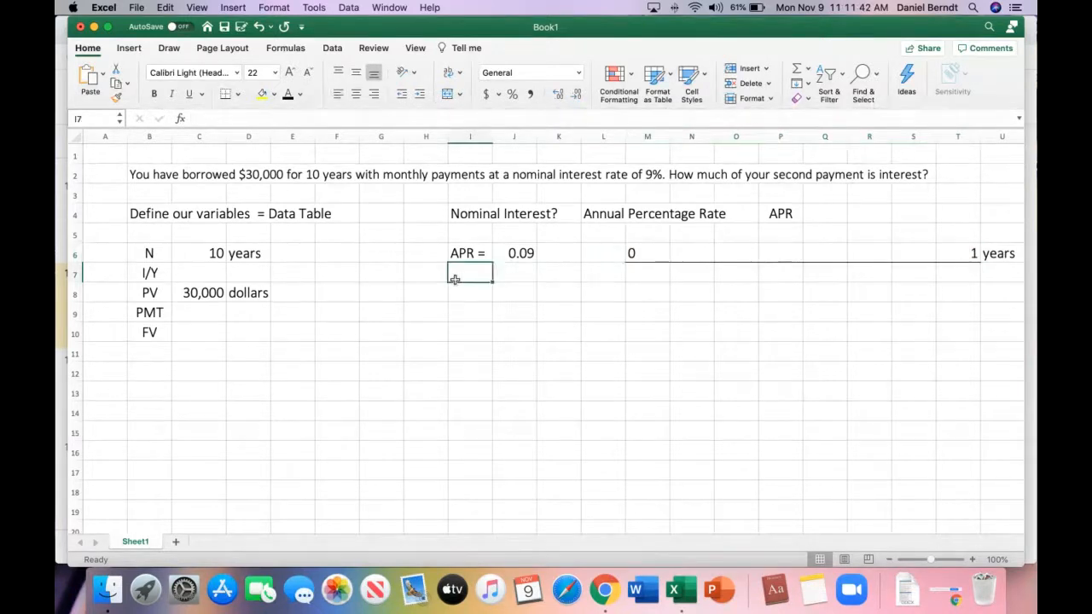
text(m =)
key(Tab)
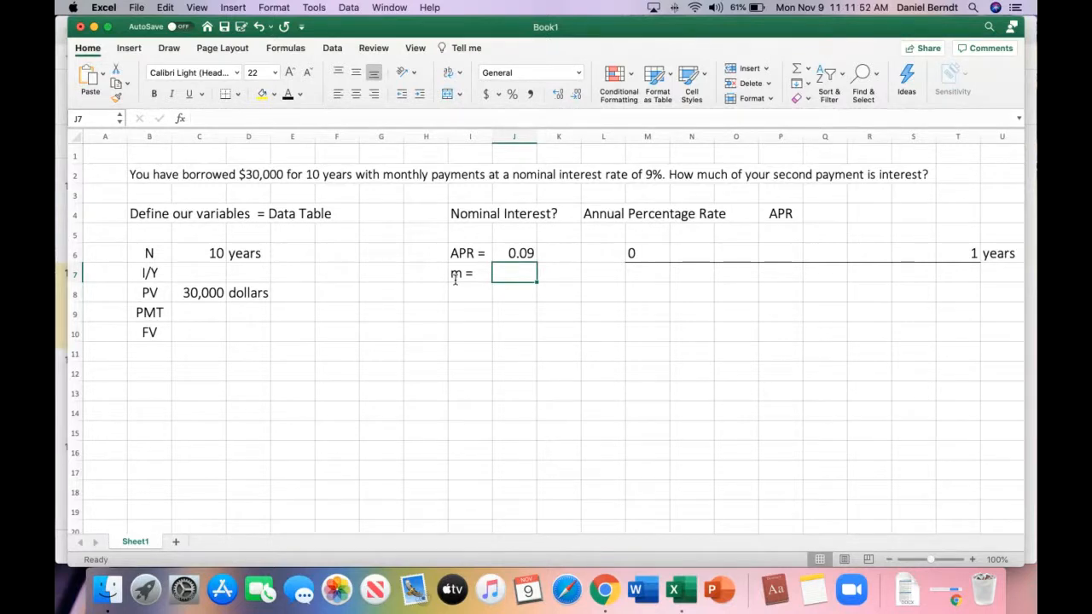
text(12)
click(456, 283)
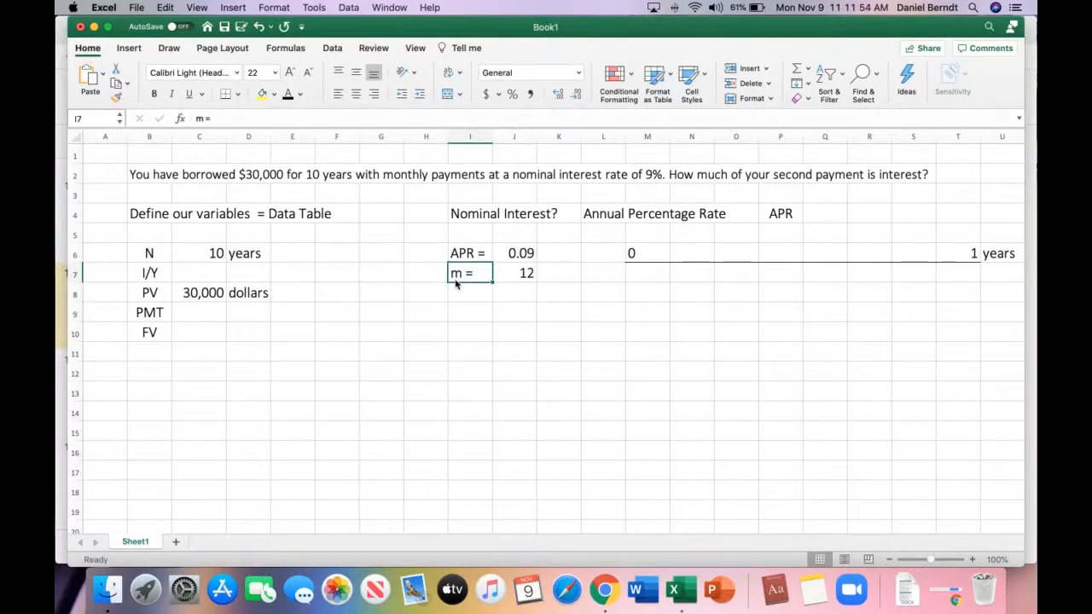
Step: Add the unit "months" in K7 and widen column K to fit it
key(Right)
key(Right)
text(months)
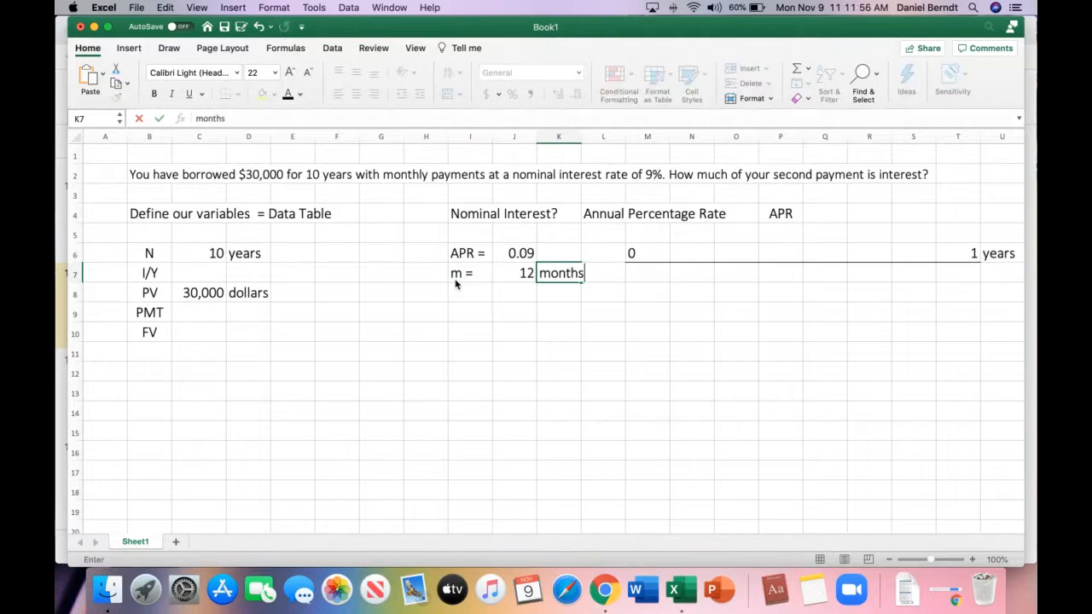
key(Return)
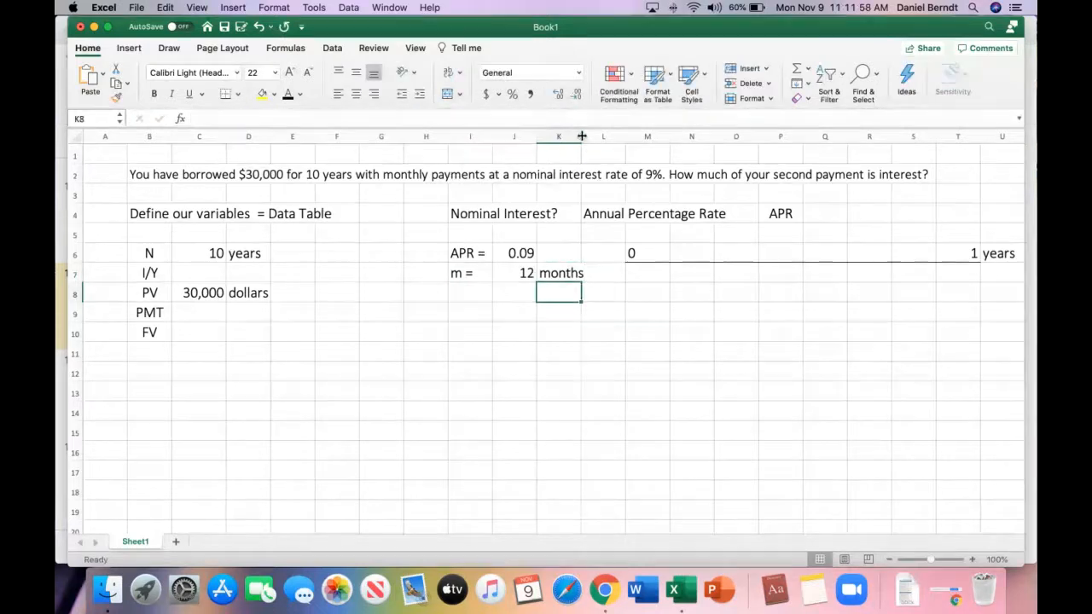
drag(582, 137, 597, 138)
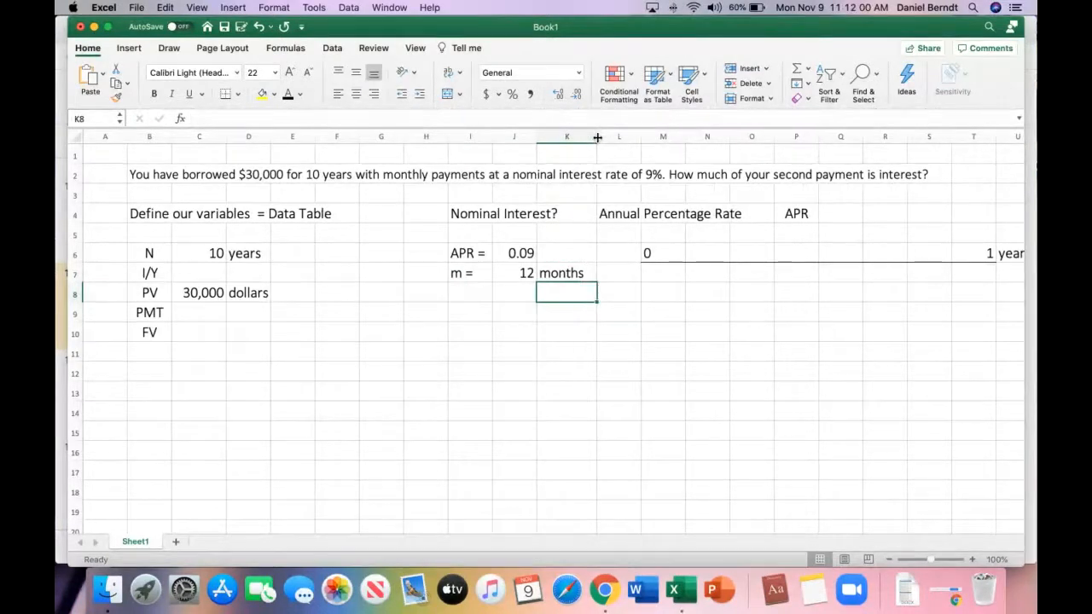
click(433, 370)
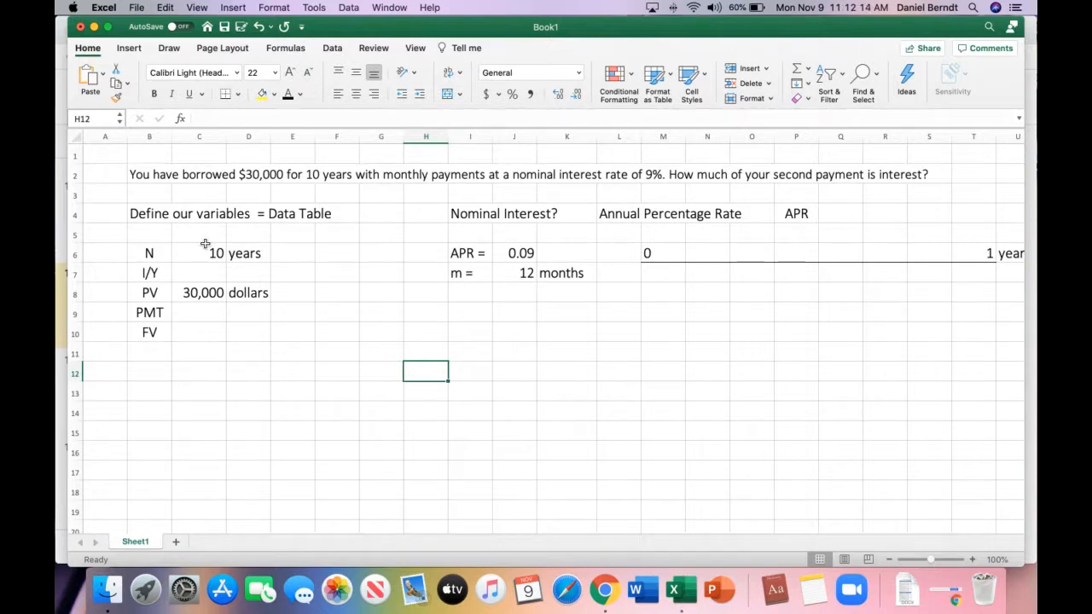
Step: Calculate the monthly rate for I/Y in C7 with the formula =J6/J7
click(520, 250)
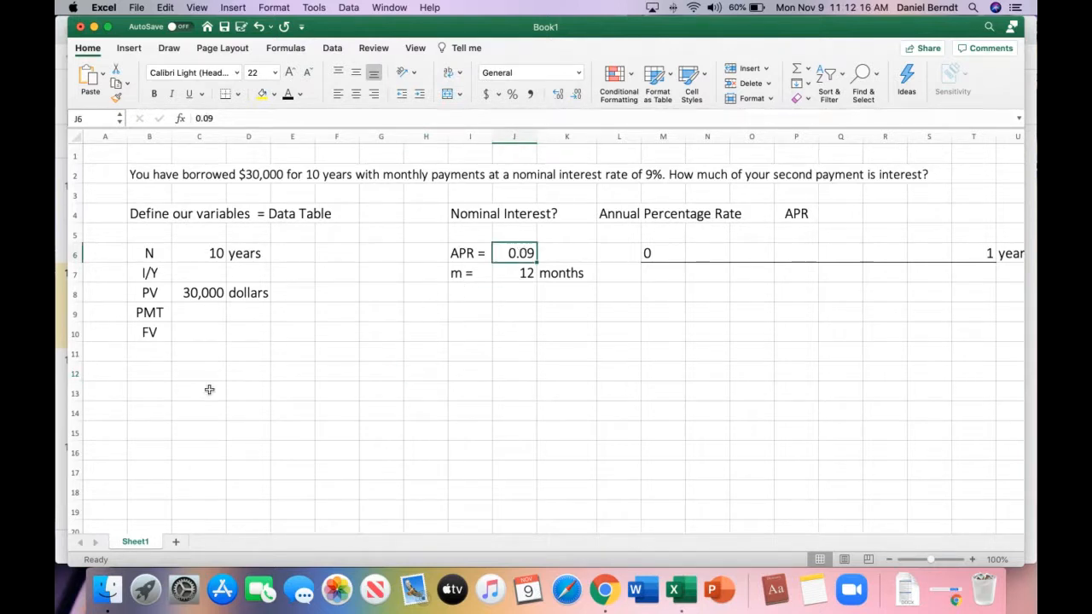
click(211, 269)
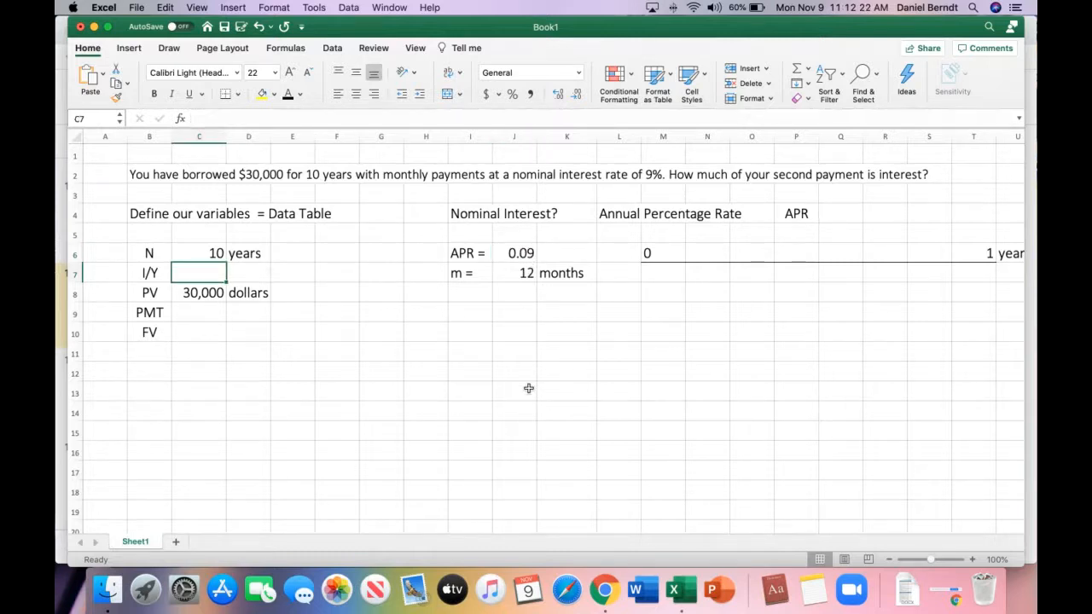
text(=)
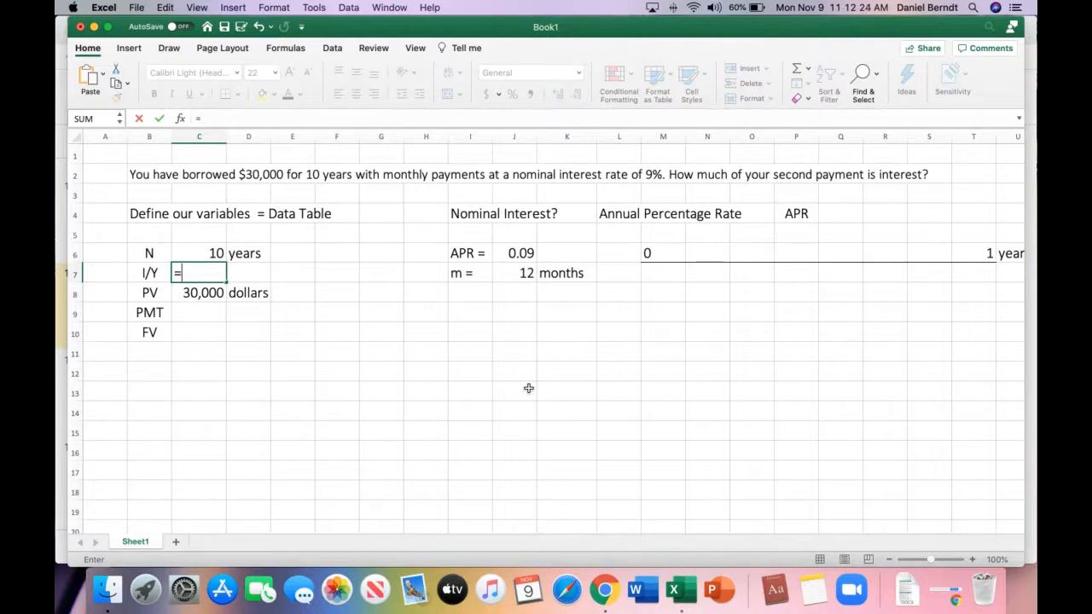
click(526, 253)
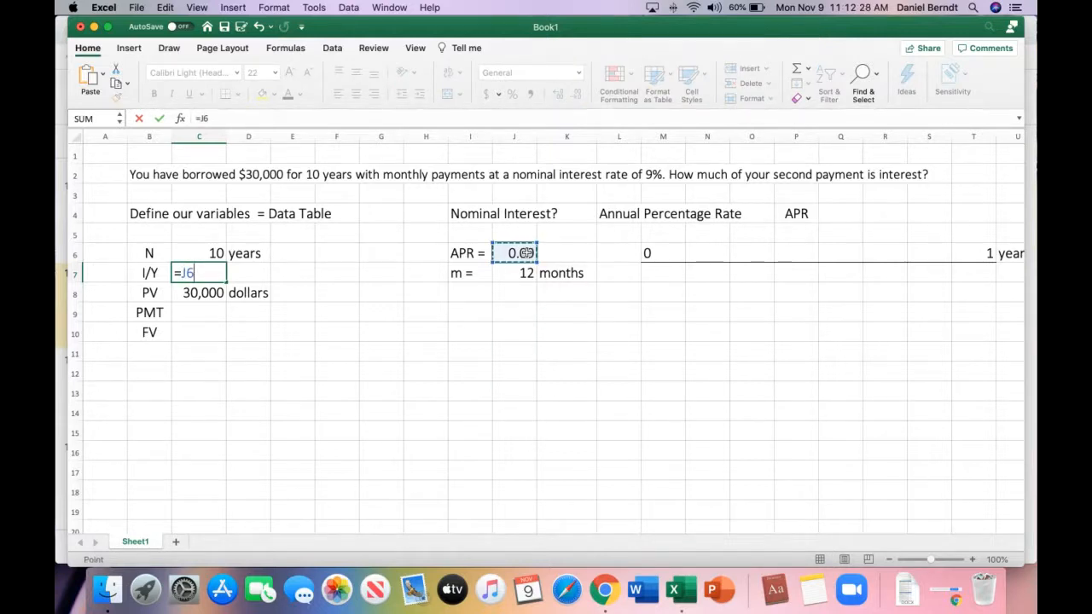
text(/)
click(520, 273)
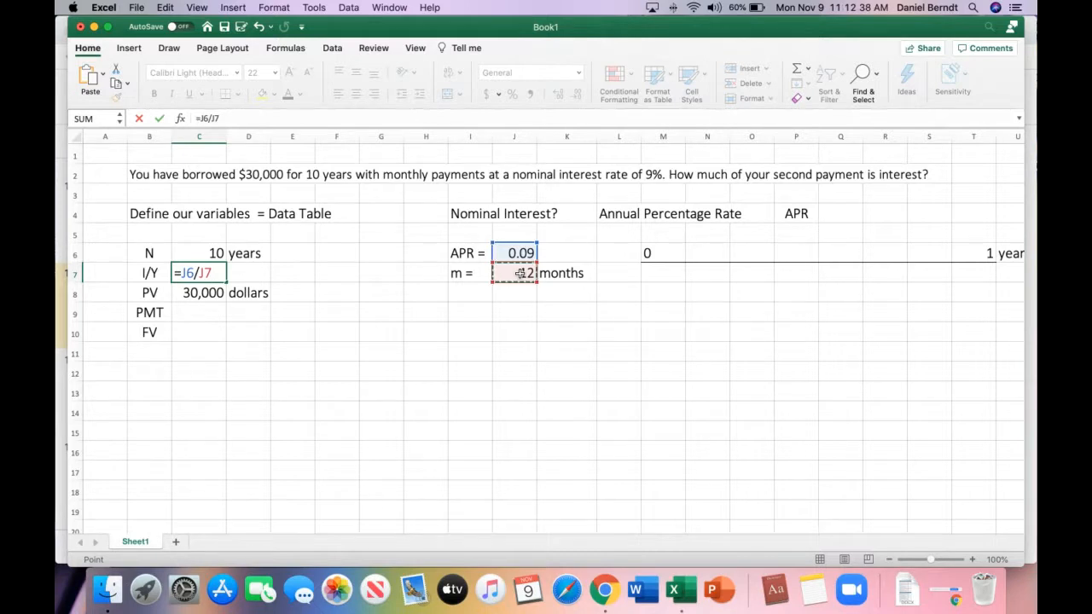
key(Return)
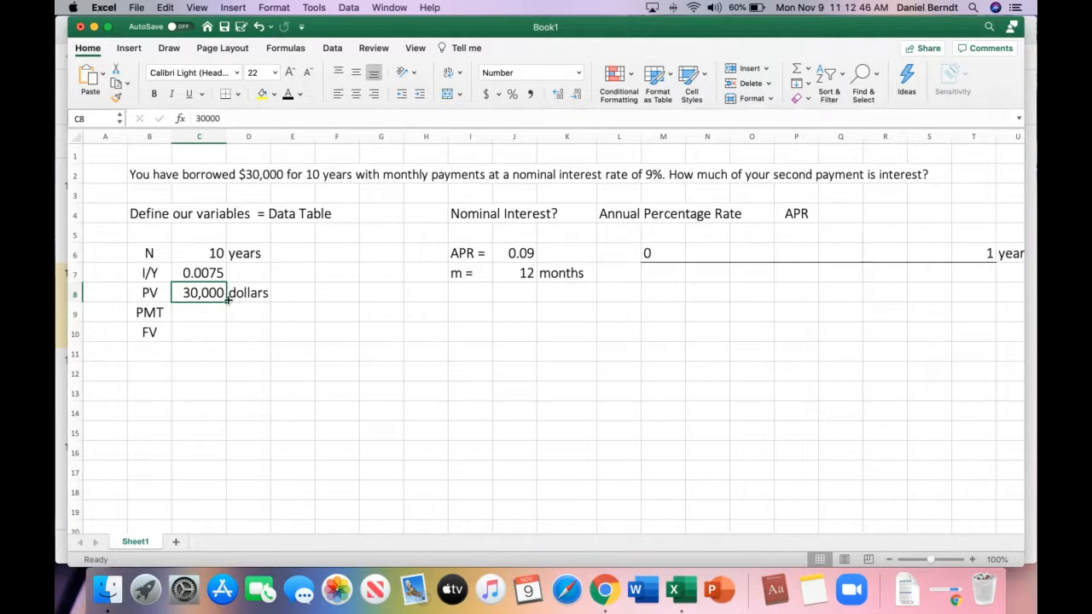
Step: Widen column C and format the I/Y rate in C7 to show four decimal places
click(220, 274)
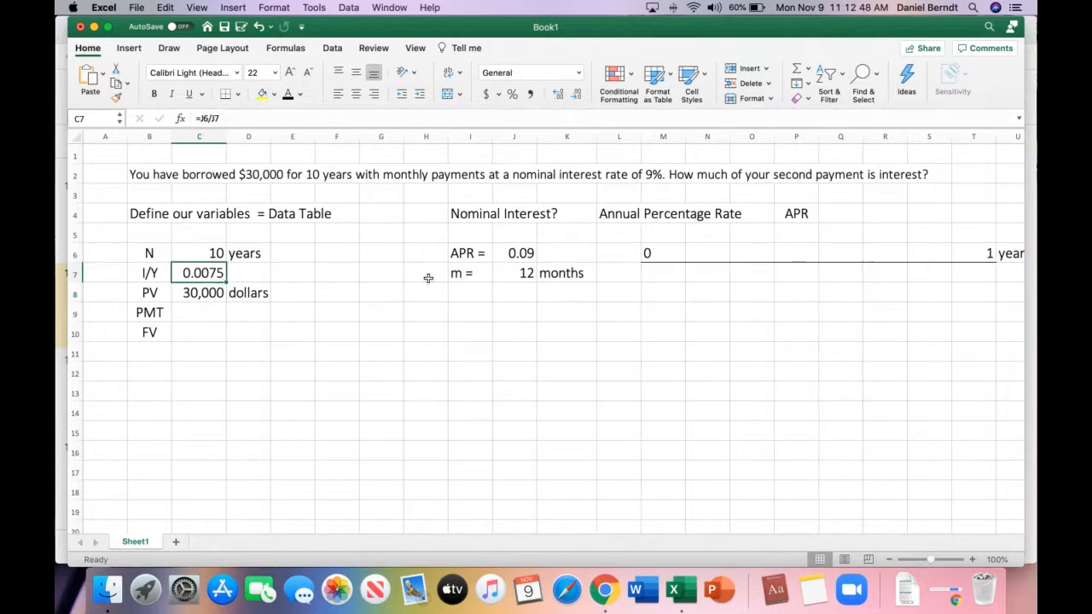
click(567, 94)
click(566, 93)
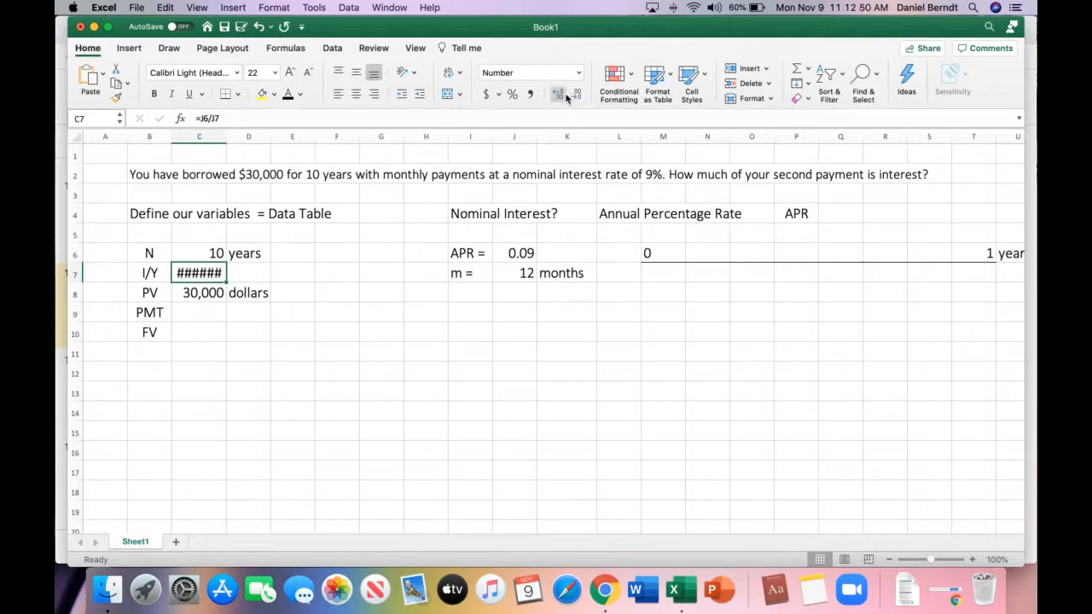
click(577, 95)
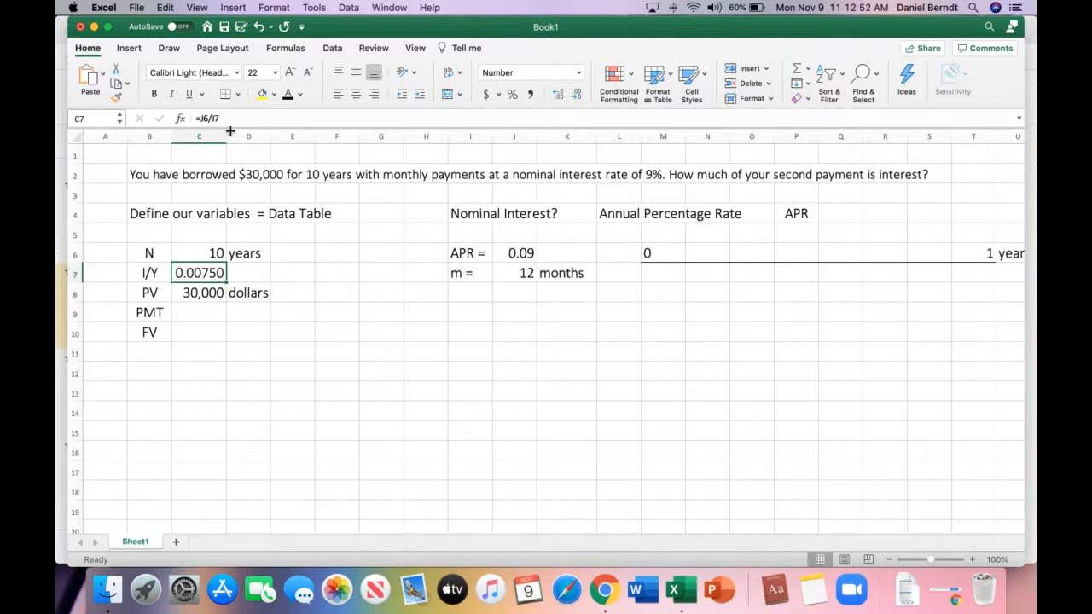
drag(222, 135, 248, 136)
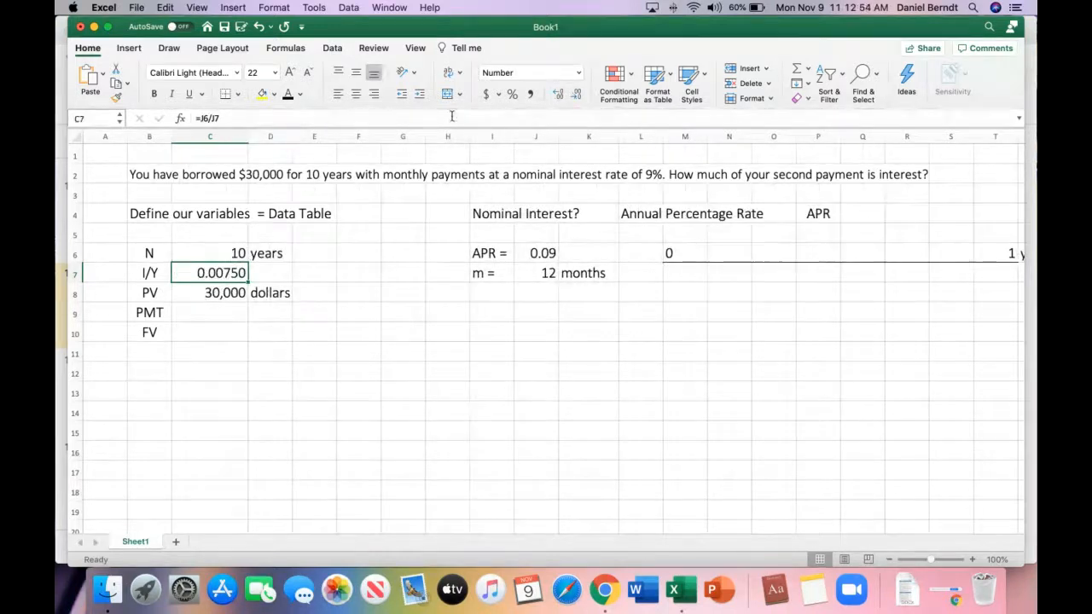
click(559, 95)
click(558, 95)
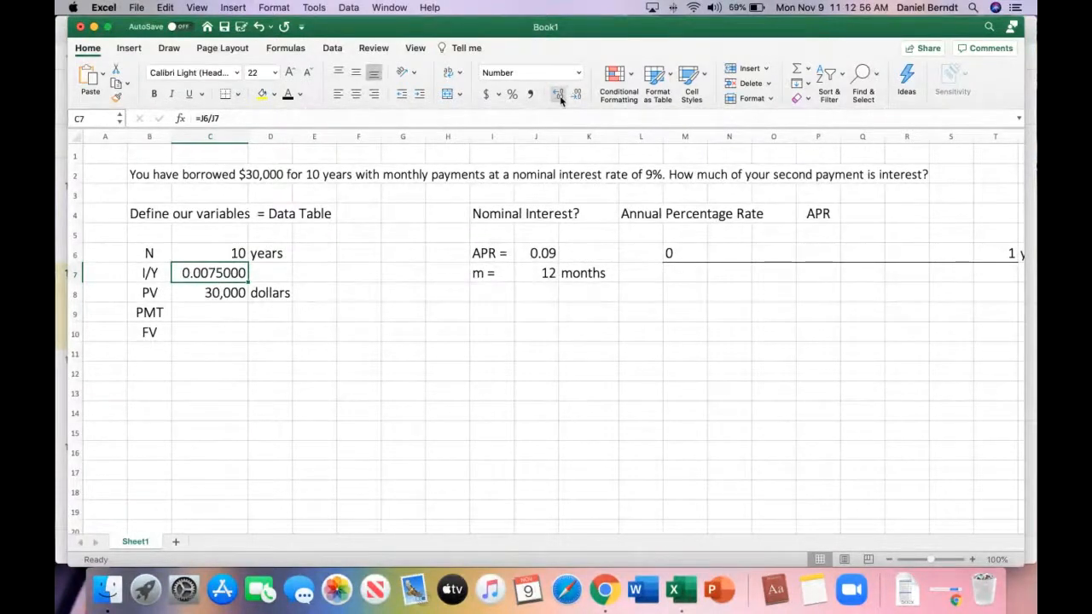
click(578, 95)
click(578, 95)
click(578, 96)
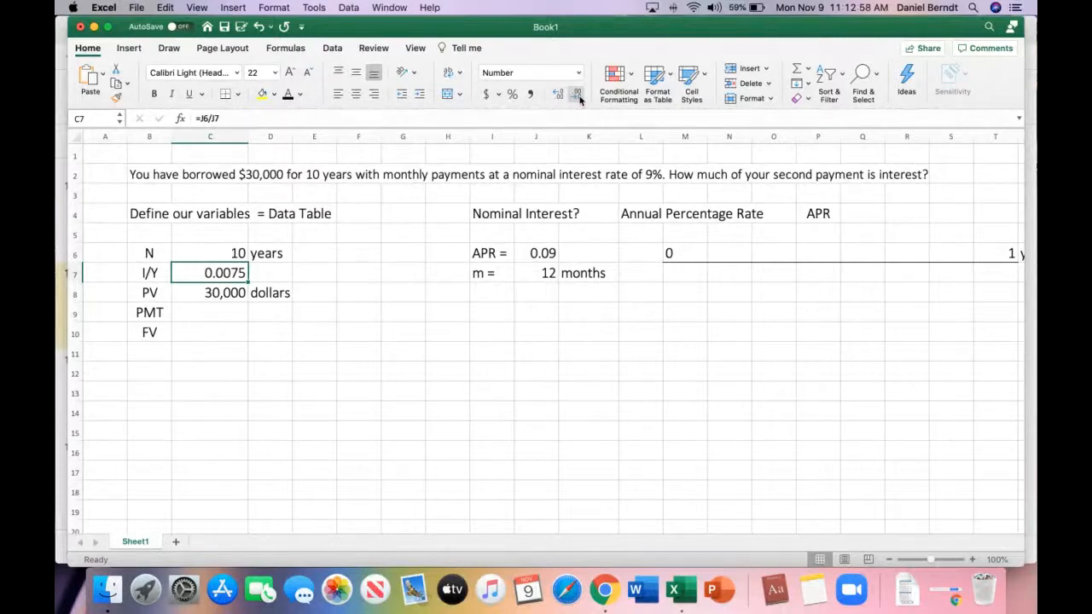
click(462, 396)
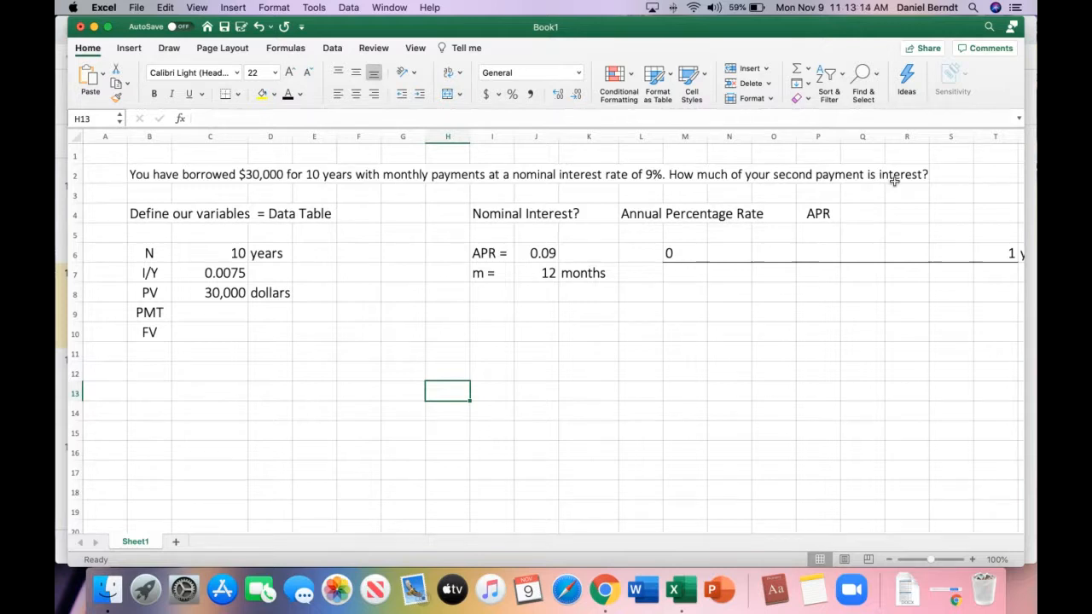
Step: Enter "?" as the unknown PMT value in C9 and centre it in the cell
click(223, 311)
text(?)
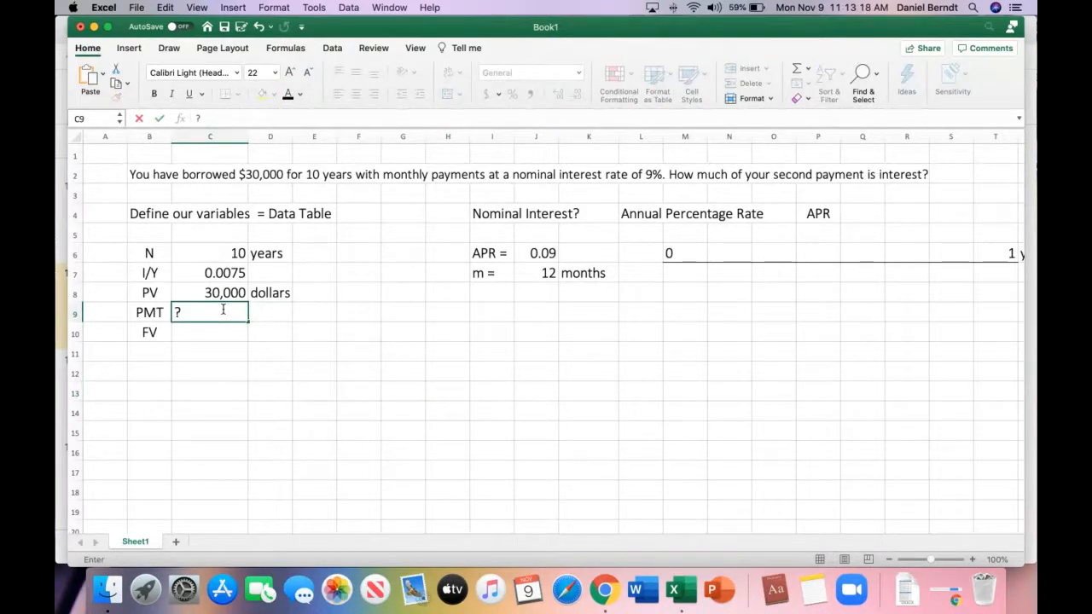
key(Return)
click(222, 311)
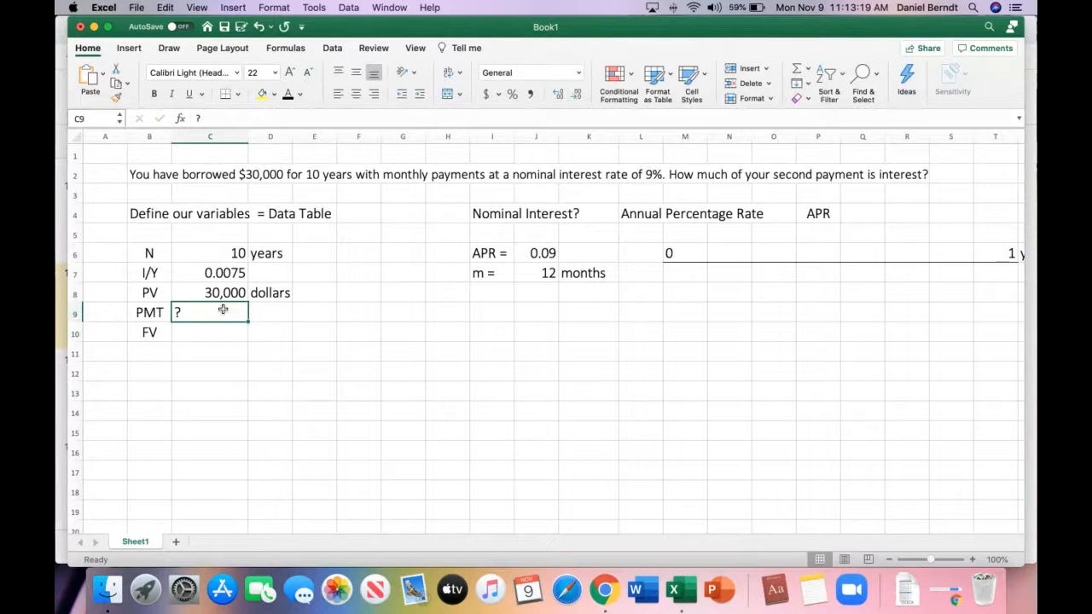
click(356, 94)
click(299, 351)
Step: Enter 0 as the FV value in C10 and centre it in the cell
click(215, 335)
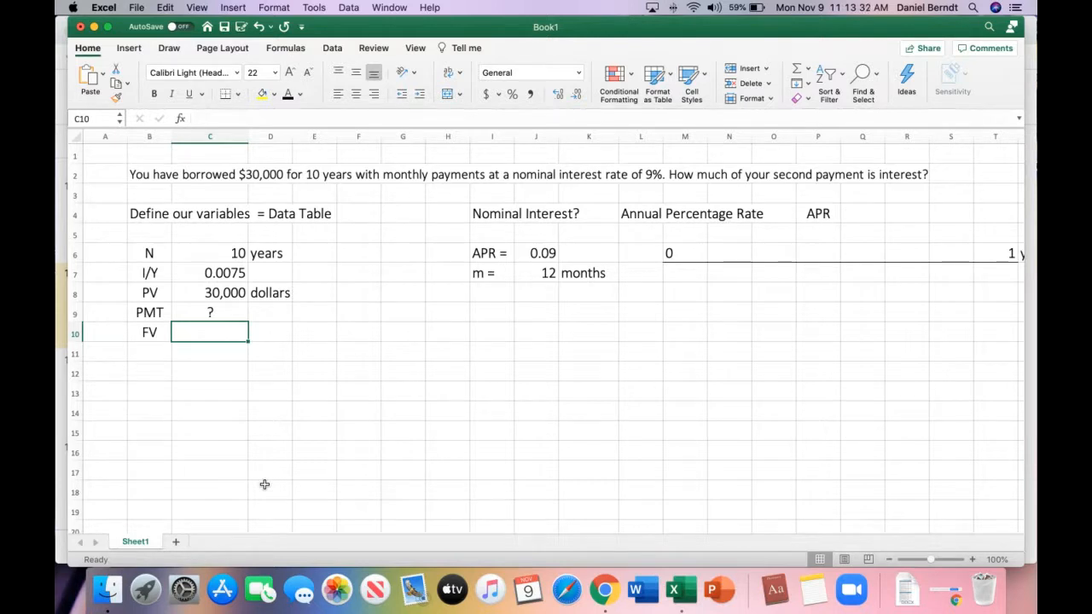
text(0)
key(Return)
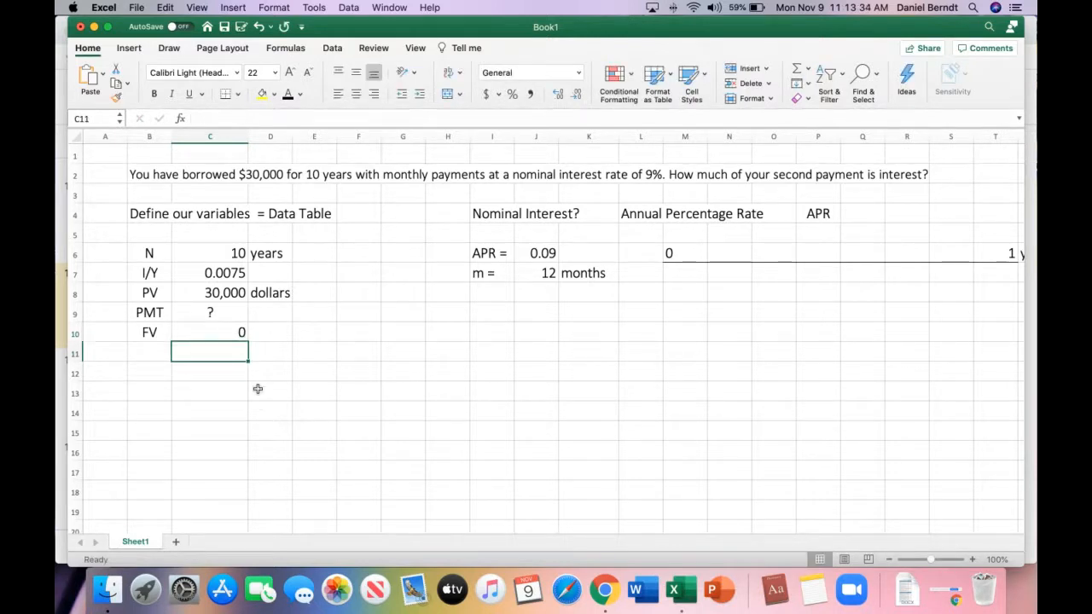
click(239, 335)
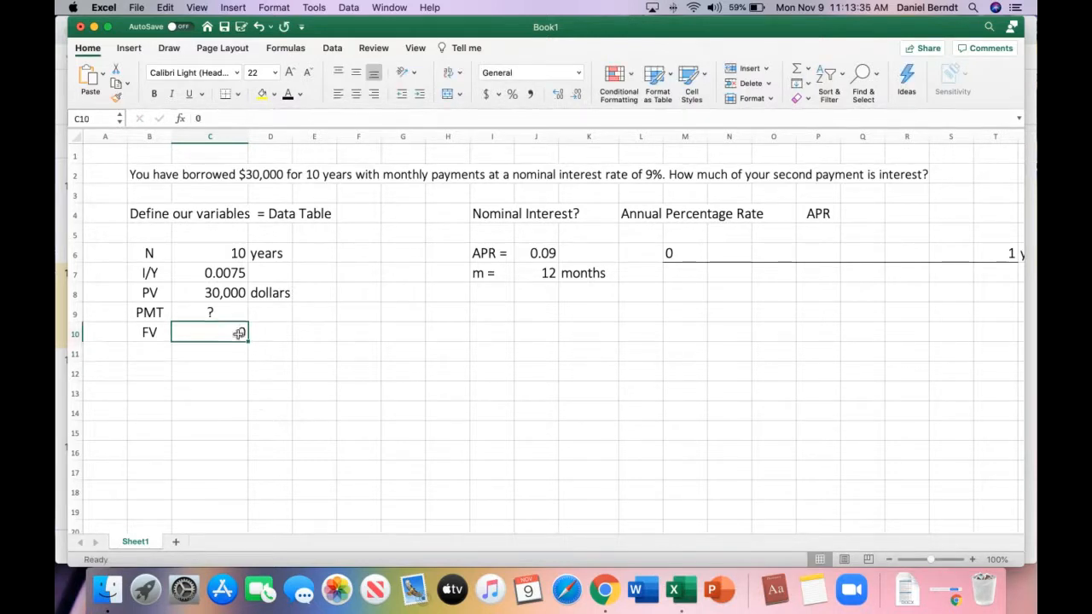
click(358, 92)
click(307, 397)
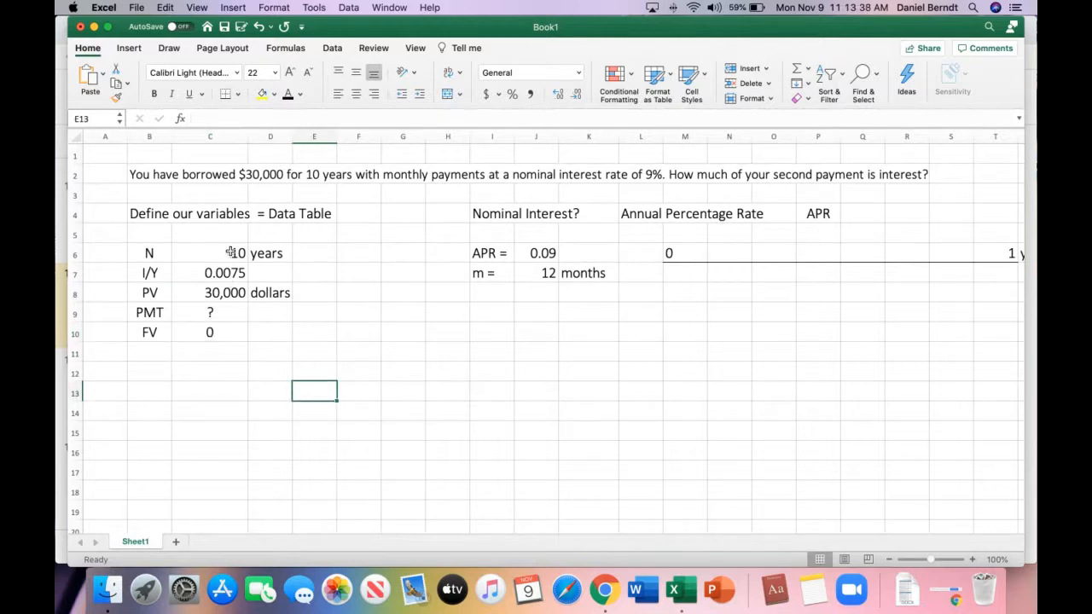
Step: Centre all the data table values in C6:C10 horizontally
drag(230, 252, 239, 333)
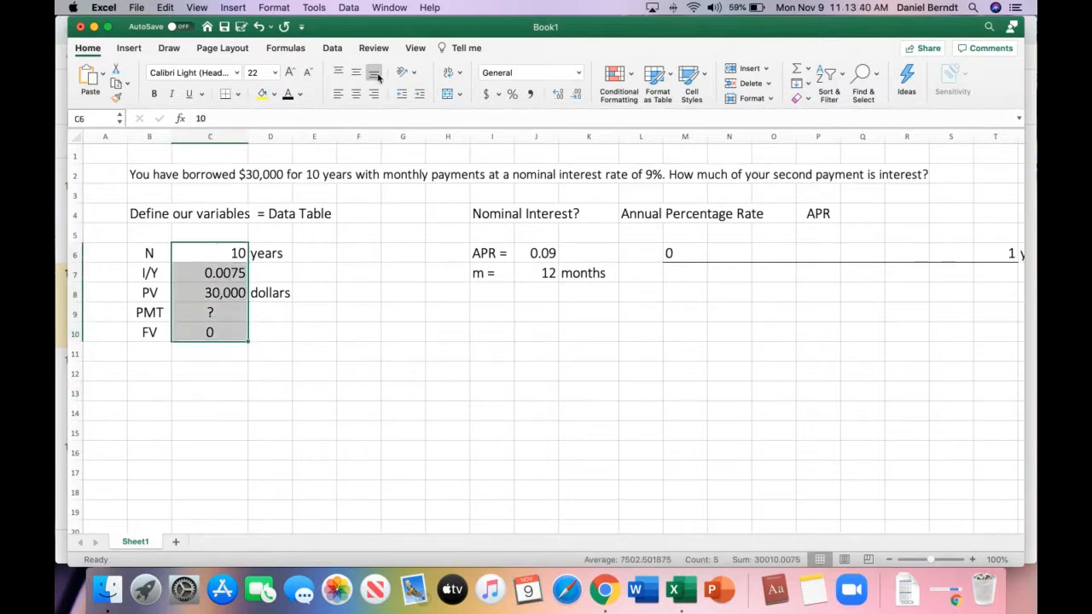
click(357, 94)
click(372, 371)
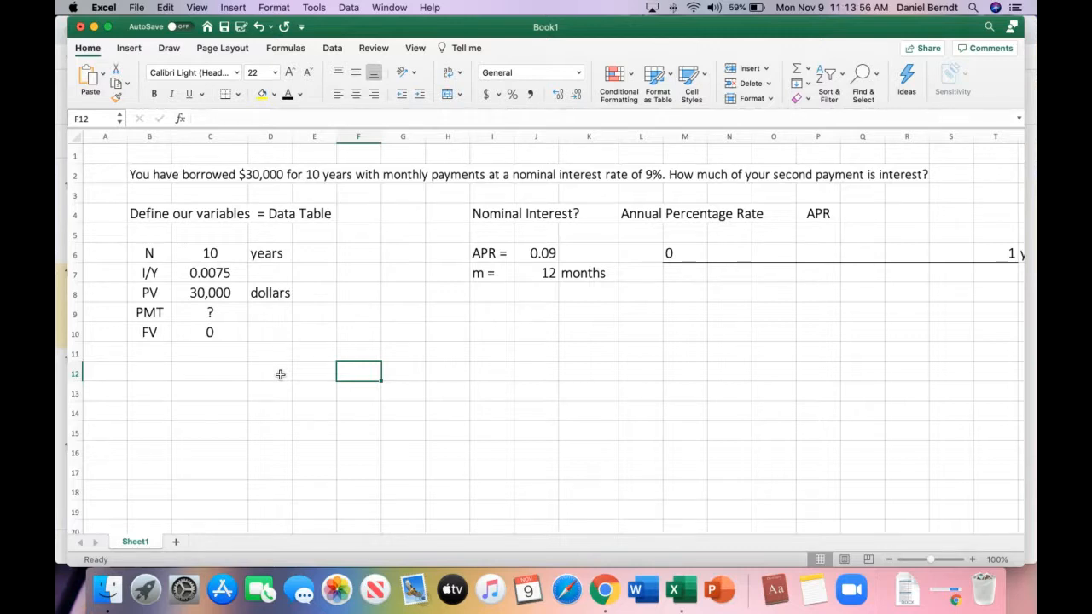
Step: Add the label "monthly rate" in D7 beside the I/Y value
click(271, 273)
text(monthly rate)
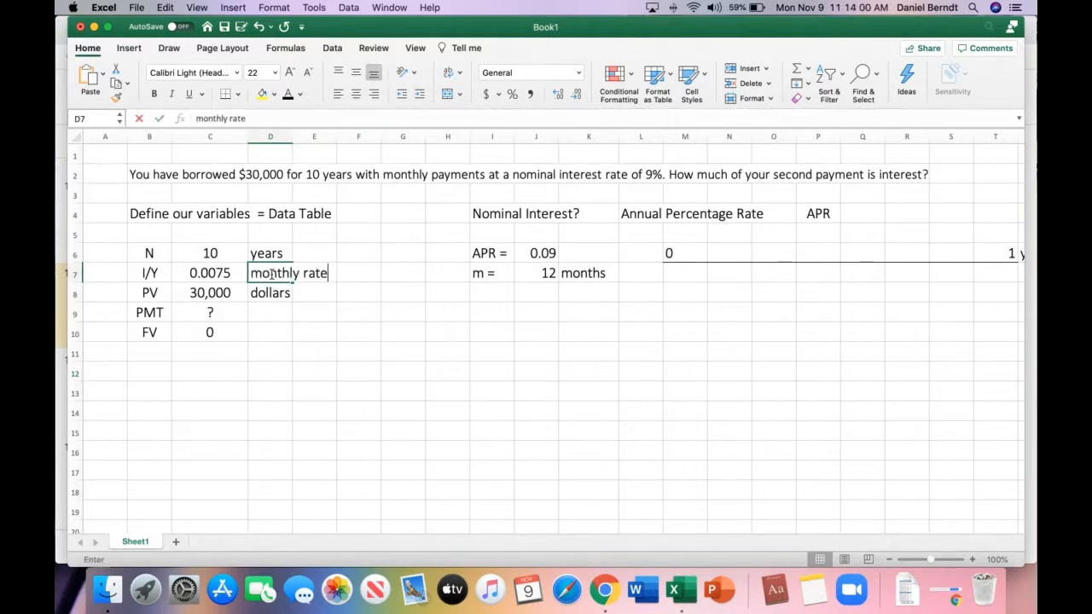
key(Tab)
click(347, 416)
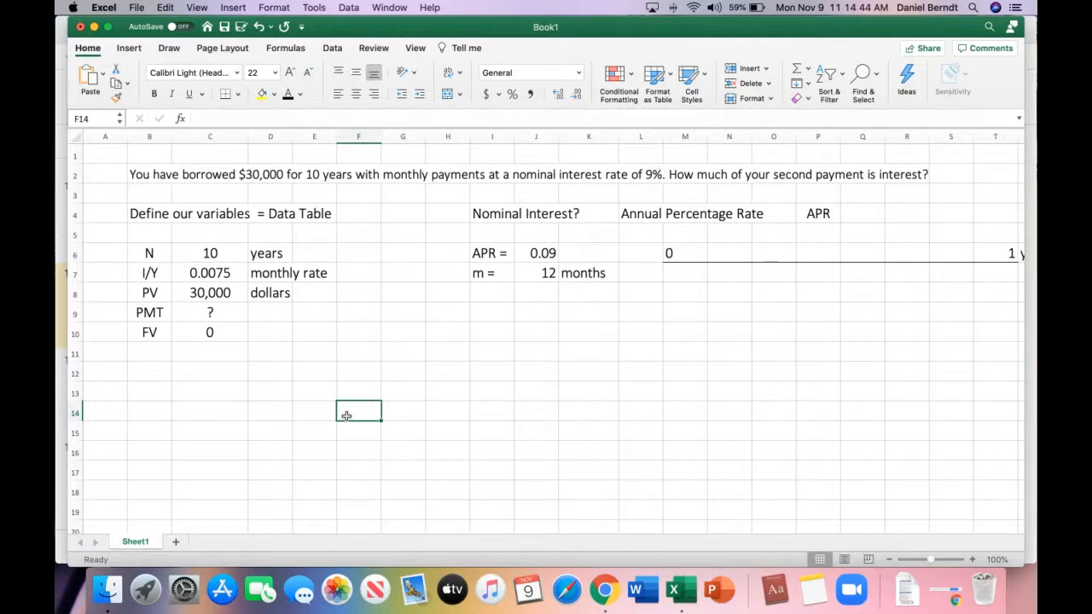
Step: Change the unit of N in D6 to "months" and widen column D to fit it
key(Up)
key(Up)
key(Up)
key(Up)
key(Up)
key(Up)
key(Up)
key(Up)
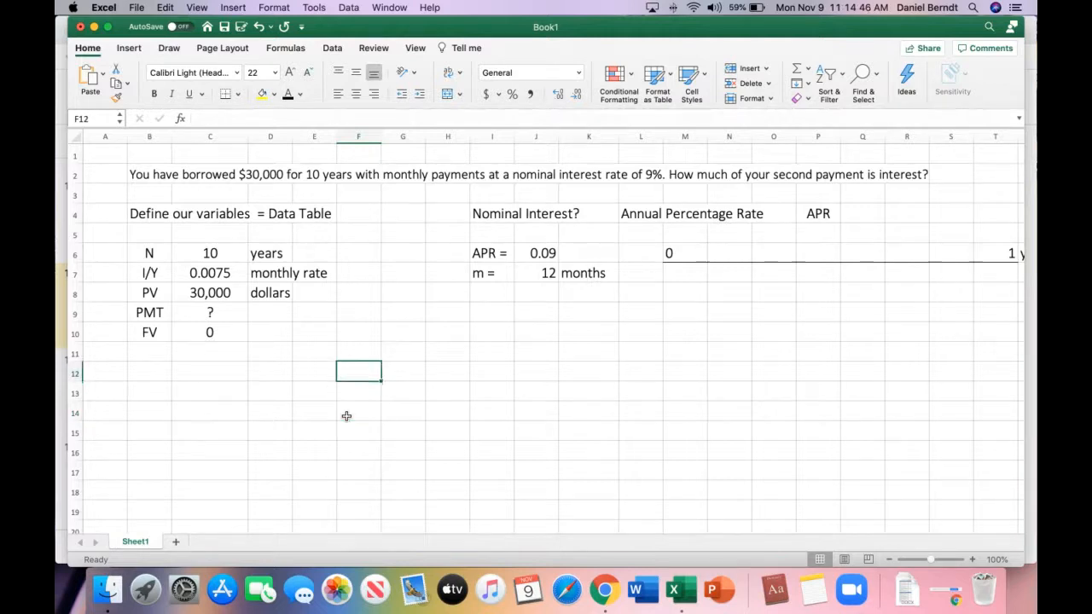
key(Left)
key(Left)
key(Left)
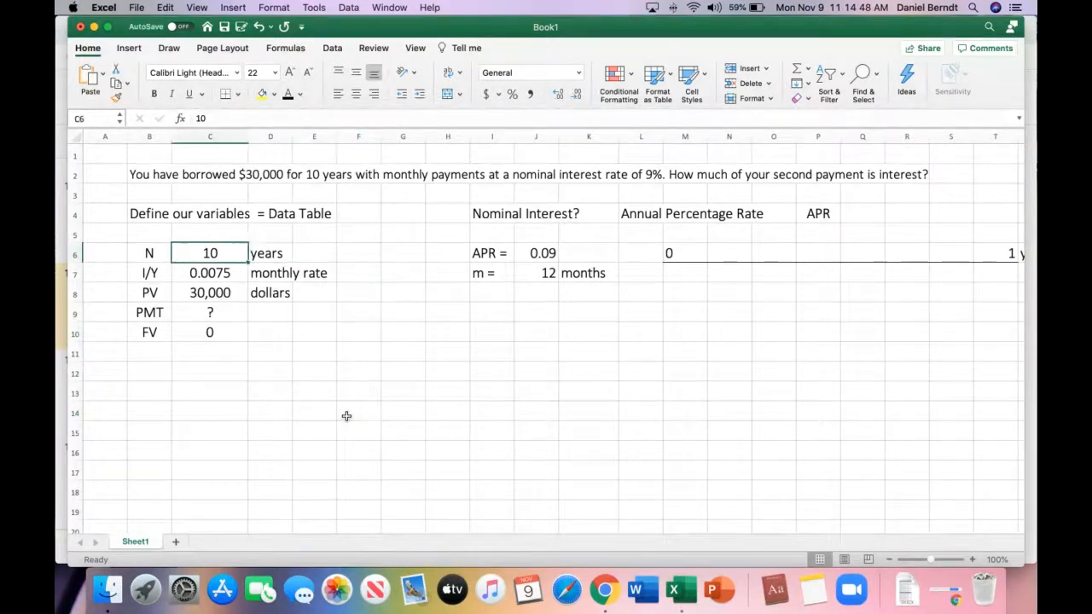
key(Right)
key(Left)
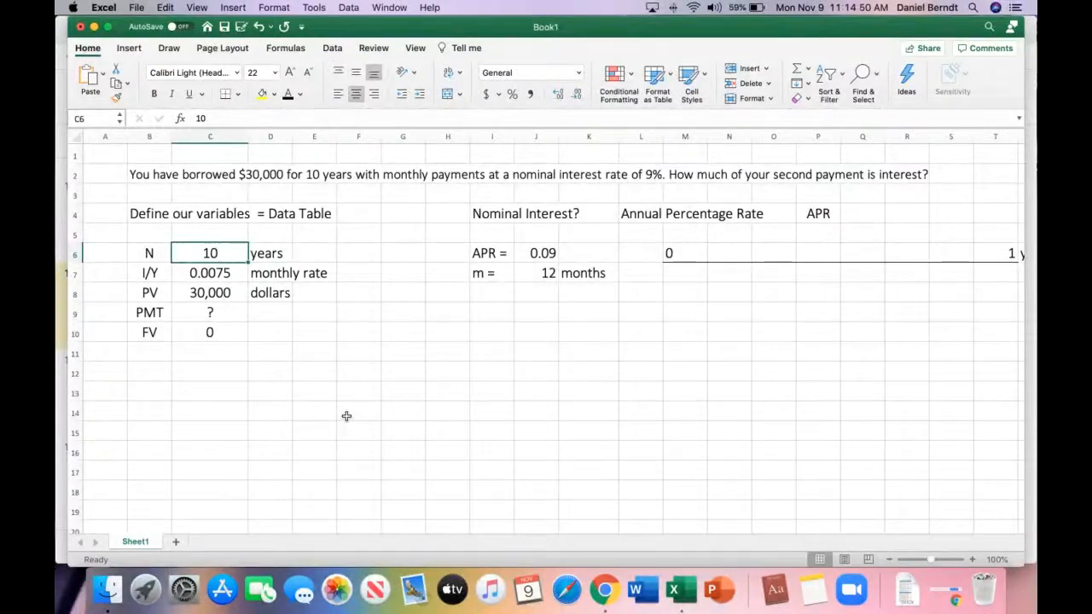
key(Right)
text(mon)
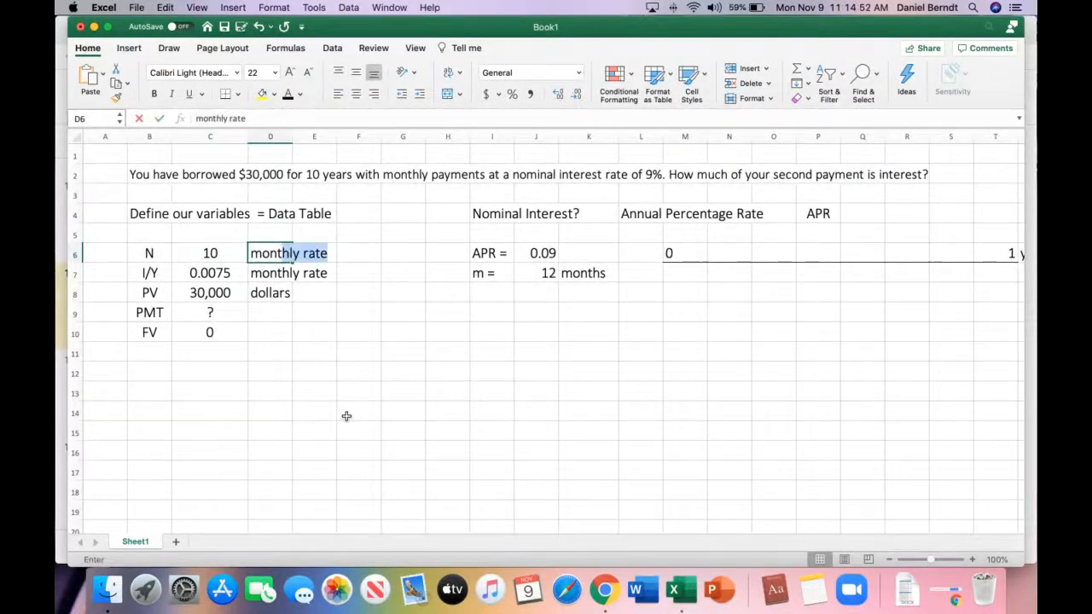
text(ths)
key(Right)
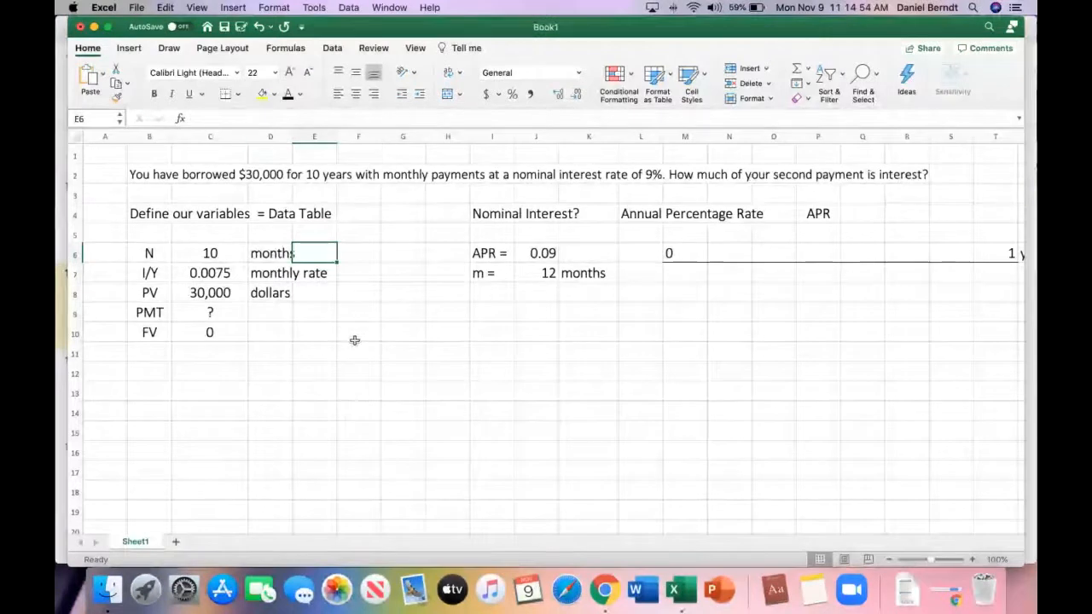
drag(293, 139, 305, 139)
click(339, 325)
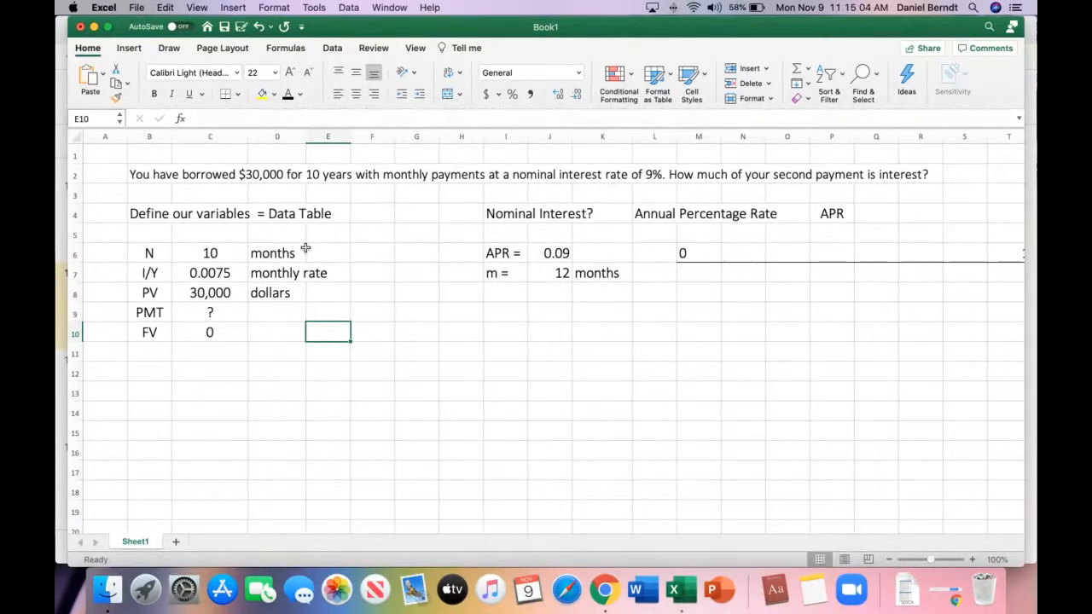
Step: Replace the N value in C6 with the formula =10*J7 to convert the loan term to months
click(225, 249)
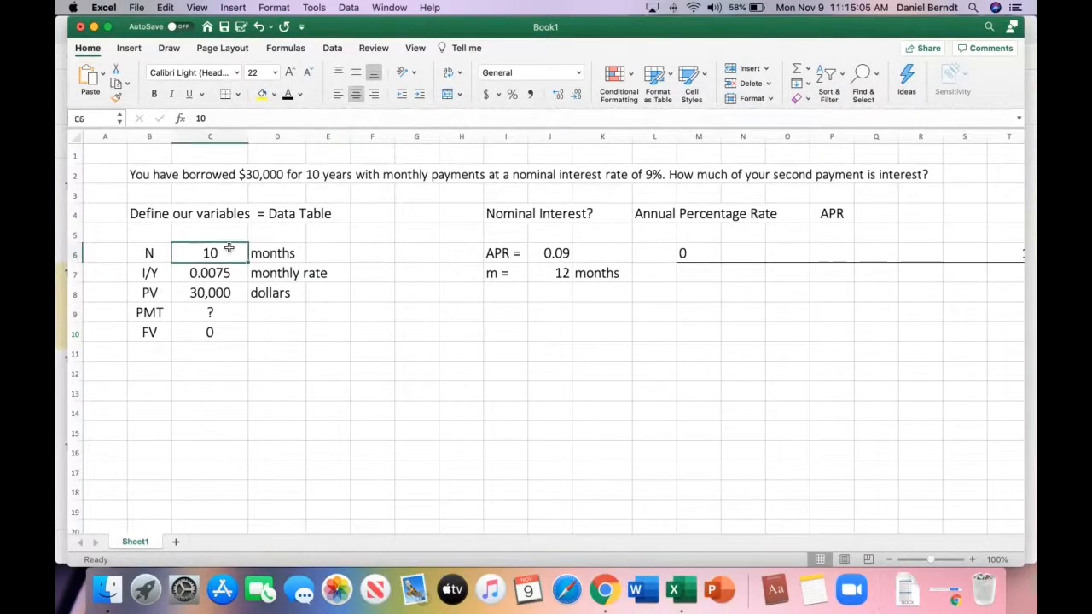
click(232, 117)
key(BackSpace)
key(BackSpace)
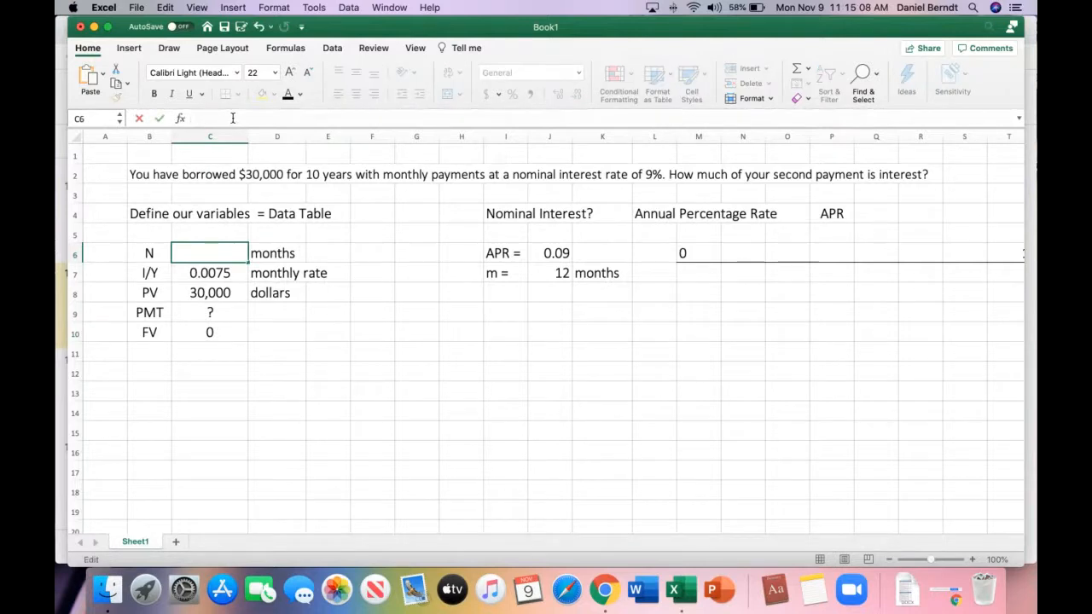
text(=10)
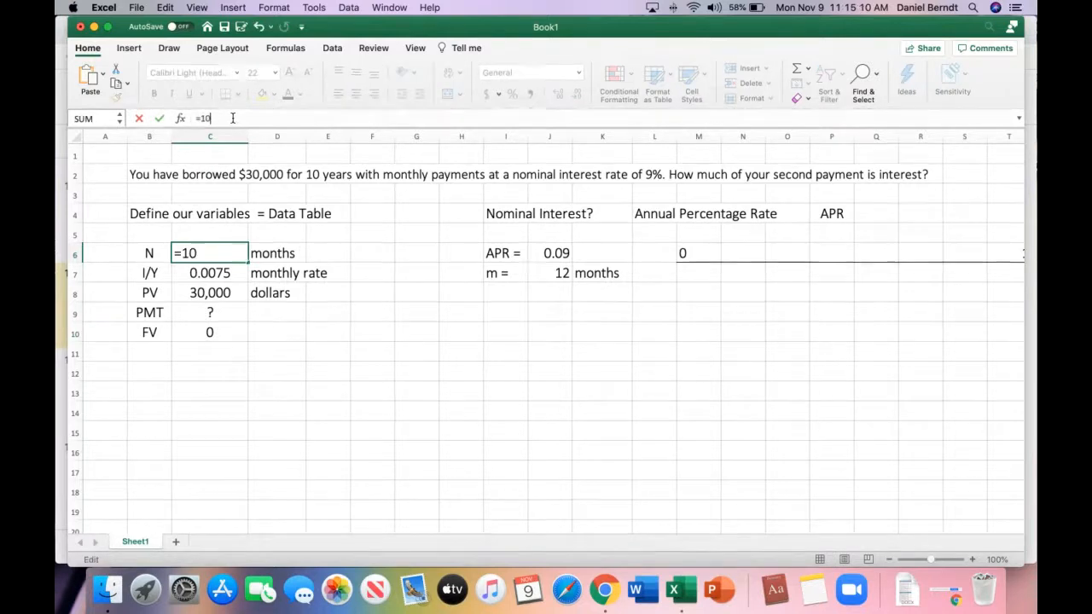
text(*)
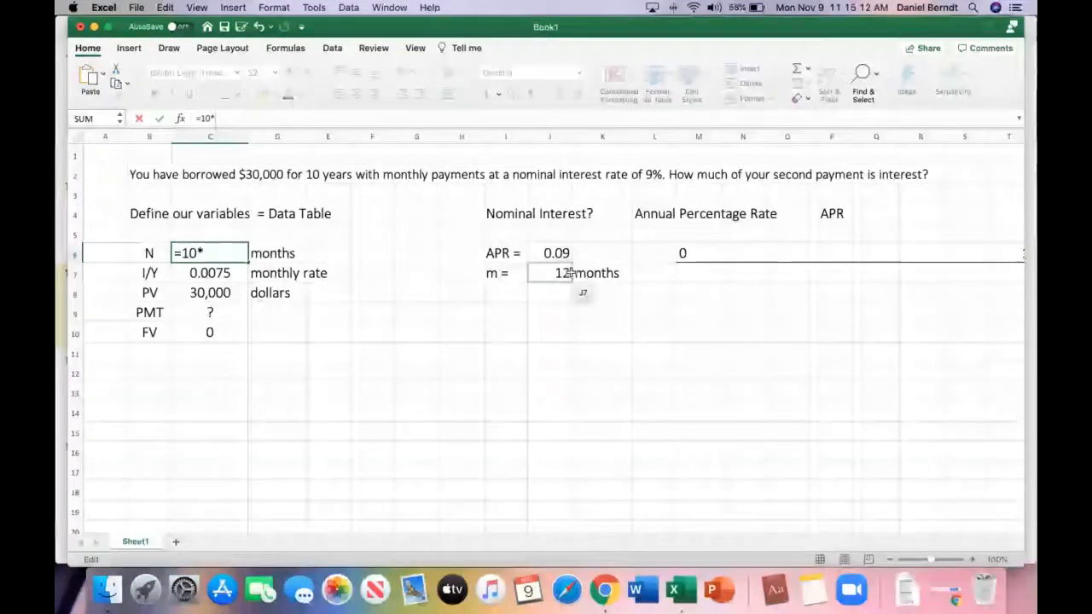
click(563, 275)
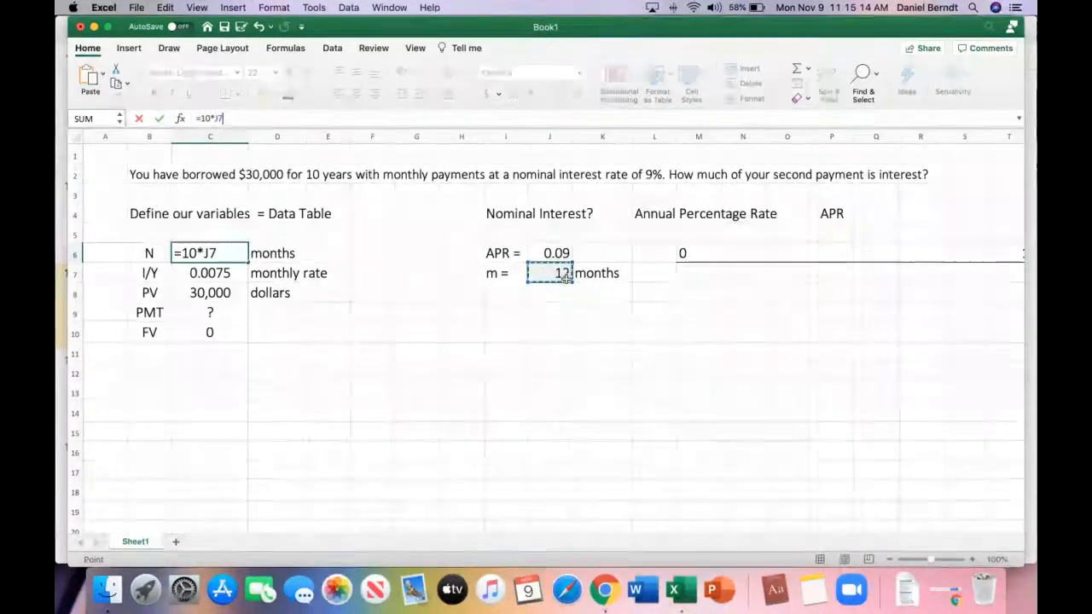
key(Return)
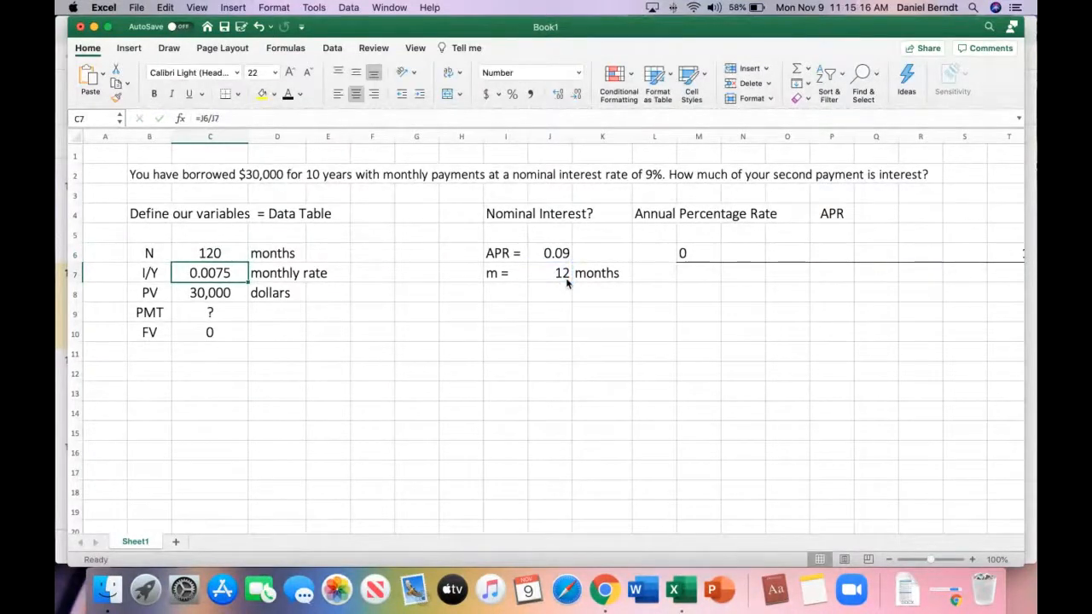
Step: Add the note "Periodic rate = Interest rate applied during each pay period" in I9 below the APR details
click(206, 256)
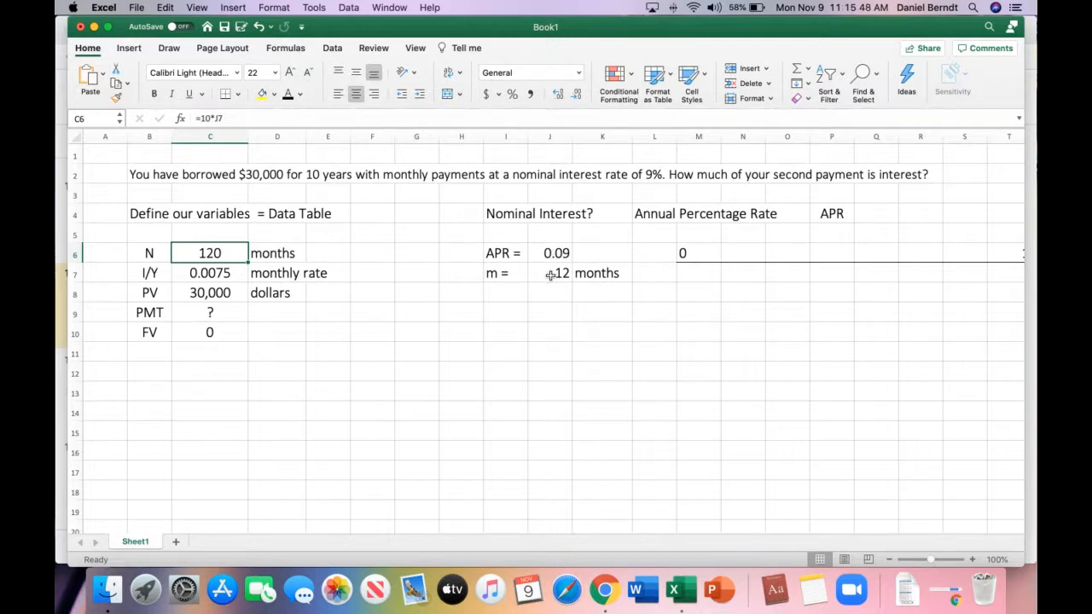
click(494, 312)
text(Periodic )
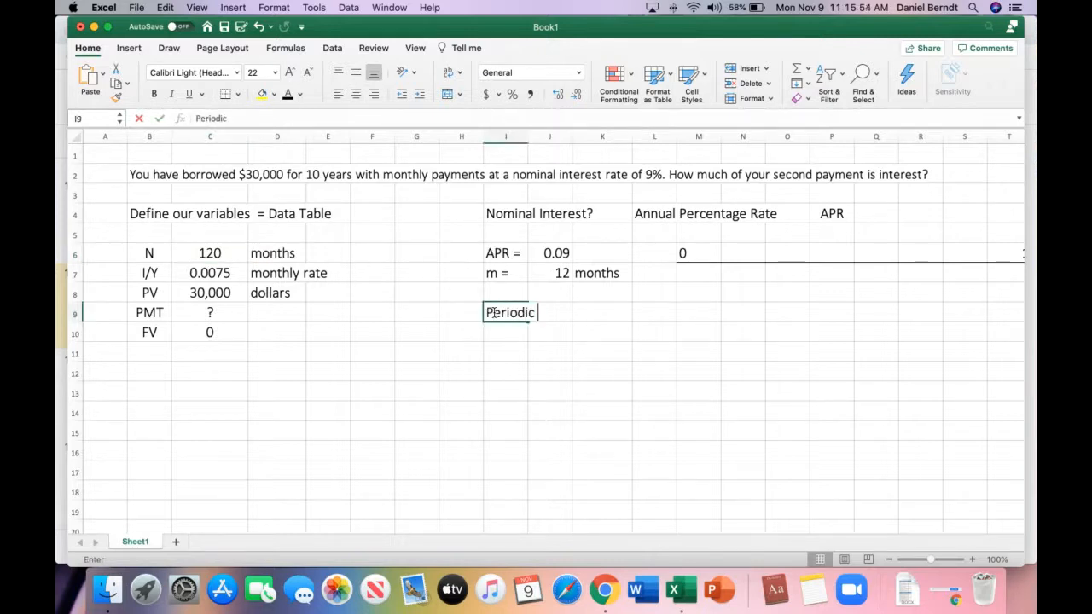
text(rate =)
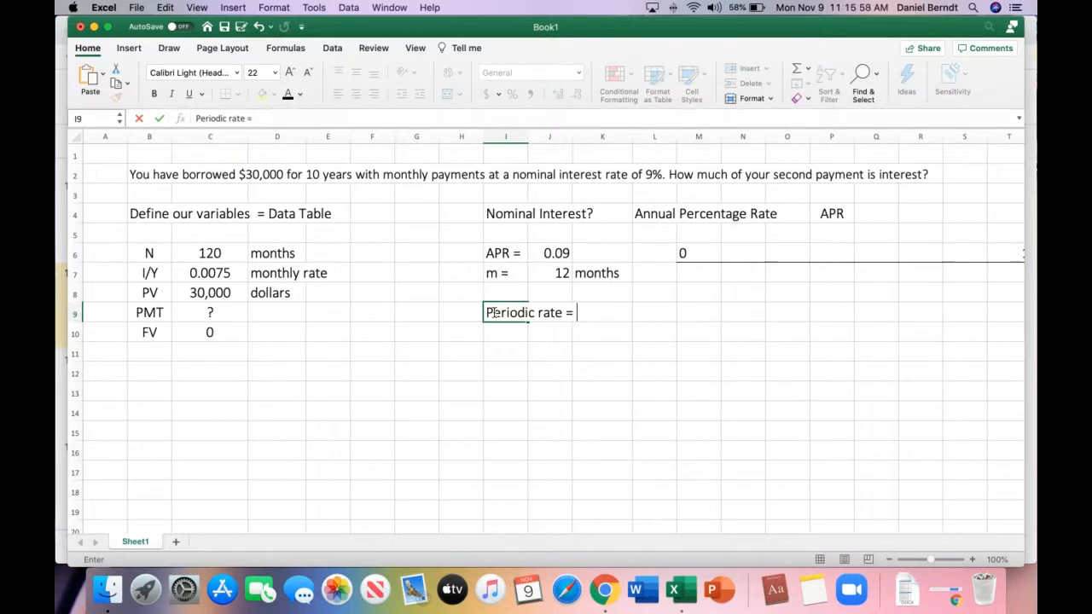
text( Interest)
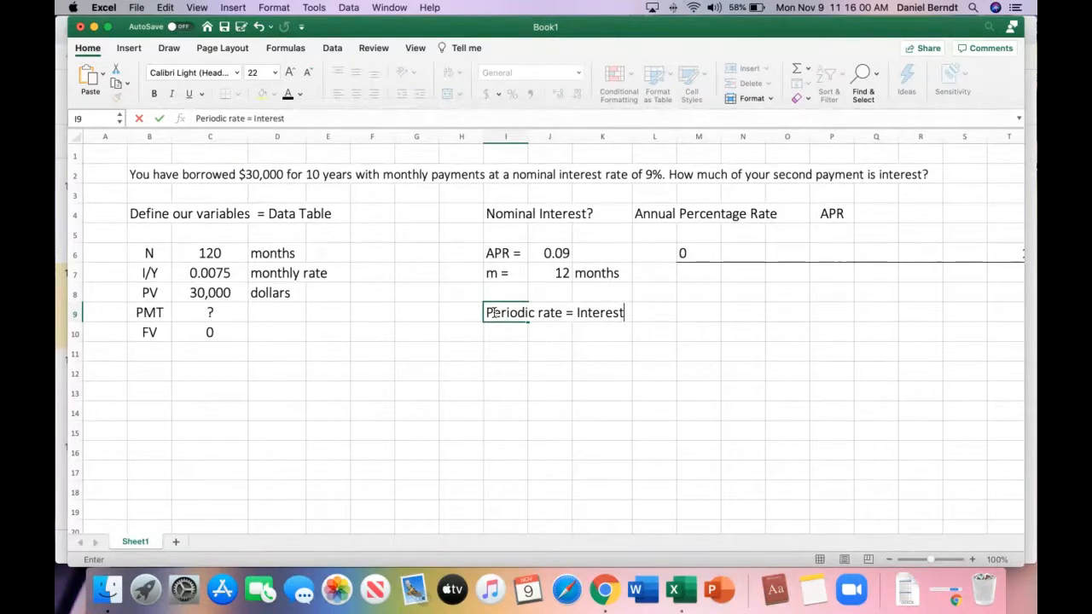
text( rate applied du)
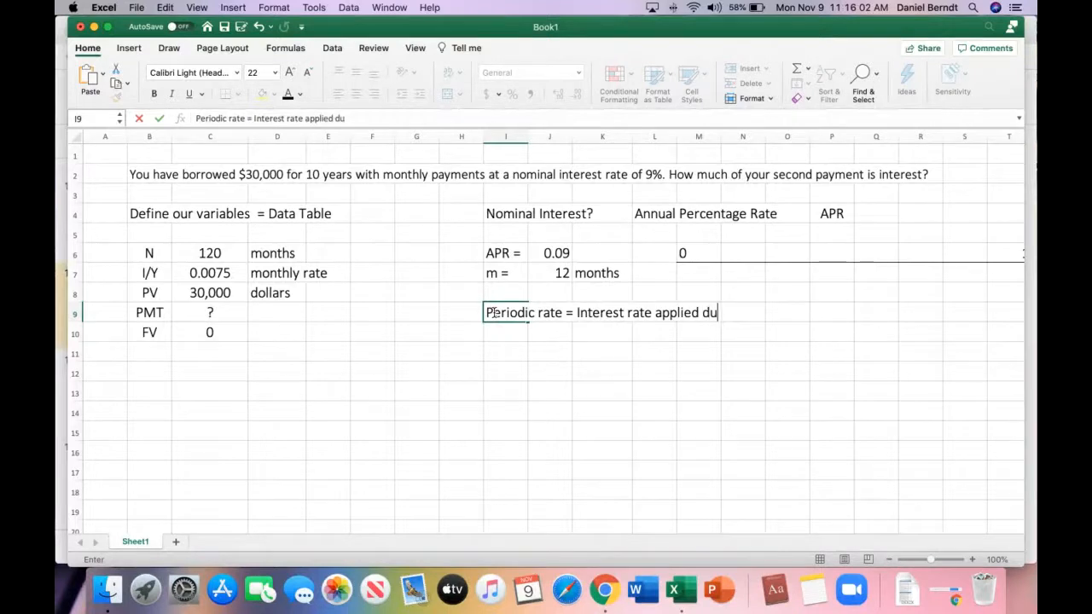
text(ring each pay peri)
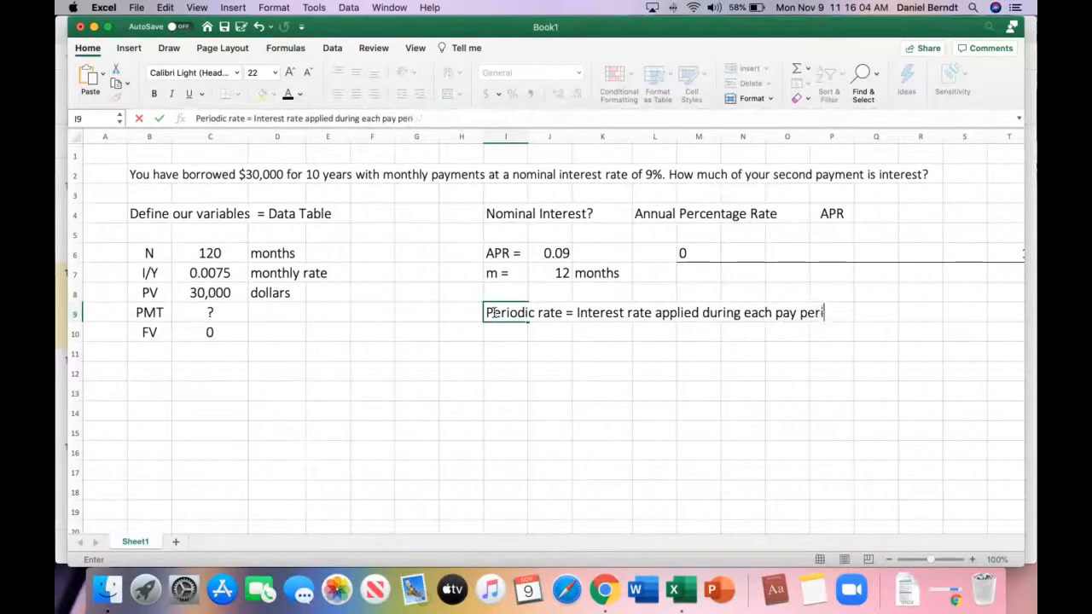
text(od)
key(Return)
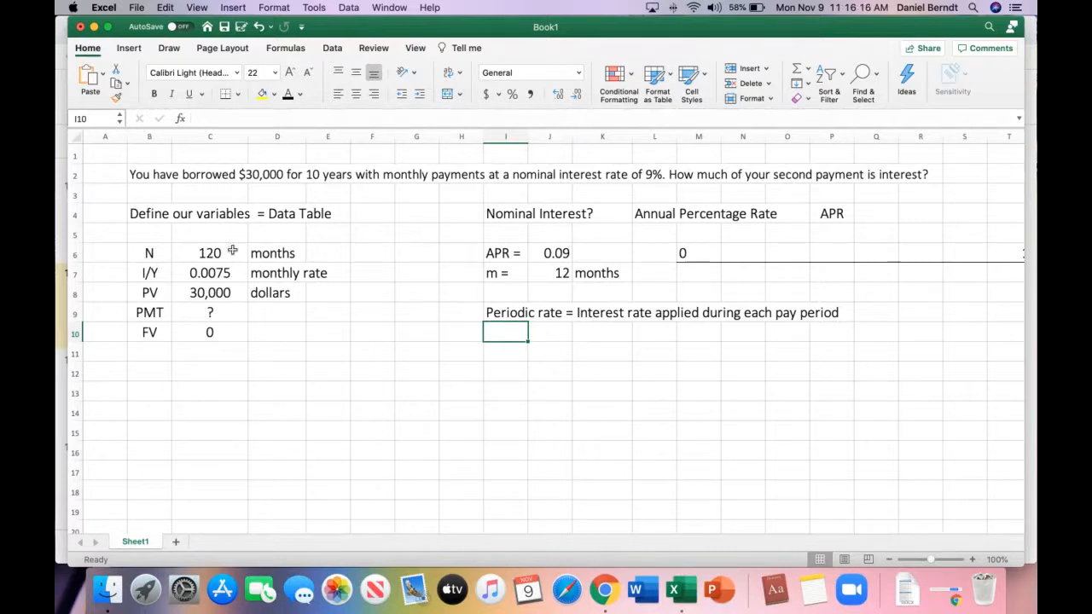
Step: Calculate the monthly payment in C9 with the formula =PMT(C7,C6,C8,C10,0), using end-of-period payments
click(217, 313)
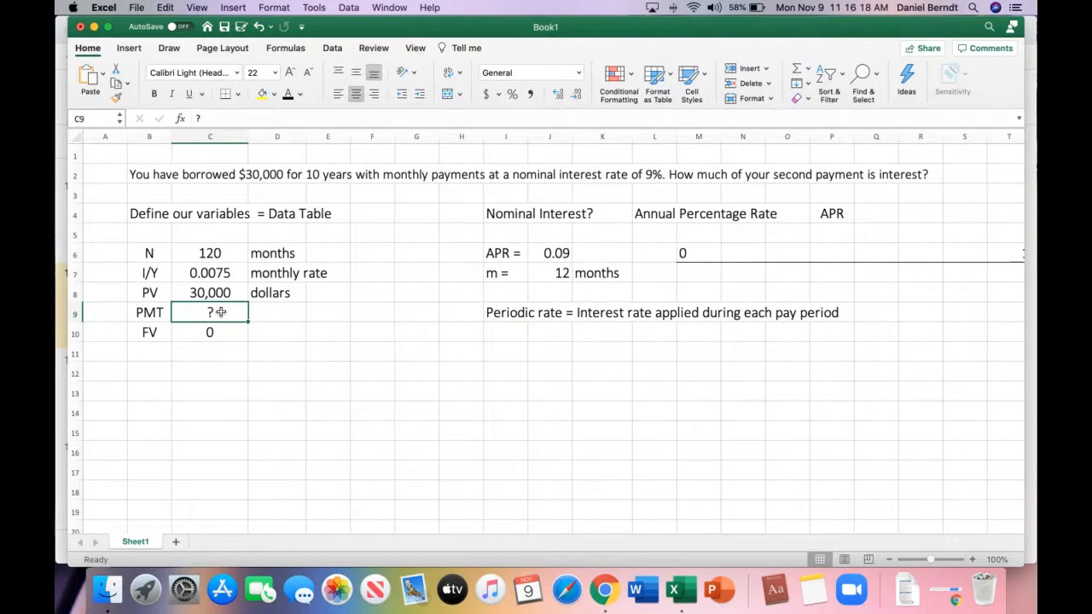
text(=)
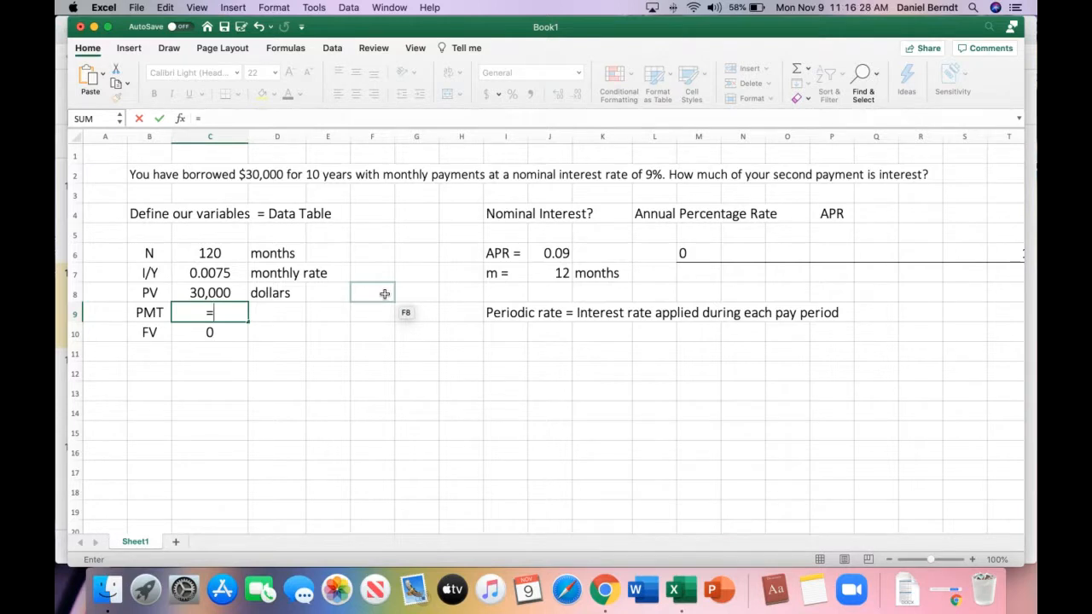
text(pmt)
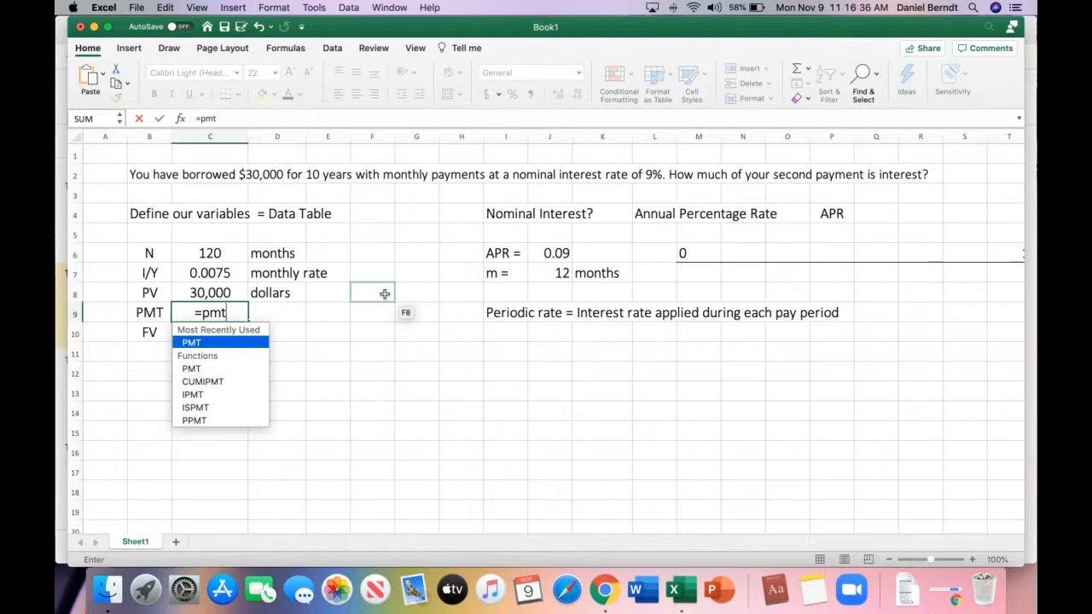
text(()
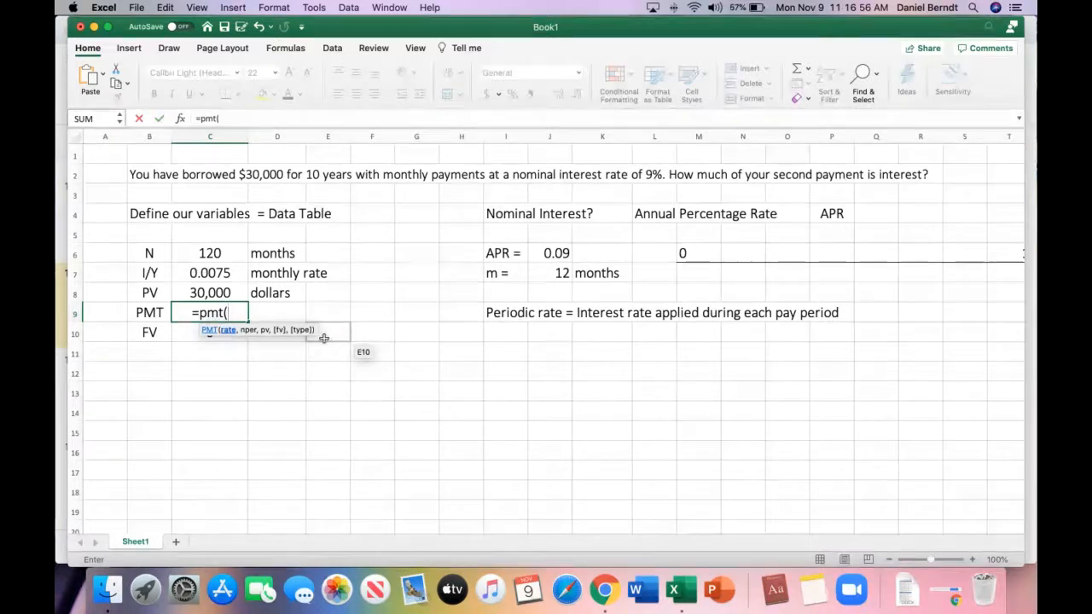
click(212, 272)
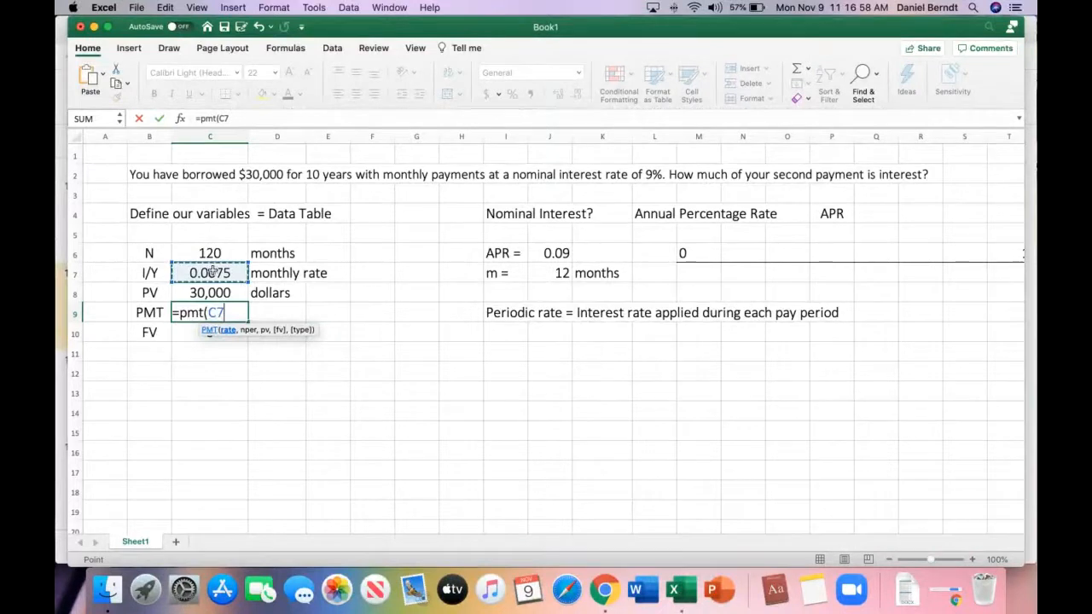
text(,)
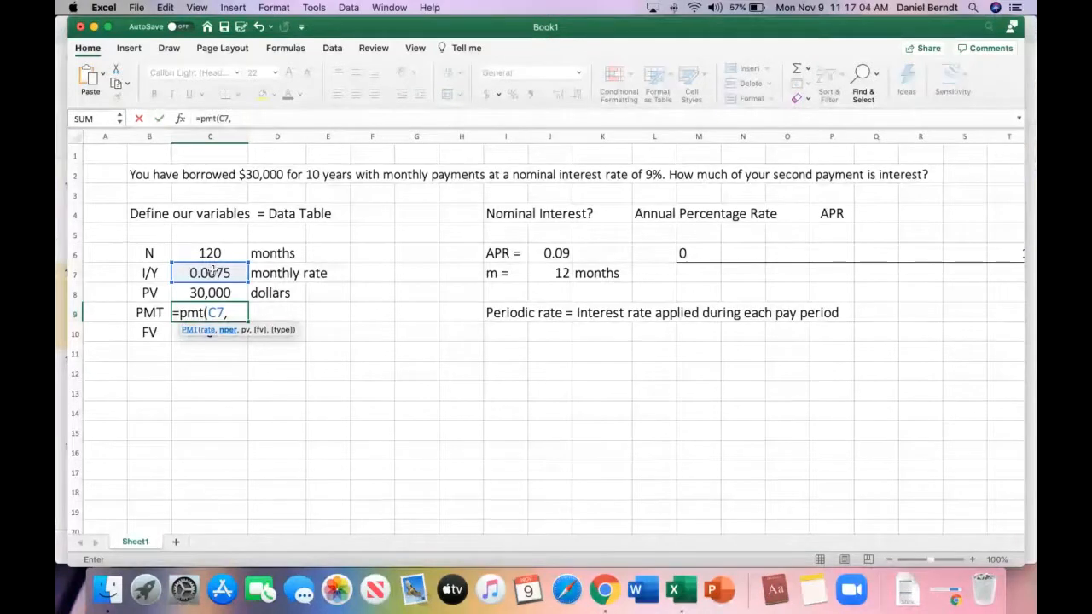
click(226, 251)
text(,)
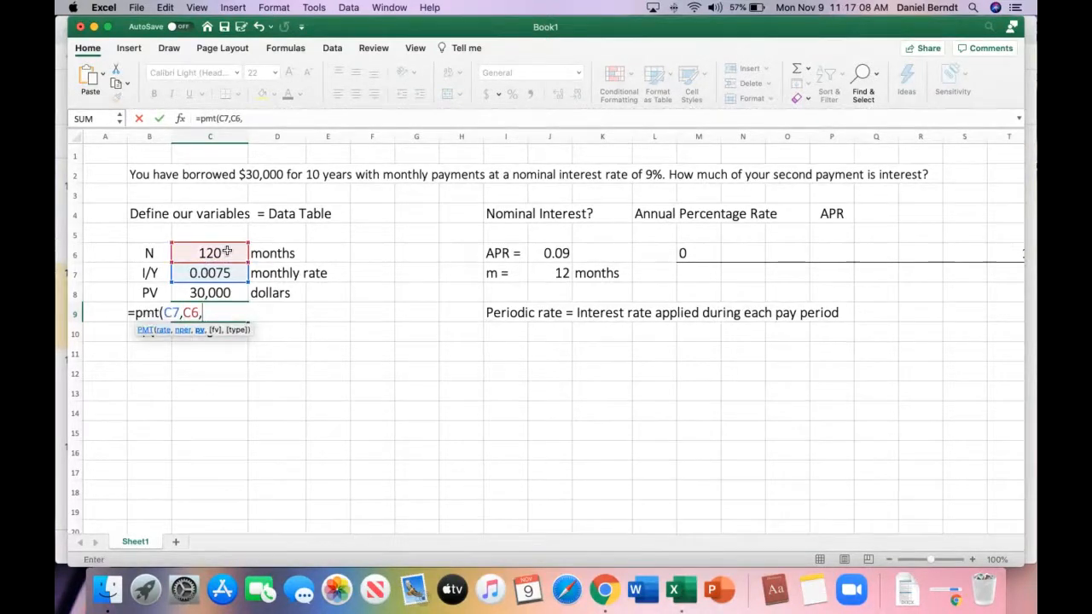
click(208, 293)
text(,)
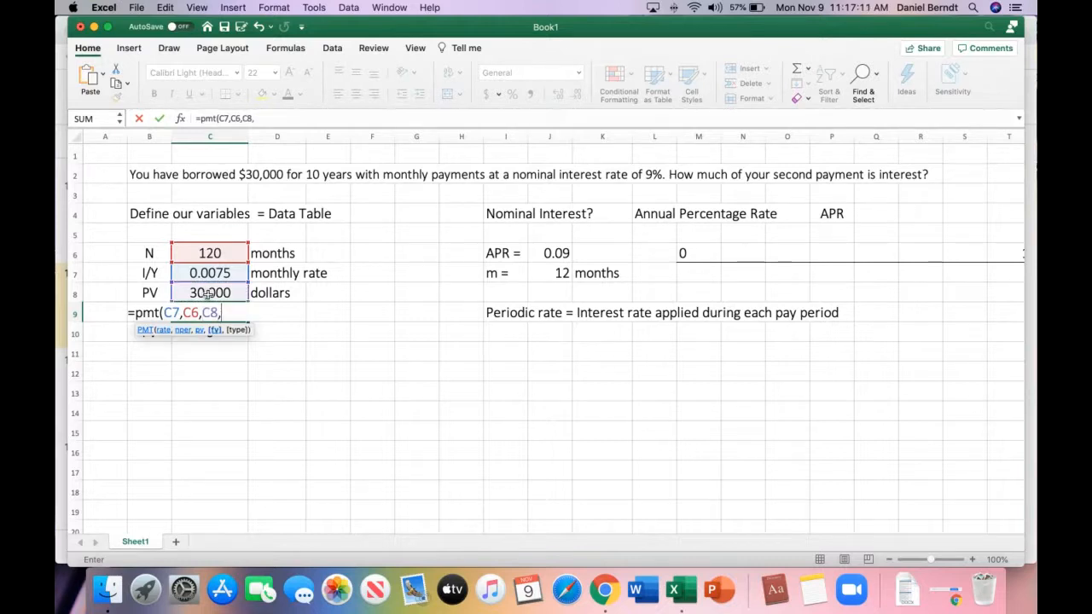
click(244, 337)
text(,)
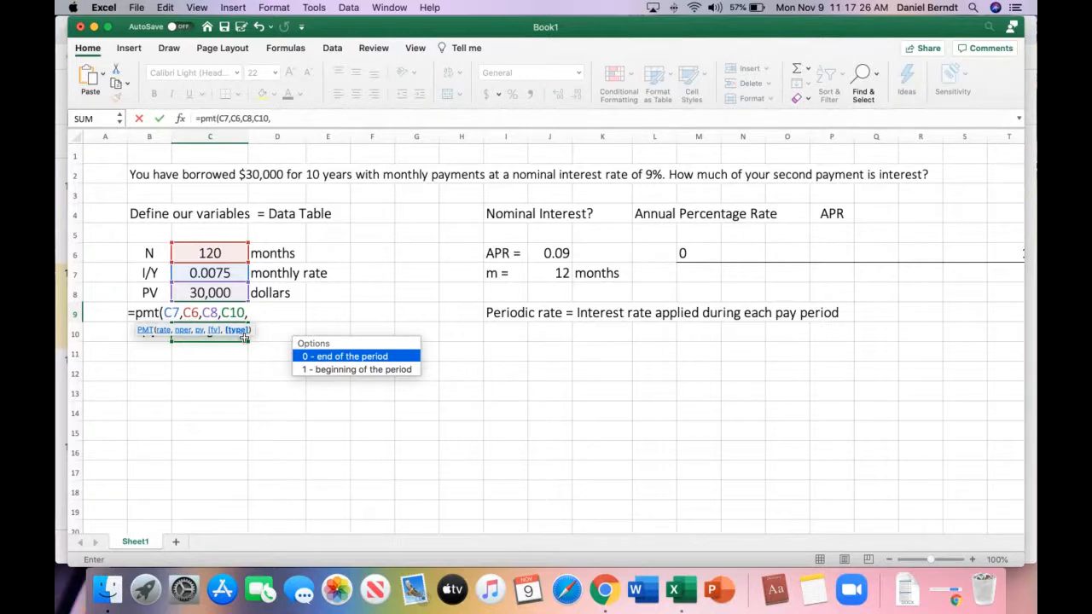
text(0)
text())
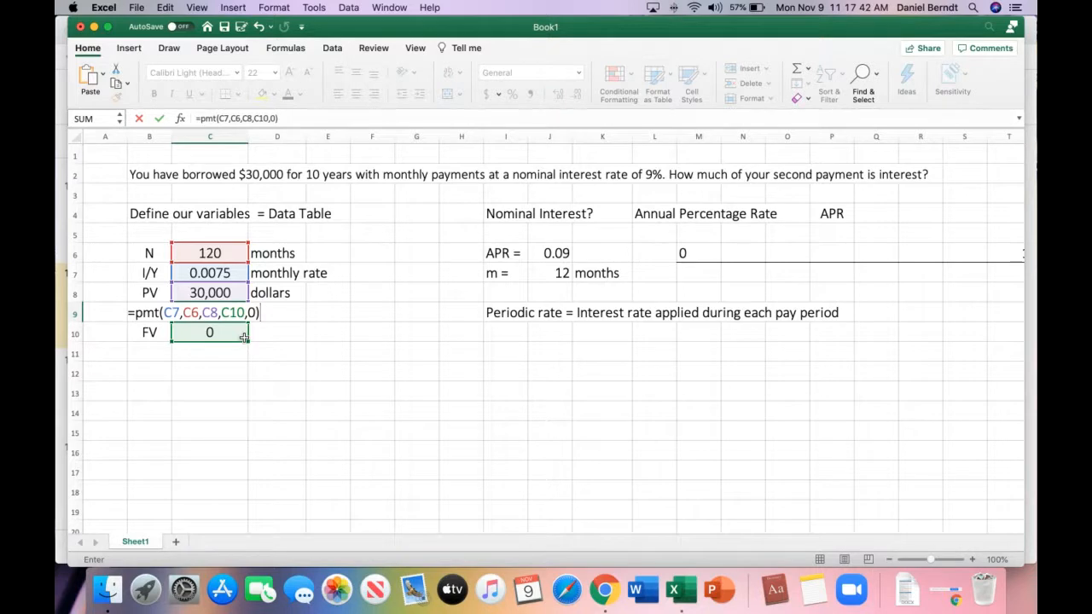
key(Return)
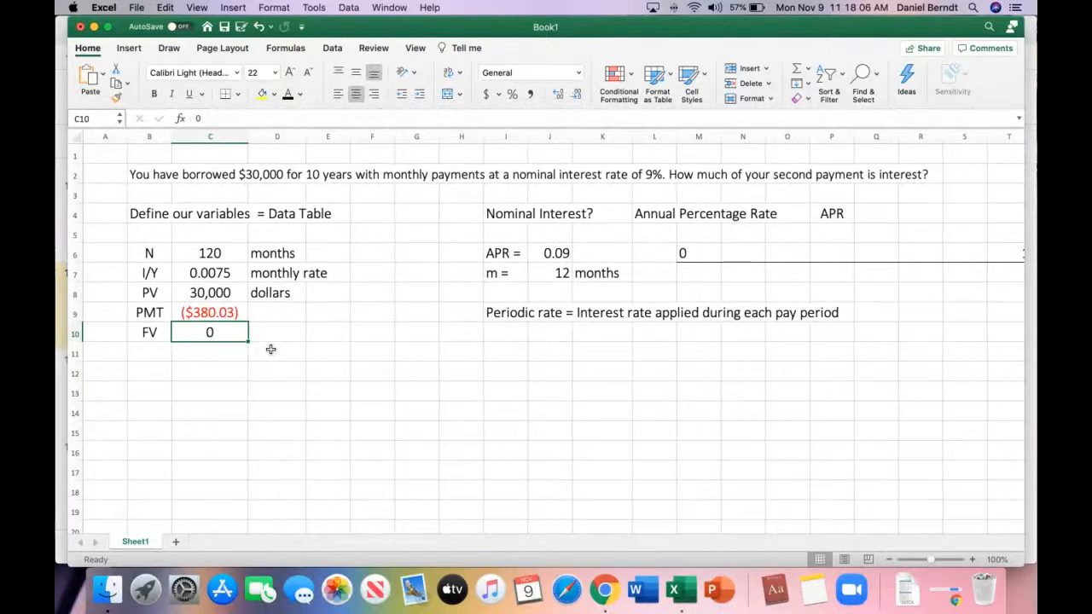
click(220, 372)
text(=)
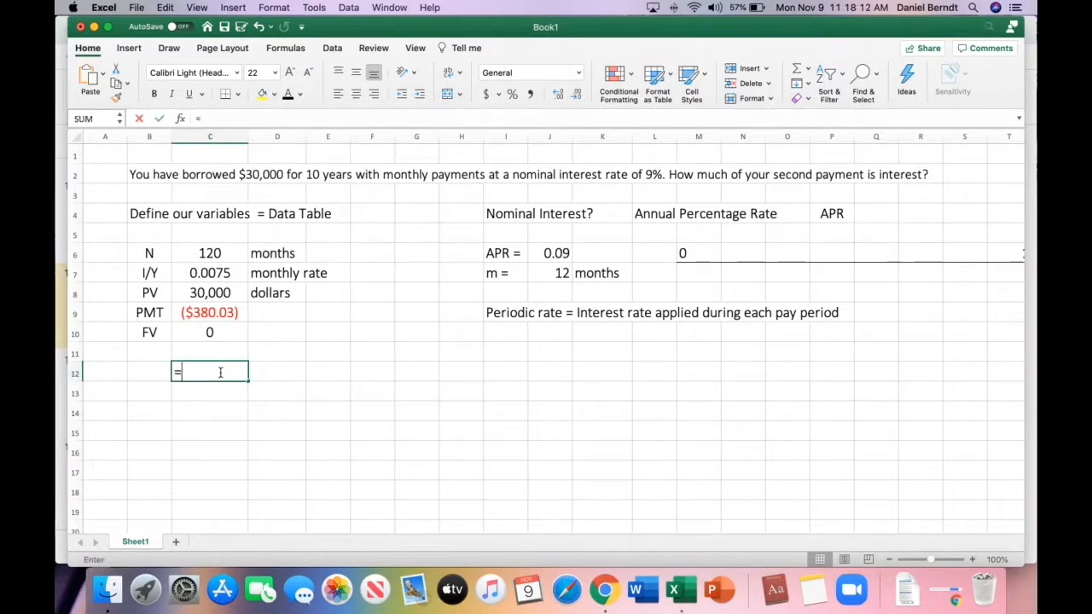
text(pmt()
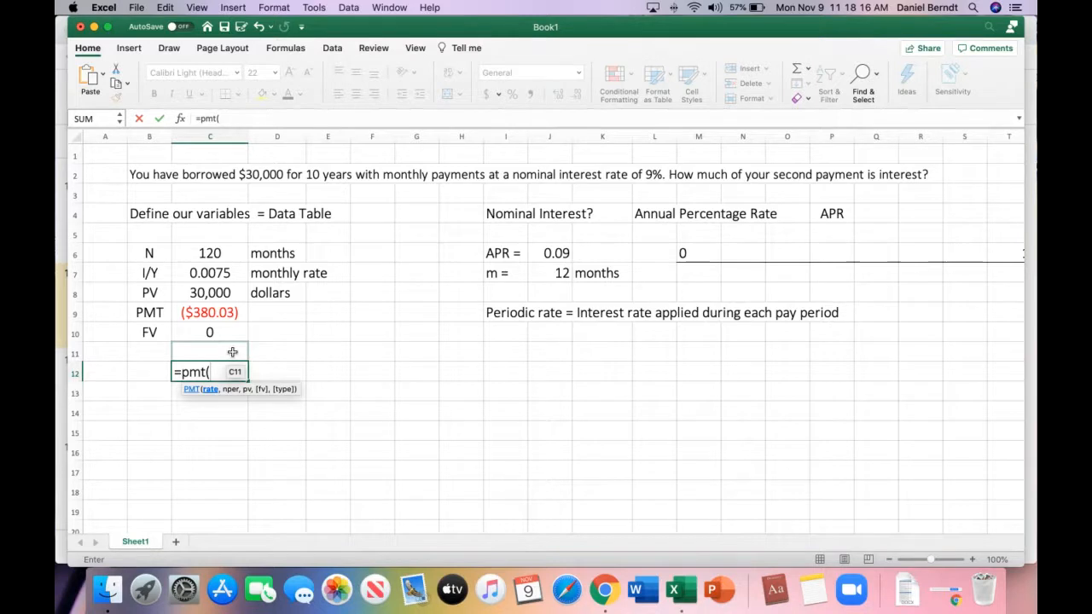
key(BackSpace)
key(BackSpace)
key(BackSpace)
key(BackSpace)
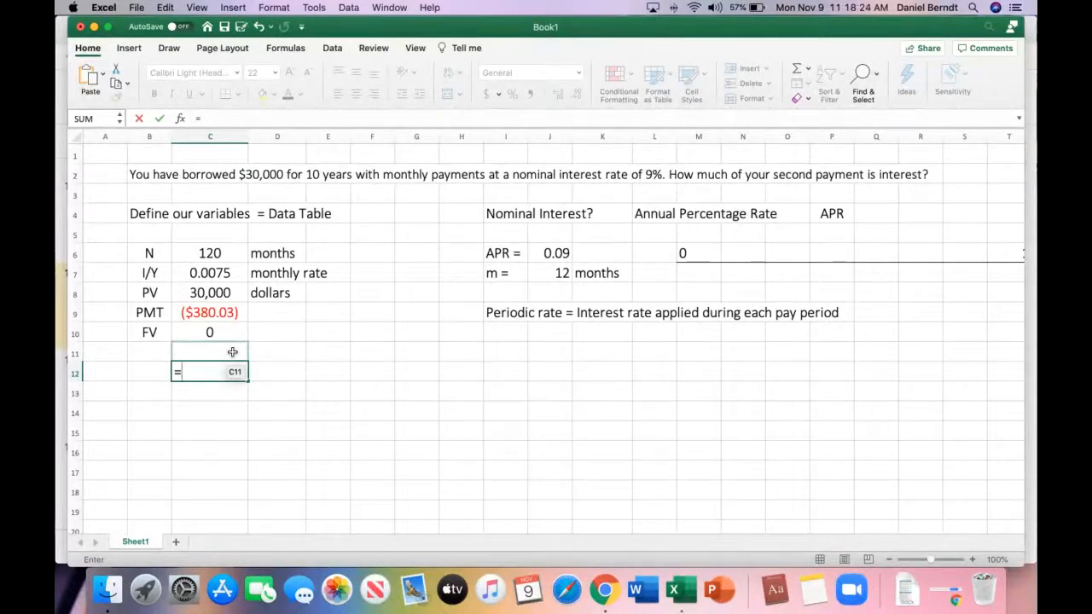
text(pv()
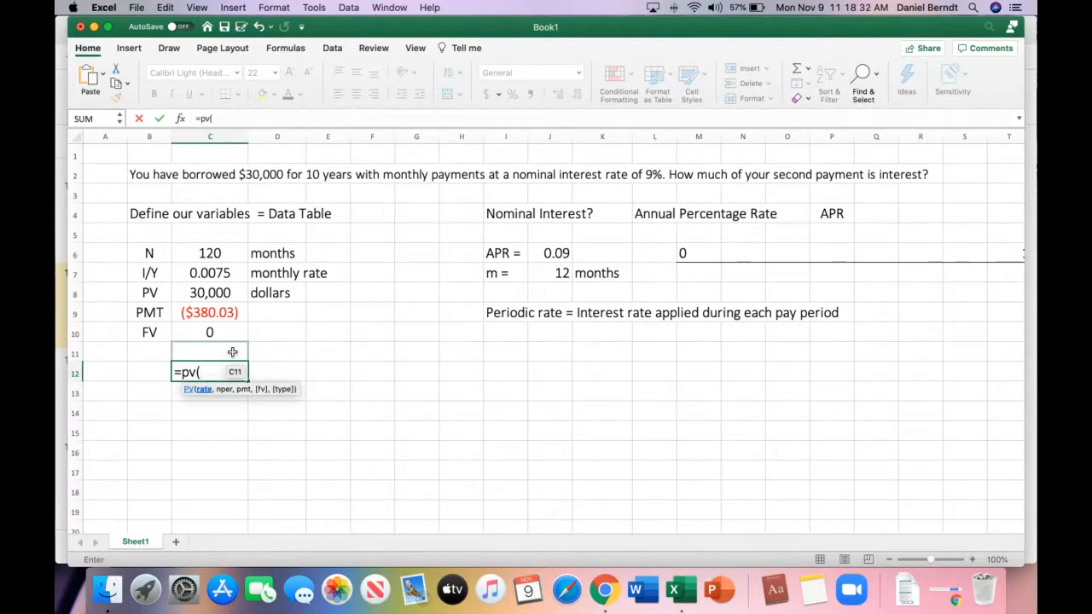
key(BackSpace)
key(BackSpace)
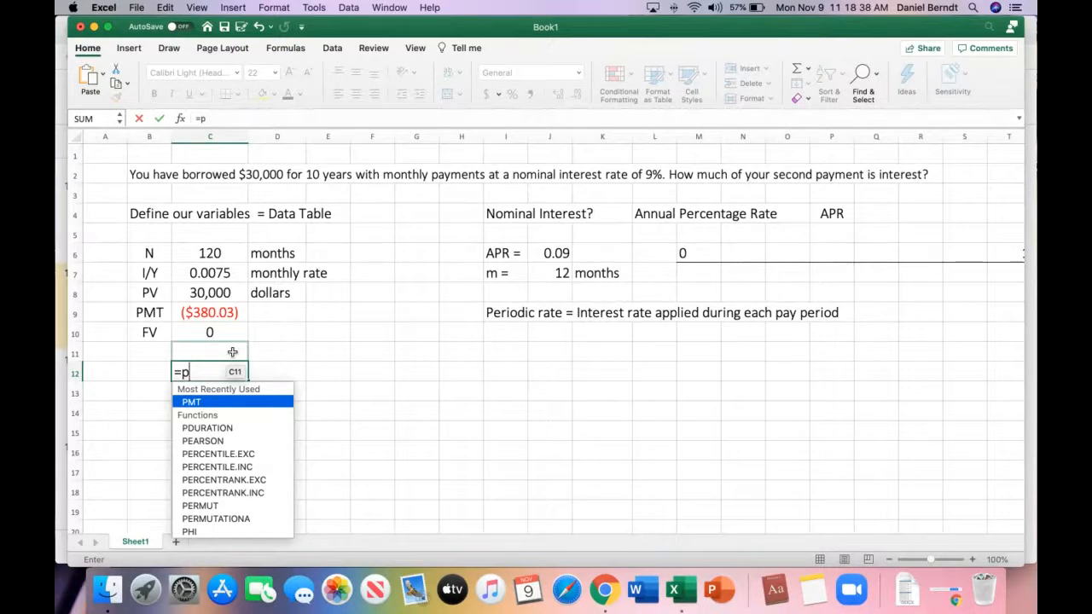
key(BackSpace)
text(fv)
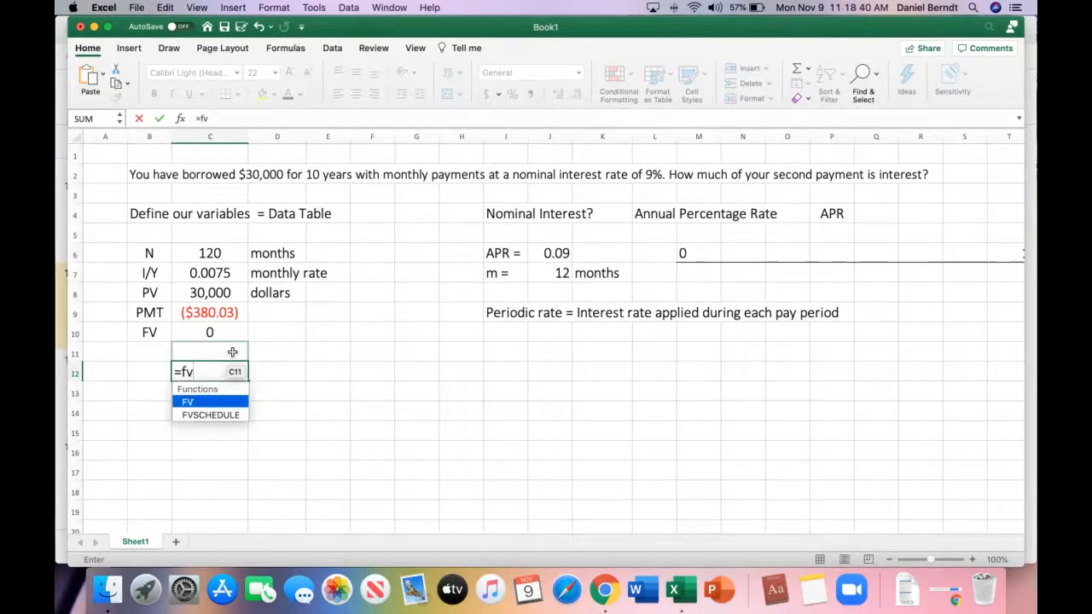
text(()
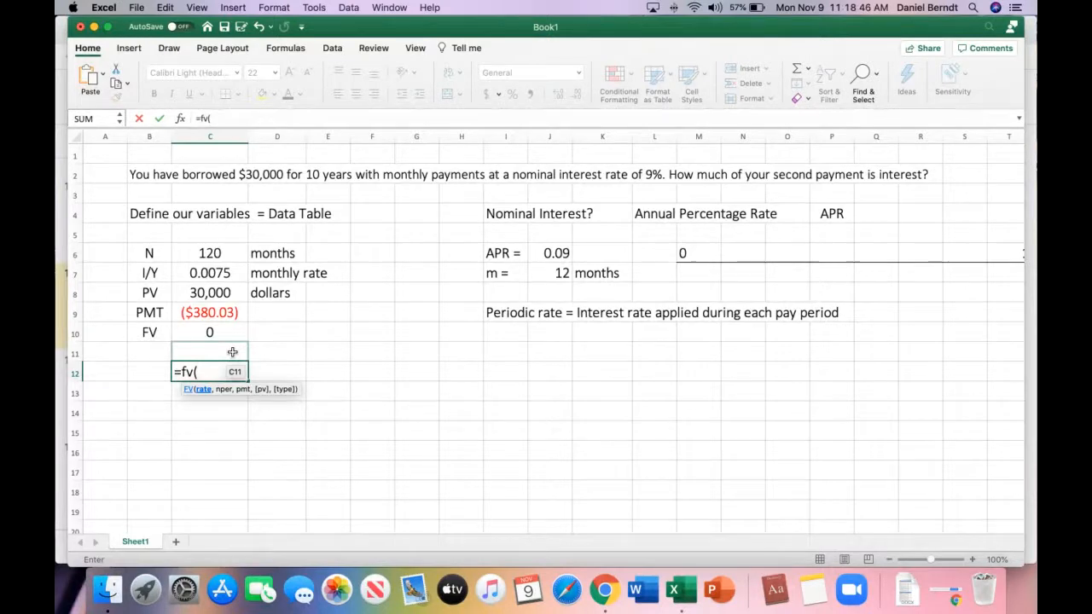
key(BackSpace)
key(BackSpace)
key(BackSpace)
key(BackSpace)
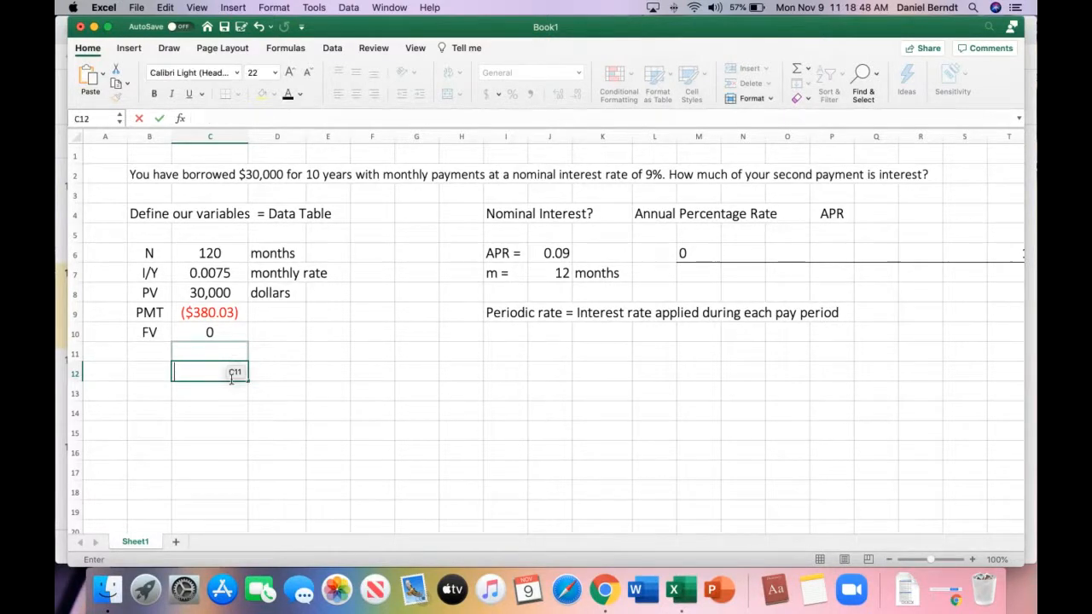
click(228, 393)
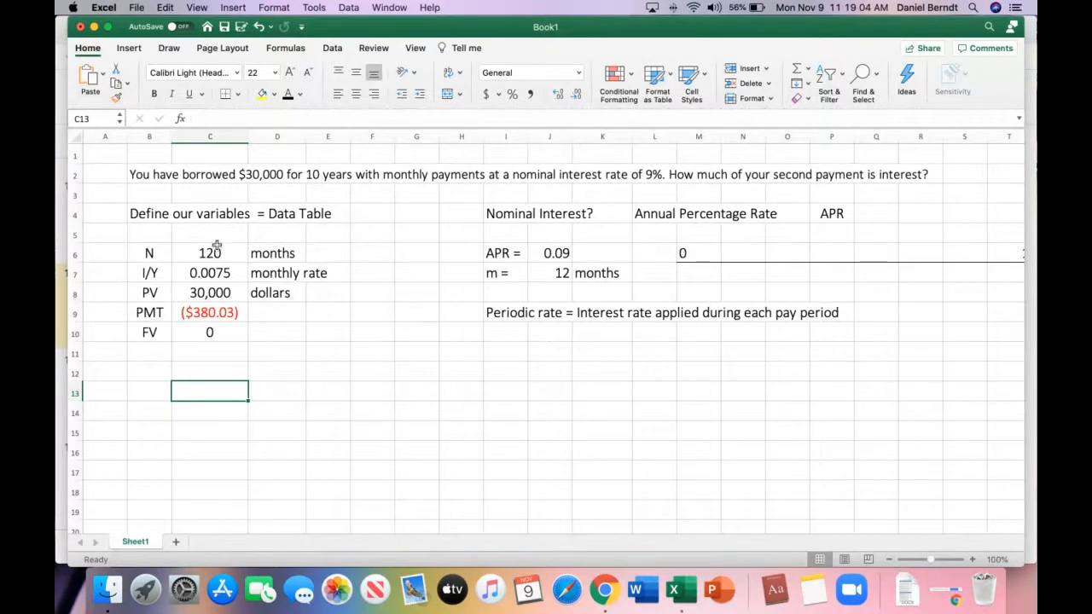
Step: Examine the data table values in C6:C10, comparing the signs of the PV in C8 and the payment in C9
drag(218, 254, 214, 332)
click(238, 384)
click(218, 293)
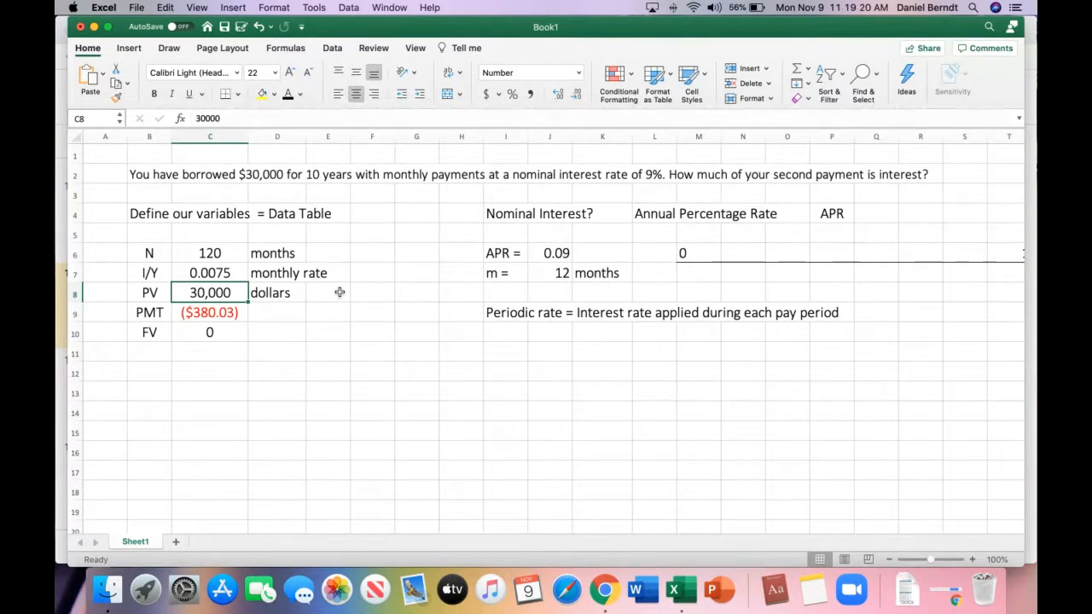
click(210, 333)
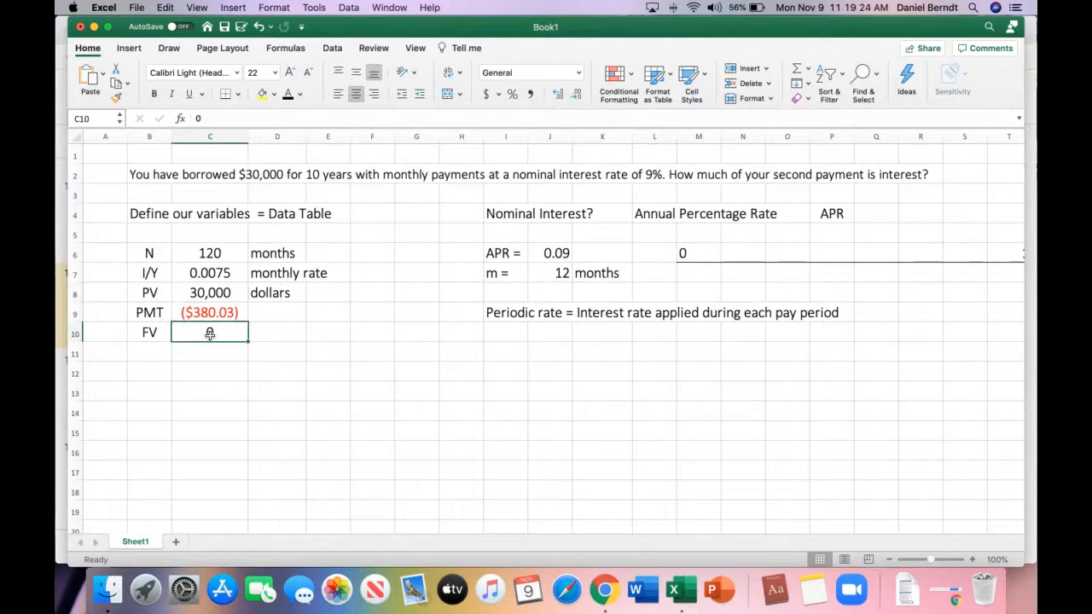
click(239, 315)
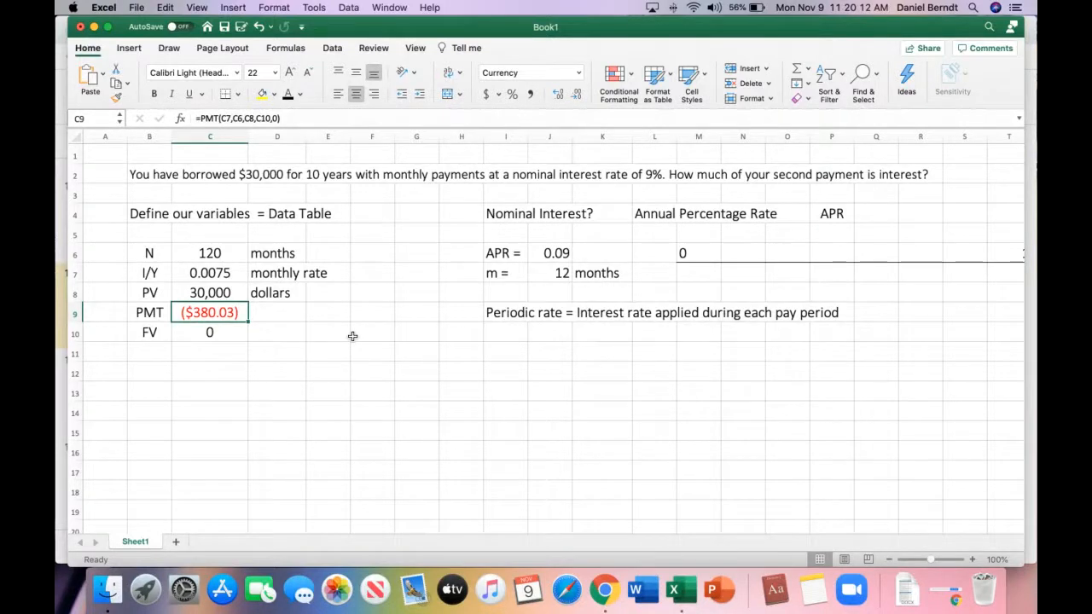
click(232, 293)
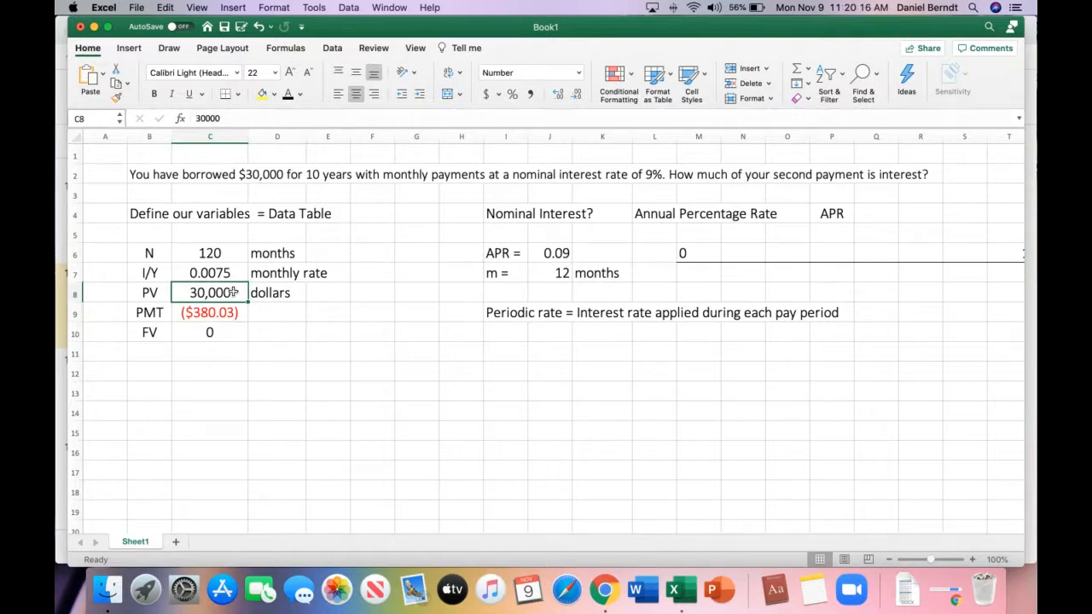
click(233, 312)
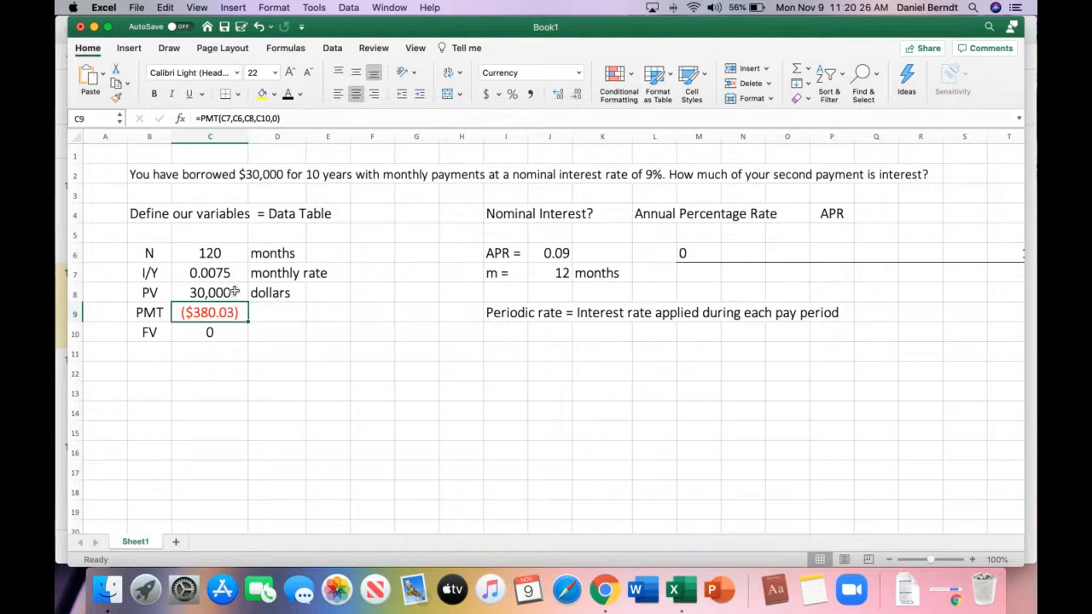
click(234, 292)
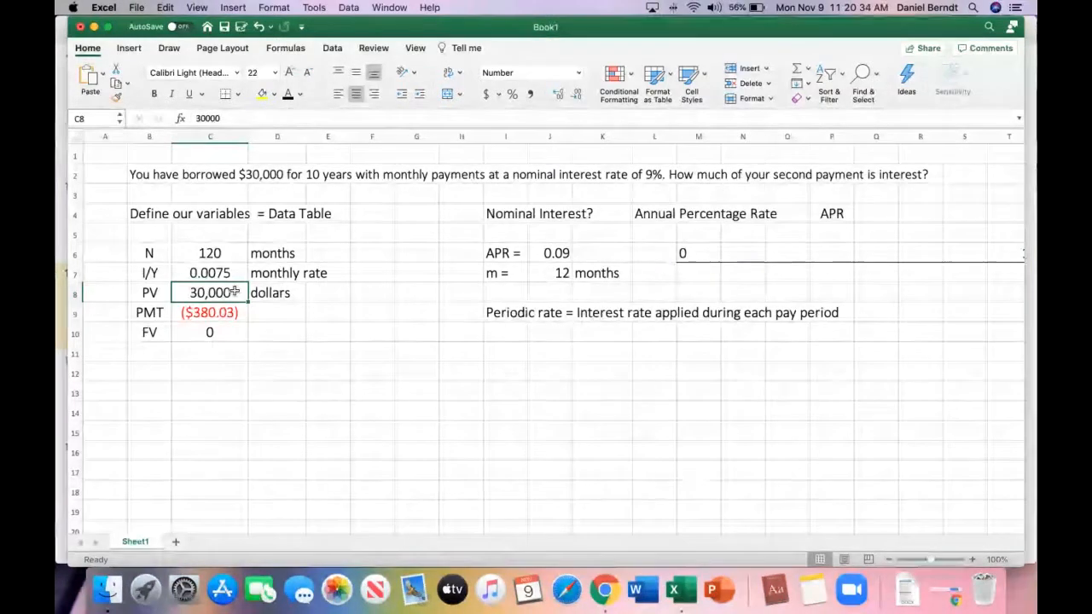
Step: Negate the payment formula in C9 so it reads =-PMT(C7,C6,C8,C10,0)
key(Down)
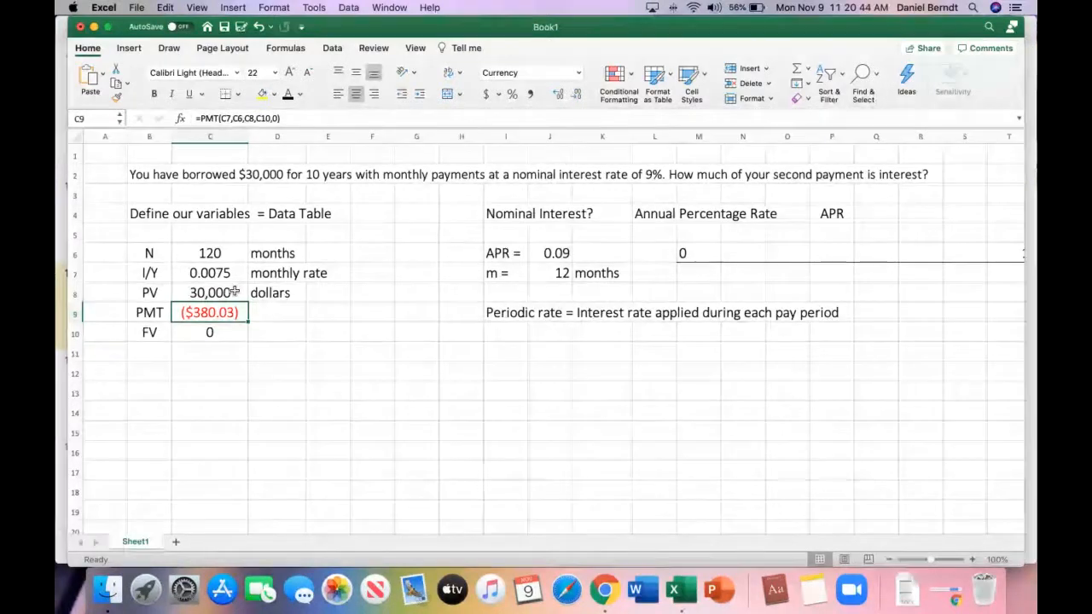
click(201, 120)
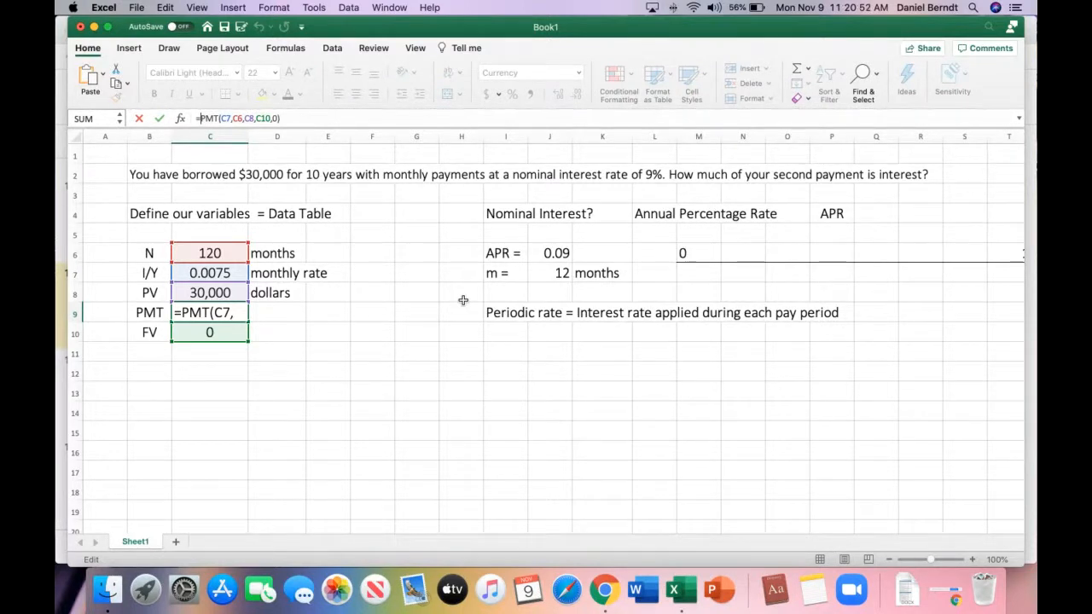
text(-)
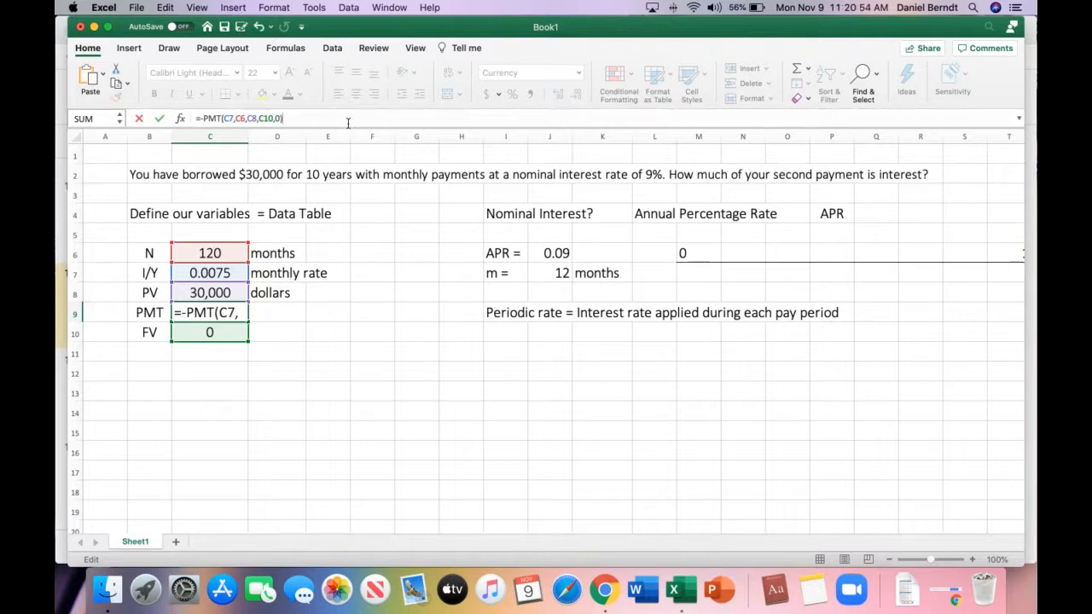
click(348, 122)
key(Return)
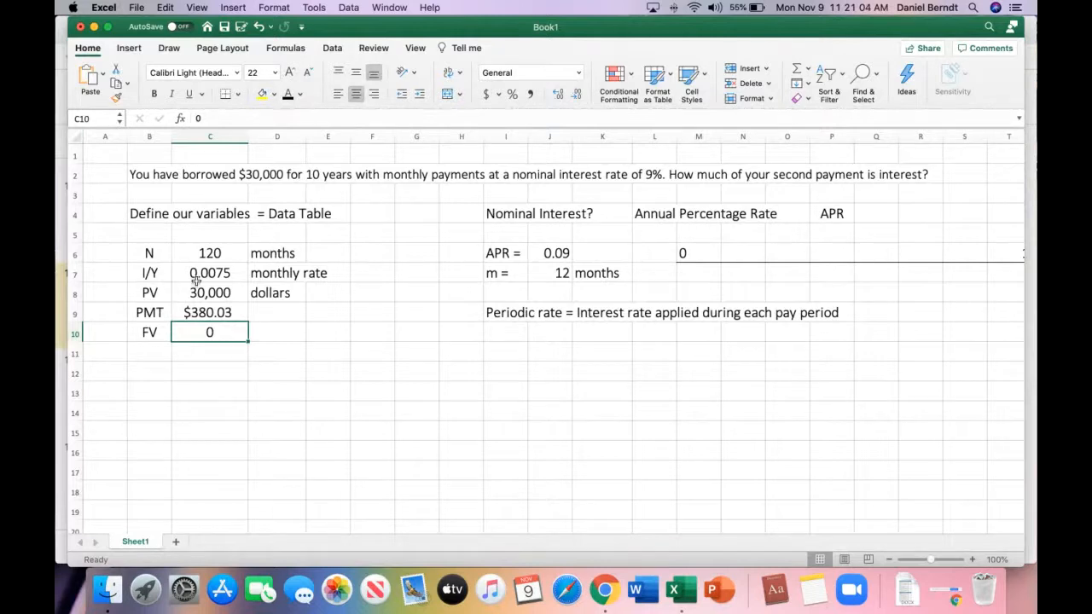
click(210, 311)
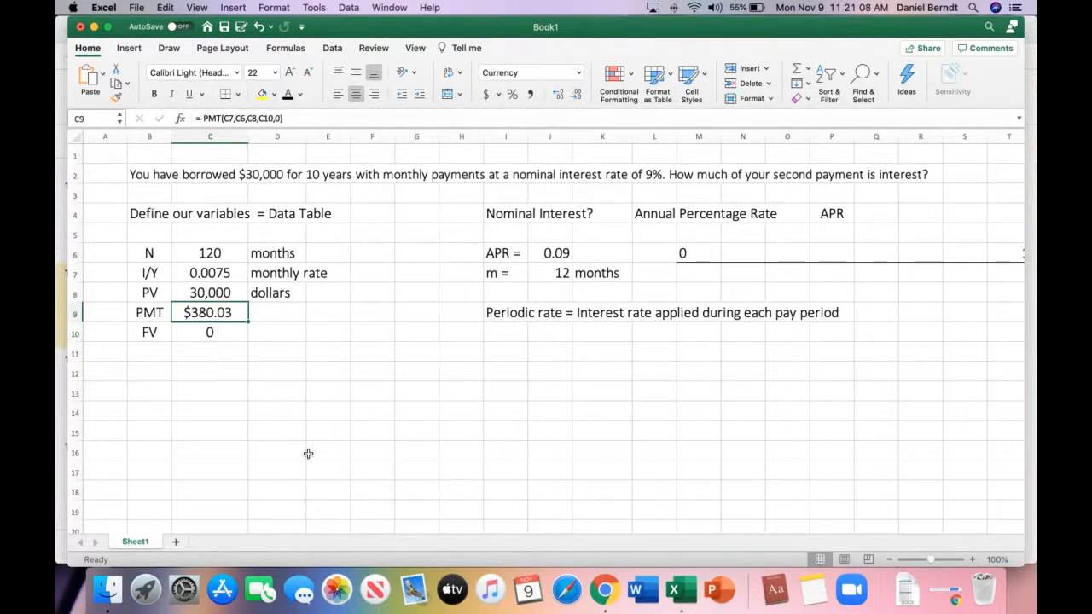
scroll(308, 454, down, 2)
scroll(340, 414, up, 2)
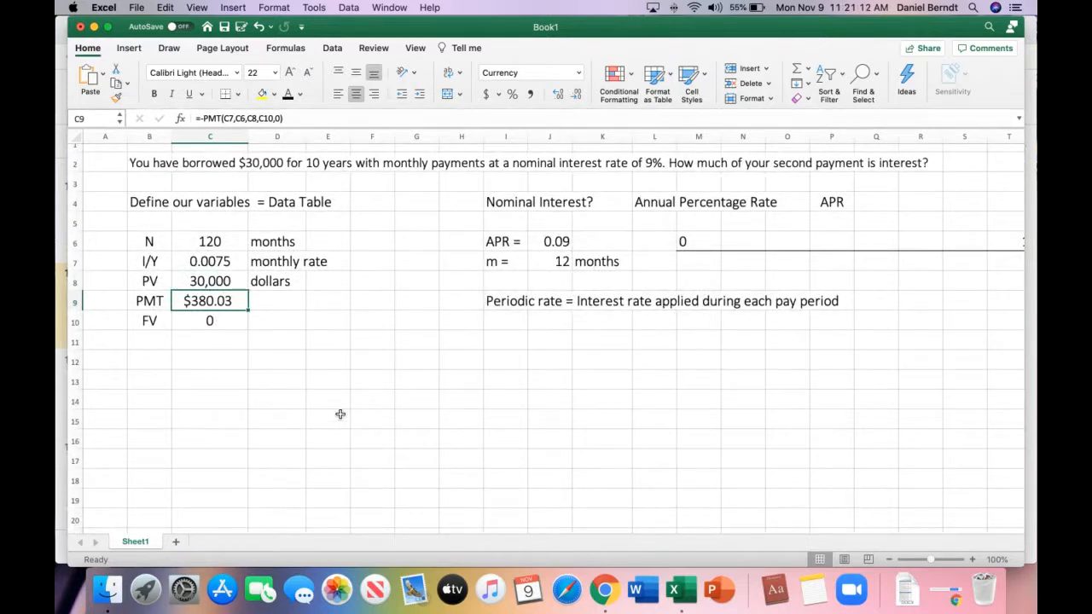
scroll(339, 413, up, 1)
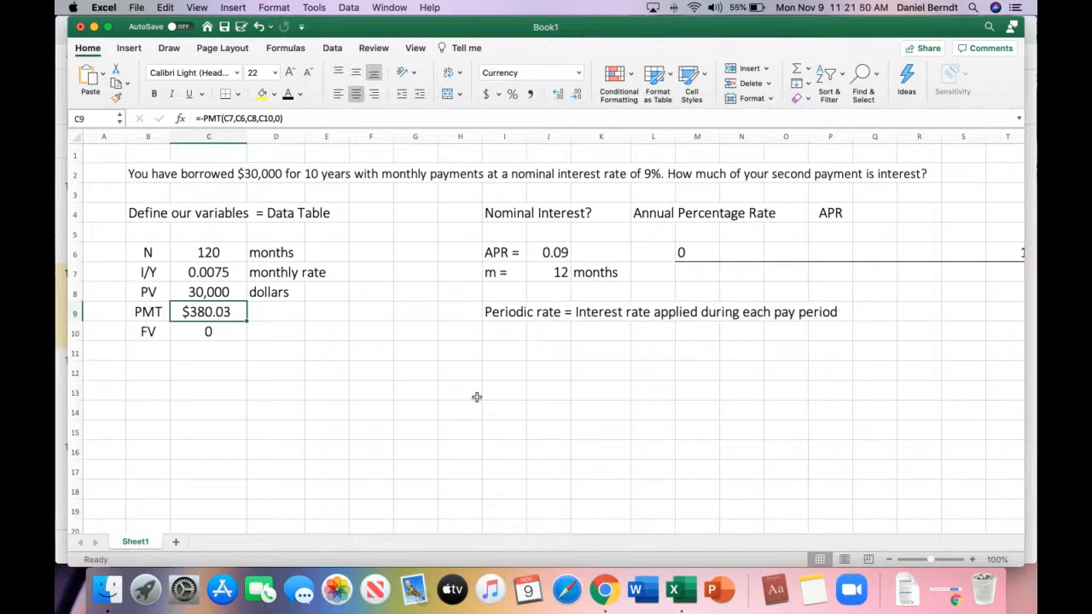
scroll(522, 416, right, 1)
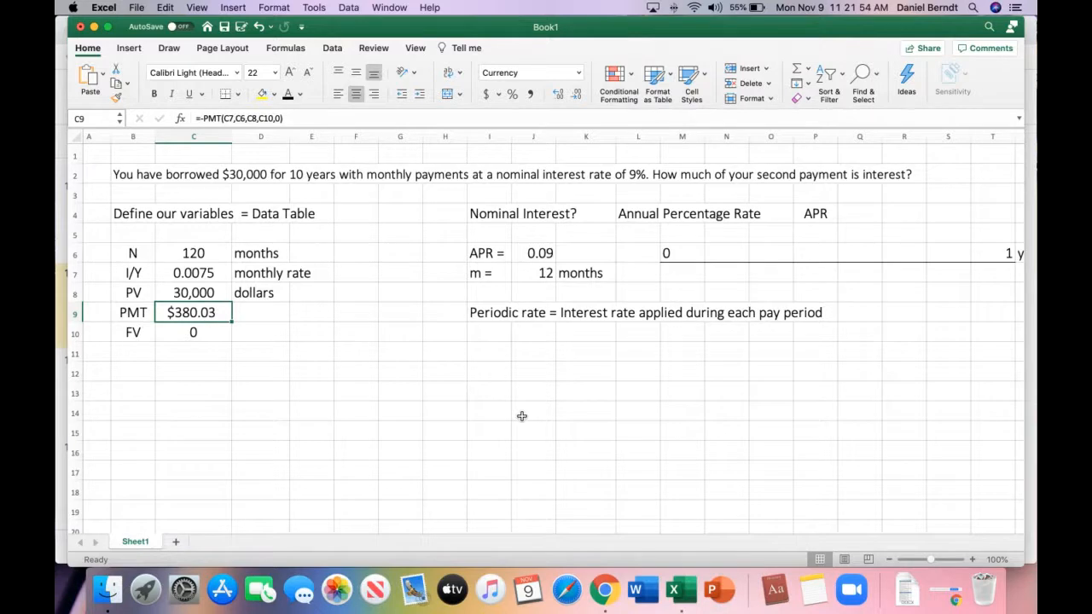
scroll(522, 416, left, 1)
scroll(522, 416, down, 1)
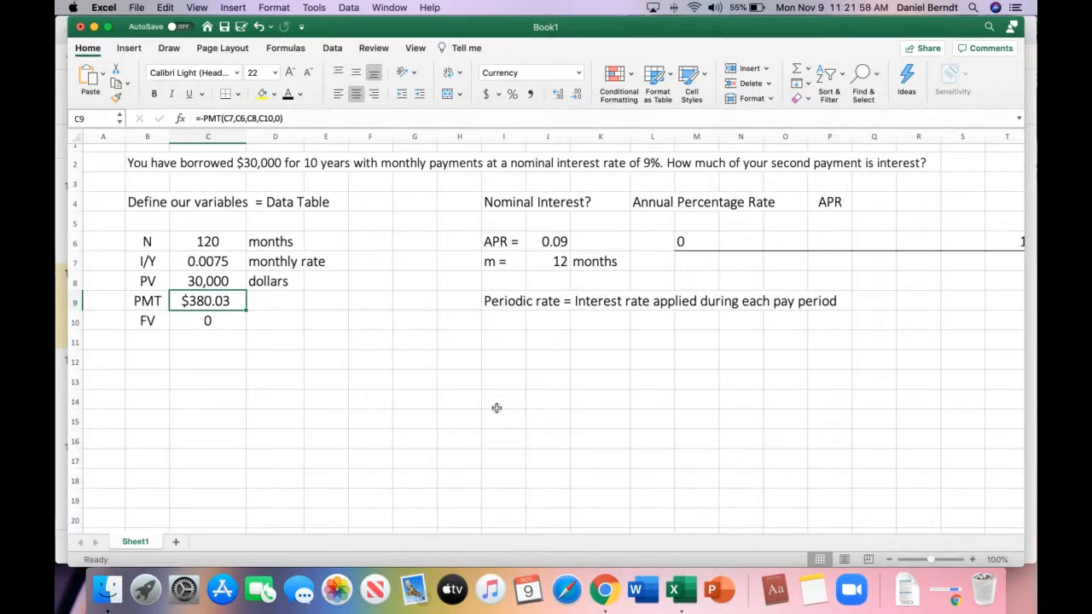
Step: Enter the heading "Payment" in I12 below the periodic rate note and widen column I to fit it
click(499, 362)
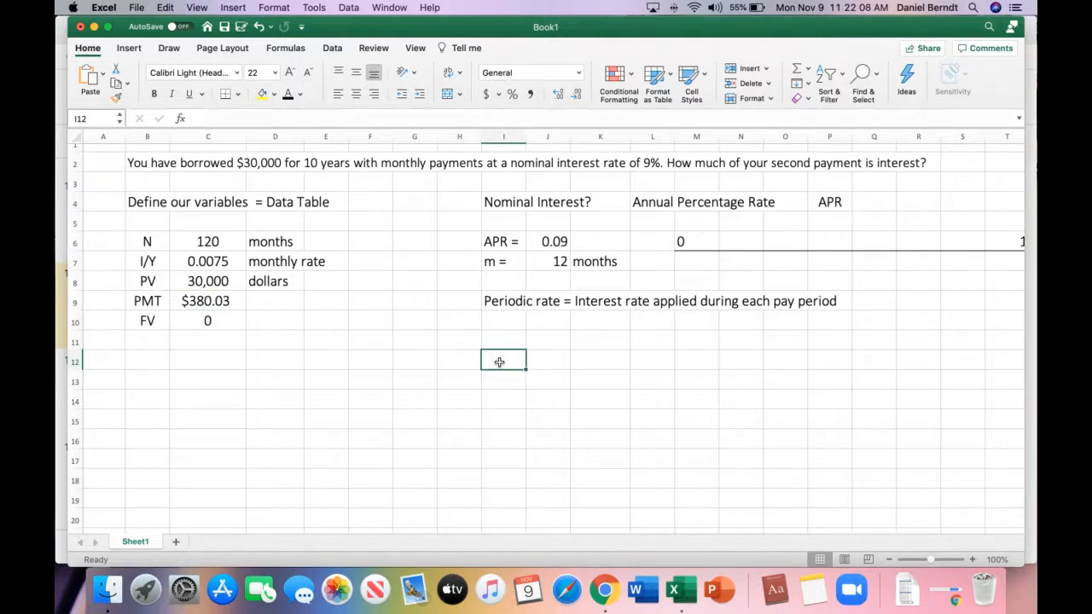
text(Payment)
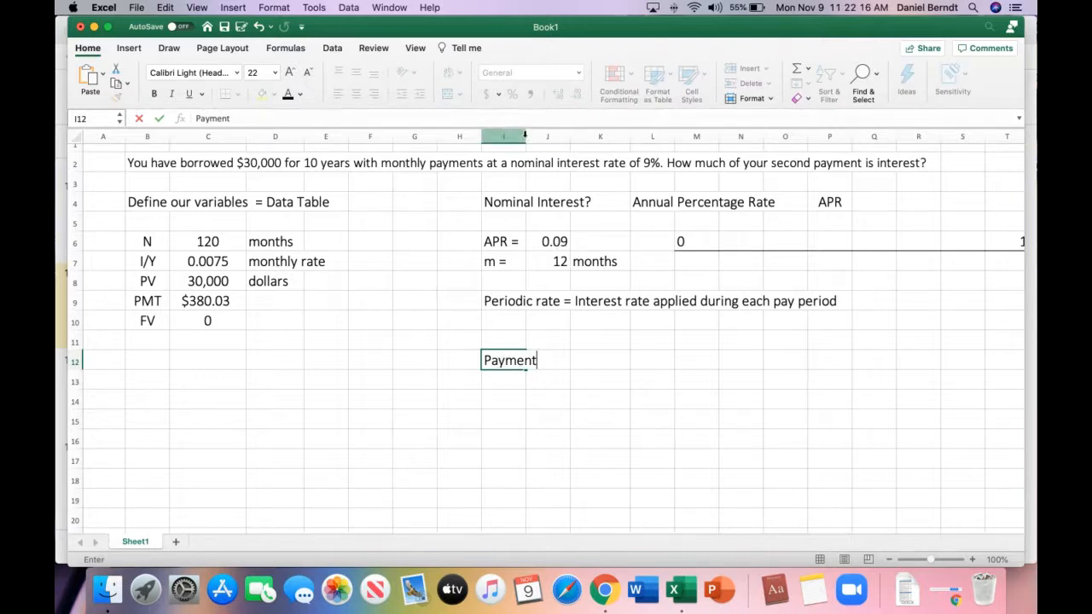
key(Return)
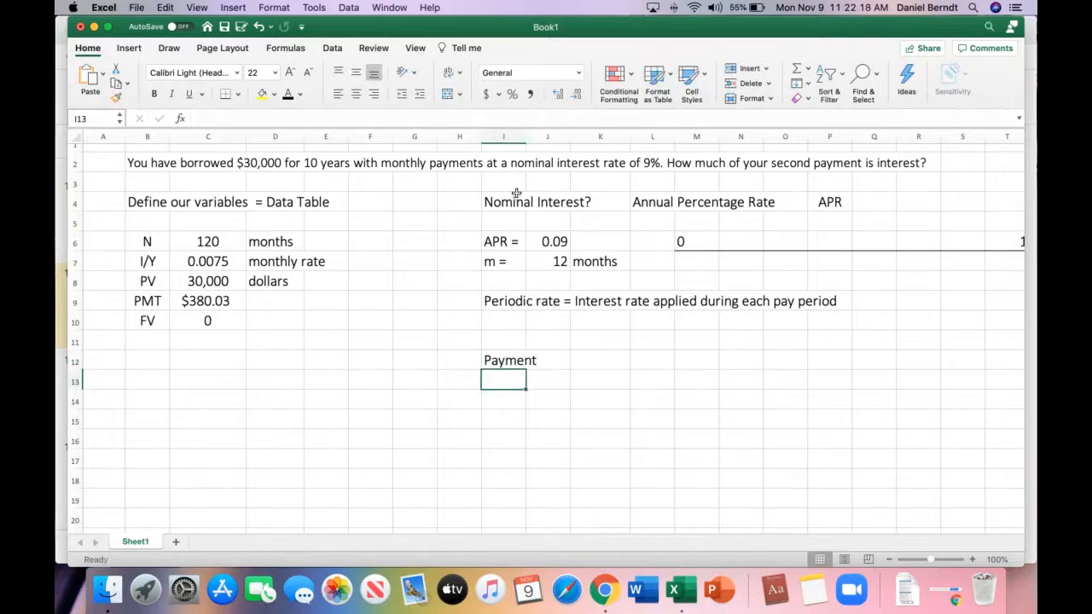
drag(526, 139, 546, 140)
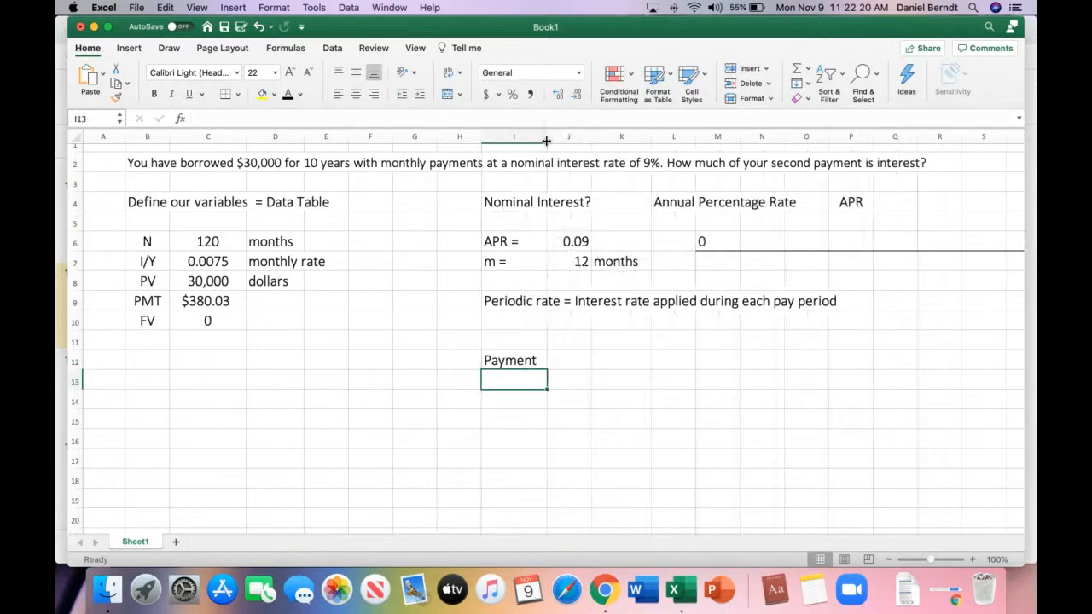
Step: Enter the heading "Beg.Principal" in J12
click(580, 358)
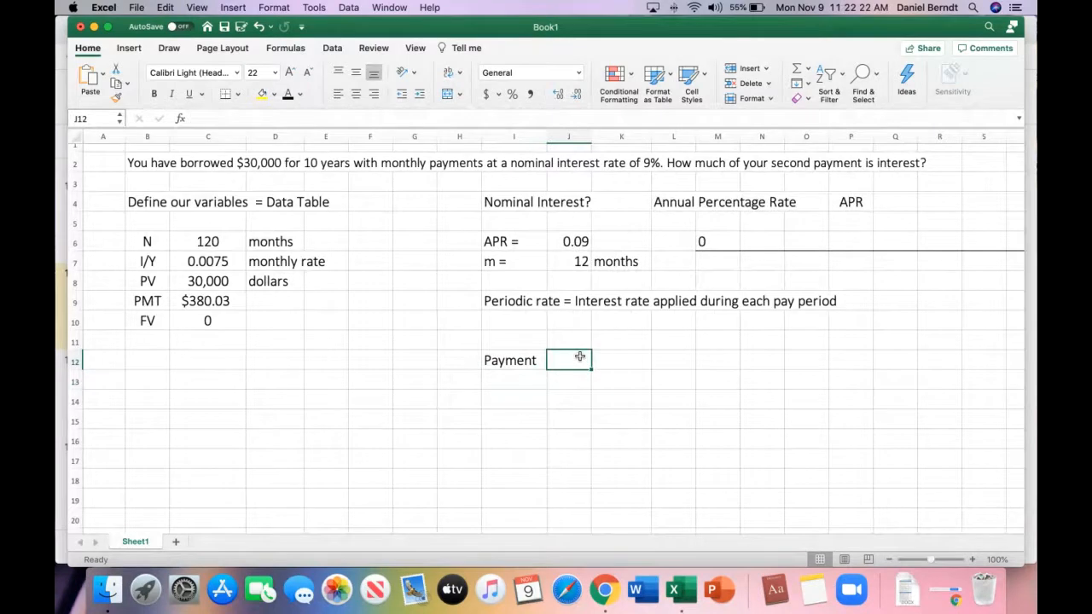
text(Princ)
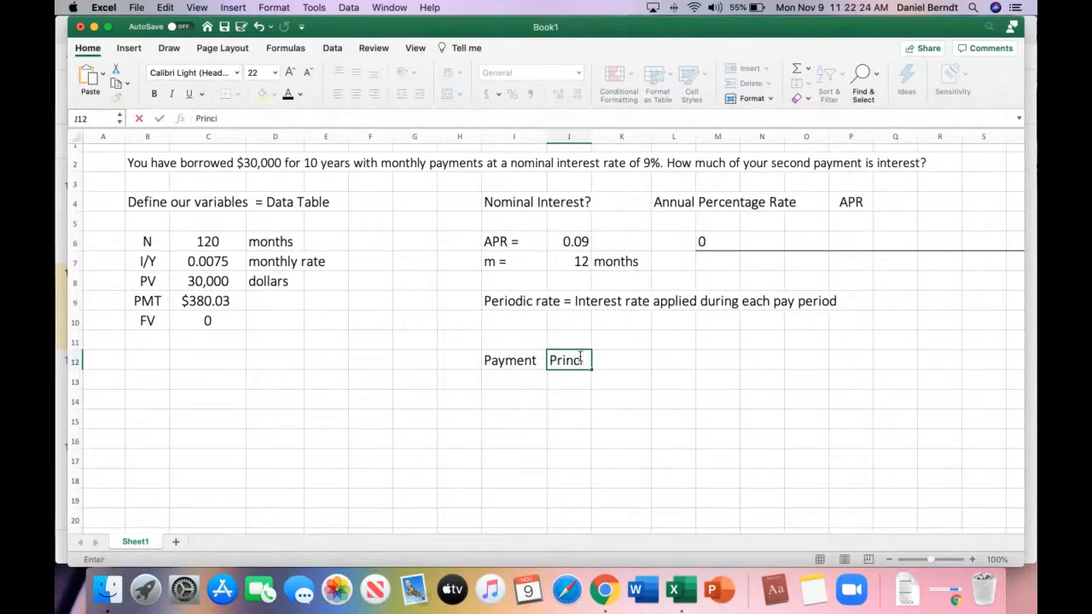
text(i)
key(BackSpace)
key(BackSpace)
key(BackSpace)
key(BackSpace)
key(BackSpace)
key(BackSpace)
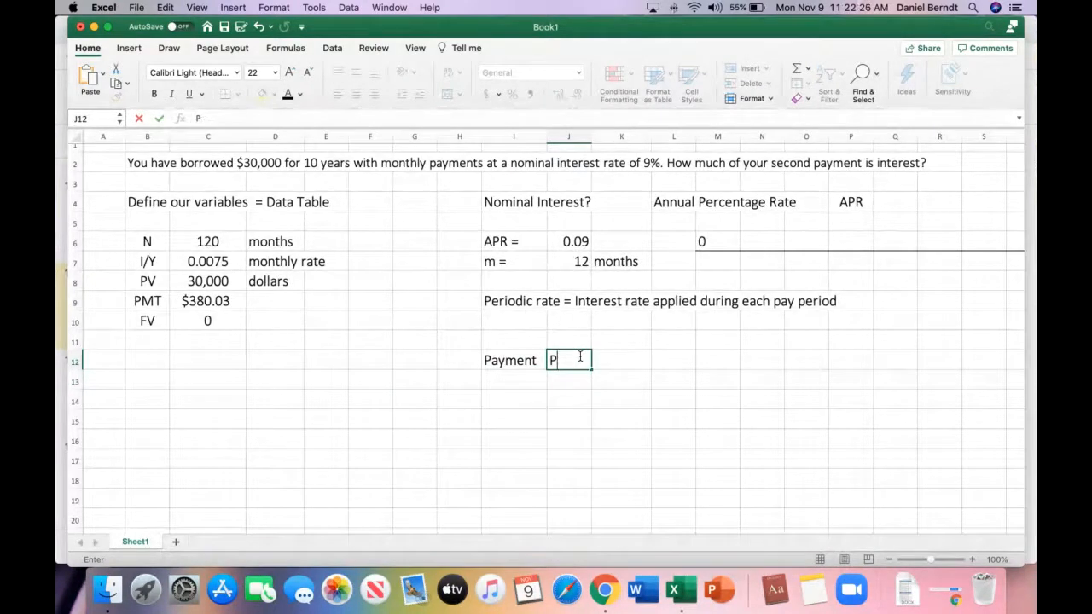
text(Beg.Principal)
key(Tab)
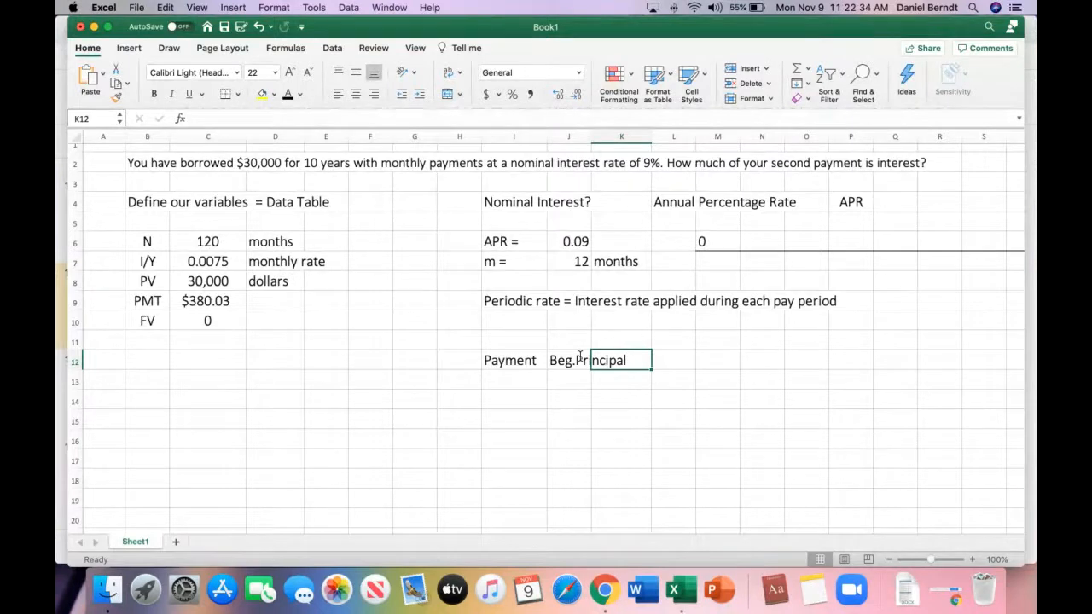
Step: Replace the heading in I12 with "Month" and enter the heading "Payment" in K12
click(519, 367)
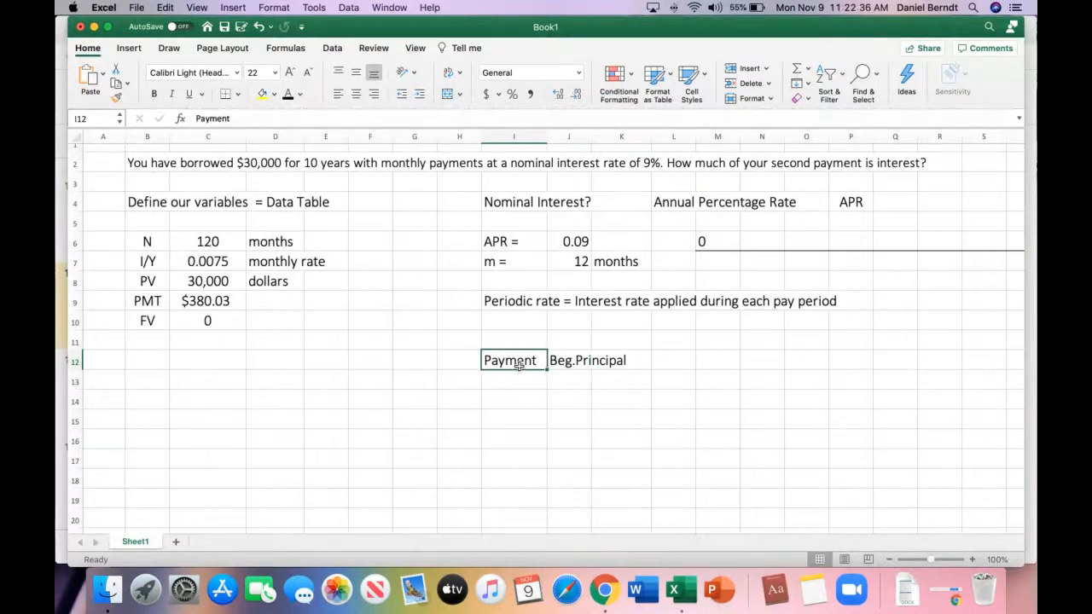
text(Month)
key(Tab)
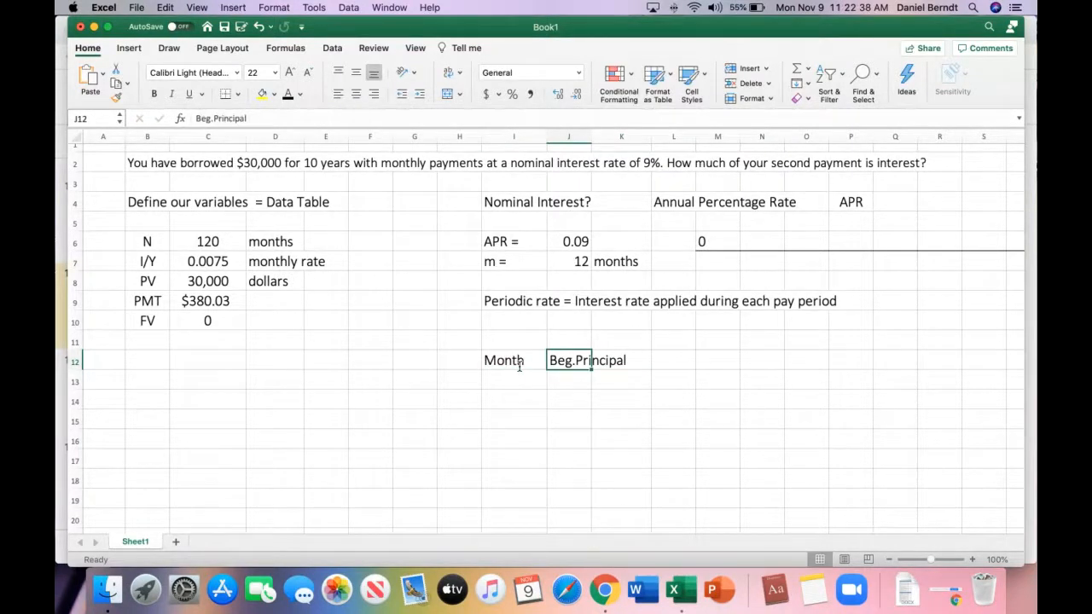
key(Tab)
text(Payment)
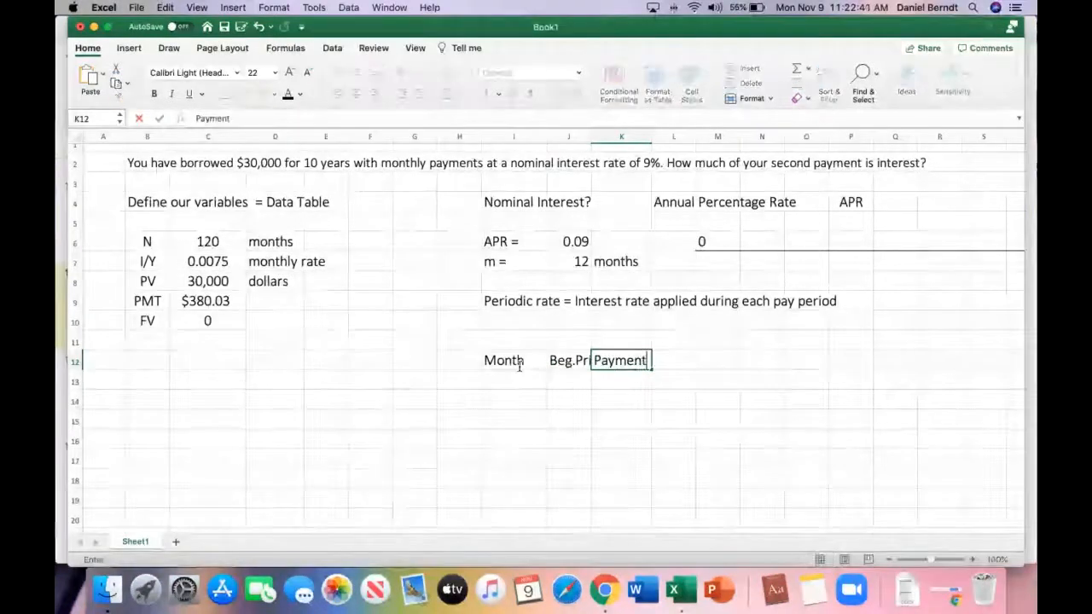
key(Return)
click(635, 360)
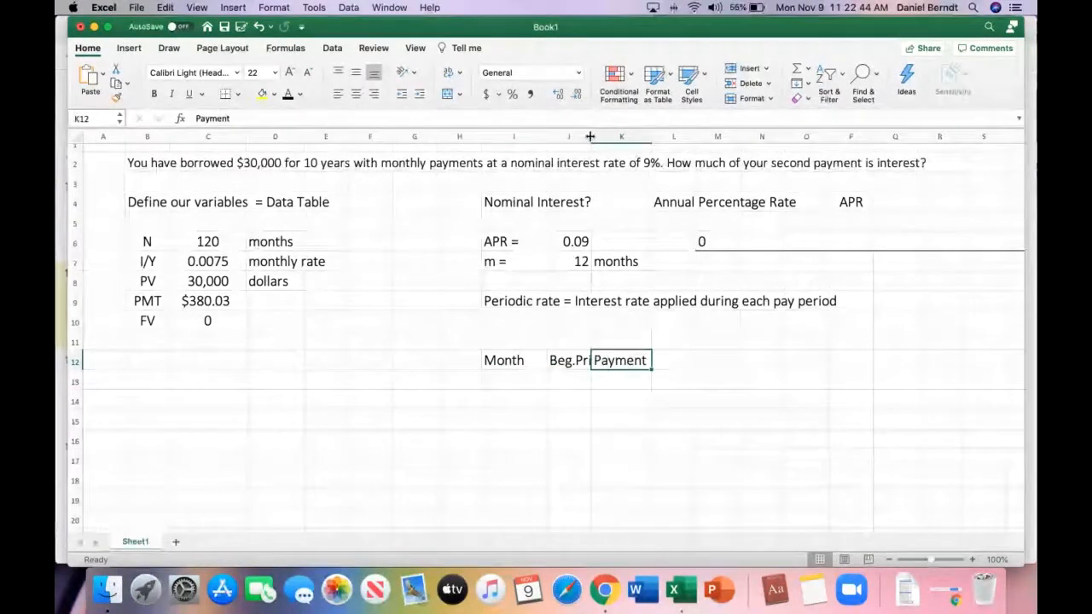
Step: Widen column J to fit the "Beg.Principal" heading, and widen columns L and M equally
drag(592, 137, 634, 136)
click(632, 138)
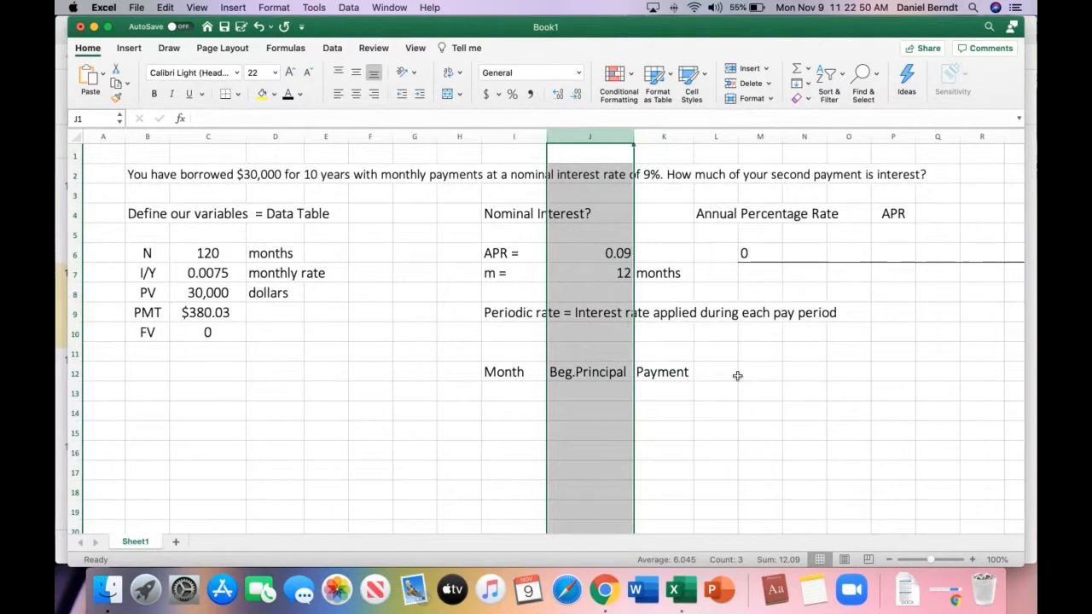
drag(738, 136, 823, 140)
drag(750, 137, 766, 136)
Step: Enter the headings "Interest" in L12 and "Principal.Pd" in M12, widening column M slightly to fit
click(720, 371)
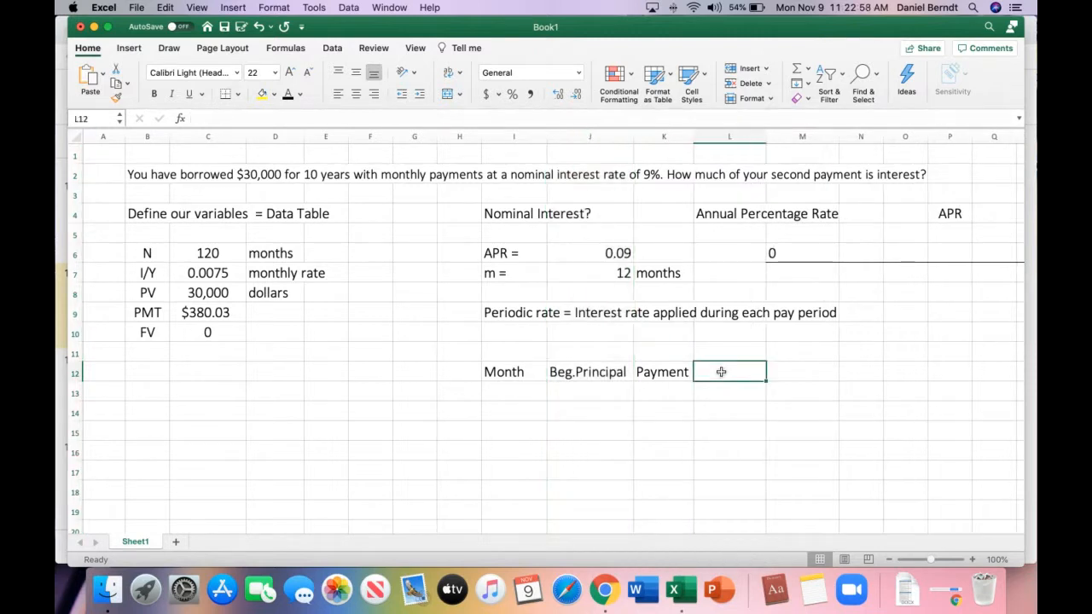
text(In)
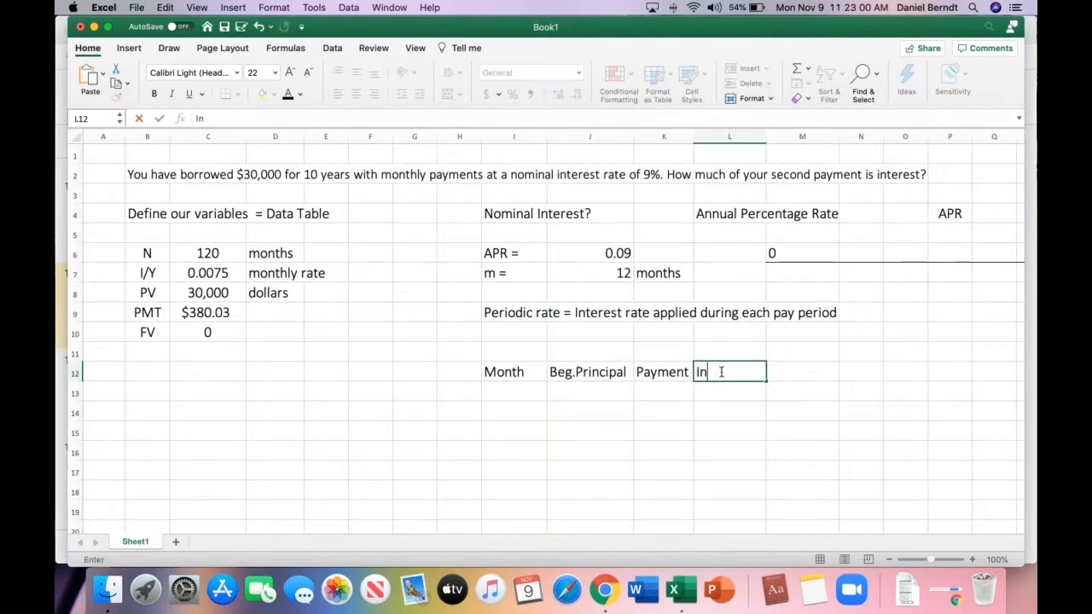
text(terest)
key(Tab)
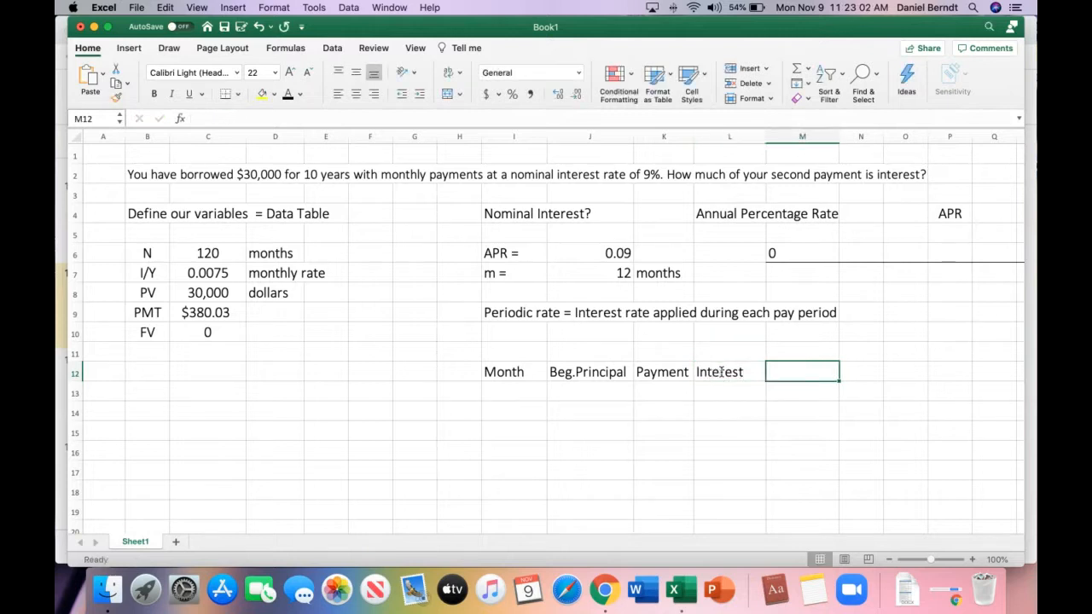
text(Principal)
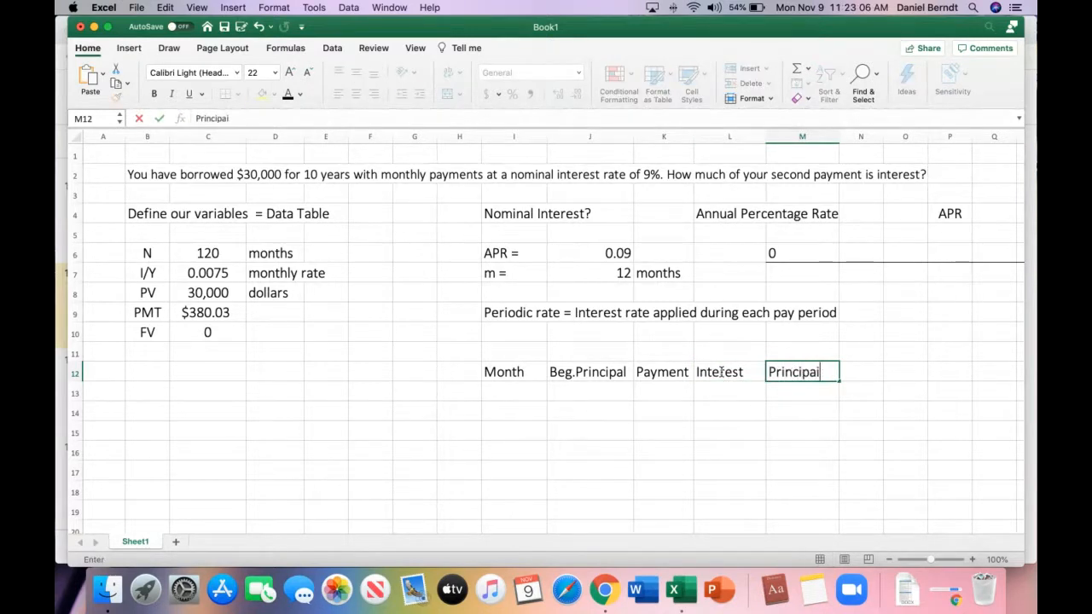
text(.Pd)
key(Tab)
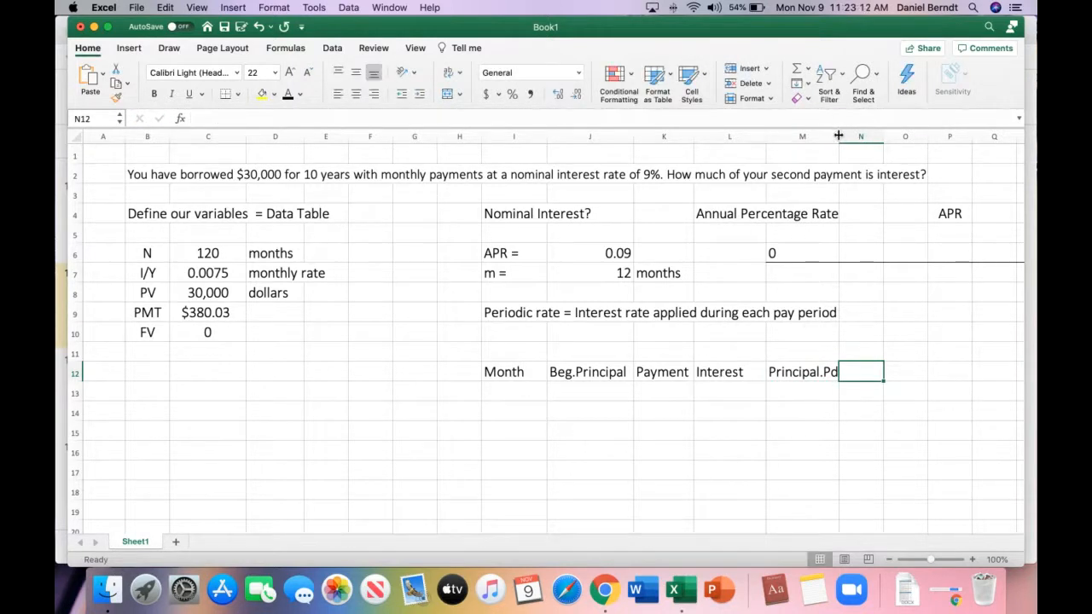
drag(838, 136, 849, 137)
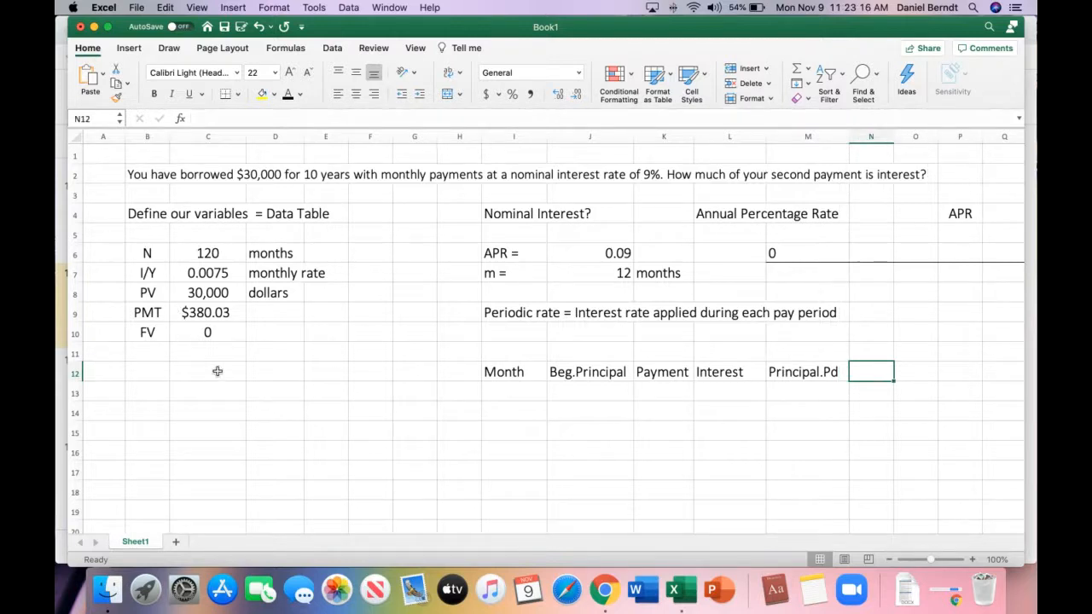
Step: Enter the heading "End.Principal" in N12 and widen columns N and K to space out the amortization table headings
click(211, 316)
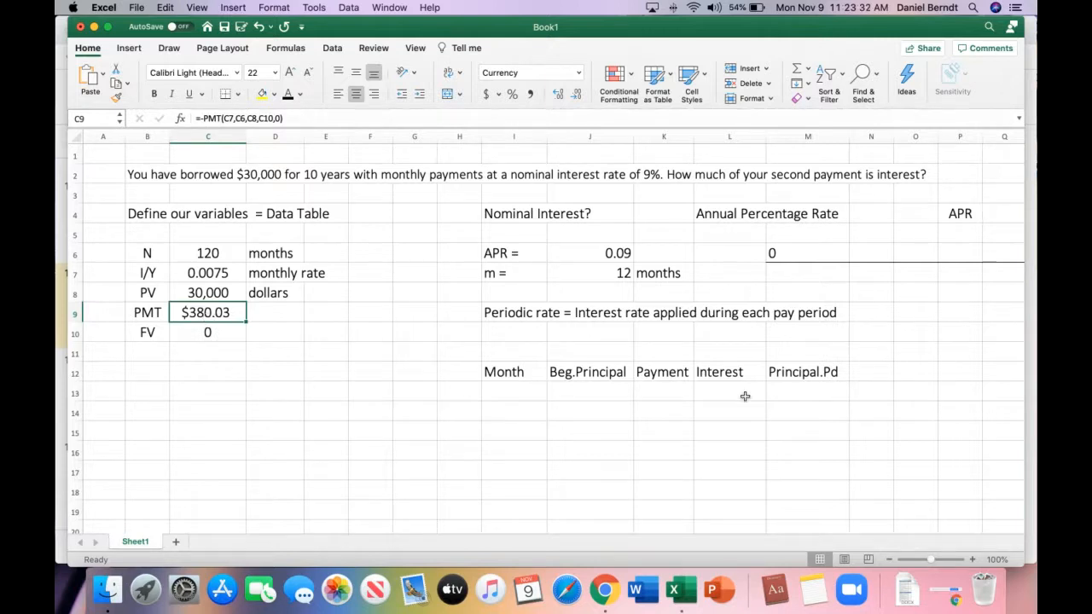
click(876, 371)
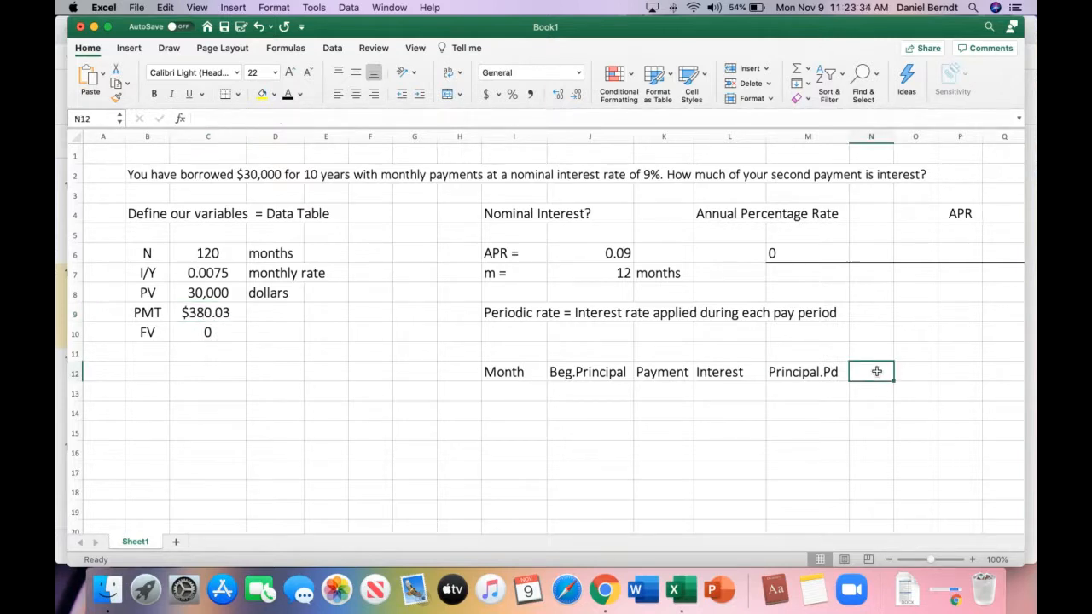
text(End.Princ)
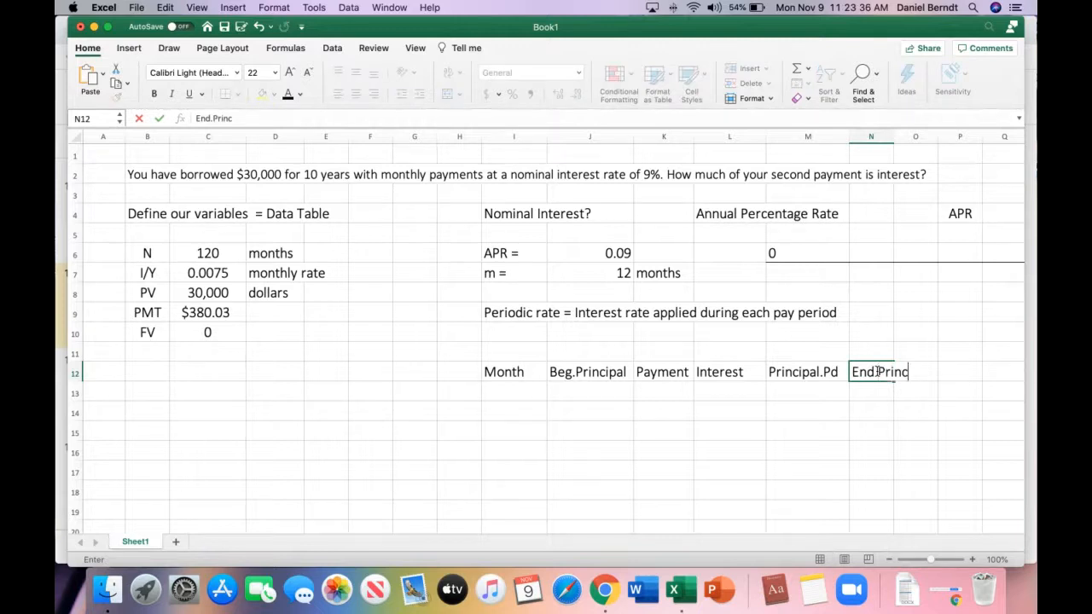
text(ipal)
key(Return)
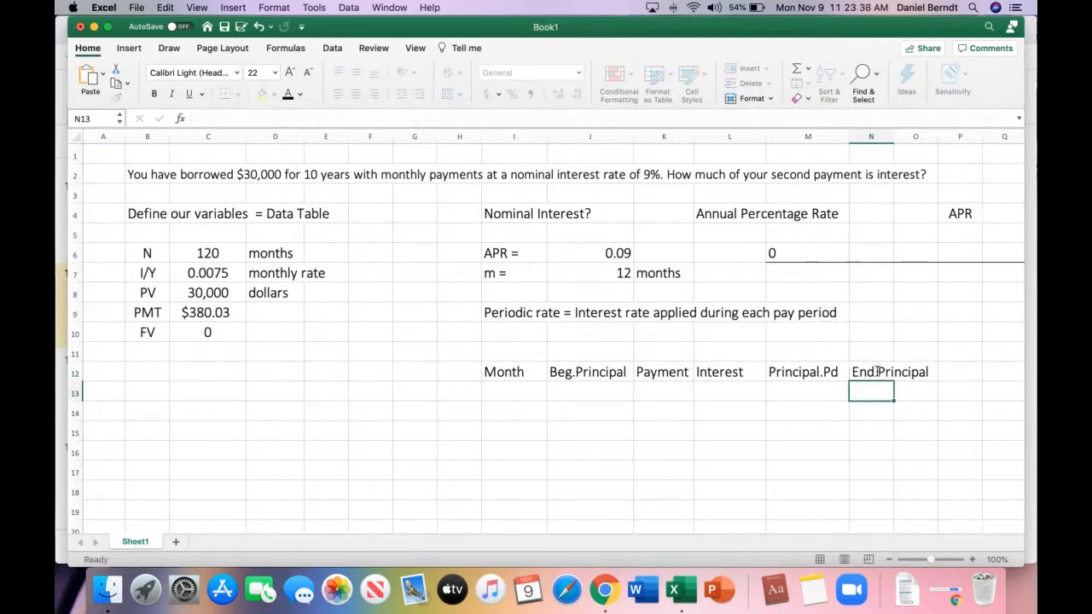
drag(893, 137, 939, 137)
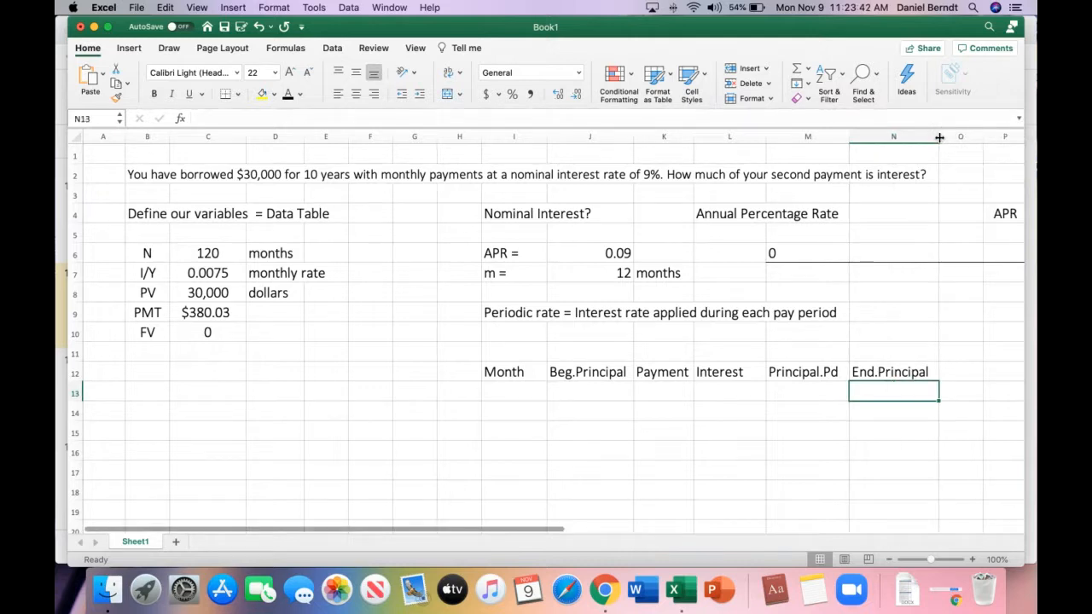
drag(693, 134, 710, 135)
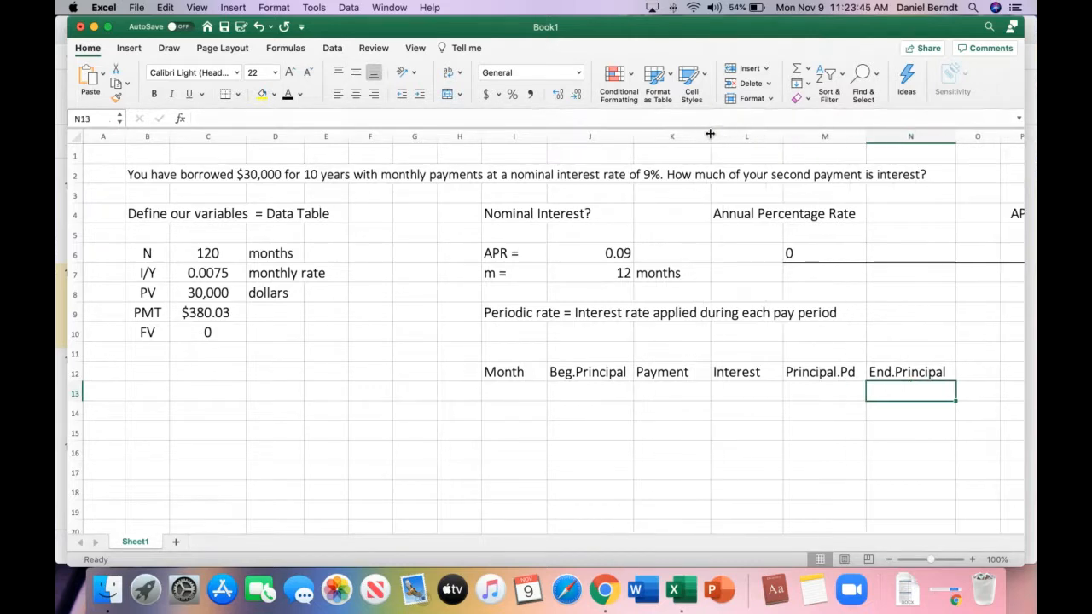
click(523, 389)
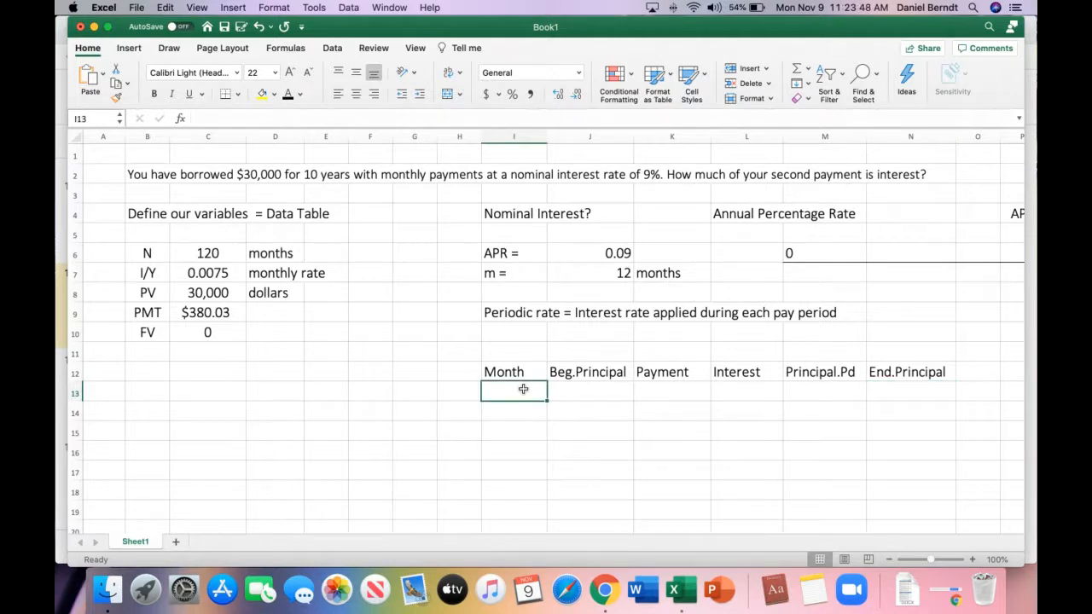
Step: Enter the month numbers 1, 2, 3 and 4 in cells I13 through I16 under the Month heading
text(1)
key(Return)
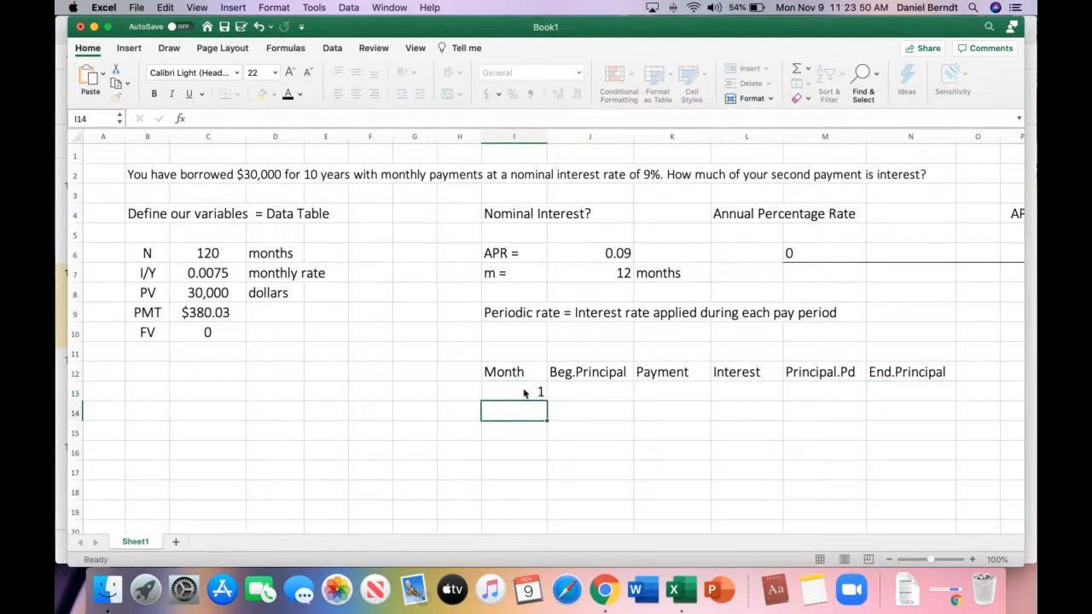
text(2)
key(Return)
text(3)
key(Return)
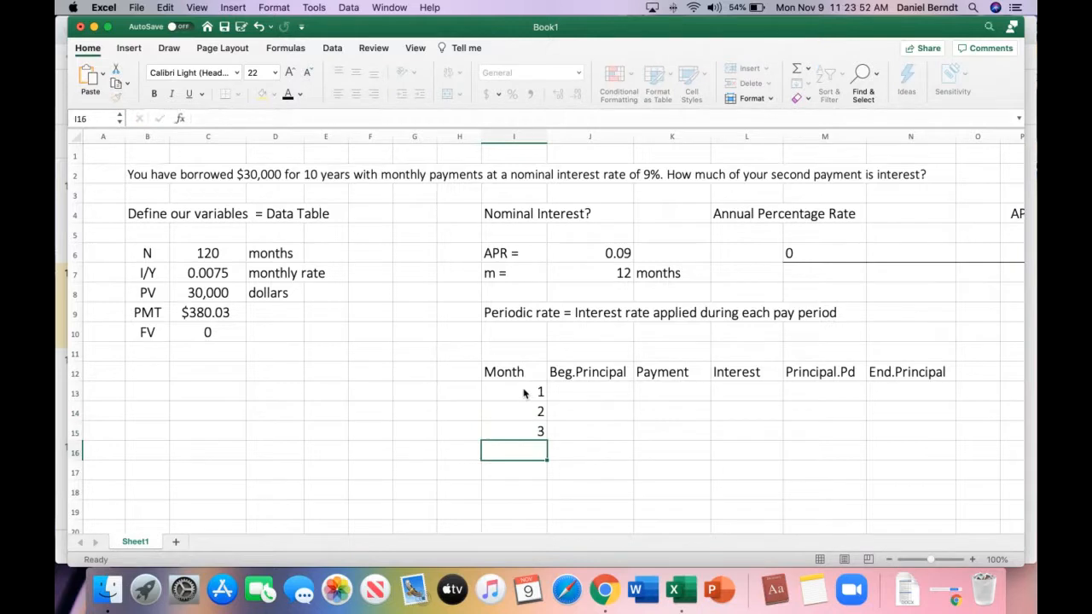
text(4)
key(Return)
Step: Extend the month number series from I13:I16 down the Month column to 120 in I132
click(524, 391)
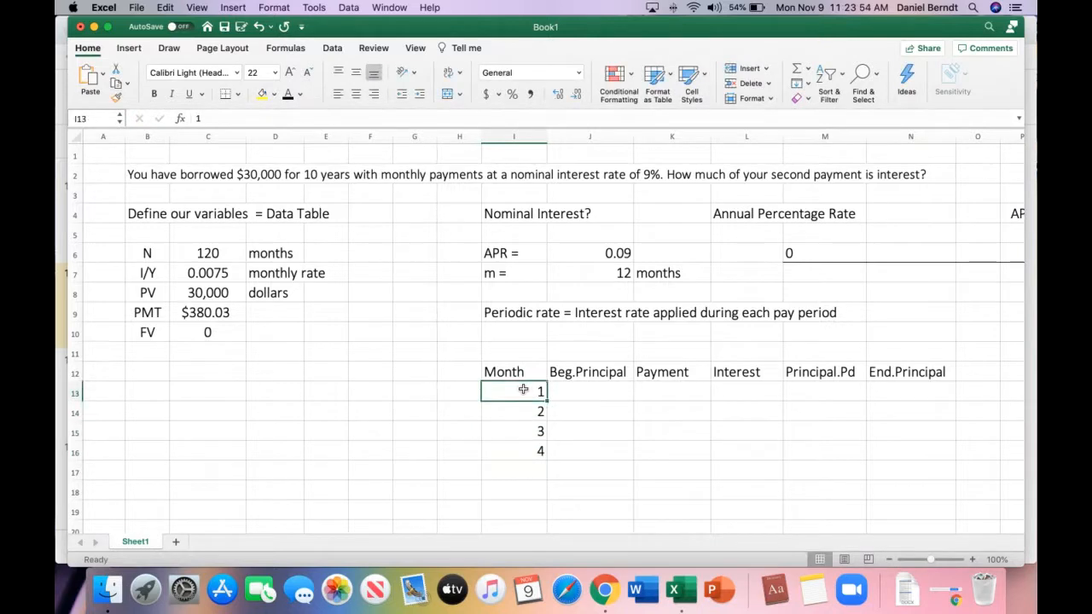
drag(524, 391, 523, 445)
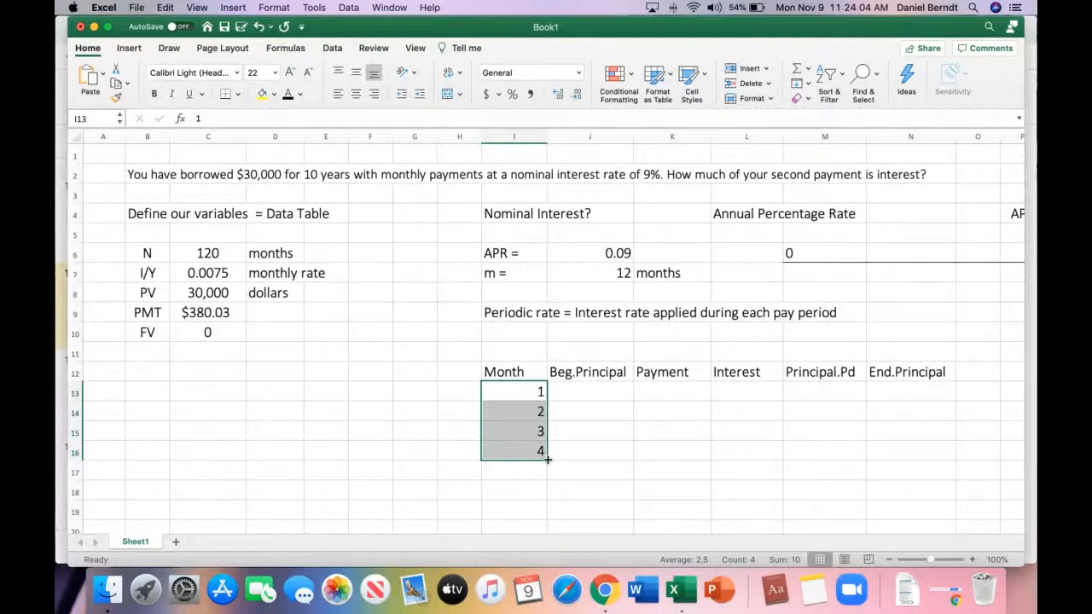
drag(546, 459, 538, 507)
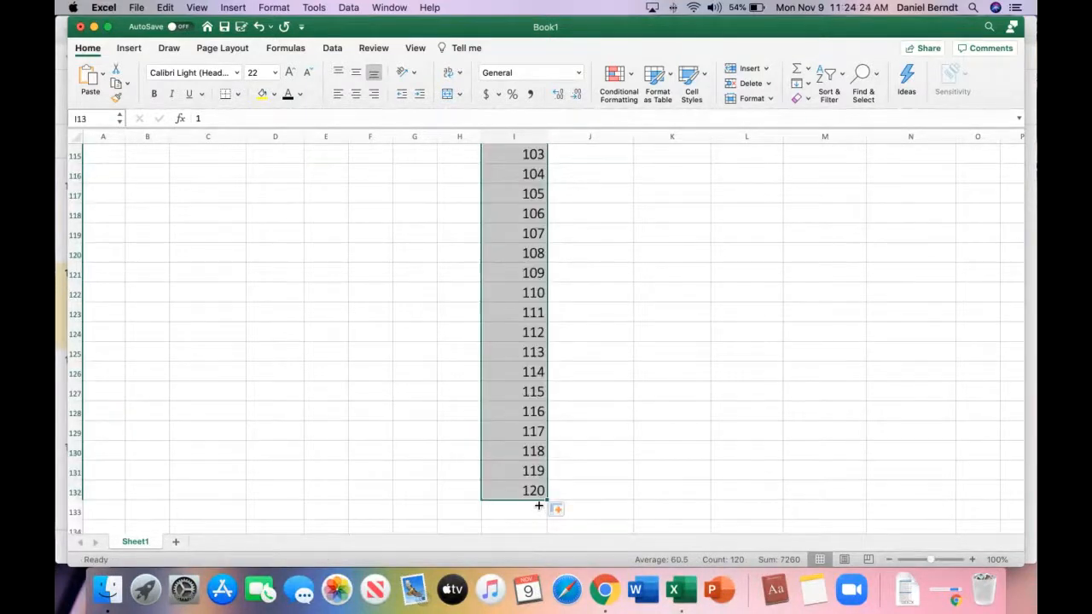
click(658, 487)
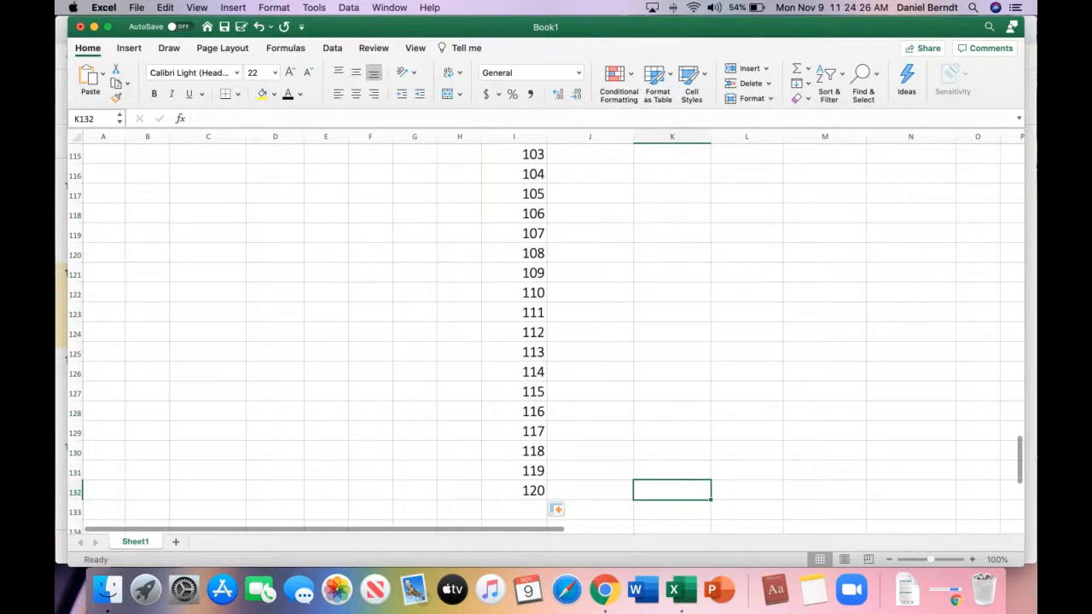
Step: Enter 30,000 as month 1's beginning principal in J13 and 380.03 as its payment in K13
drag(1020, 457, 1020, 167)
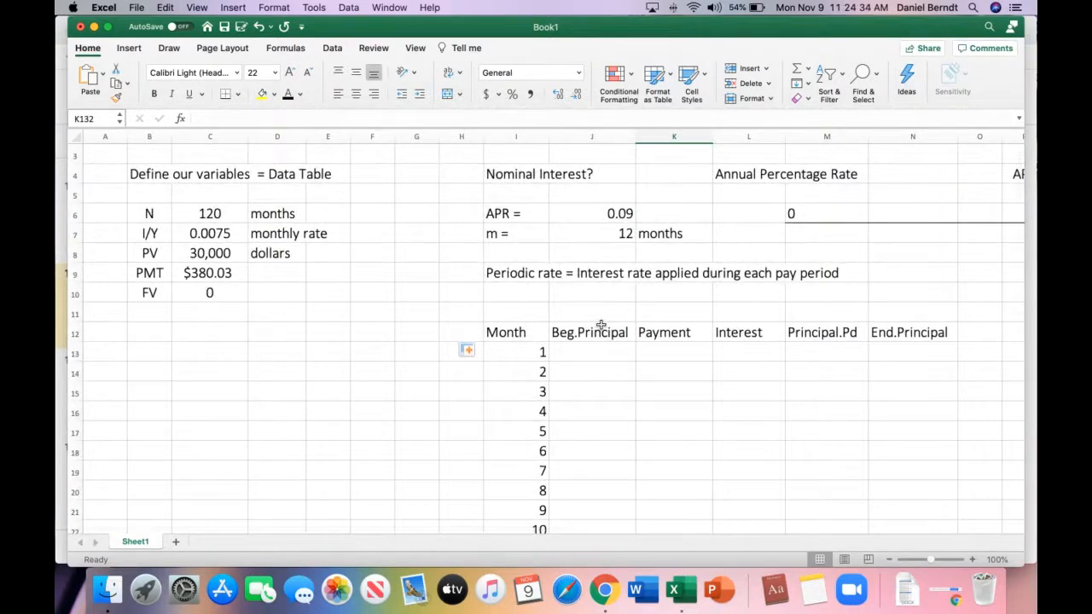
click(589, 355)
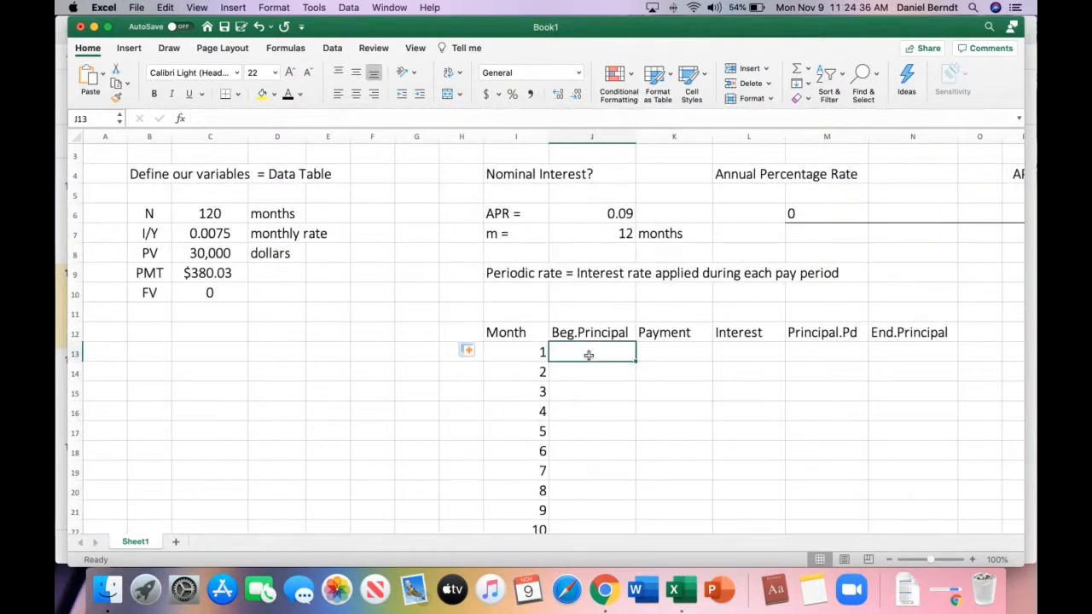
text(300)
key(BackSpace)
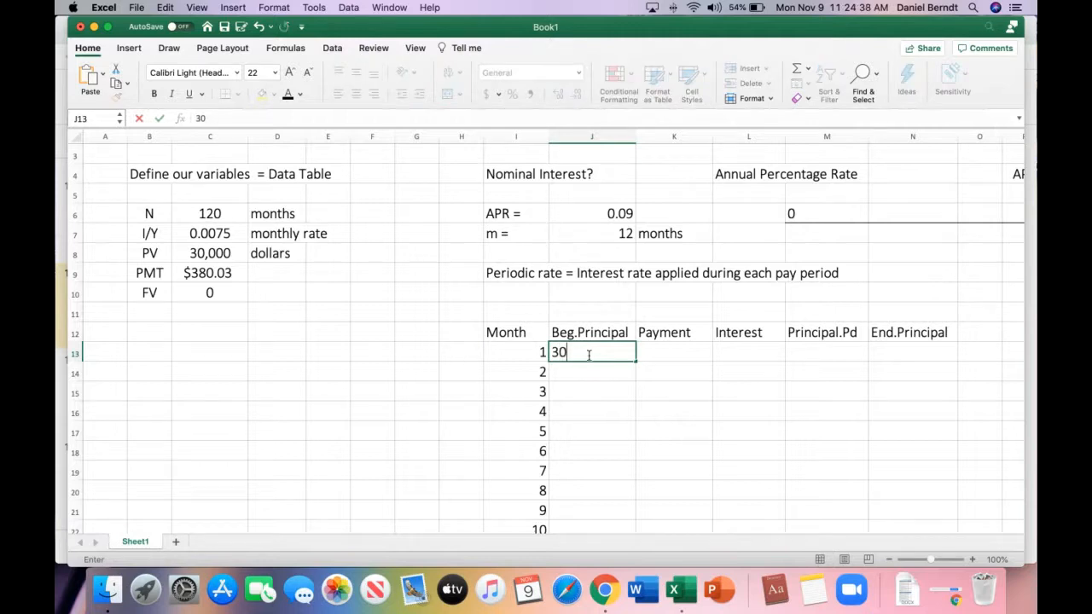
text(,000)
key(Tab)
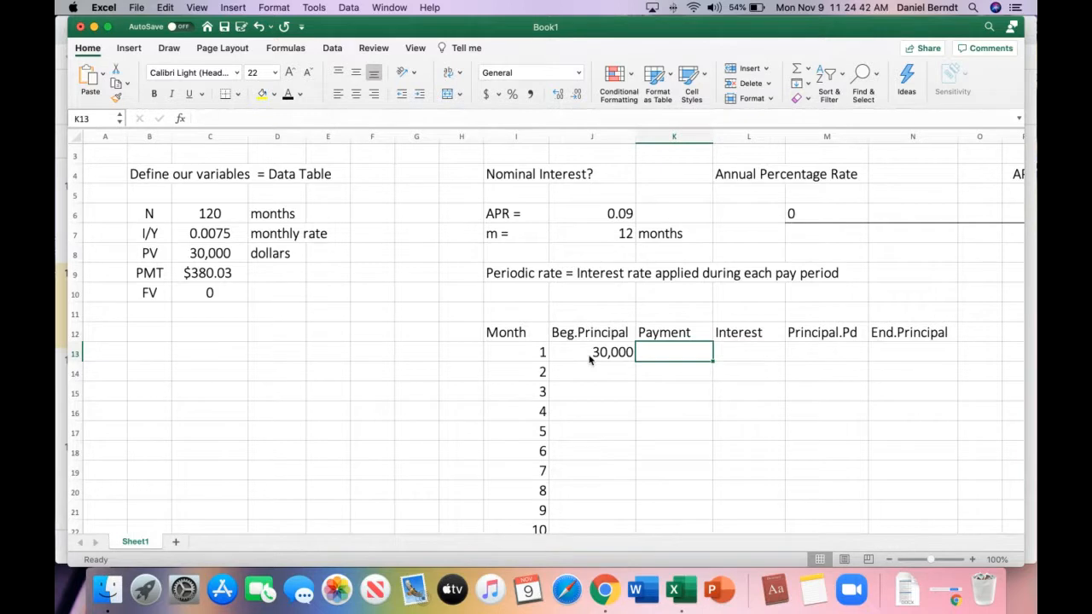
text(380.)
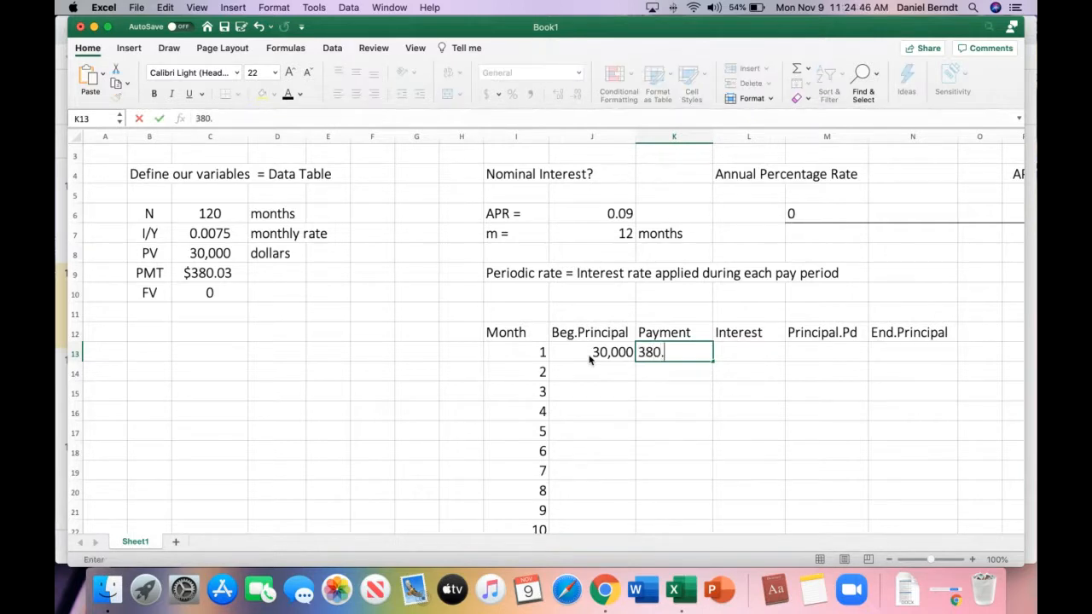
text(03)
key(Return)
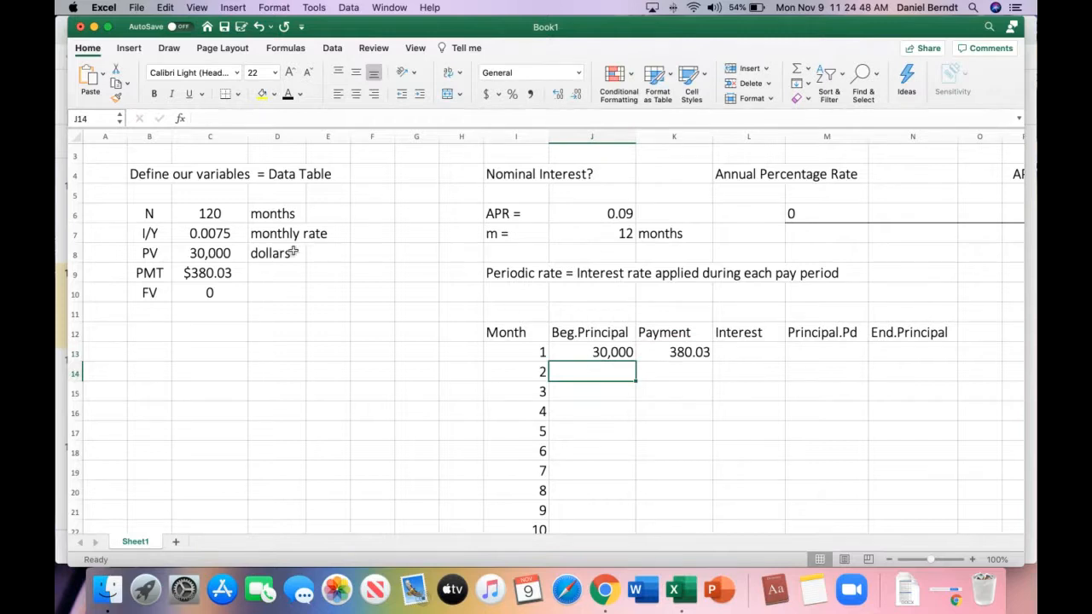
click(212, 273)
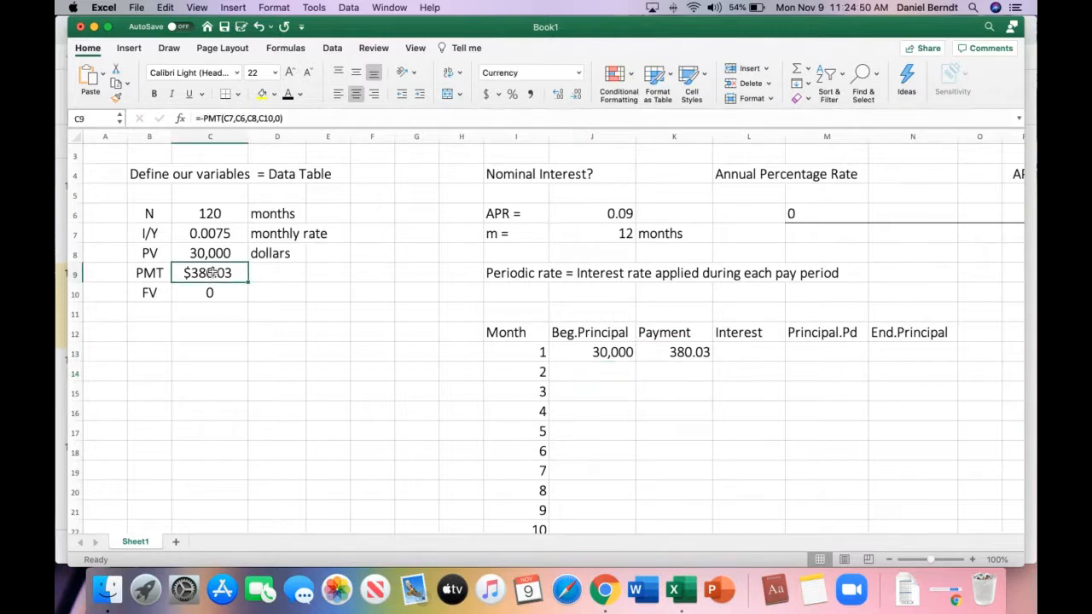
Step: Calculate month 1's interest in L13 with the formula =J13*$C$7, using an absolute reference to the monthly rate
click(756, 355)
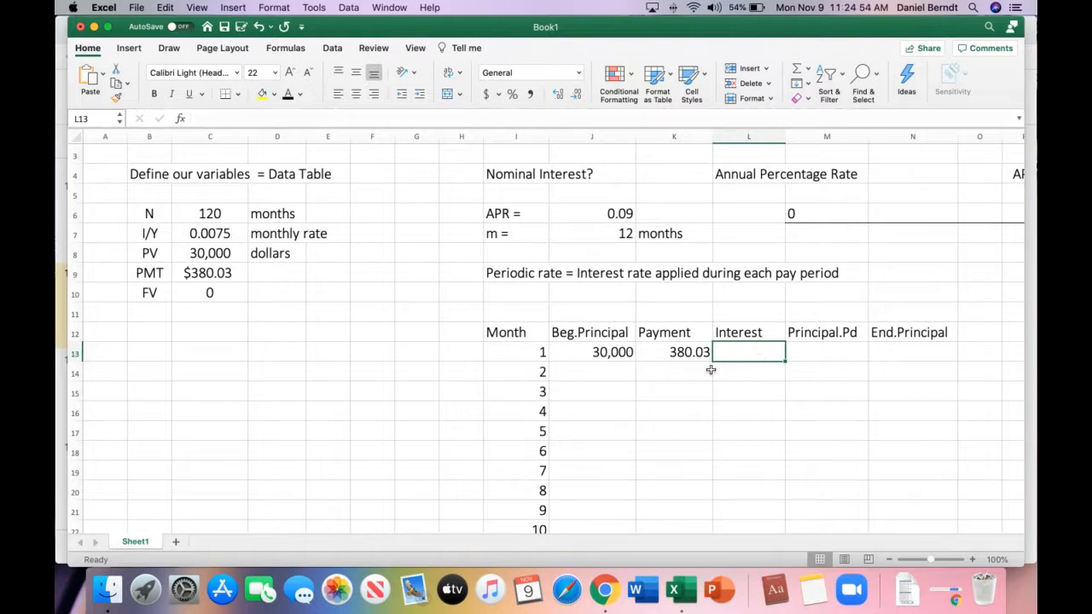
scroll(782, 391, up, 2)
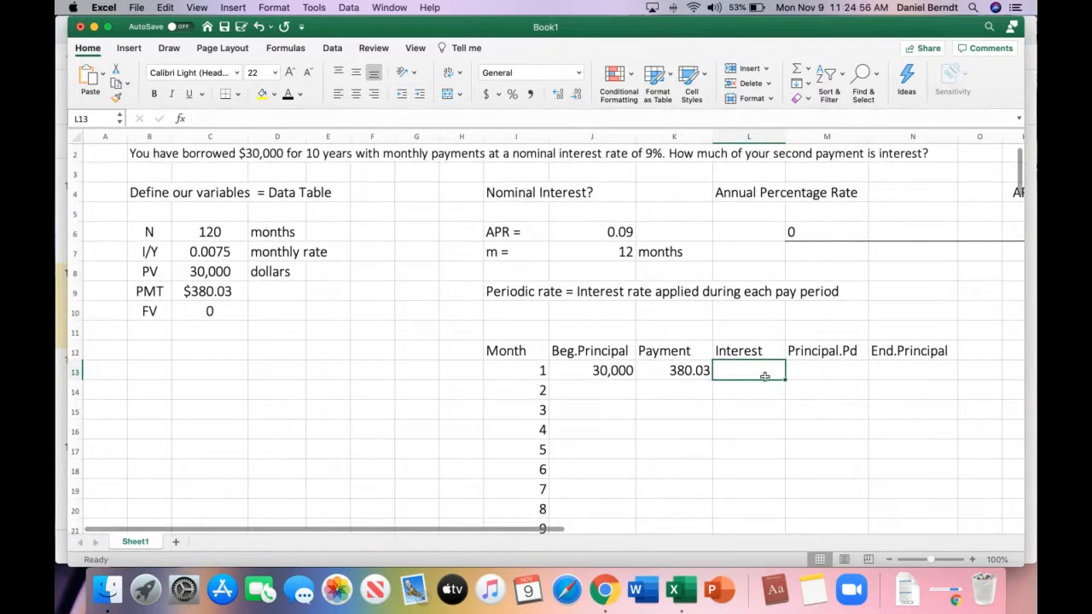
click(275, 253)
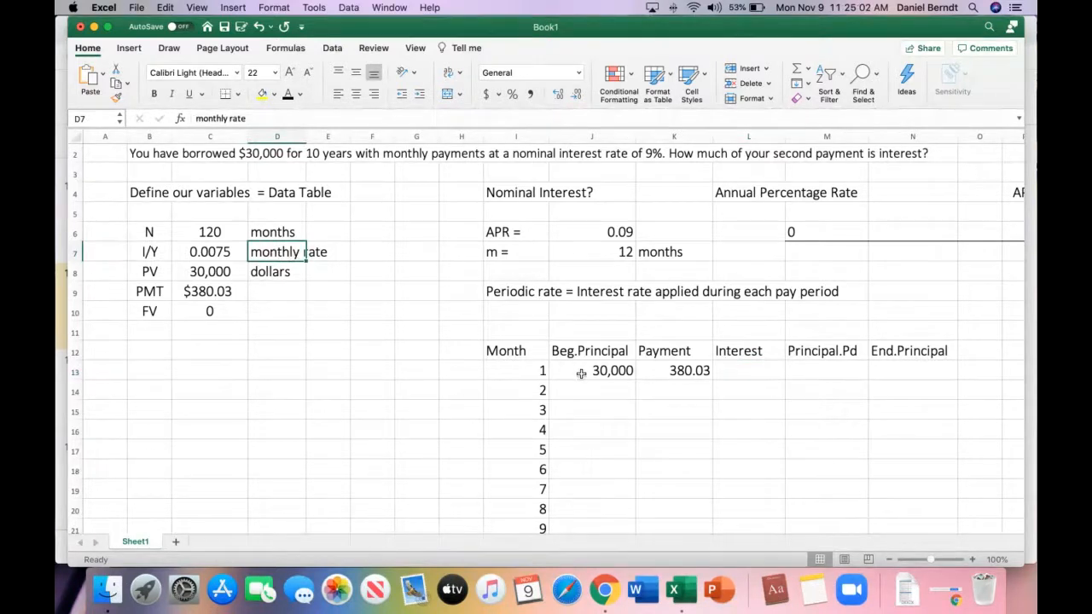
click(739, 373)
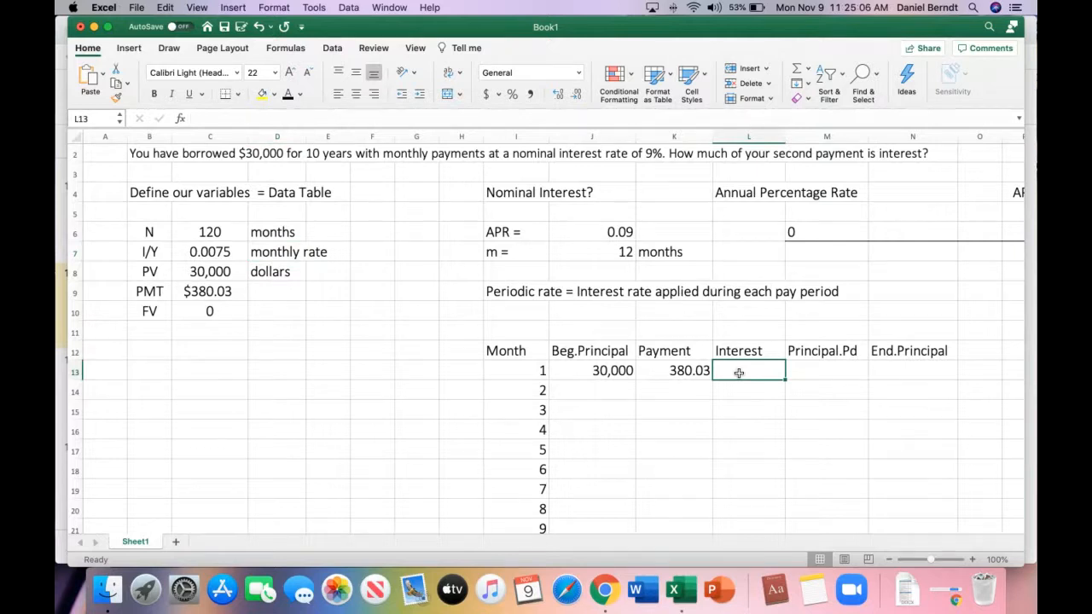
text(=)
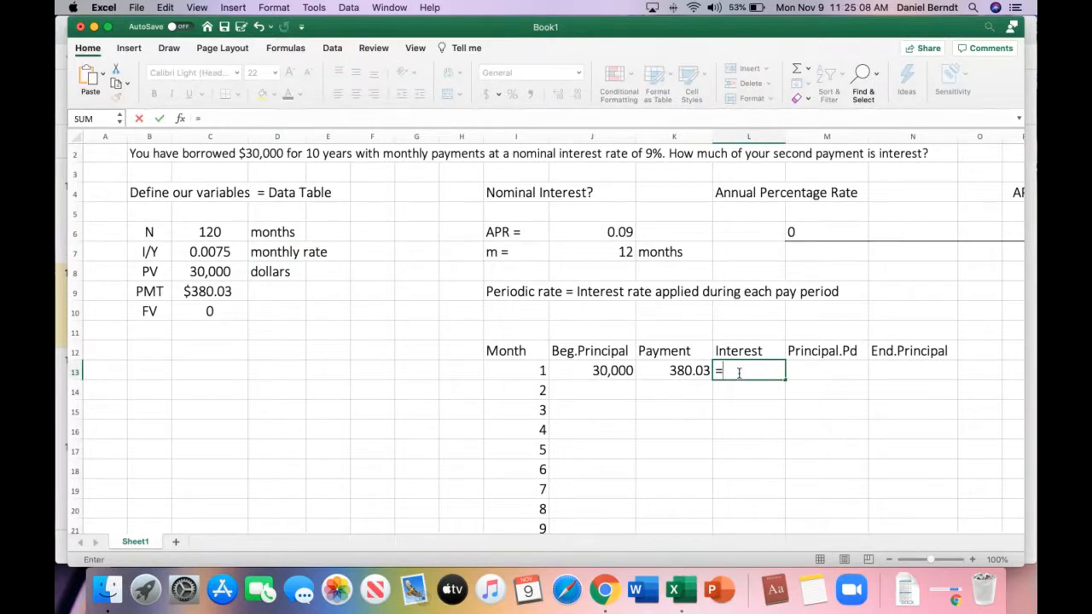
click(602, 370)
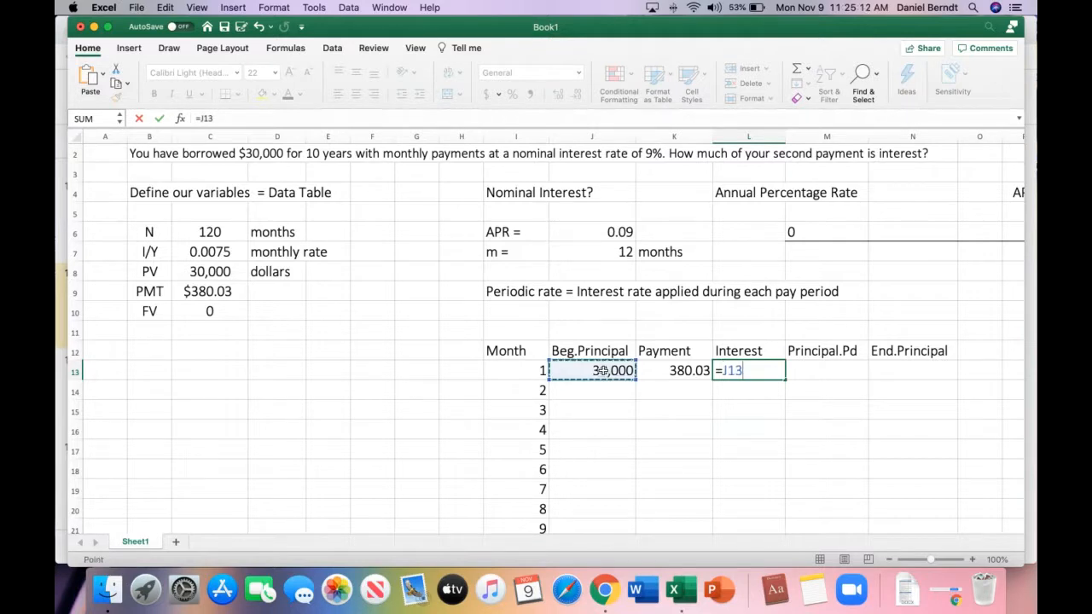
text(*)
click(220, 251)
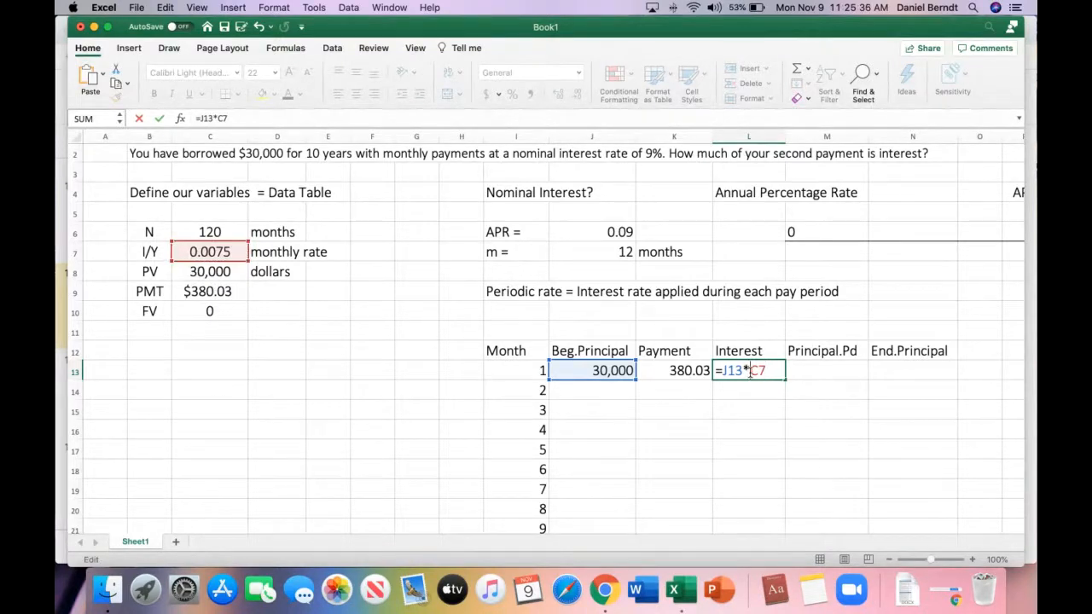
key(F4)
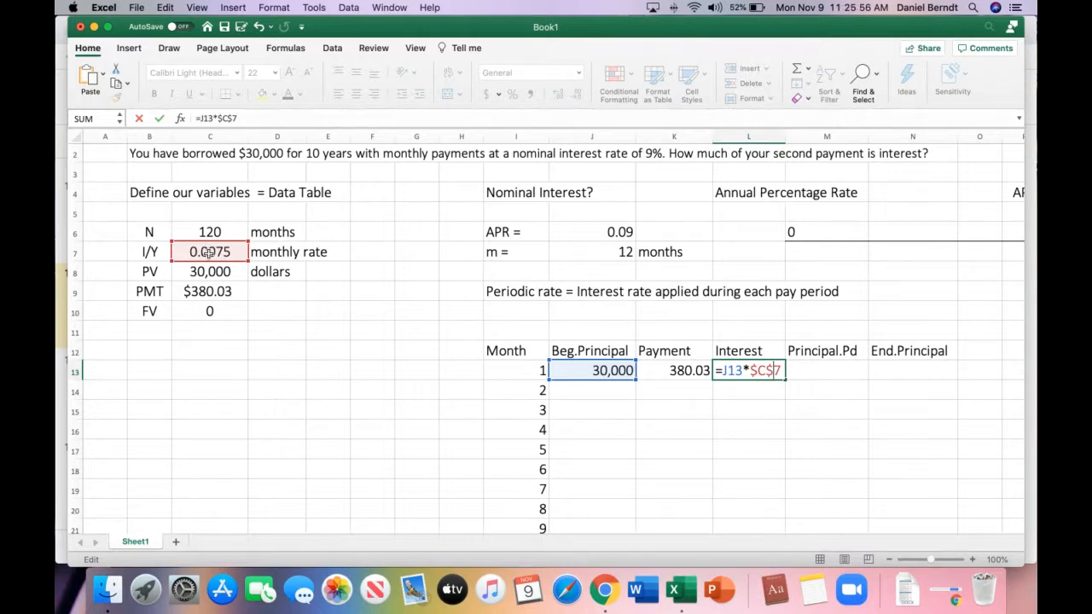
key(Return)
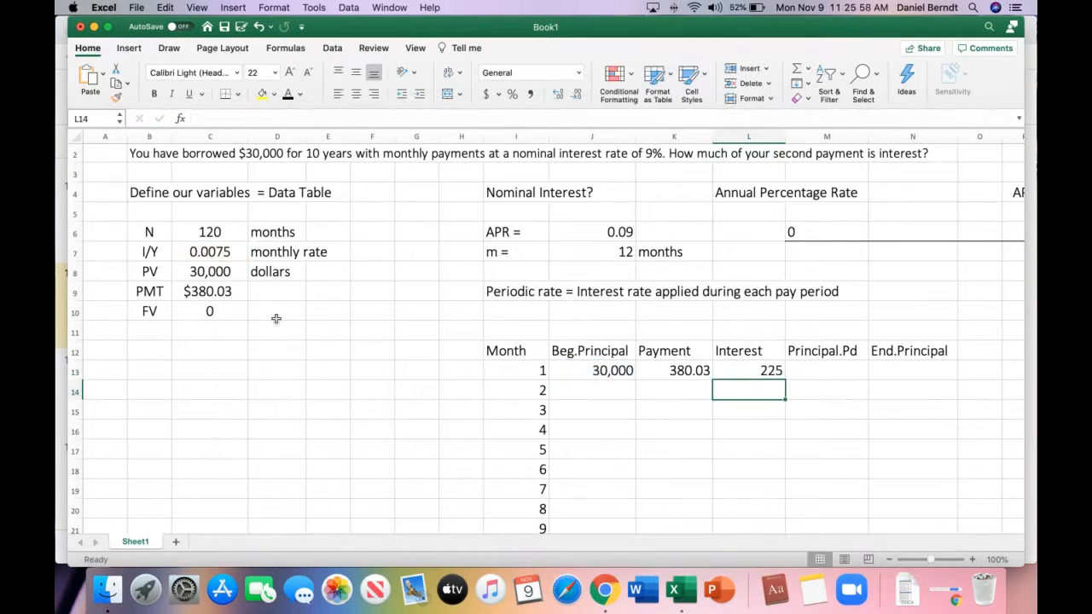
Step: Format the month 1 interest in L13 to show two decimal places
click(742, 371)
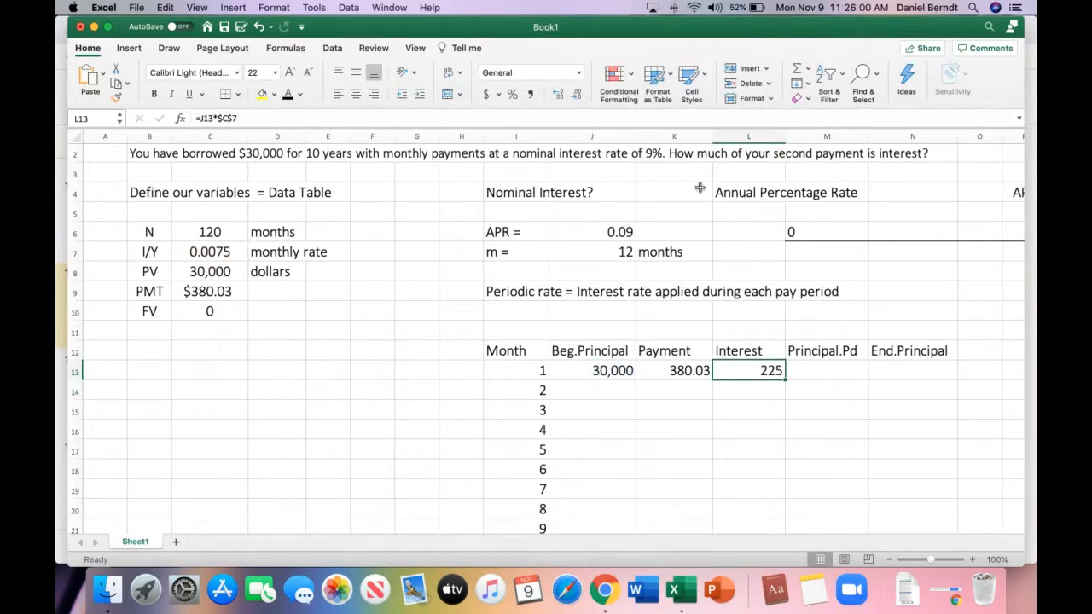
click(556, 95)
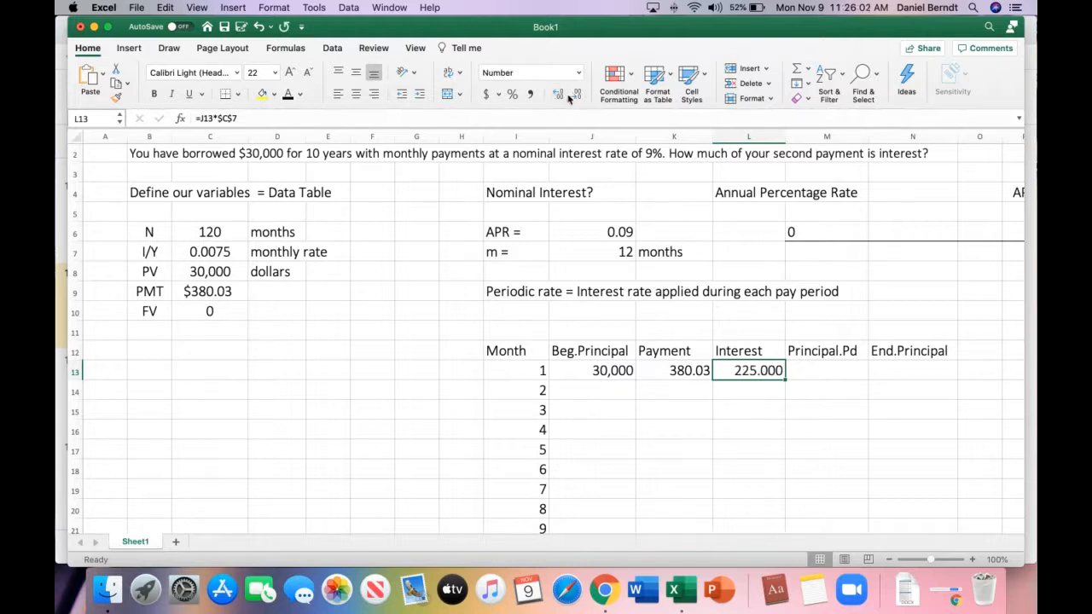
click(575, 94)
Step: Calculate month 1's principal paid in M13 as payment minus interest with the formula =K13-L13
click(833, 363)
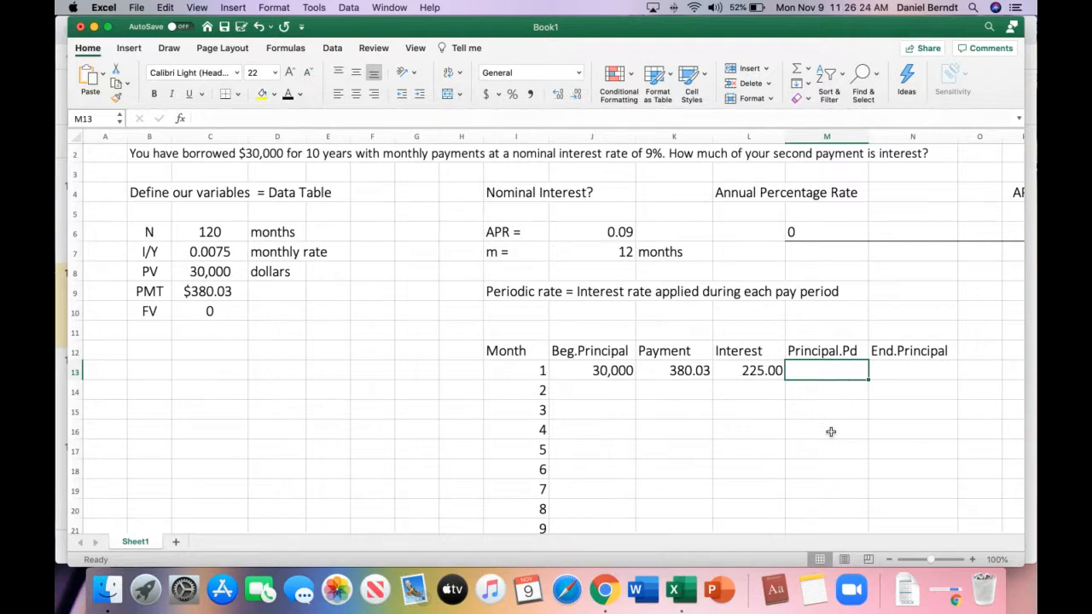
text(=)
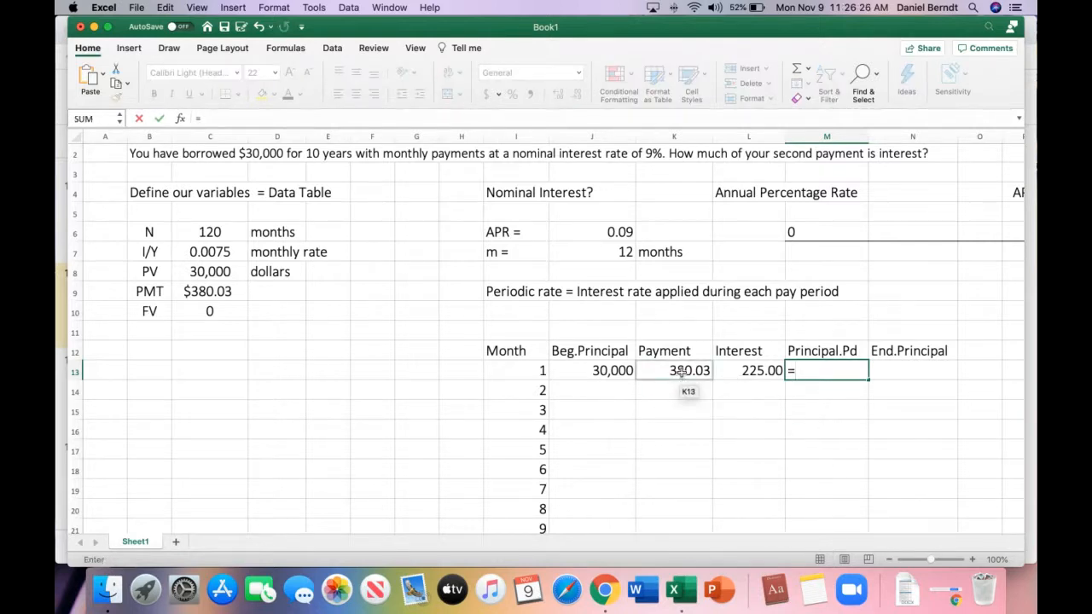
click(681, 372)
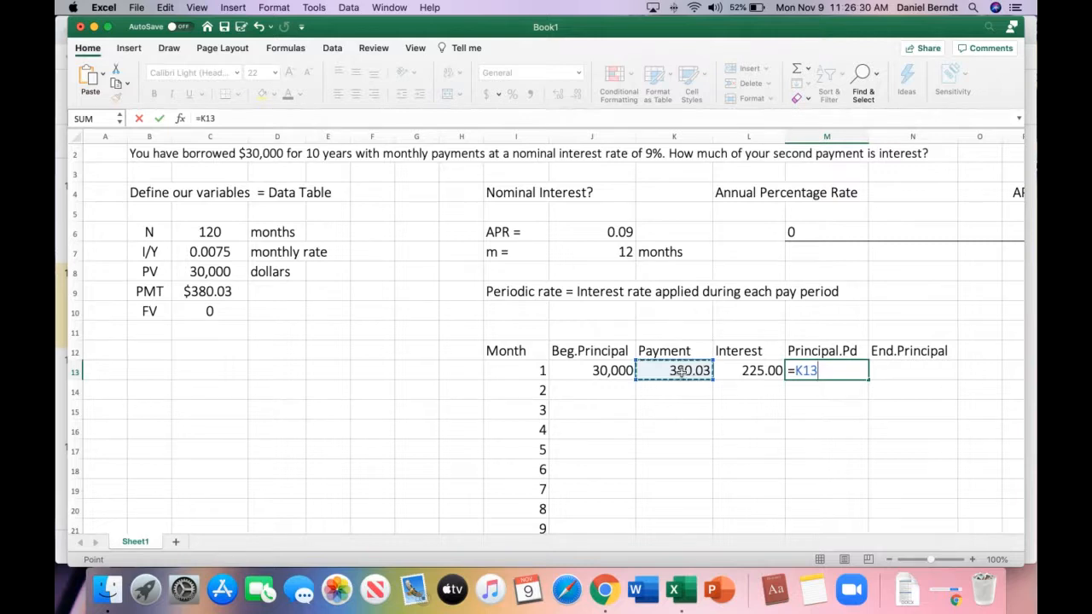
text(-)
click(750, 372)
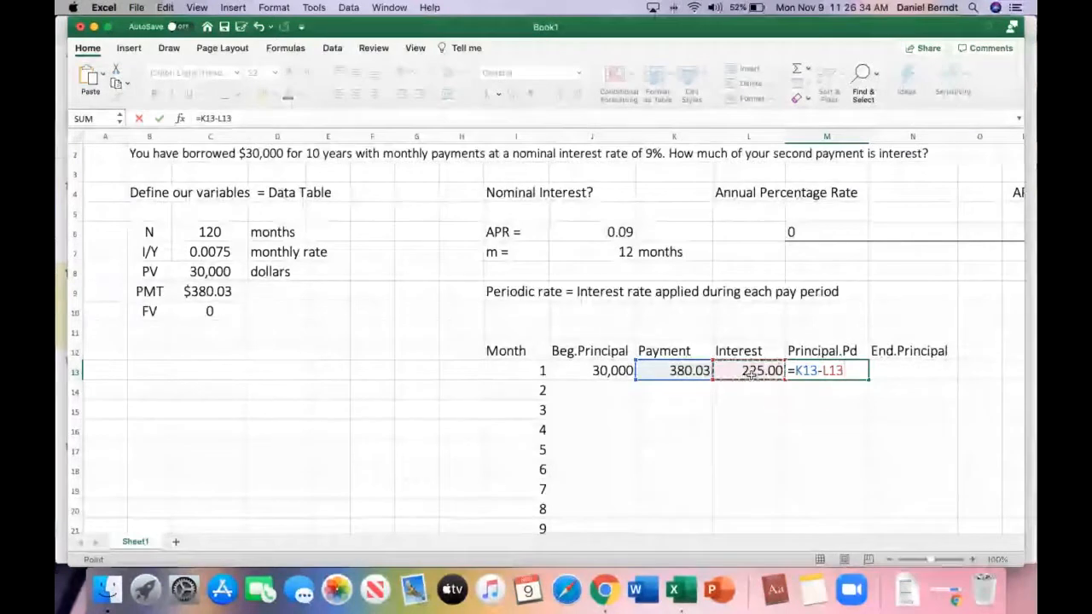
key(Return)
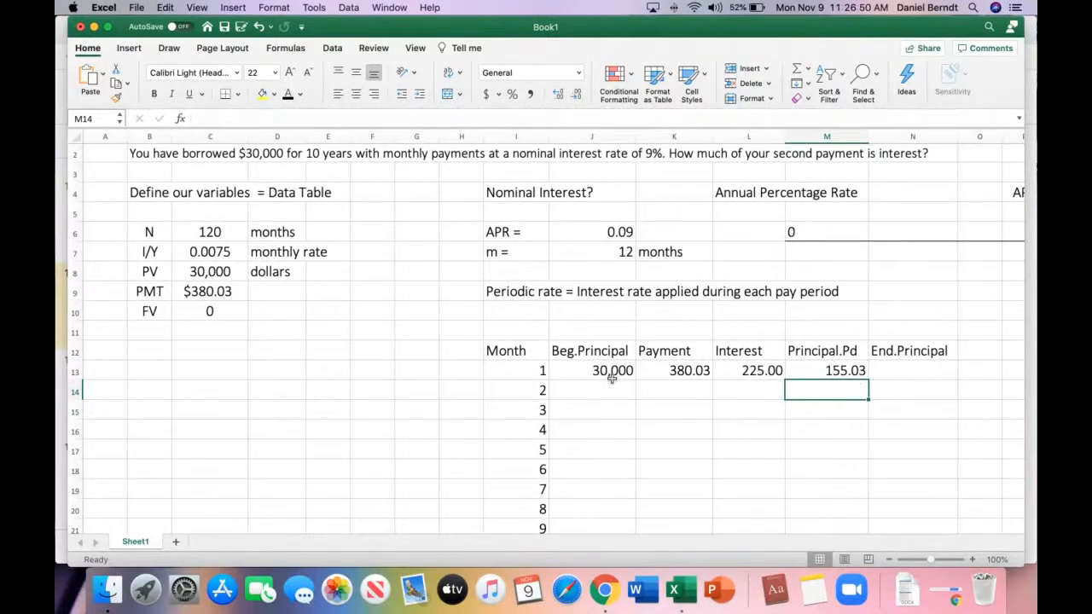
Step: Calculate month 1's ending principal in N13 as beginning principal minus principal paid with the formula =J13-M13
click(899, 370)
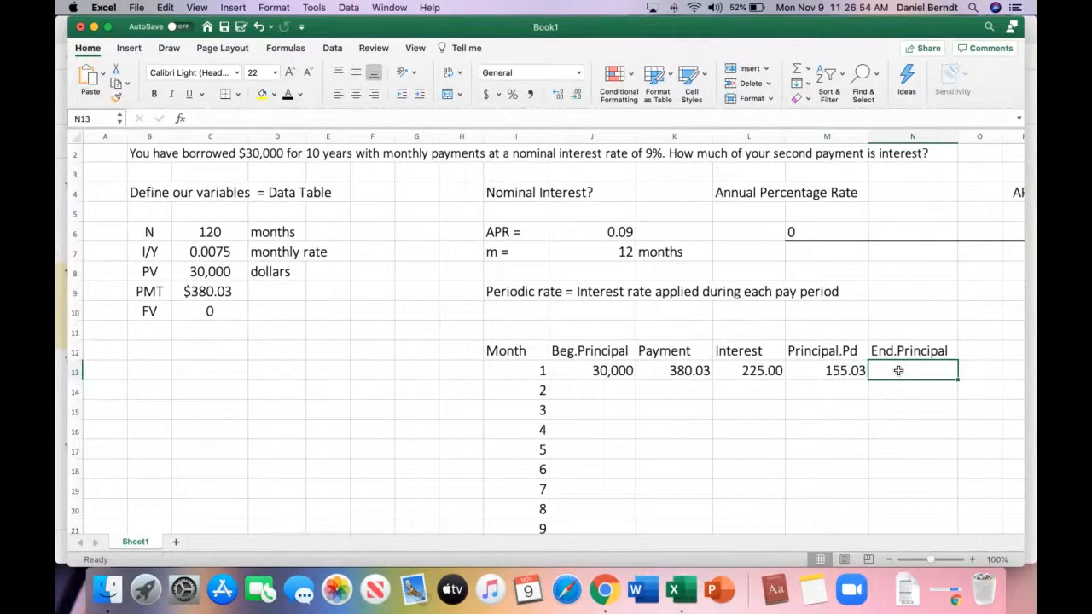
text(=)
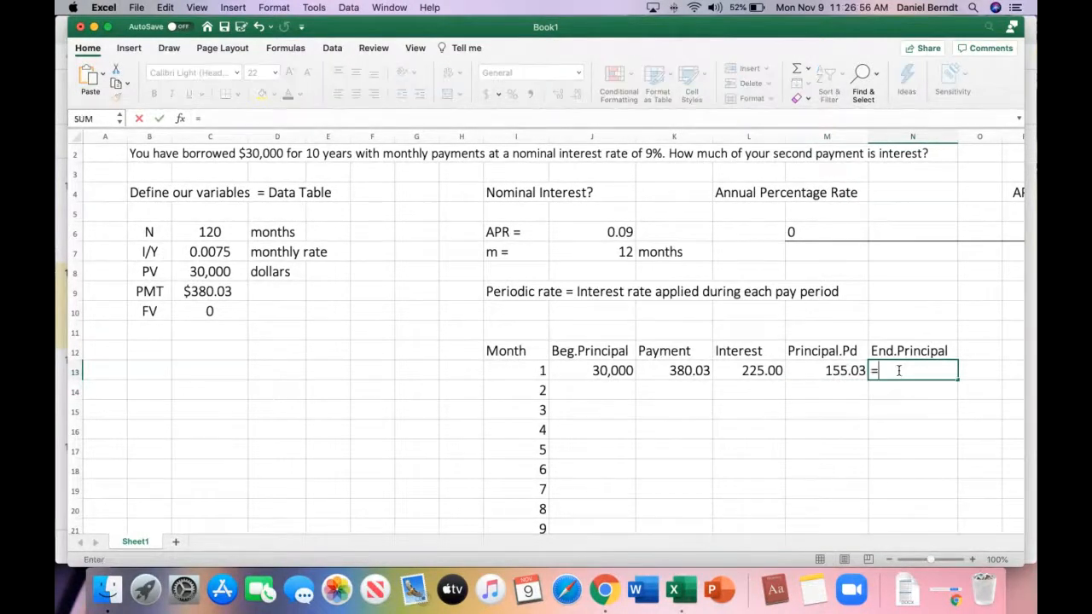
click(604, 369)
text(-)
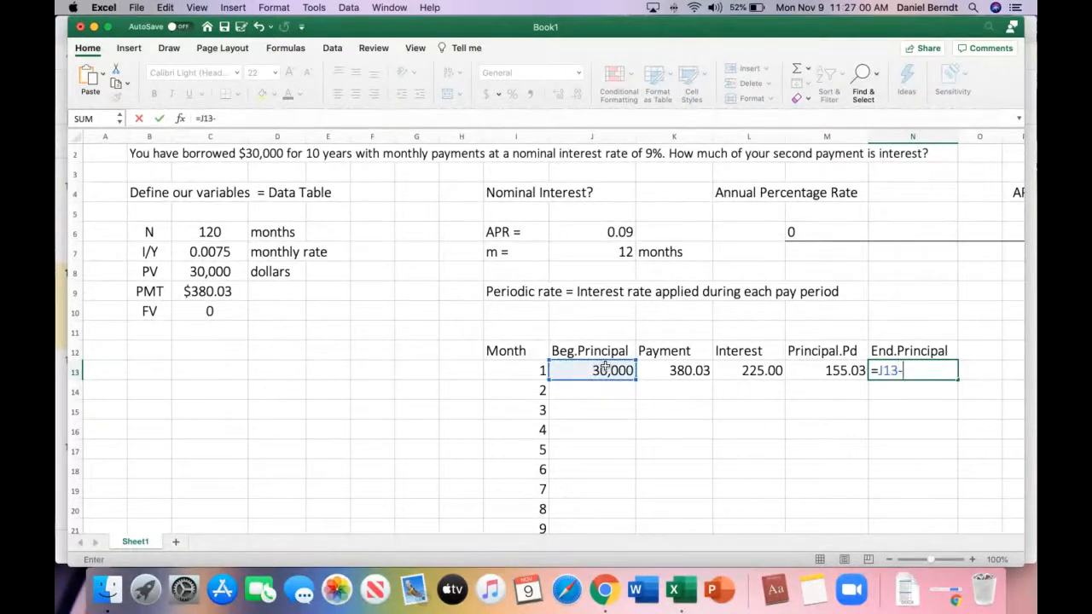
click(857, 374)
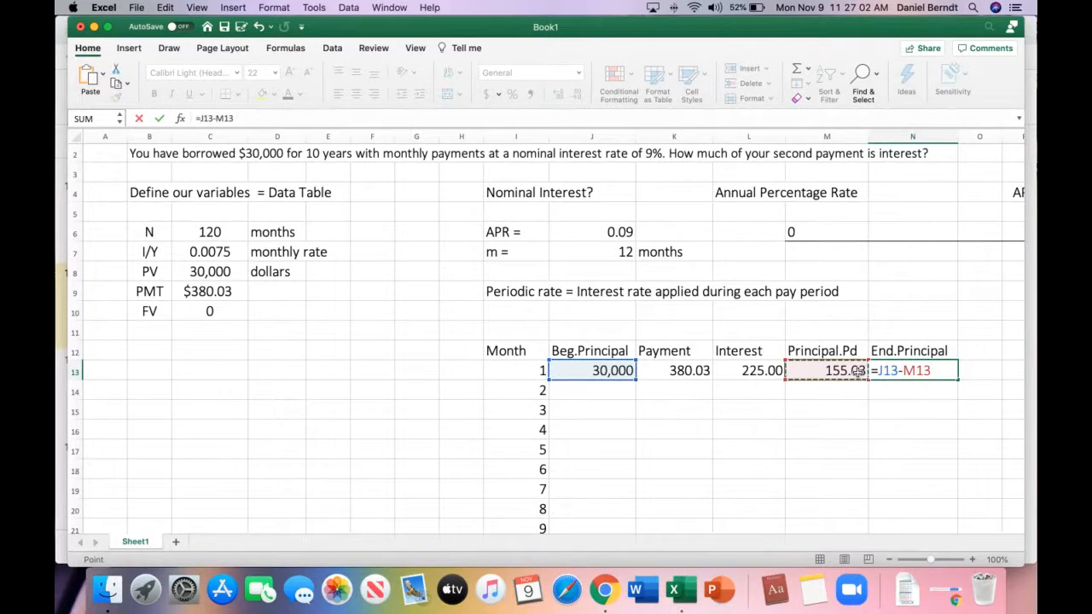
key(Return)
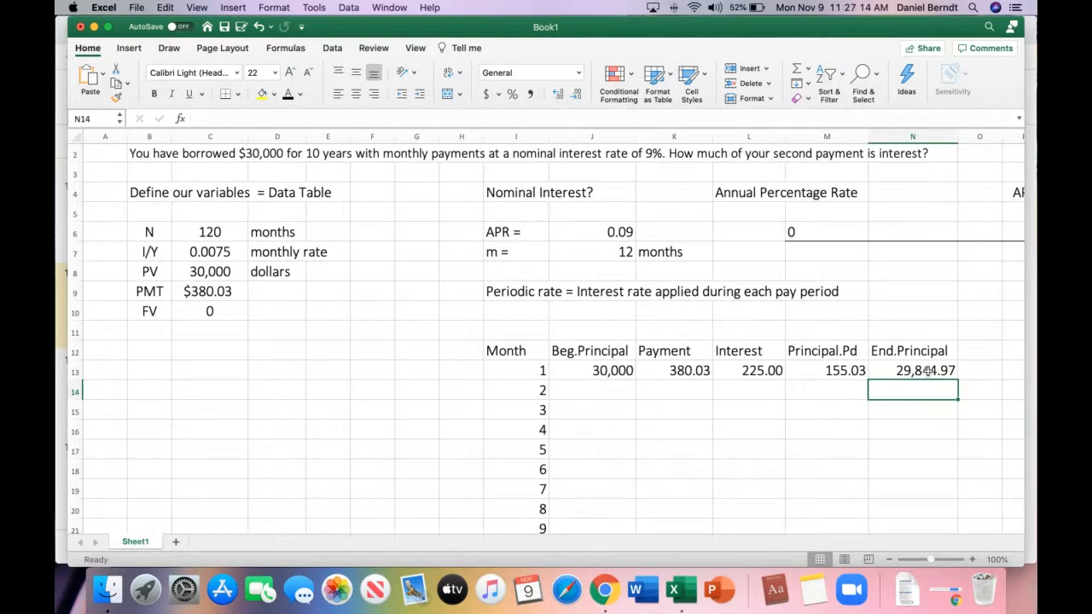
Step: Set month 2's beginning principal in J14 equal to month 1's ending principal with the formula =N13
click(611, 393)
text(=)
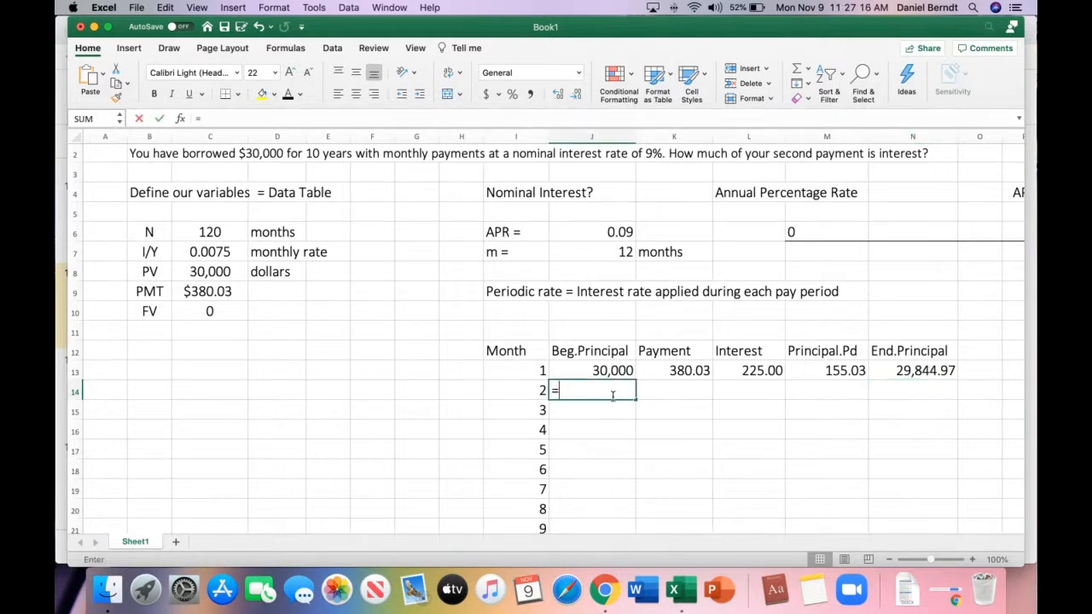
click(917, 371)
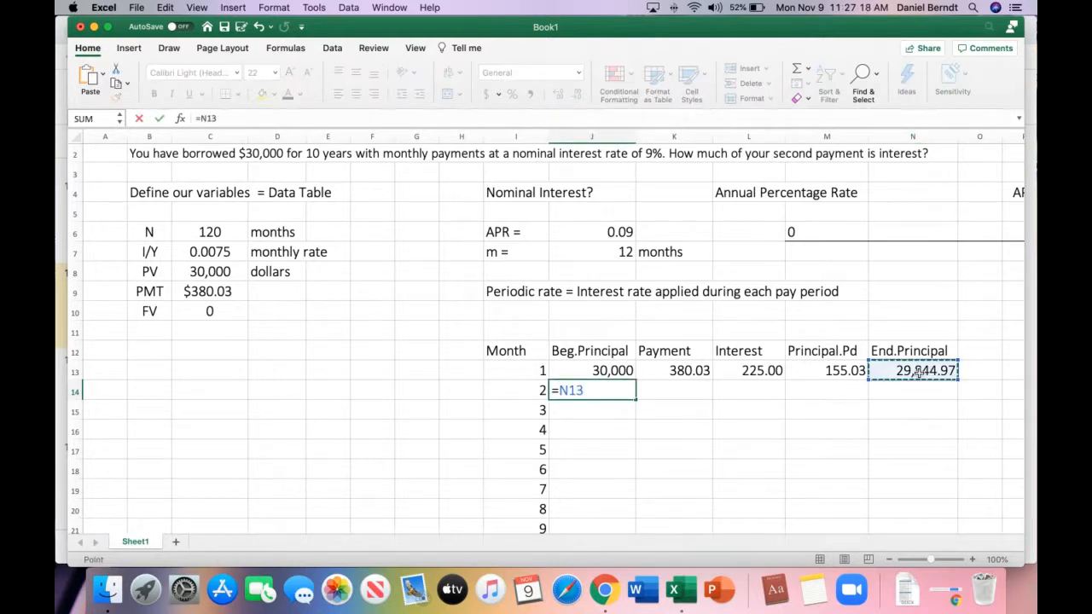
key(Return)
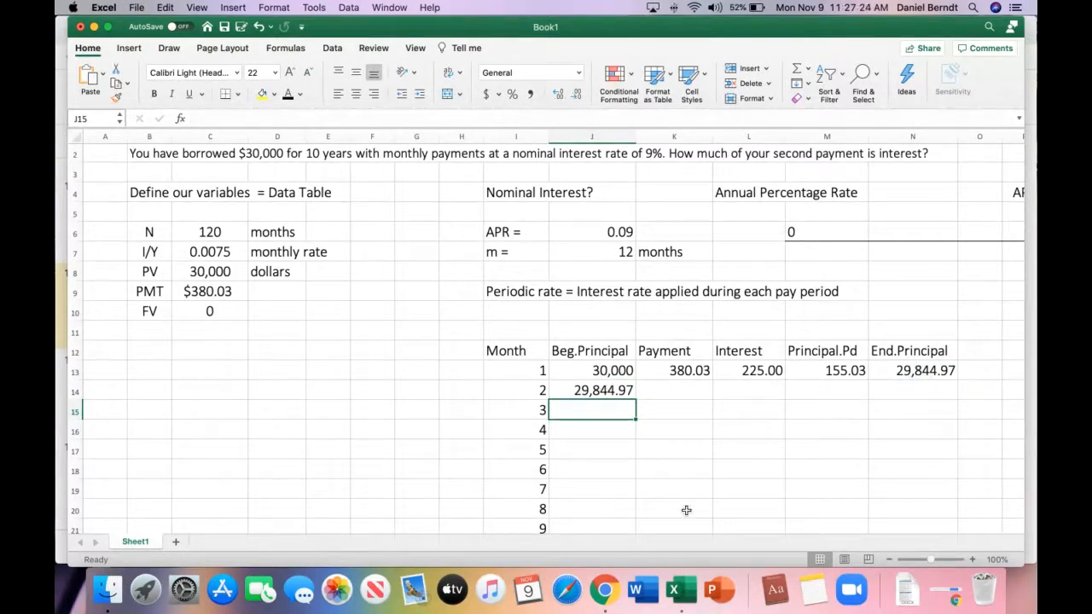
Step: Fill month 1's payment and interest down to month 2 in K14 and L14, and check the cell references in L14's formula
click(682, 368)
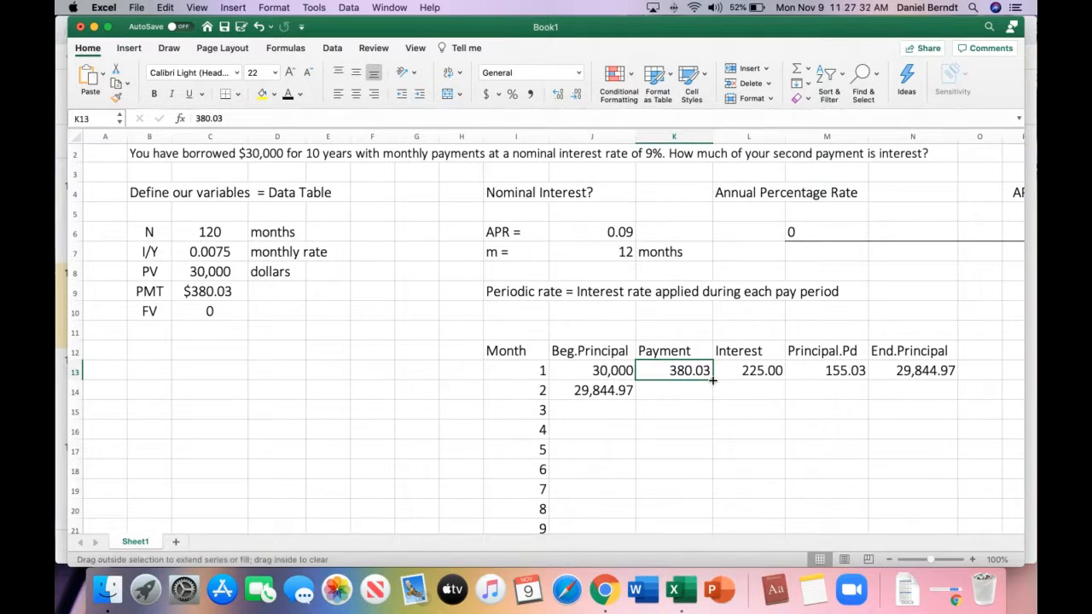
drag(712, 381, 712, 392)
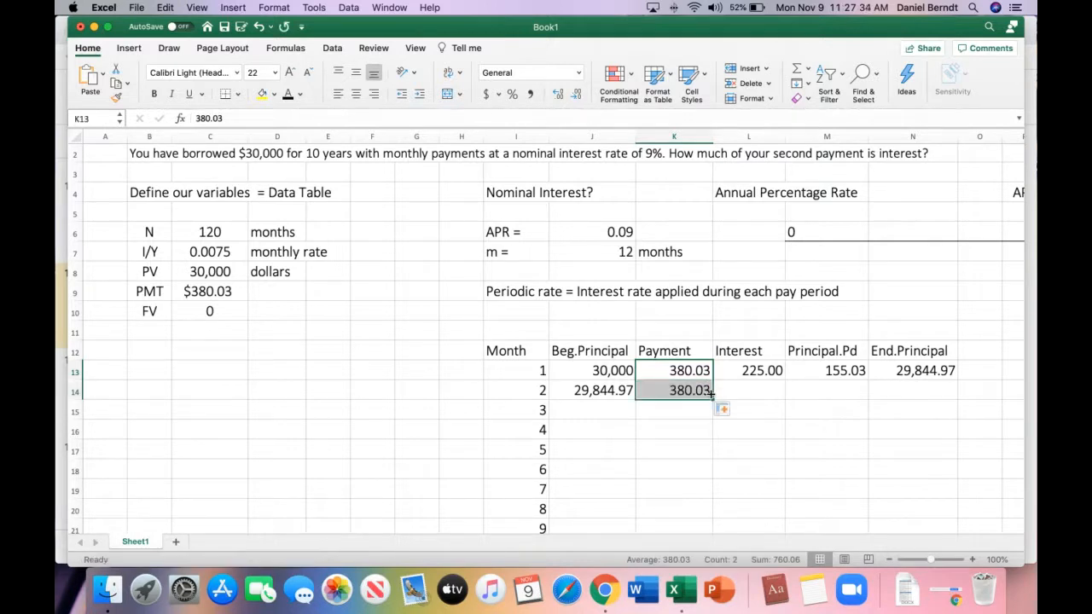
click(753, 373)
drag(784, 380, 784, 392)
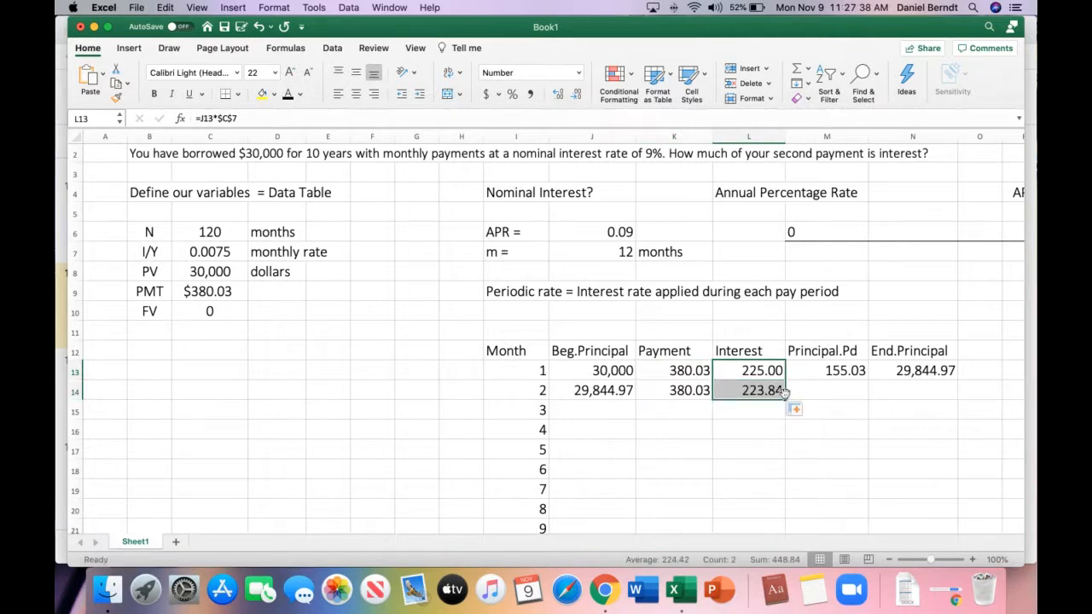
click(770, 391)
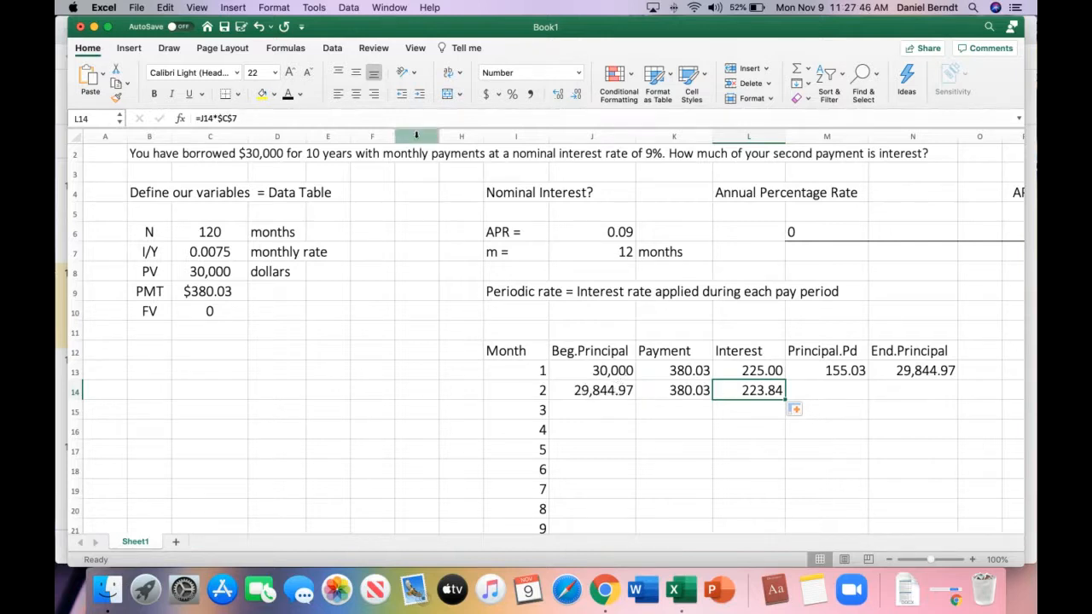
click(318, 119)
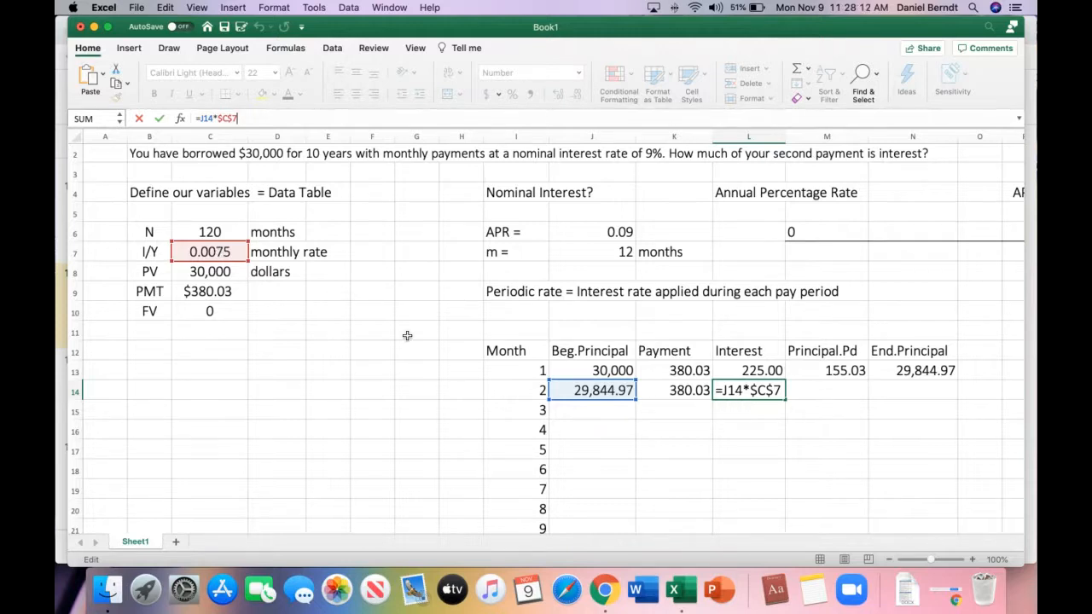
key(Return)
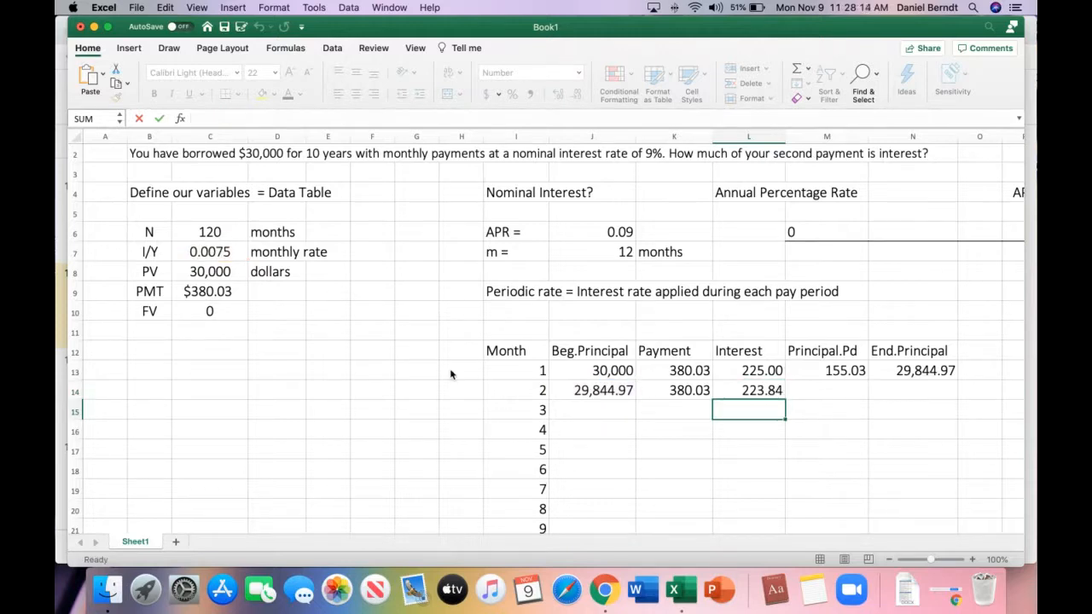
Step: Fill month 1's principal paid formula down to M14 for month 2 and check it against the payment and interest cells
click(780, 386)
click(855, 376)
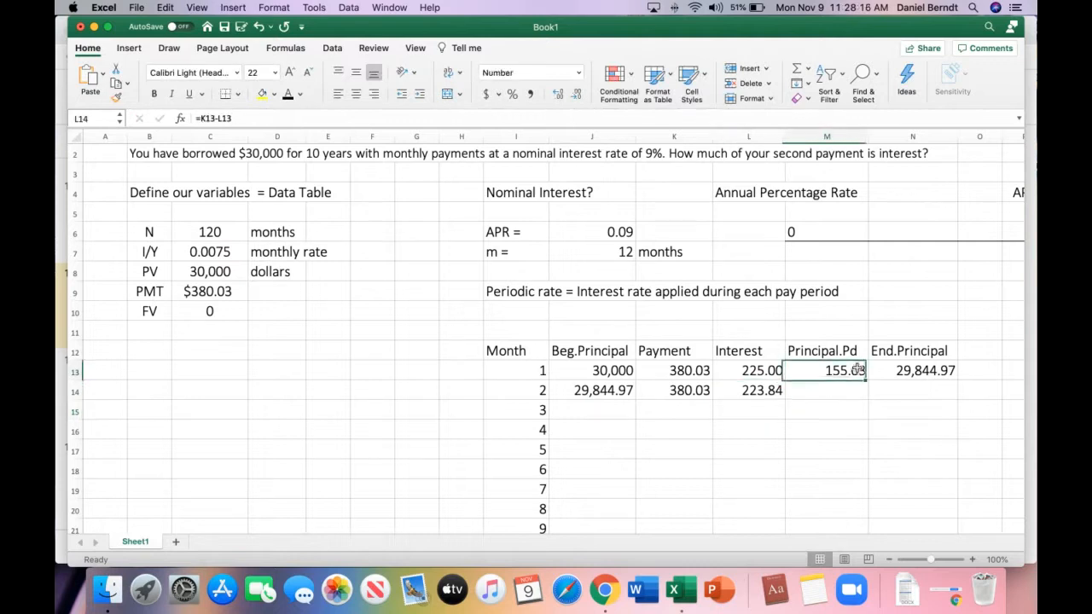
drag(867, 379, 870, 401)
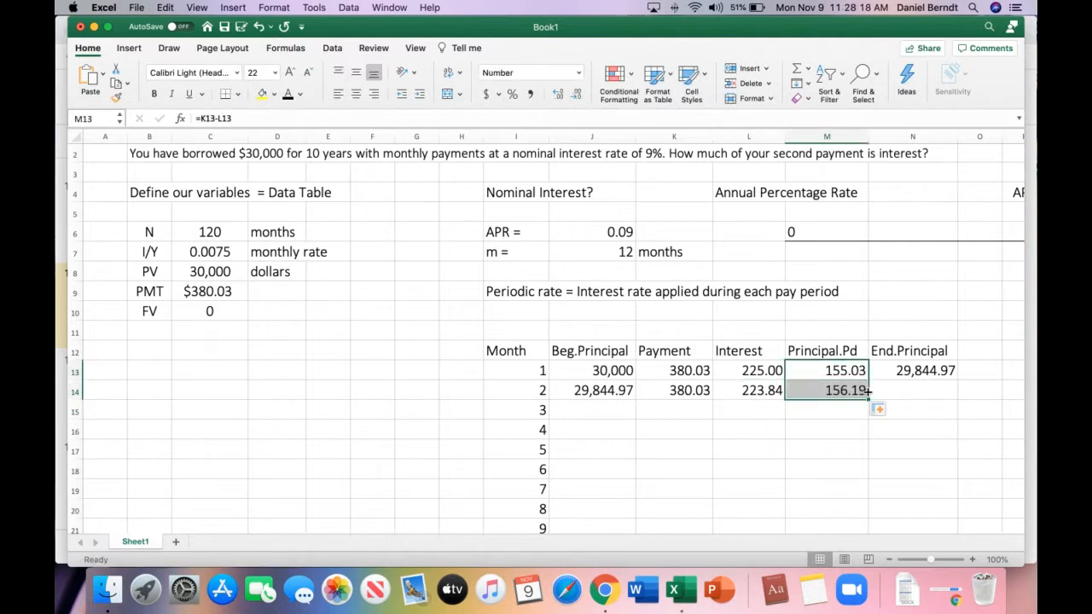
click(855, 391)
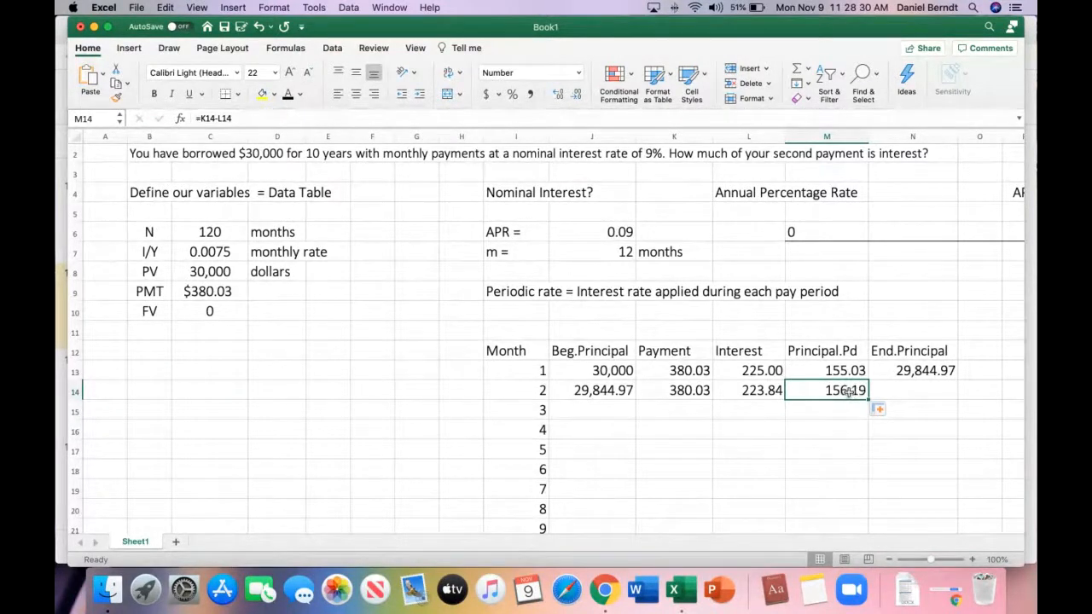
click(695, 390)
click(730, 391)
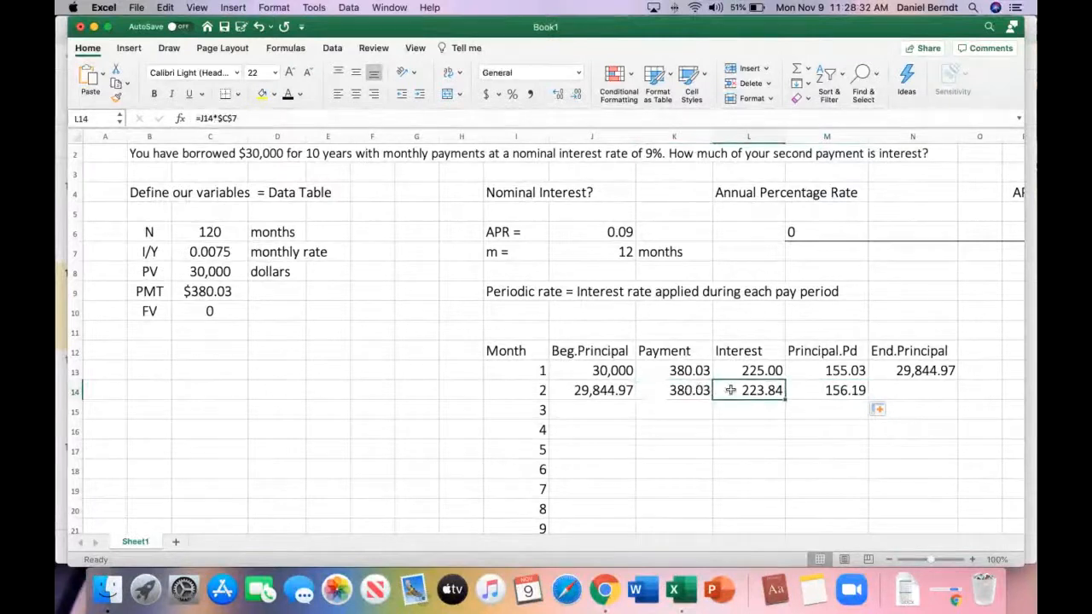
click(811, 394)
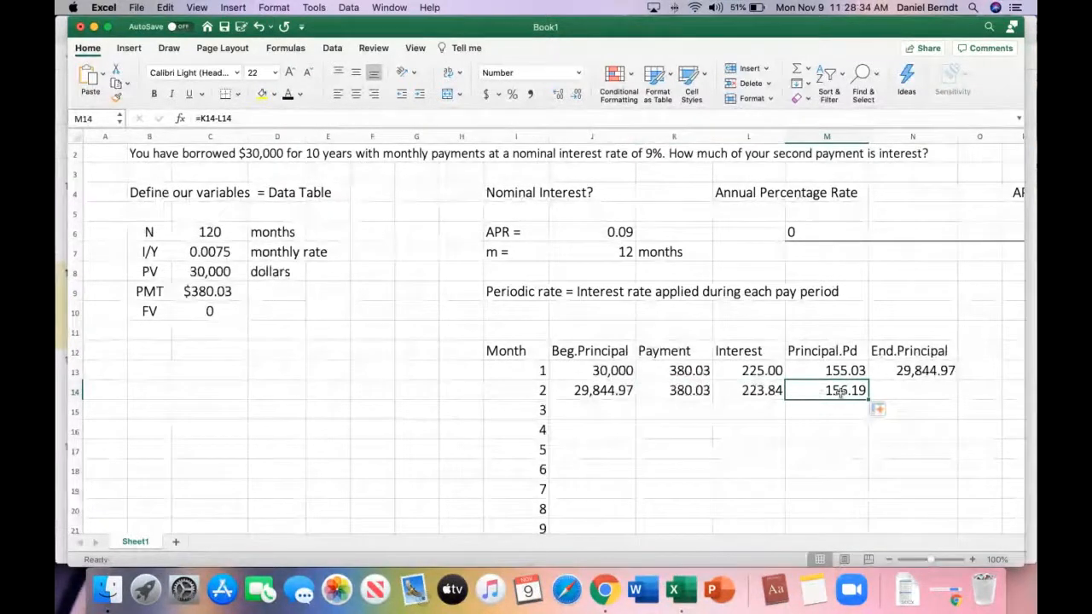
Step: Fill month 1's ending principal formula down to N14 for month 2 and check the copied formula
click(925, 373)
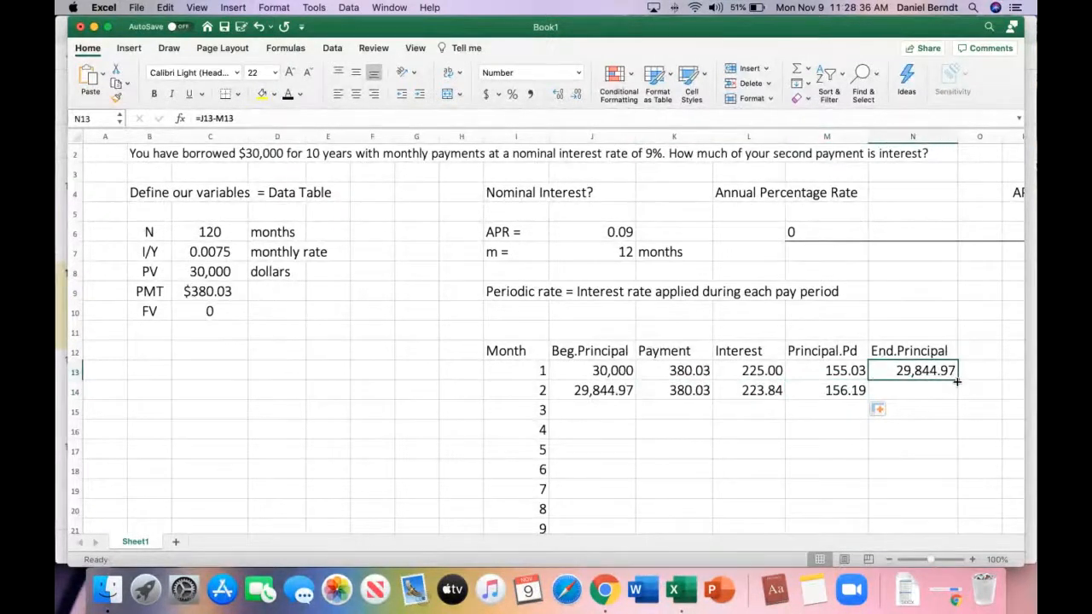
drag(957, 382, 957, 394)
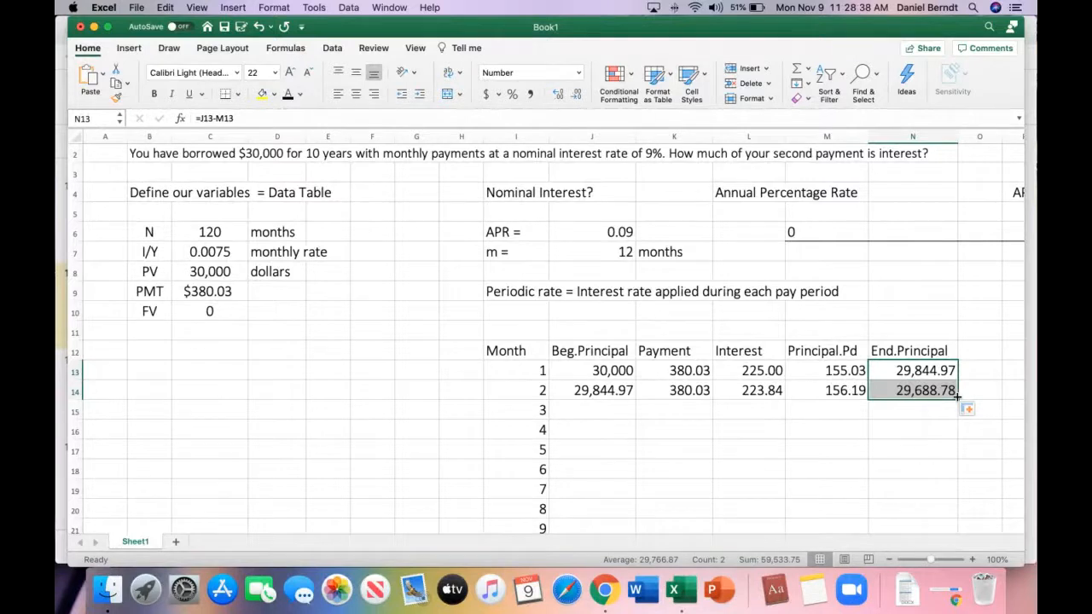
click(926, 392)
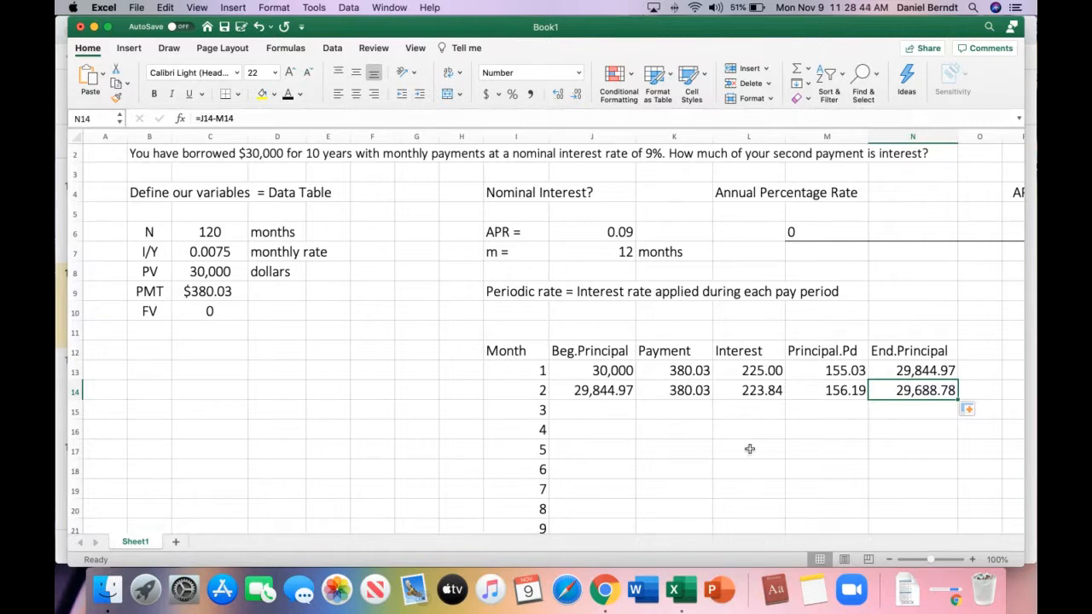
Step: Fill month 2's beginning principal, payment, interest, principal paid and ending principal down to month 3 in row 15, column by column
click(608, 390)
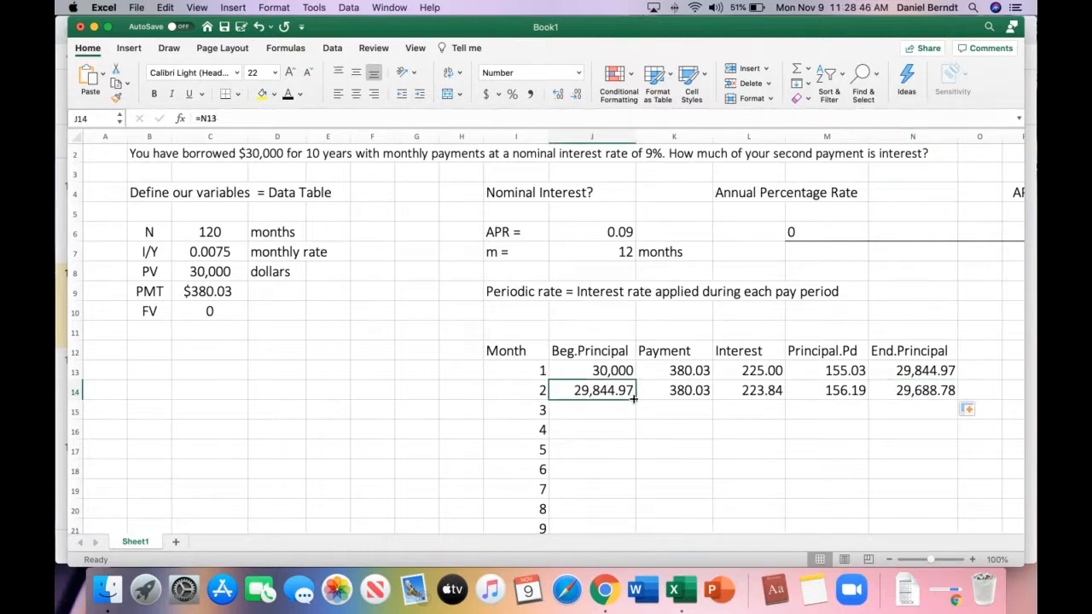
drag(633, 398, 633, 412)
click(698, 395)
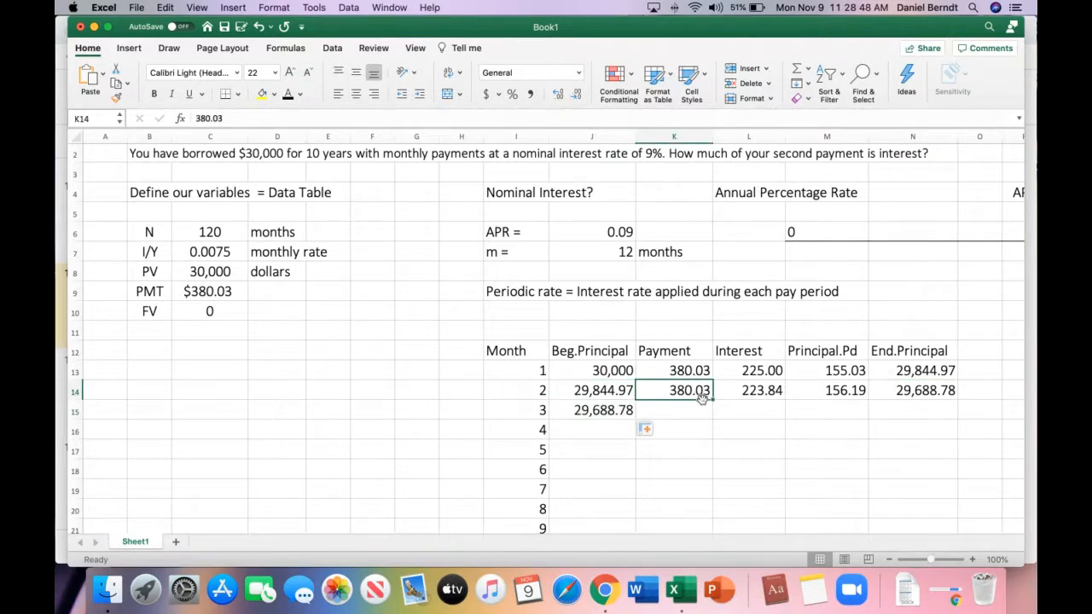
drag(712, 401, 708, 412)
click(773, 389)
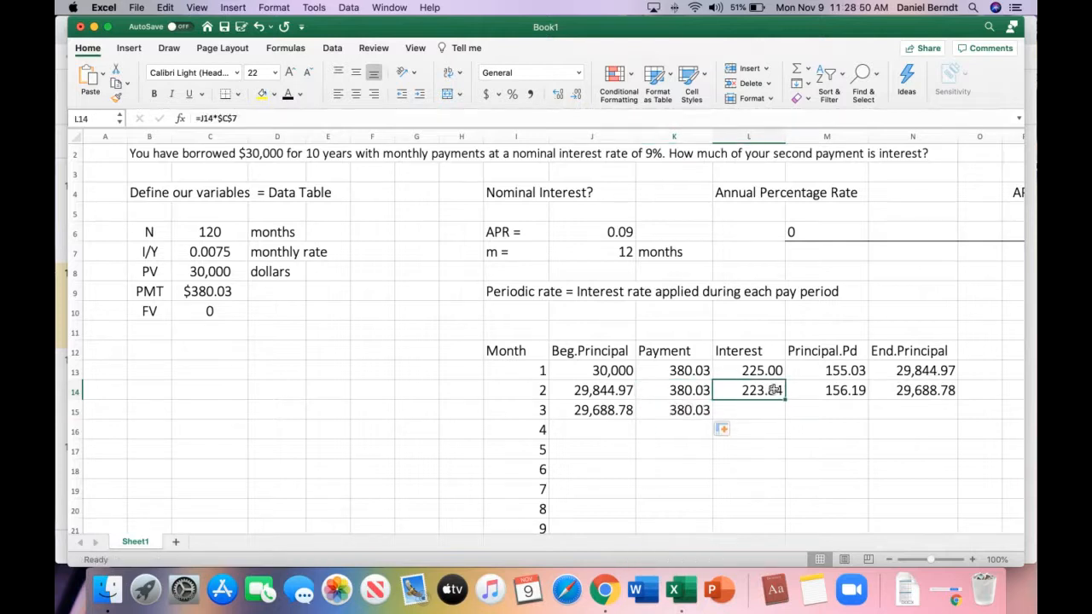
drag(784, 399, 785, 413)
click(849, 390)
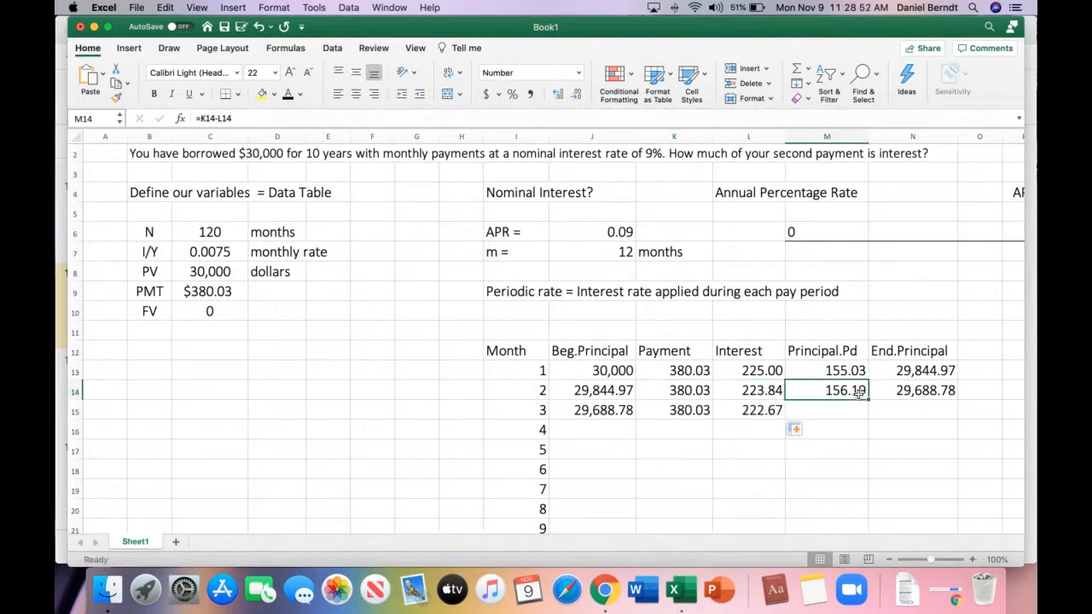
drag(869, 398, 868, 413)
click(934, 391)
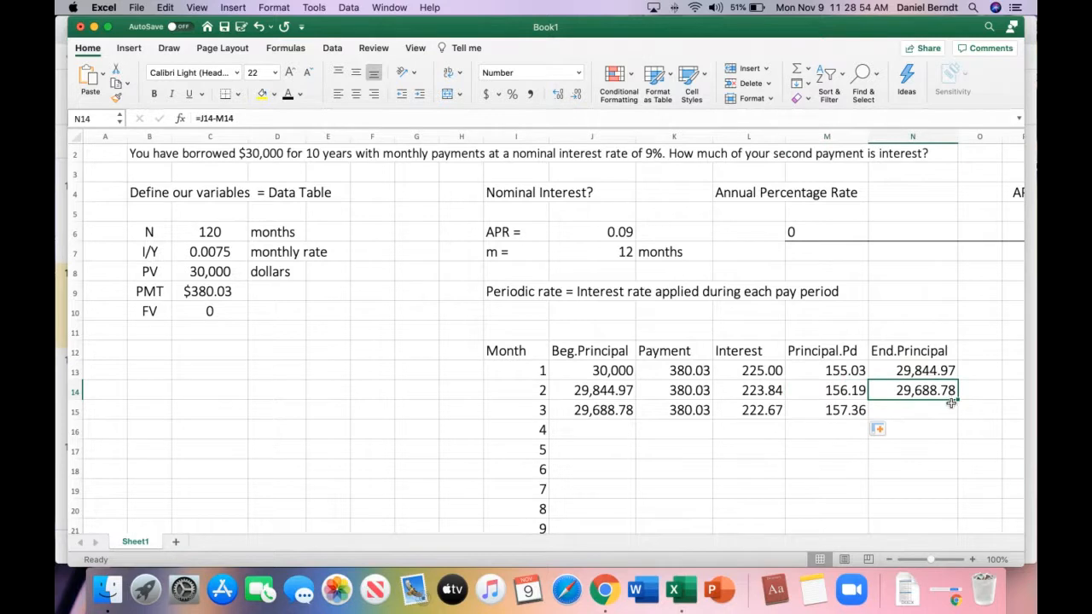
drag(955, 399, 957, 414)
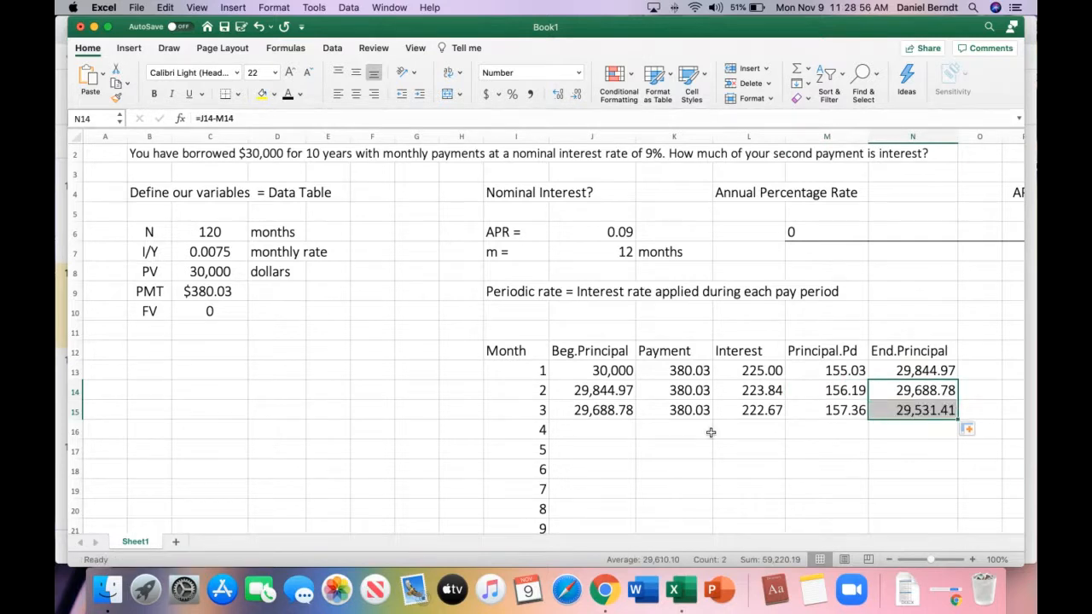
Step: Fill month 3's values and formulas in columns J through N down to month 4 in row 16, one column at a time
click(628, 413)
drag(635, 419, 634, 430)
click(674, 411)
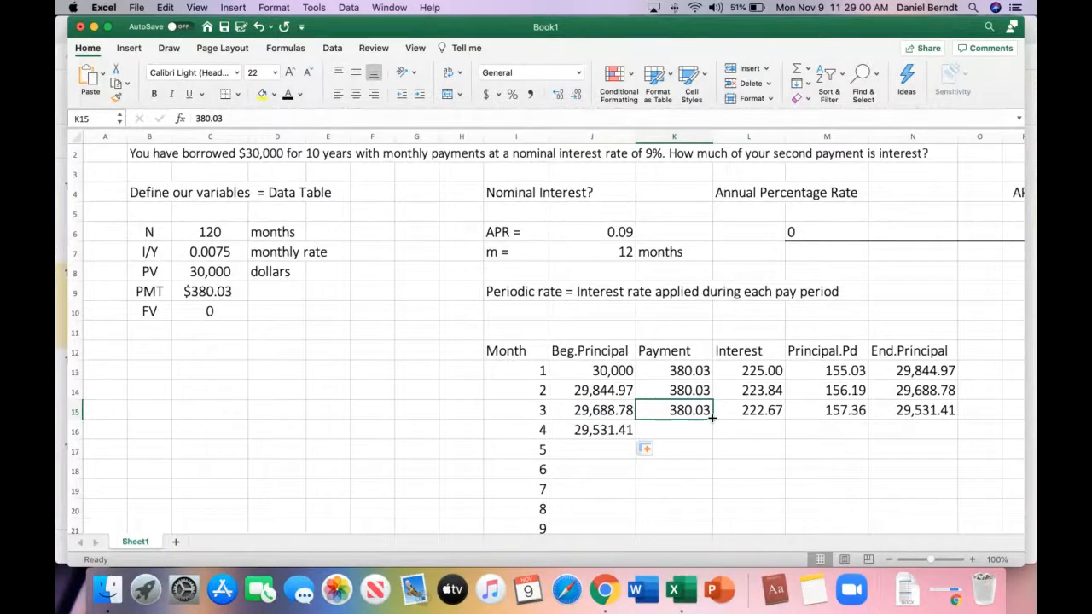
drag(713, 421, 712, 436)
click(781, 415)
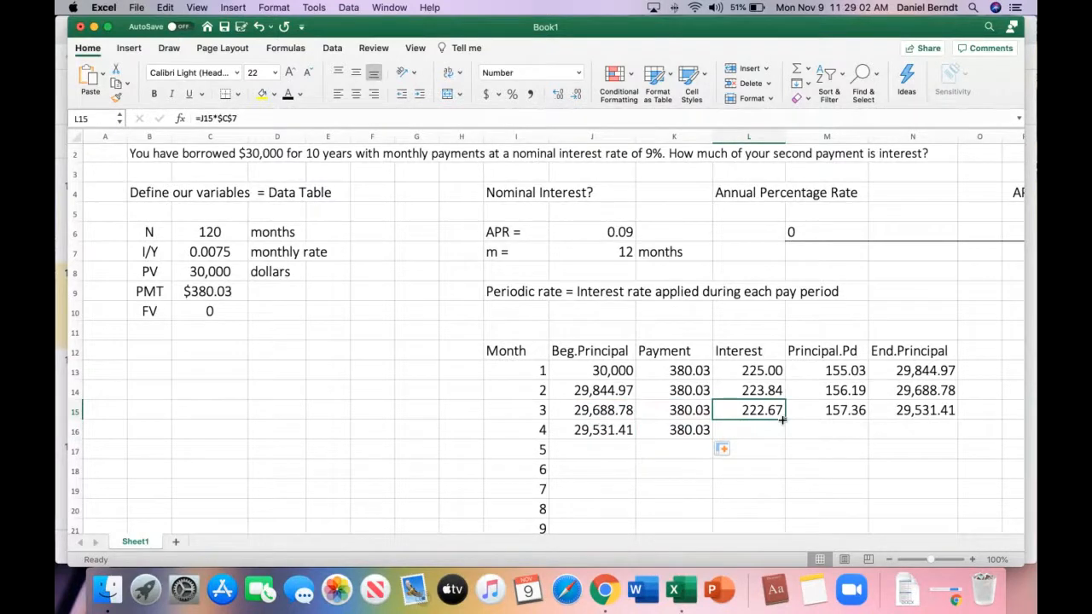
drag(782, 420, 783, 437)
click(858, 416)
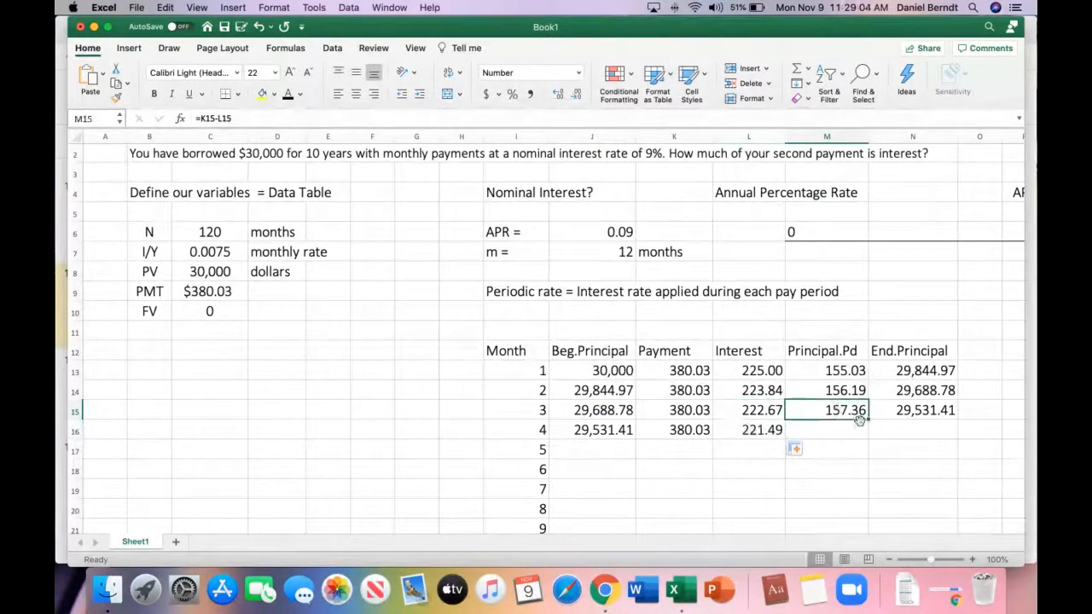
drag(867, 419, 866, 437)
click(940, 411)
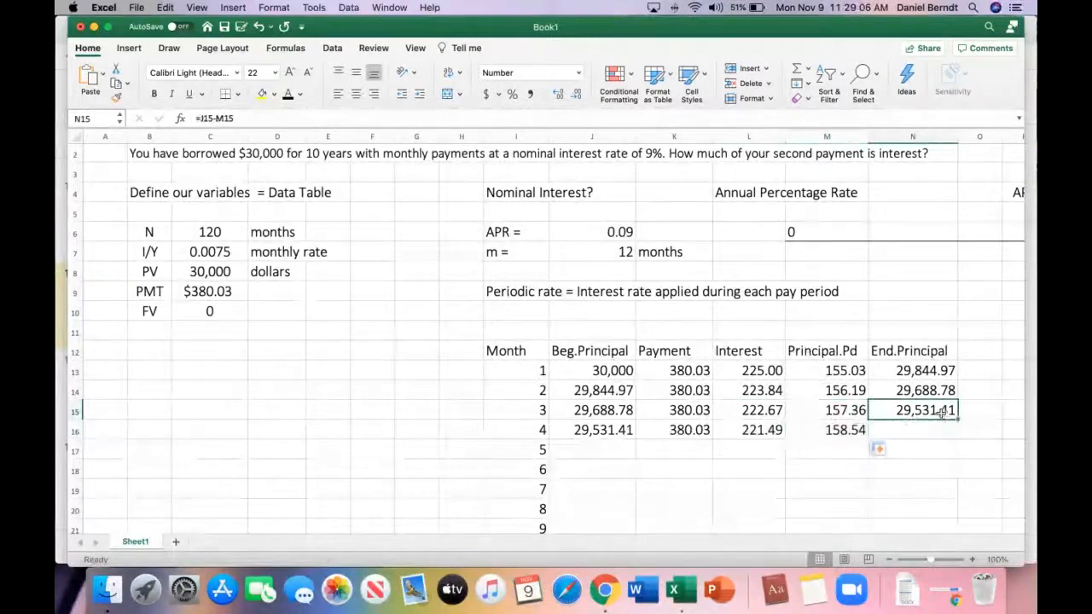
drag(957, 420, 957, 436)
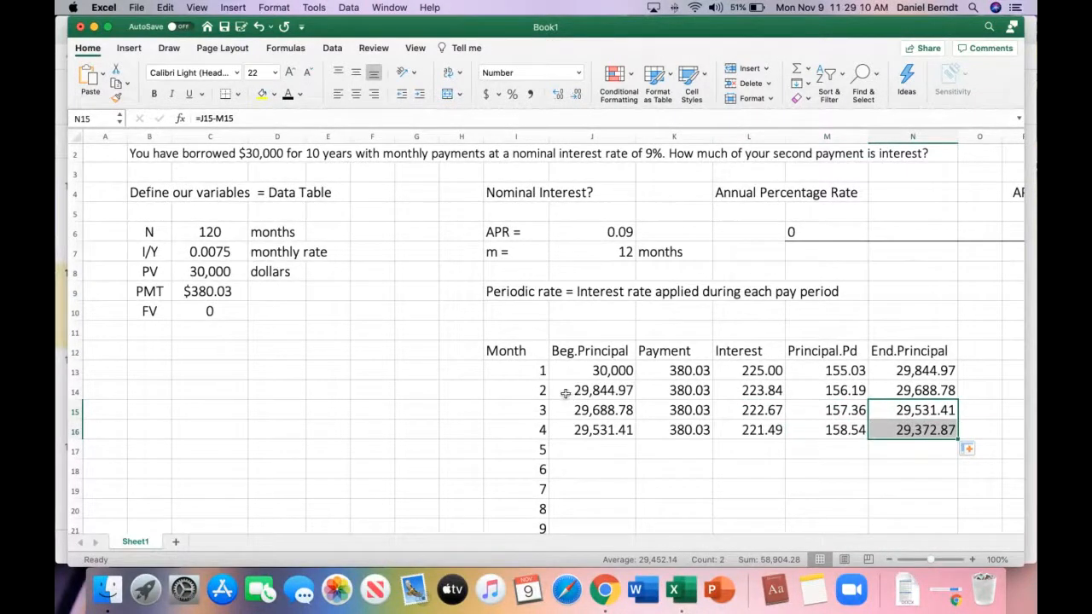
Step: Fill the rows for months 2 to 4 (I14:N16) down through month 120 in row 132 and check the final ending principal
drag(495, 390, 921, 420)
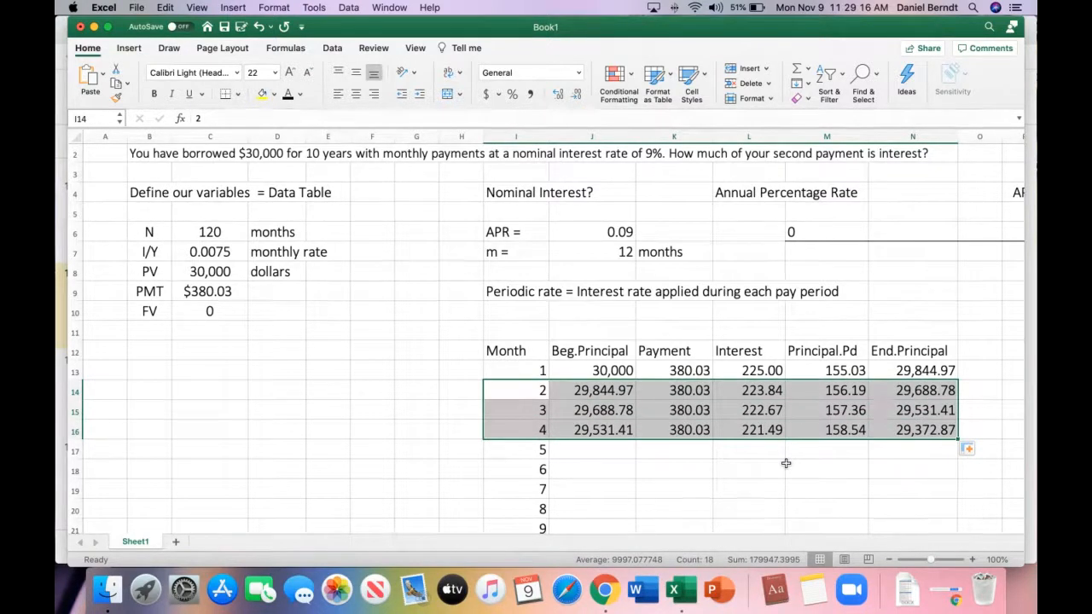
mouse_move(956, 439)
mouse_down()
mouse_move(953, 567)
mouse_move(953, 477)
mouse_move(951, 492)
mouse_up()
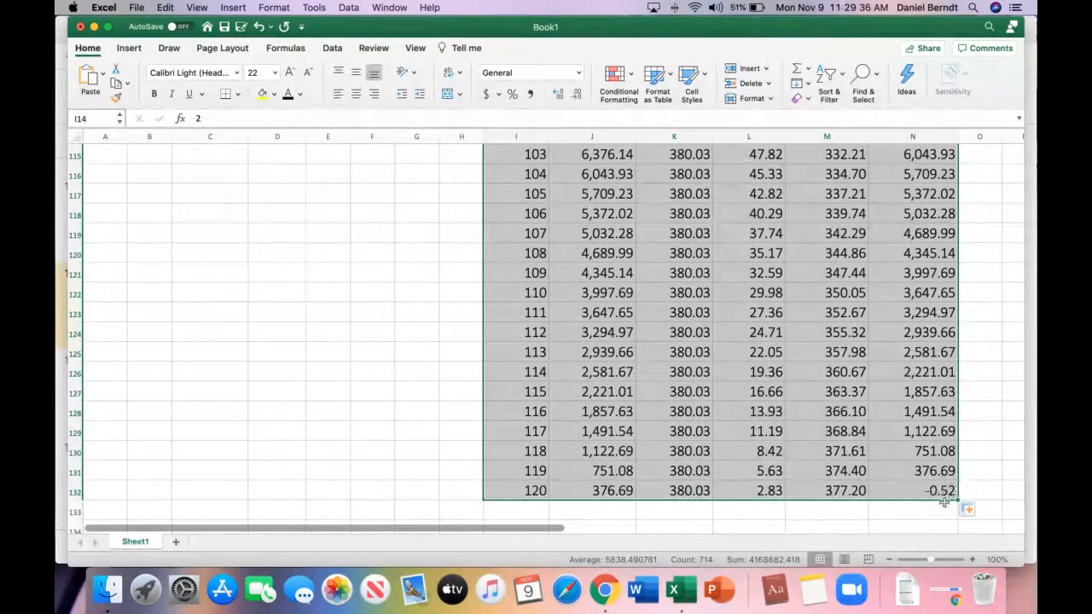
click(942, 489)
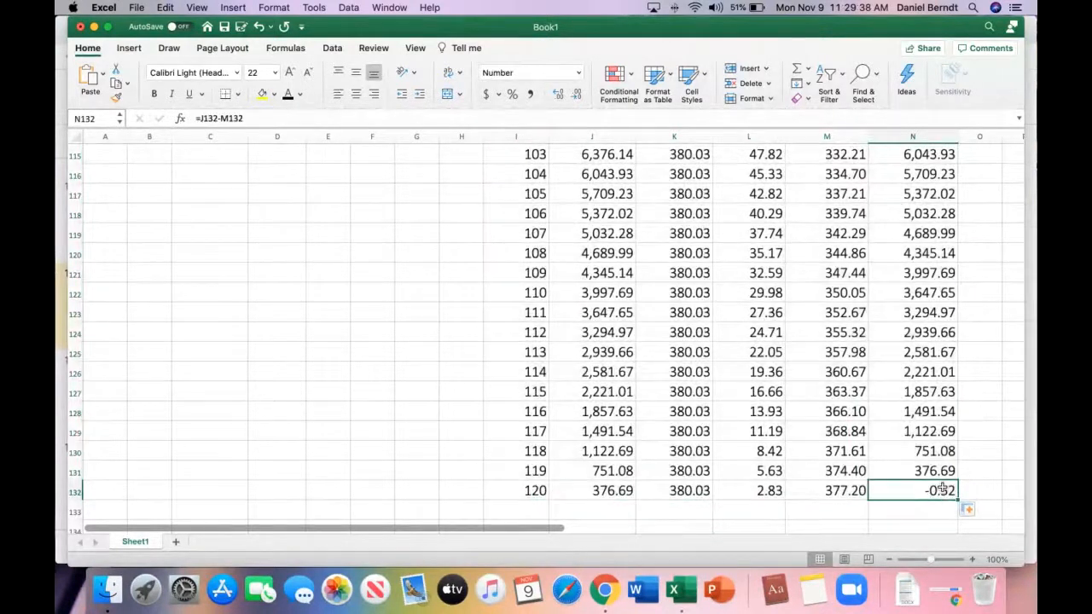
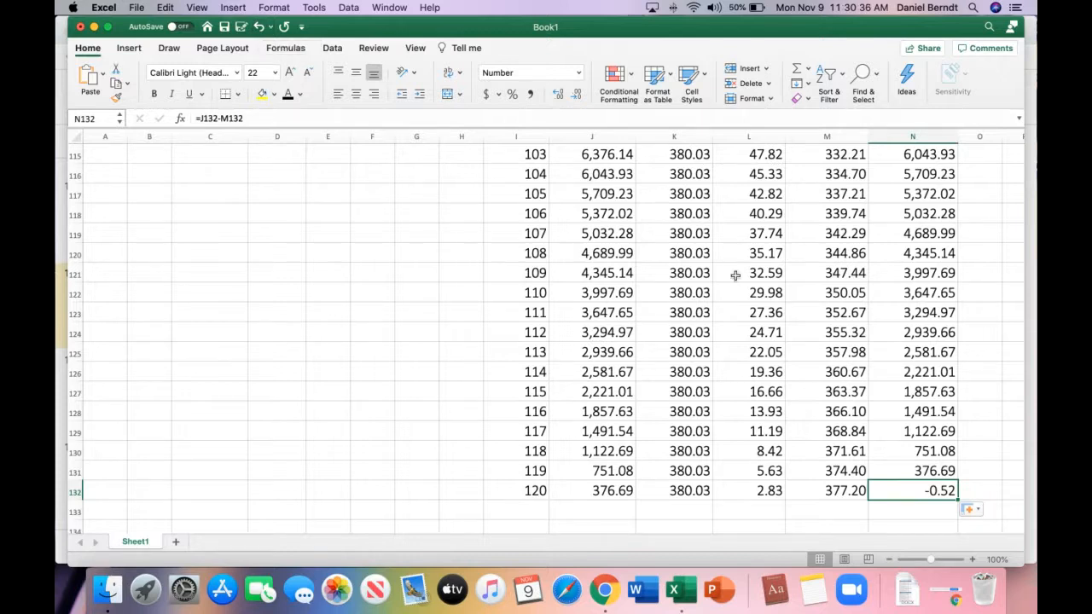
scroll(969, 319, up, 3)
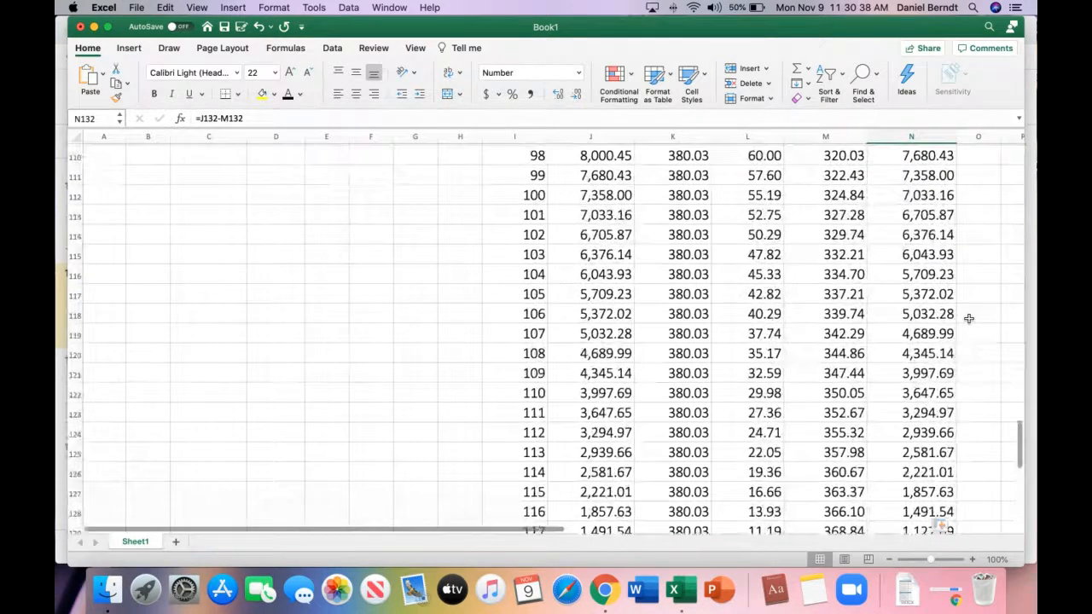
scroll(969, 319, down, 3)
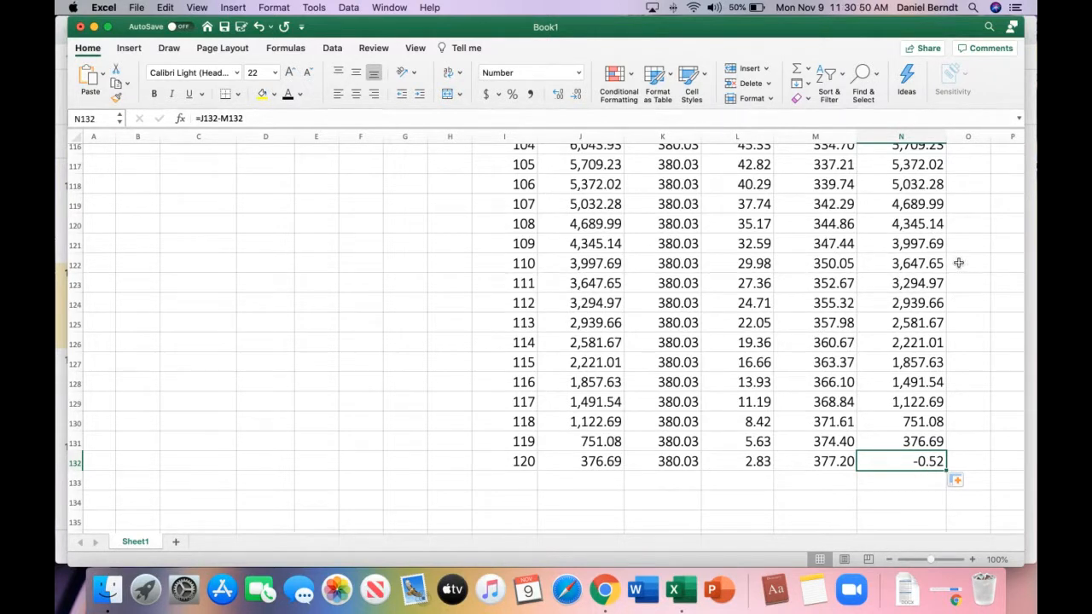
scroll(958, 263, up, 10)
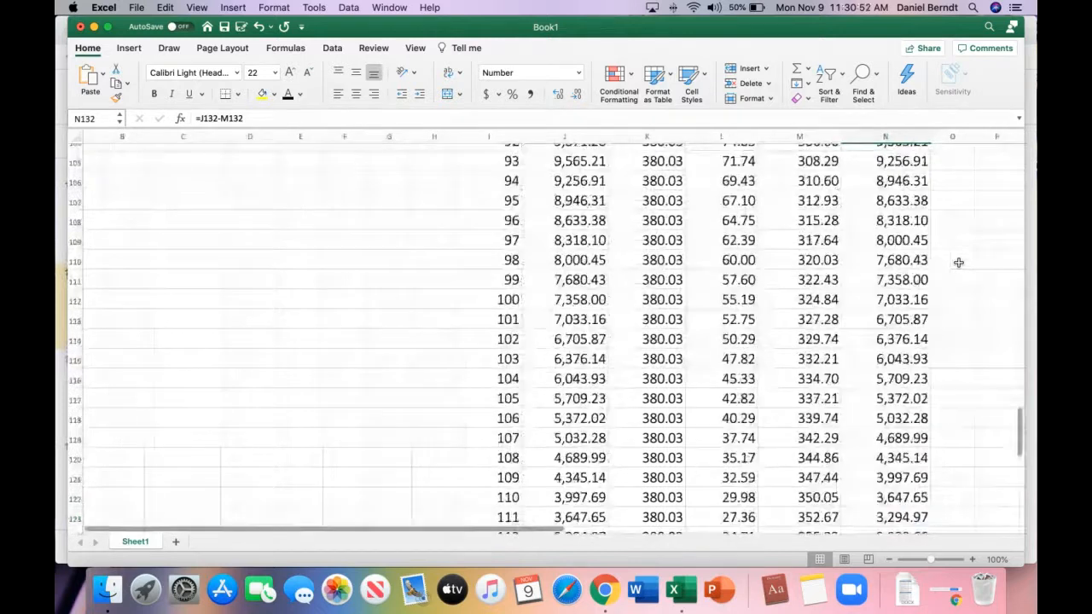
Step: Center the amortization table's header labels in I12:N12, from Month to End.Principal
scroll(958, 263, up, 9)
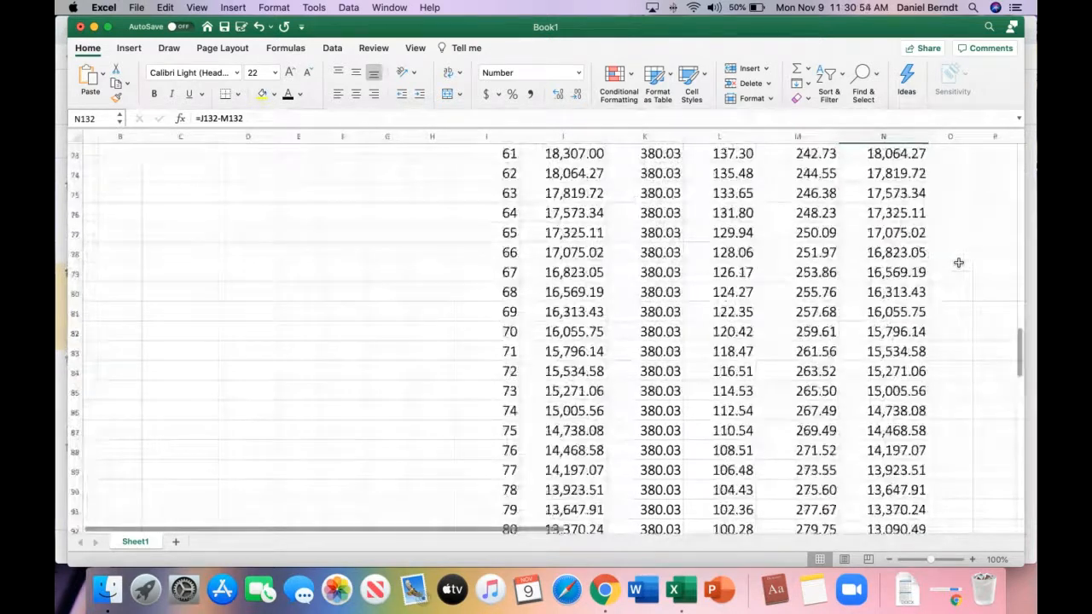
scroll(958, 263, up, 10)
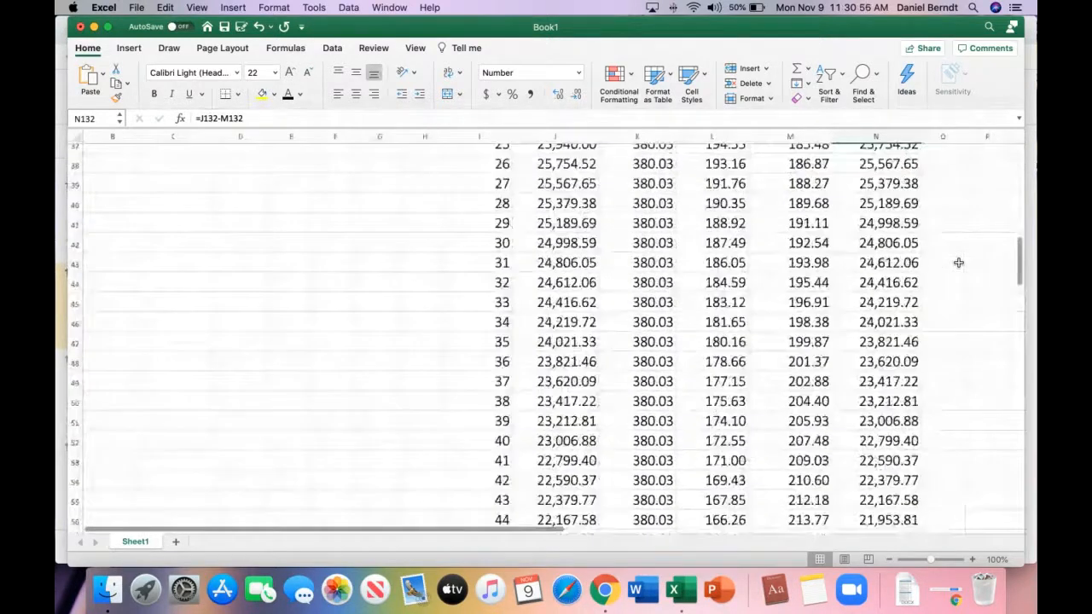
scroll(959, 262, up, 4)
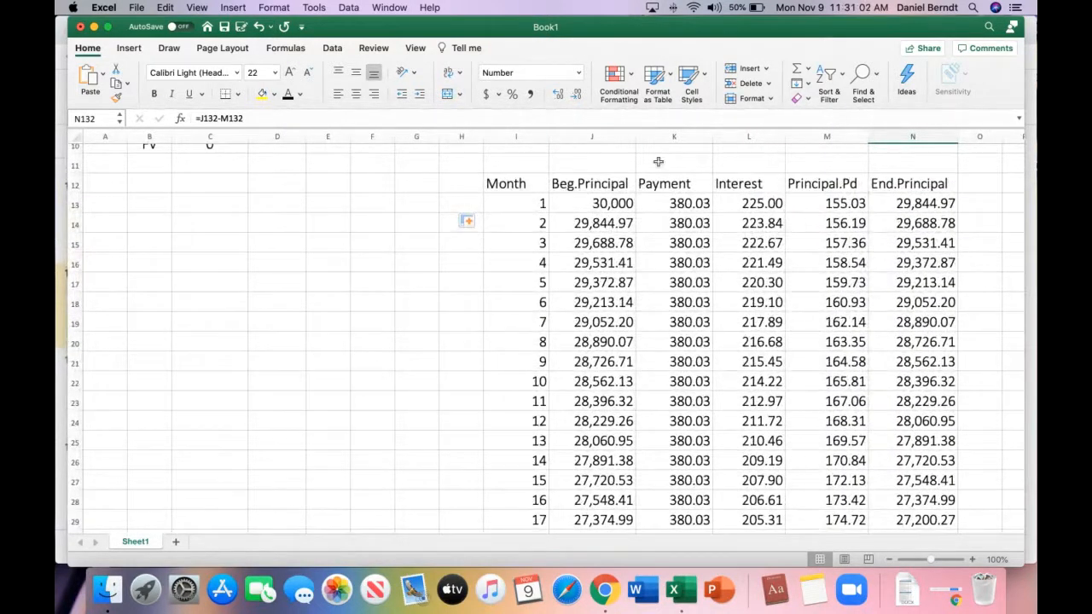
drag(516, 181, 912, 184)
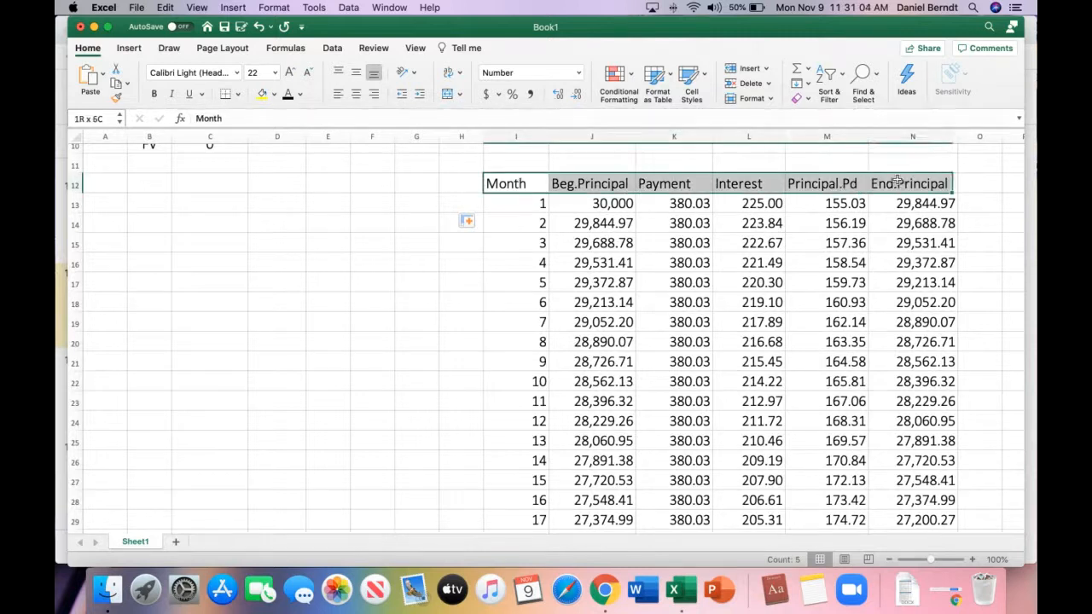
click(356, 94)
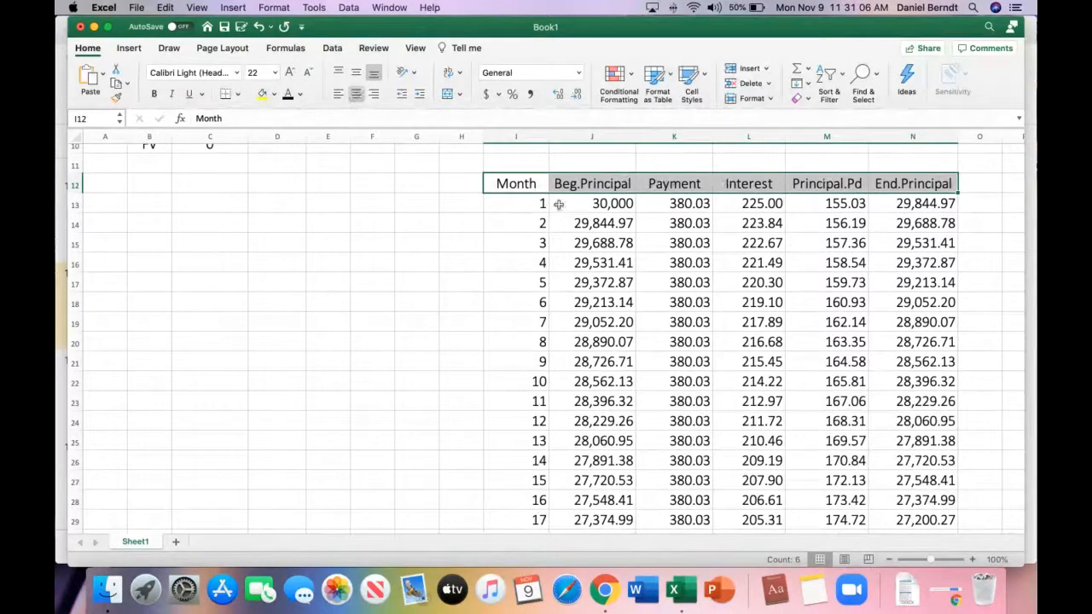
click(444, 266)
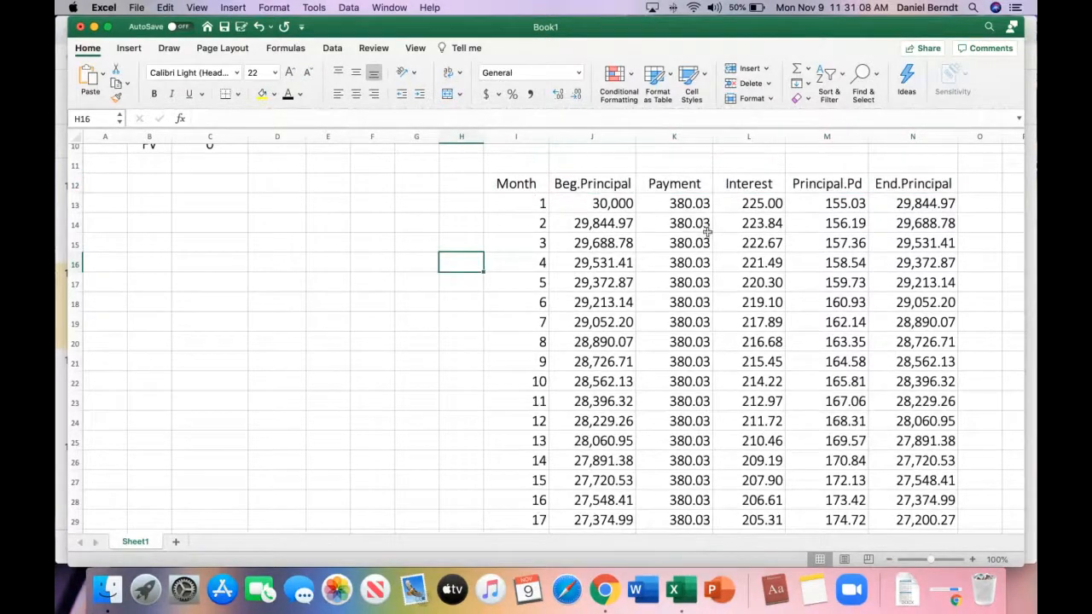
Step: Examine the Payment column cell by cell over the first 15 months of the amortization table
click(689, 204)
key(Down)
key(Down)
key(Down)
key(Down)
key(Down)
key(Down)
key(Down)
key(Down)
key(Down)
key(Down)
key(Down)
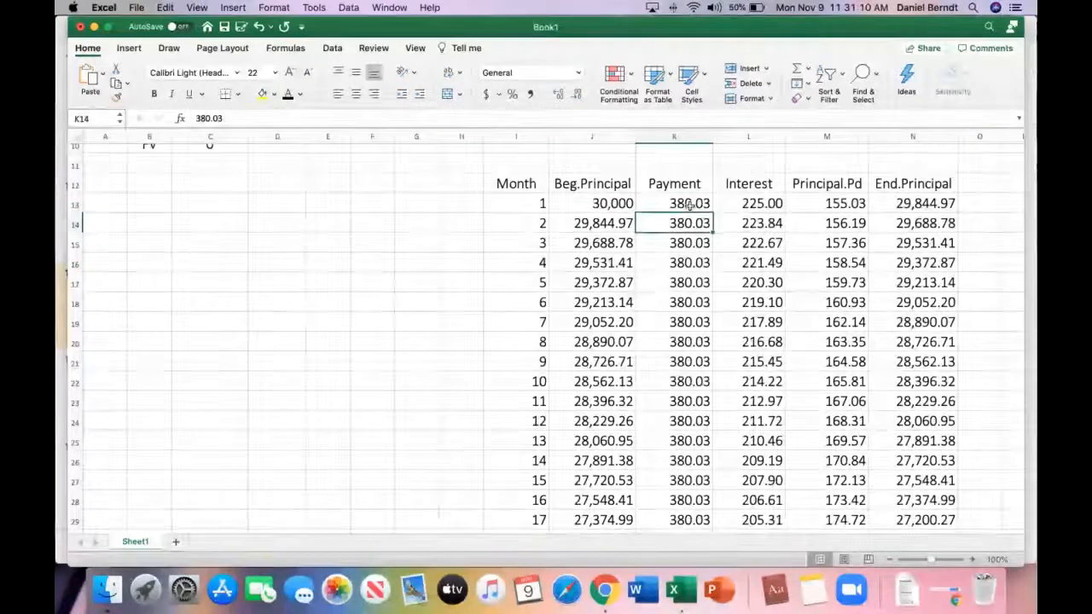
key(Down)
key(Down)
key(Down)
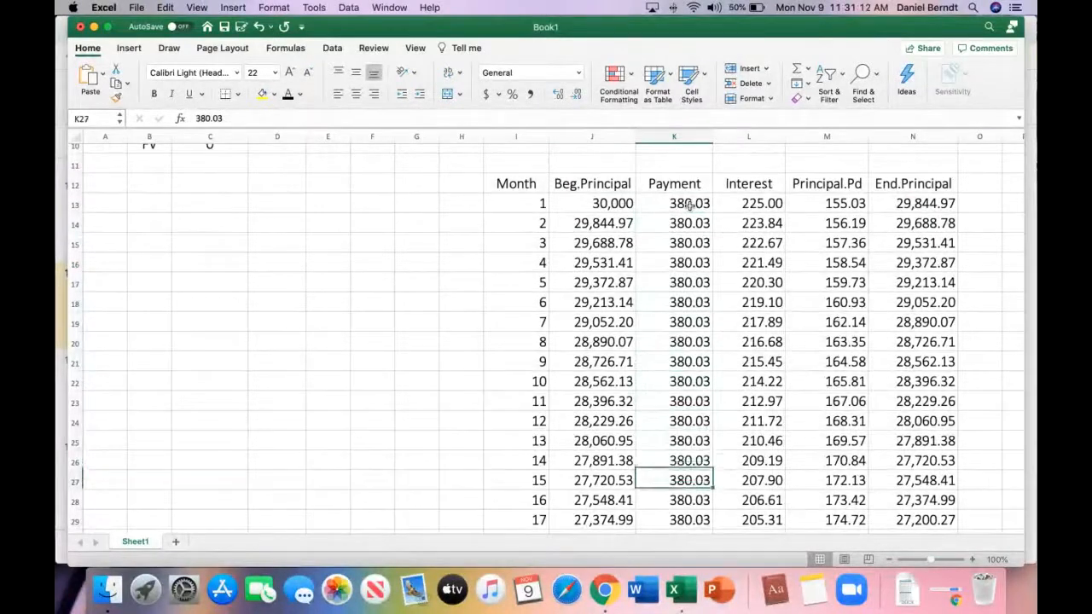
key(Up)
key(Up)
key(Up)
key(Up)
key(Up)
key(Up)
key(Up)
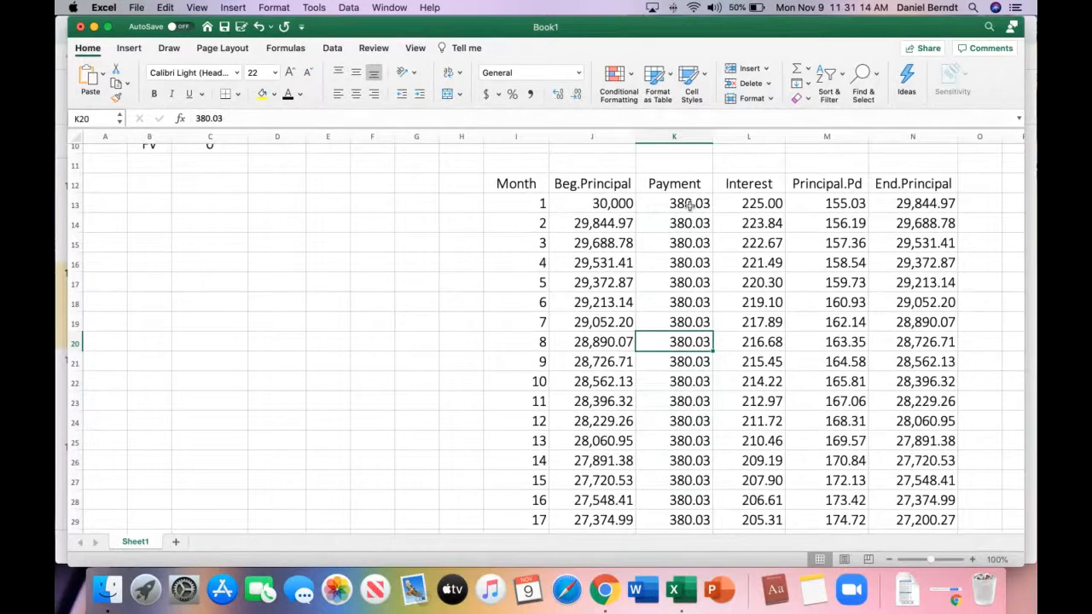
Step: Compare the Interest and Principal.Pd columns across the first five months of the table
click(766, 203)
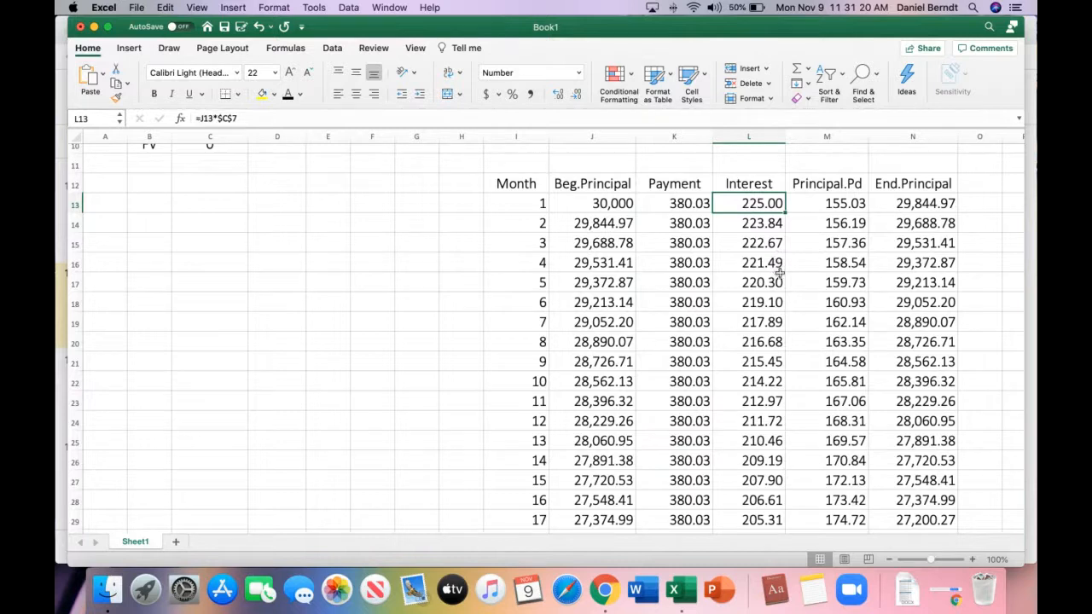
click(845, 266)
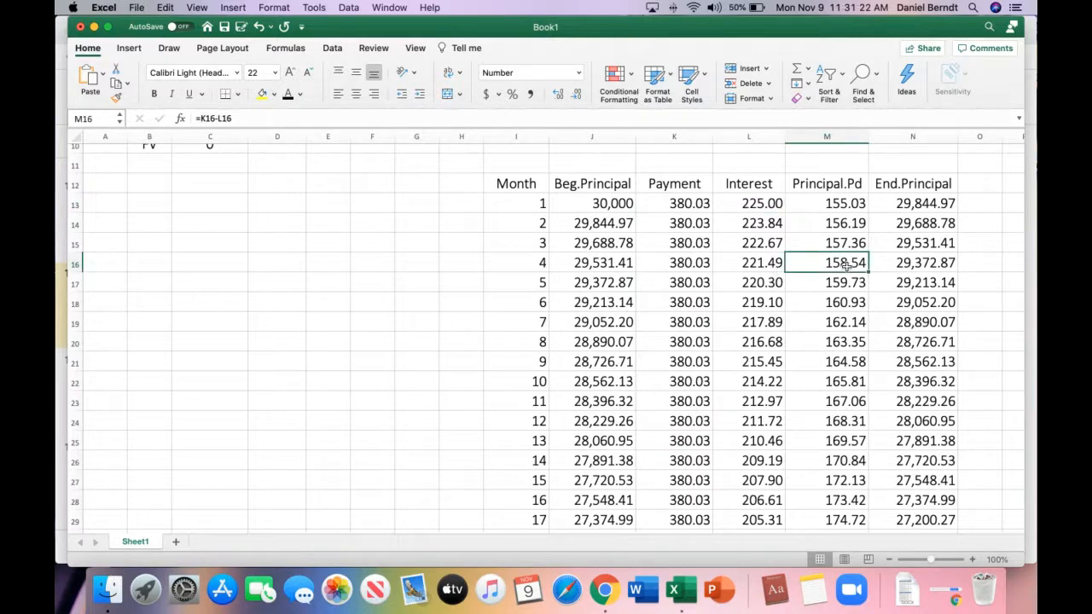
key(Left)
key(Down)
key(Right)
key(Left)
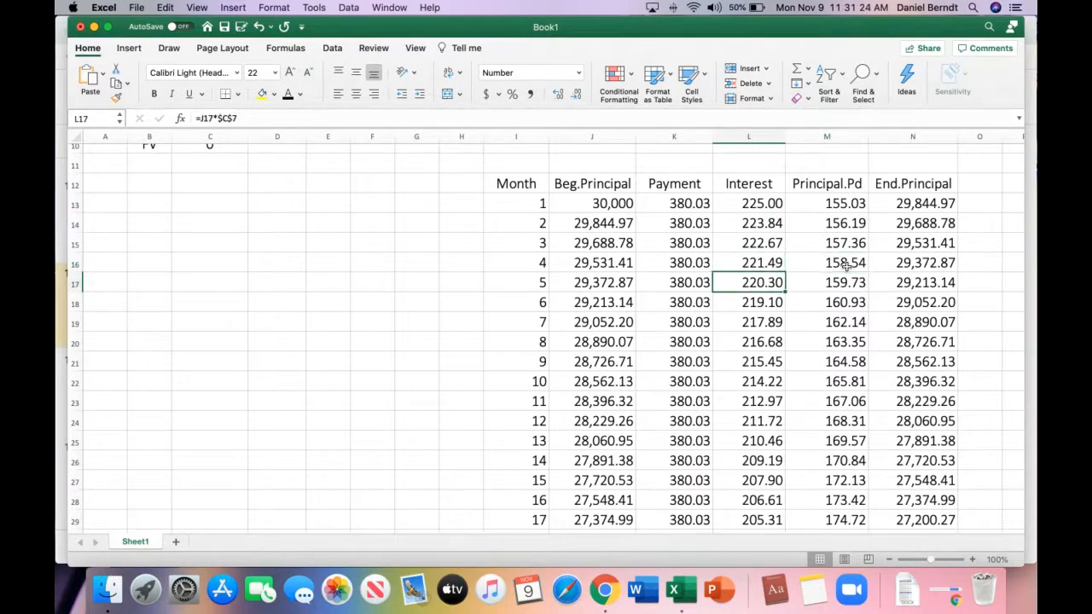
key(Up)
key(Up)
key(Up)
key(Up)
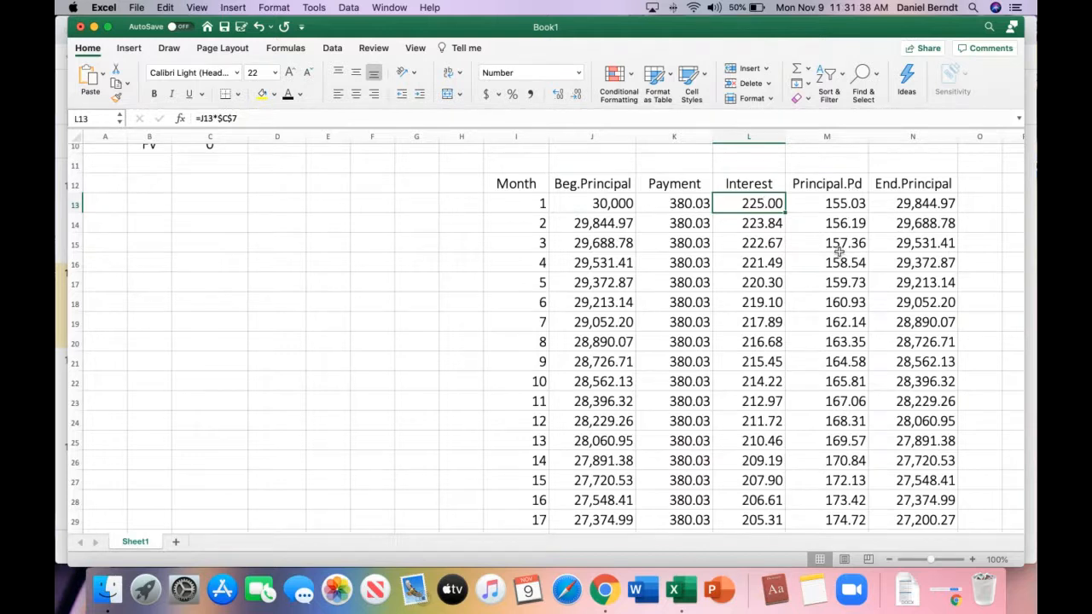
Step: Look for the month where principal paid overtakes interest, comparing both columns in months 31, 30 and 29
scroll(840, 247, down, 6)
scroll(839, 252, down, 4)
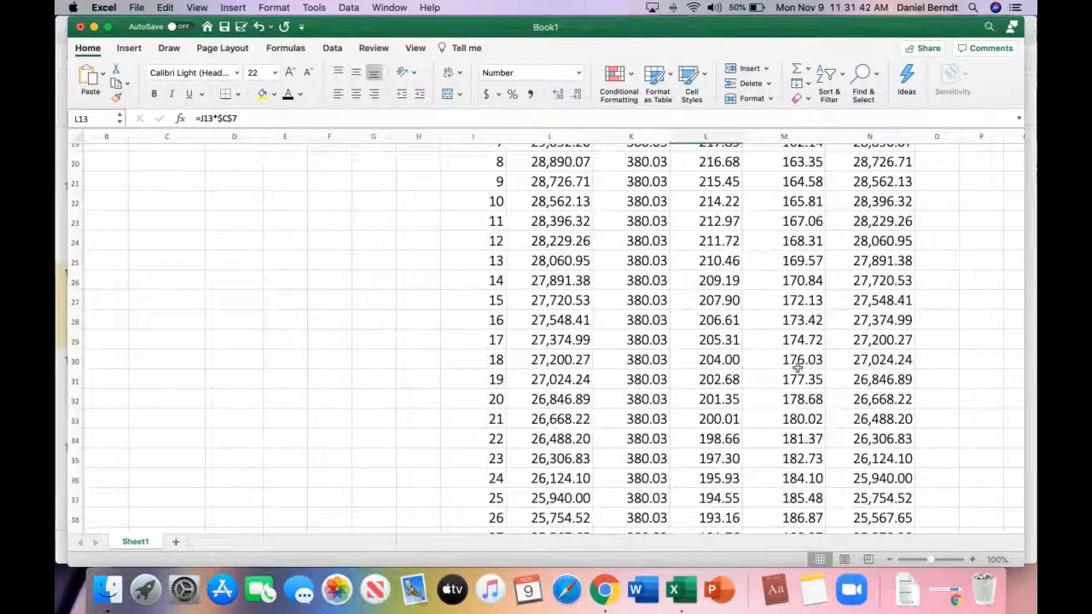
scroll(750, 365, down, 5)
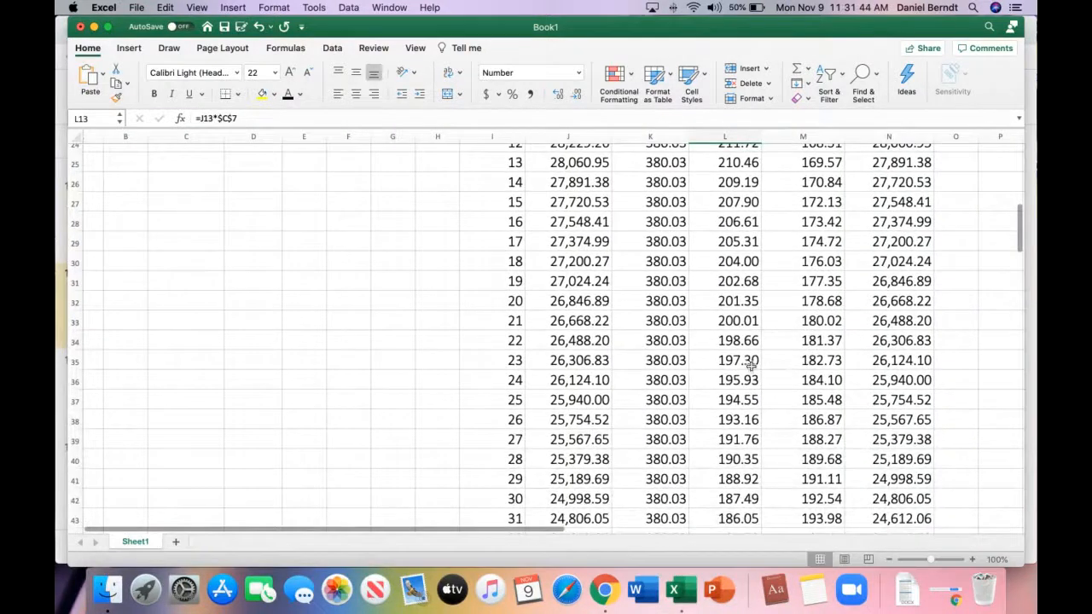
scroll(802, 381, down, 4)
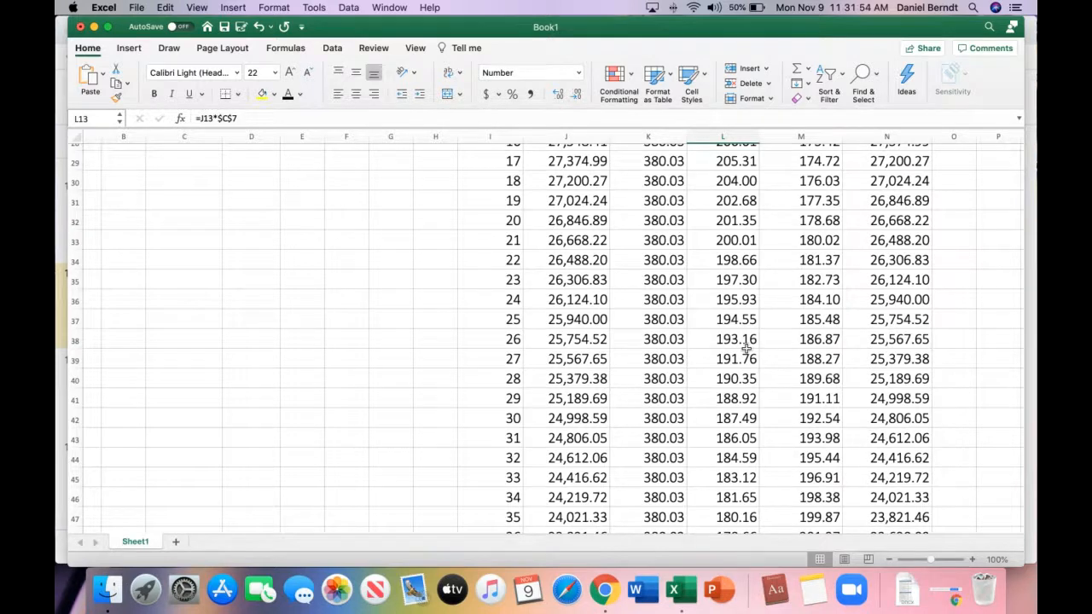
scroll(744, 346, down, 3)
scroll(746, 346, down, 3)
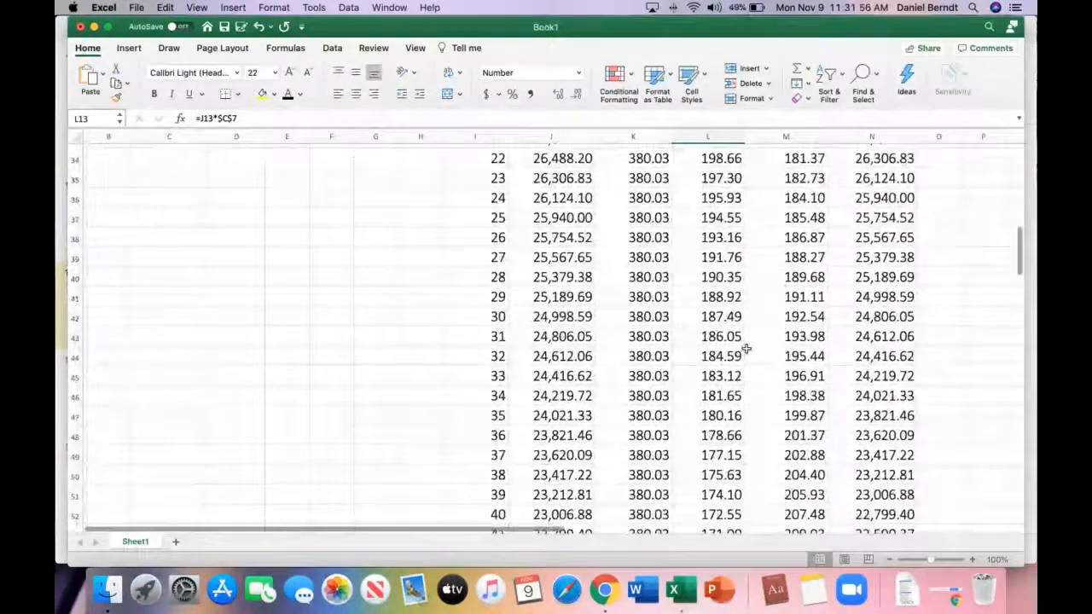
scroll(736, 324, down, 4)
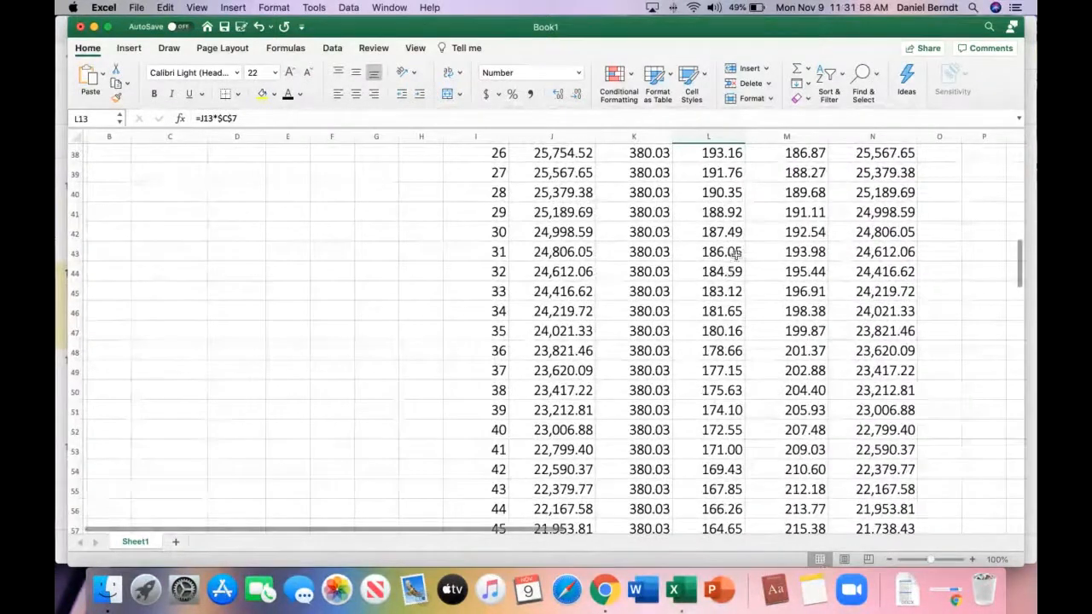
click(730, 252)
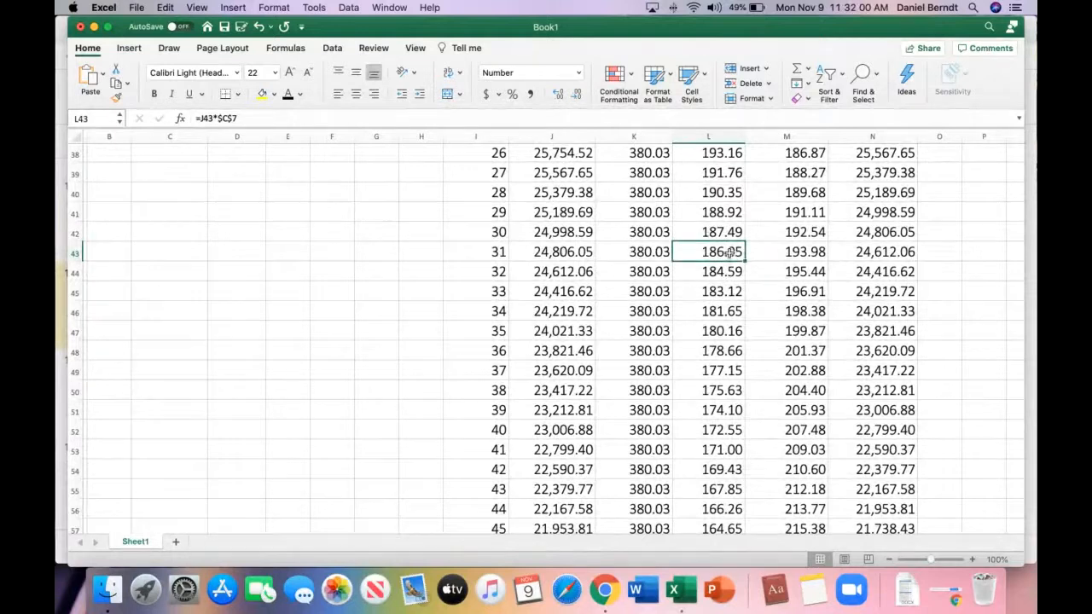
key(Right)
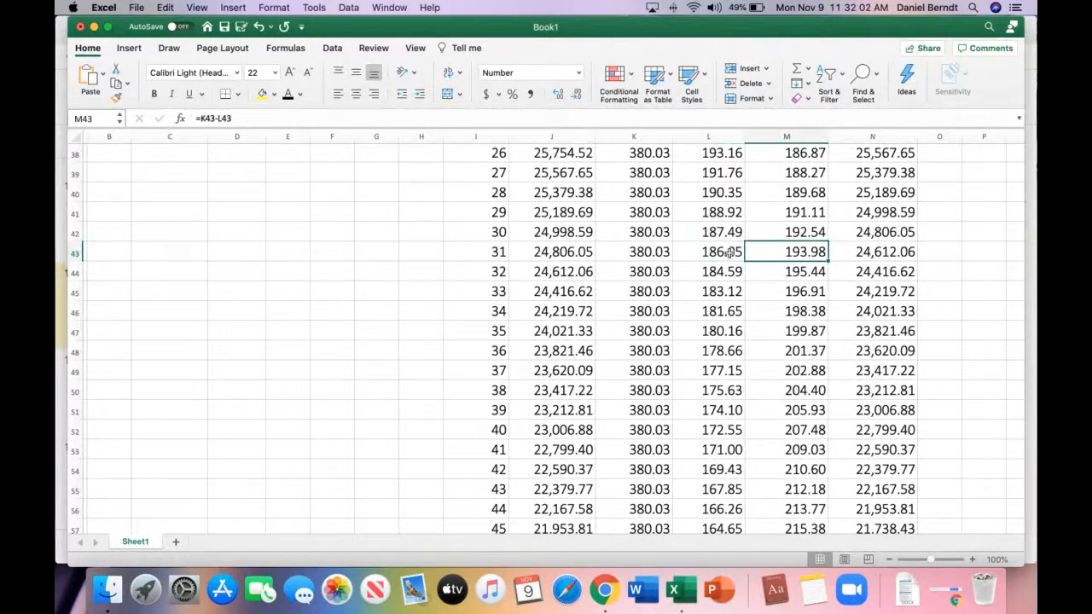
key(Left)
key(Up)
key(Right)
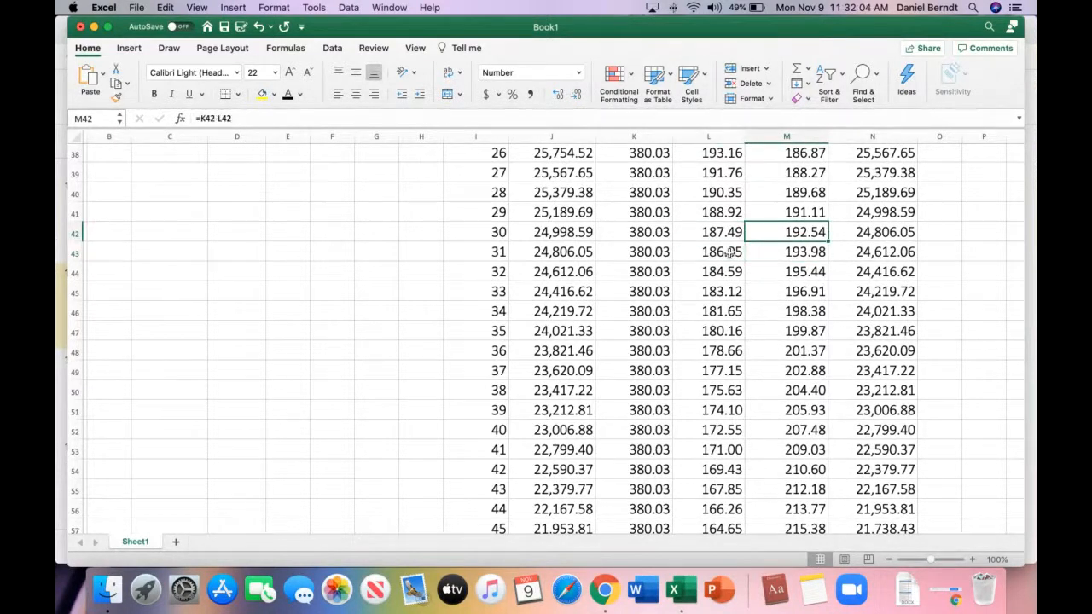
key(Up)
key(Left)
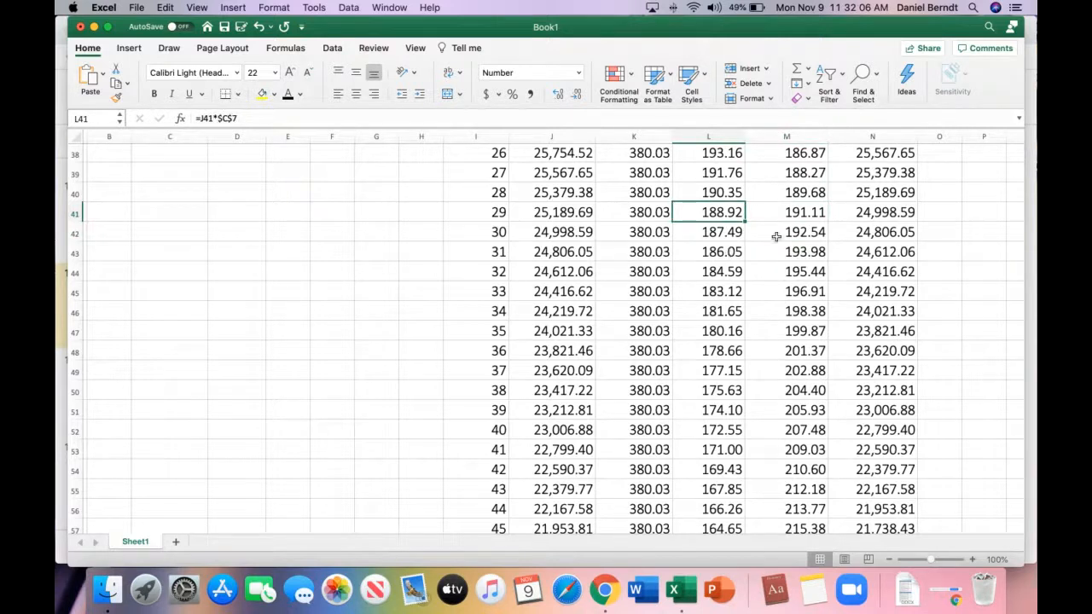
Step: Compare the interest and principal portions of the payments in months 28 and 29
scroll(791, 235, up, 1)
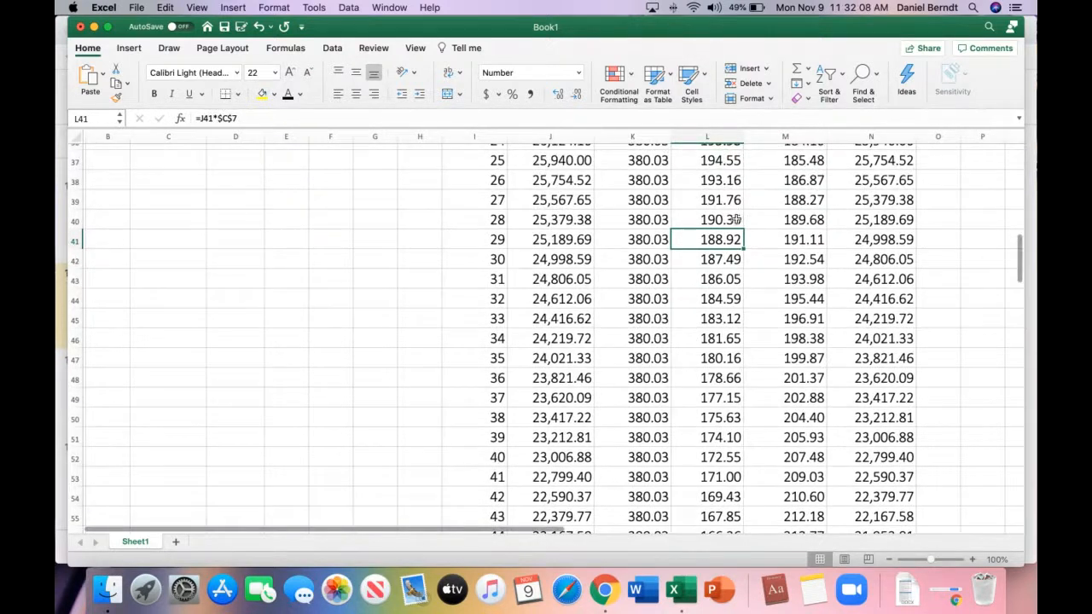
click(736, 220)
key(Right)
key(Left)
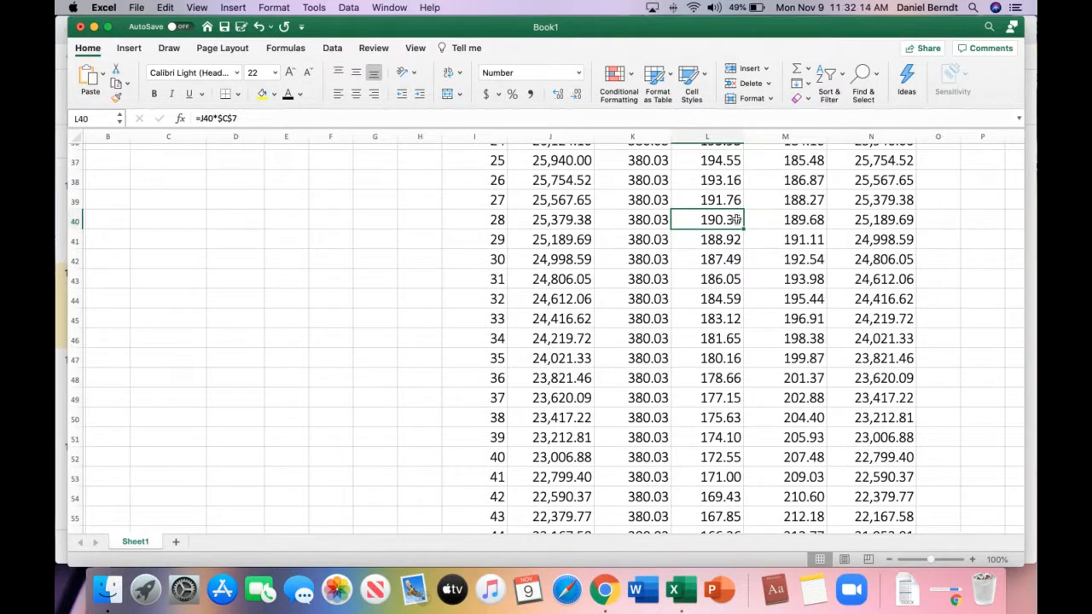
key(Right)
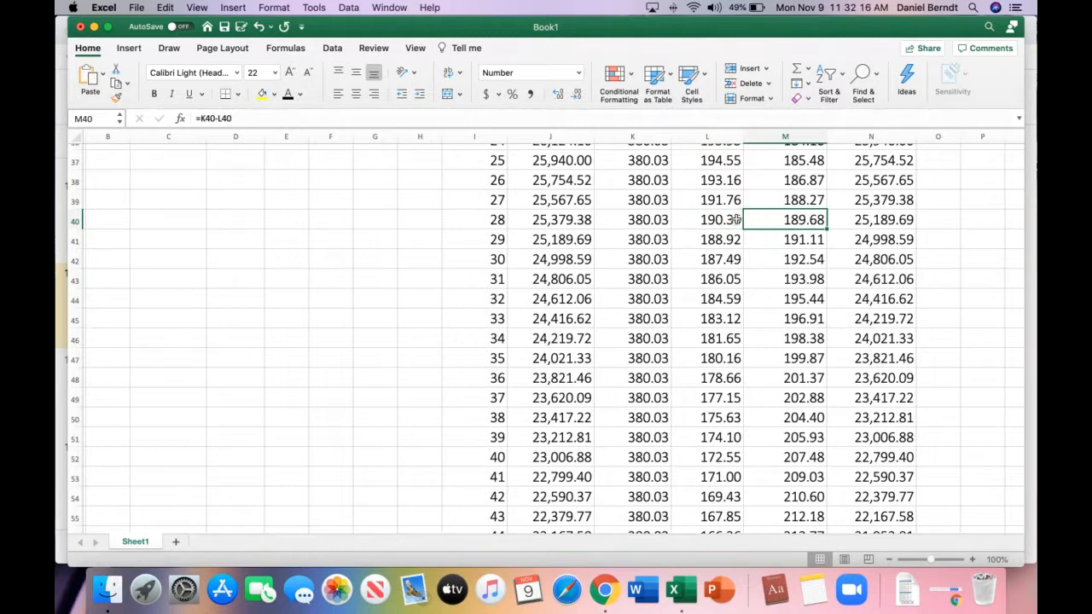
key(Left)
key(Down)
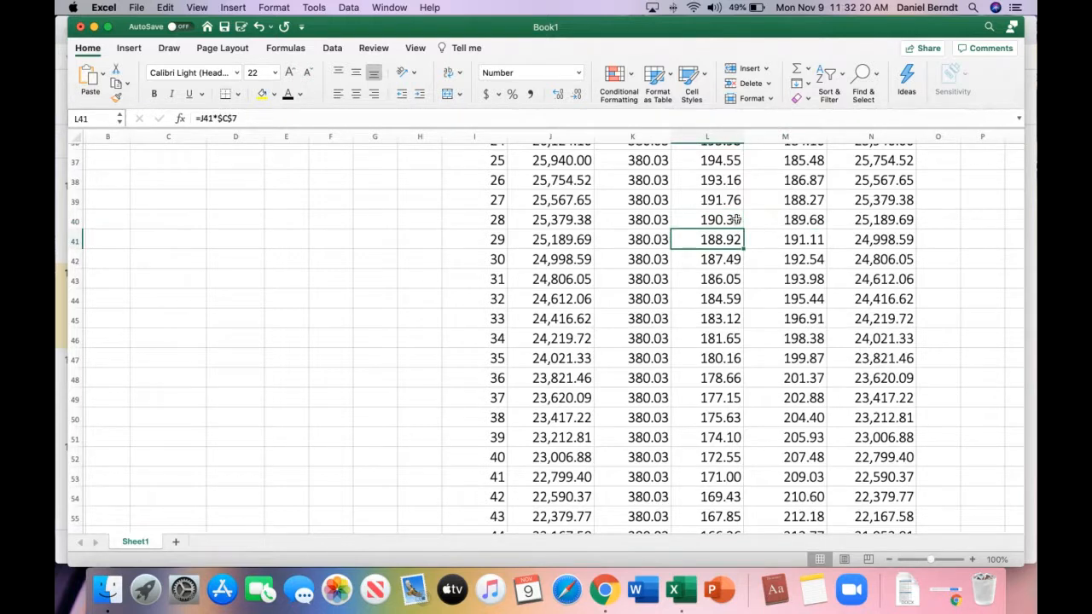
key(Right)
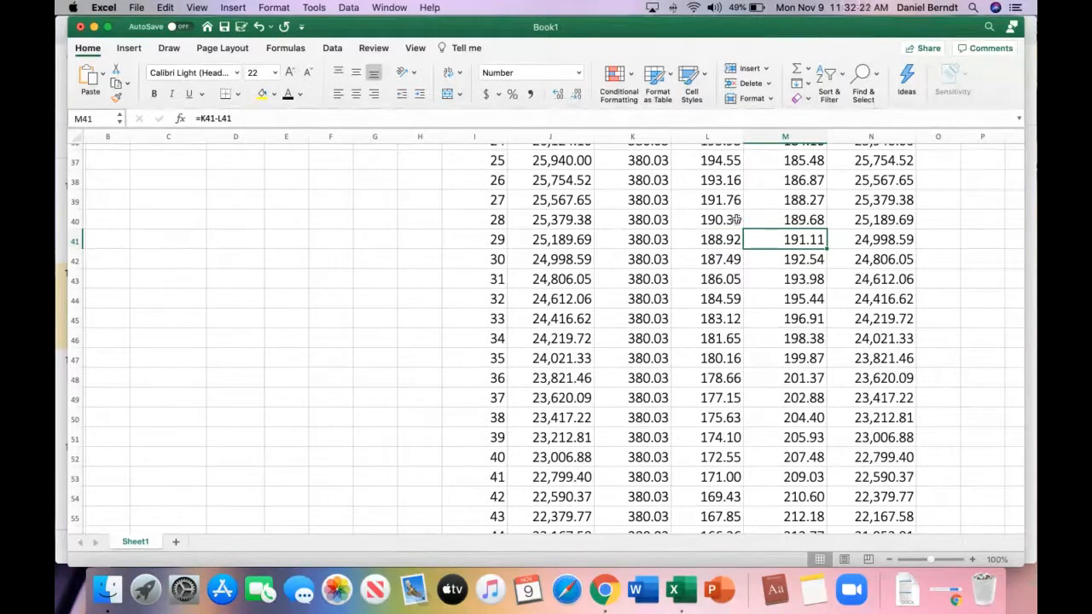
Step: Examine how interest and principal paid develop through the remaining months toward the end of the loan
scroll(741, 256, down, 3)
scroll(740, 256, down, 1)
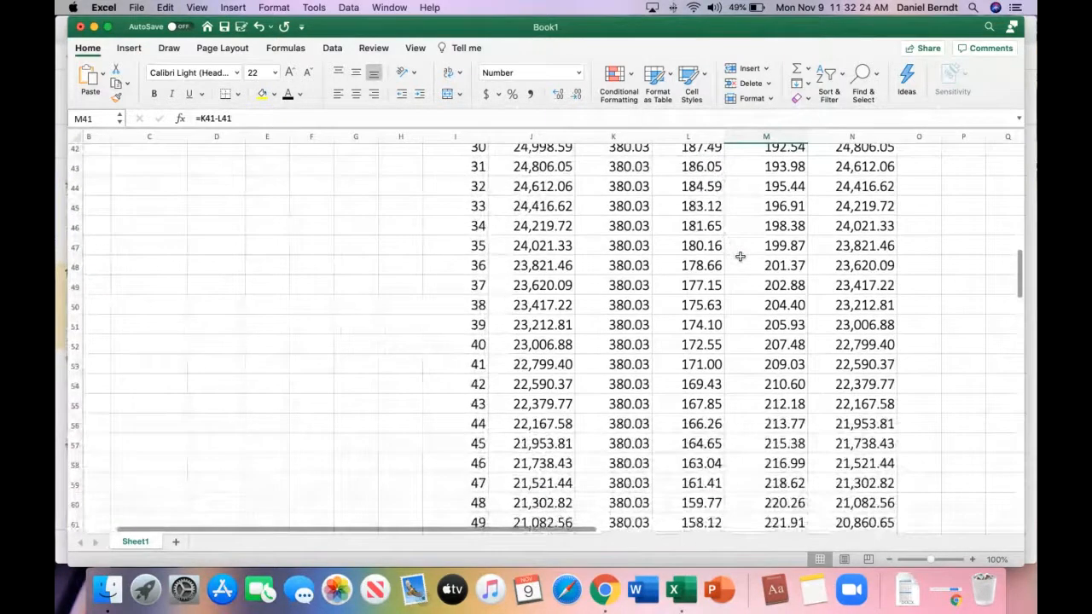
scroll(734, 369, down, 5)
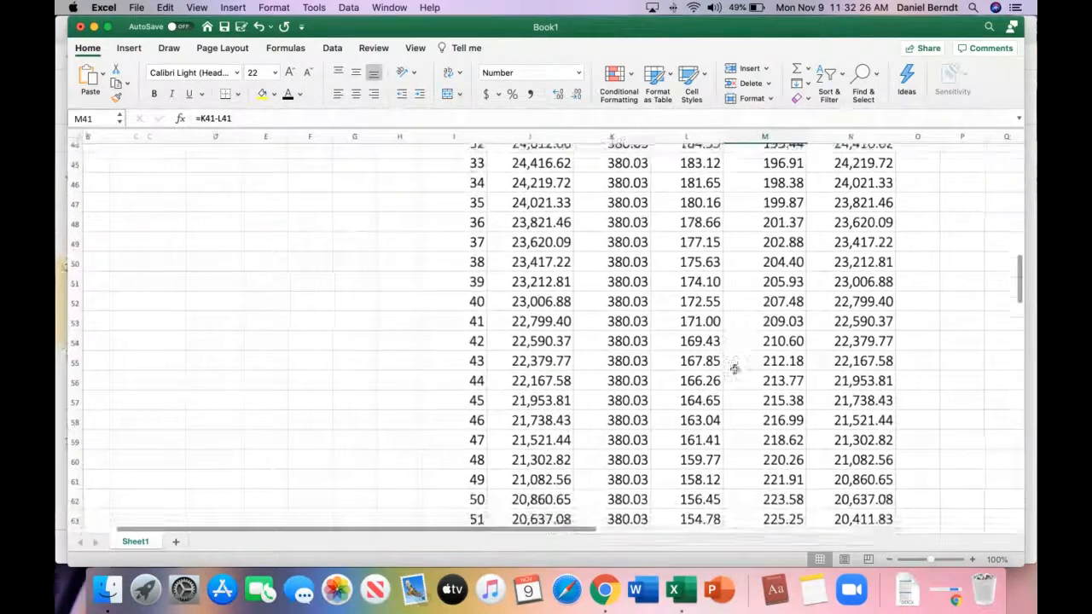
scroll(743, 364, down, 10)
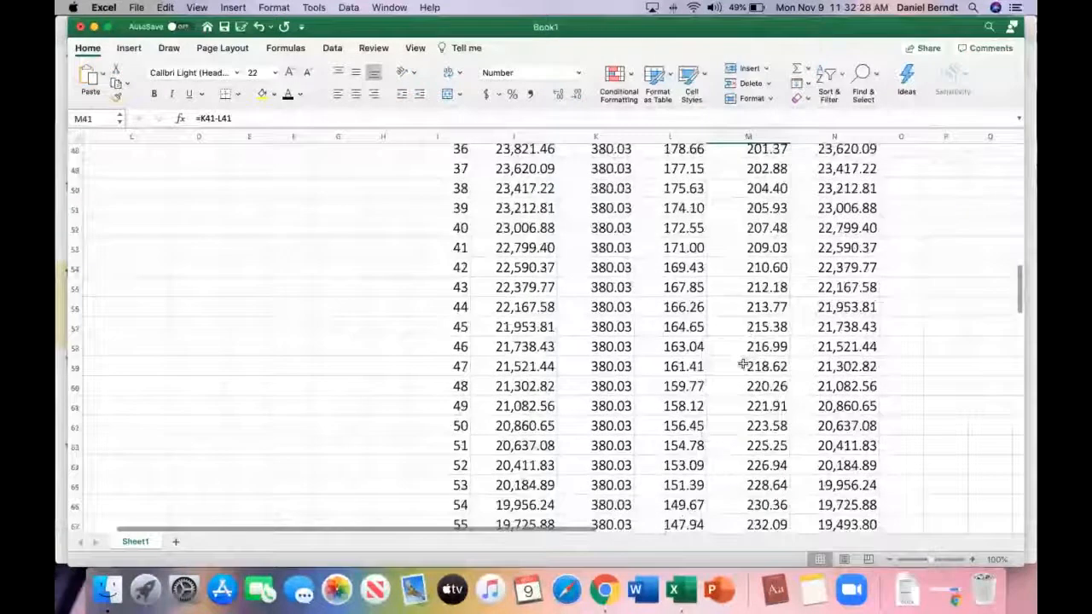
scroll(743, 364, down, 20)
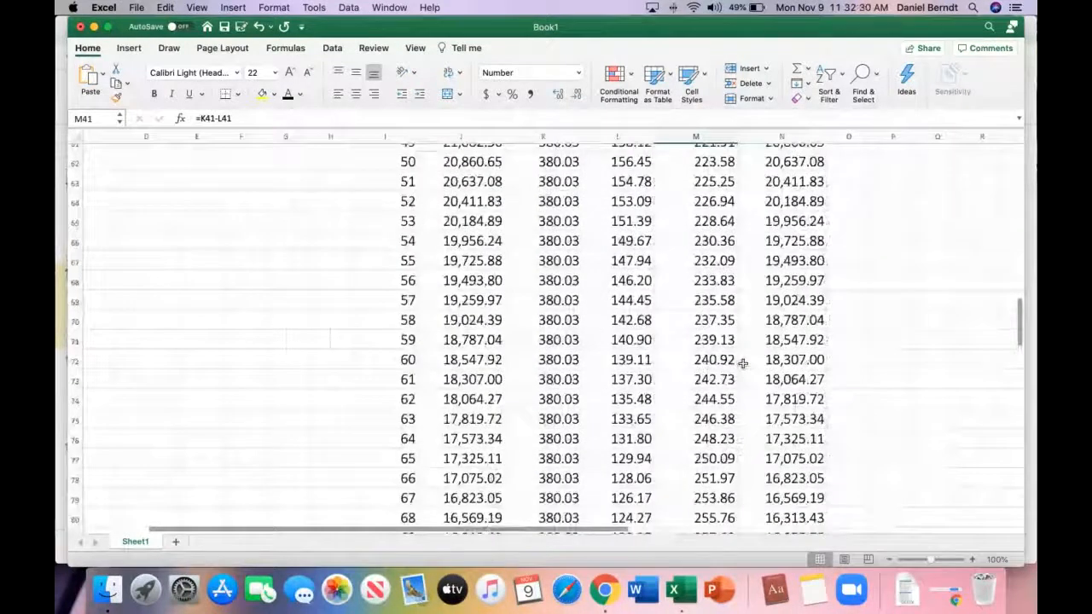
scroll(743, 365, down, 18)
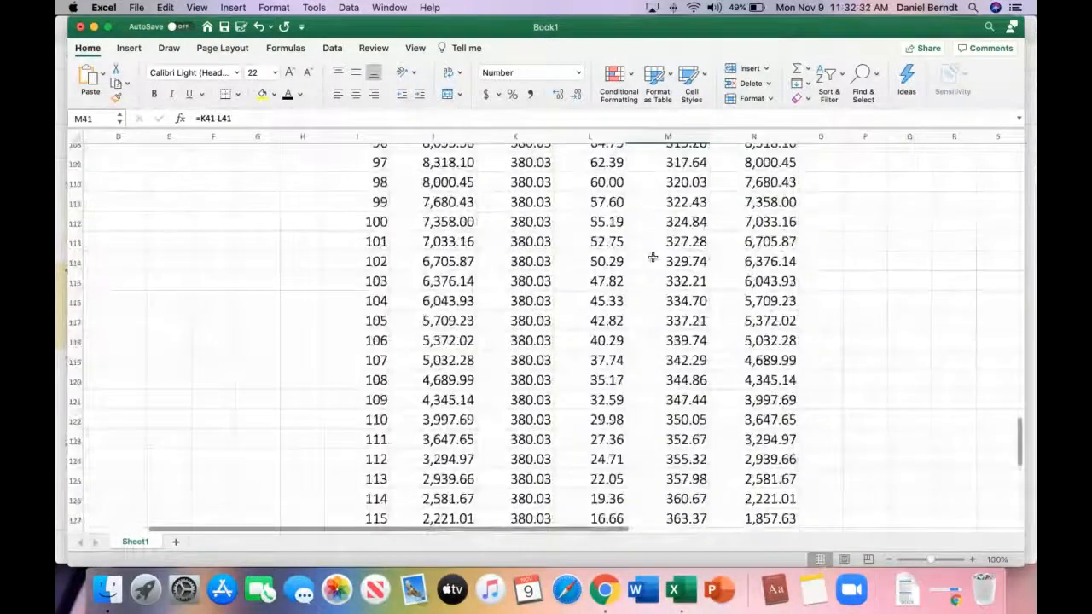
Step: Reread the loan question in row 2 and look up the second payment's interest in the month 2 row
scroll(653, 253, up, 8)
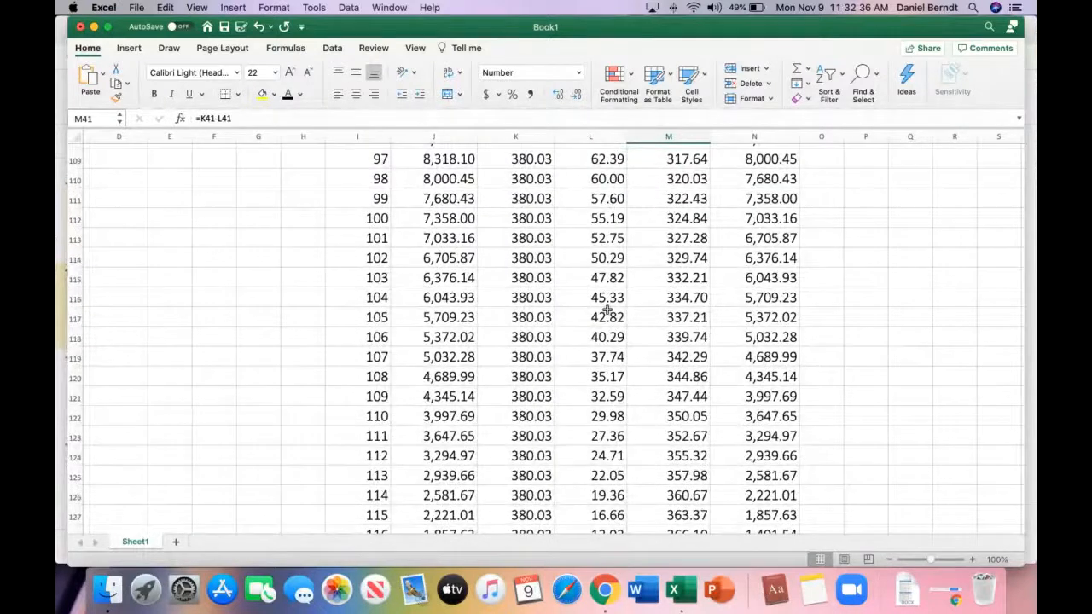
scroll(687, 350, up, 15)
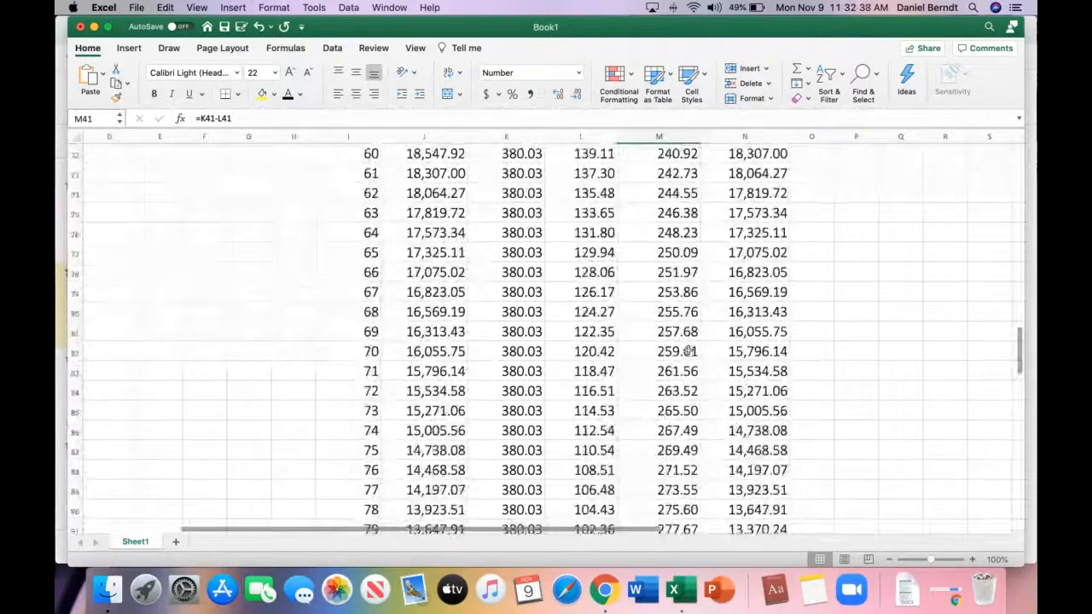
scroll(688, 350, up, 4)
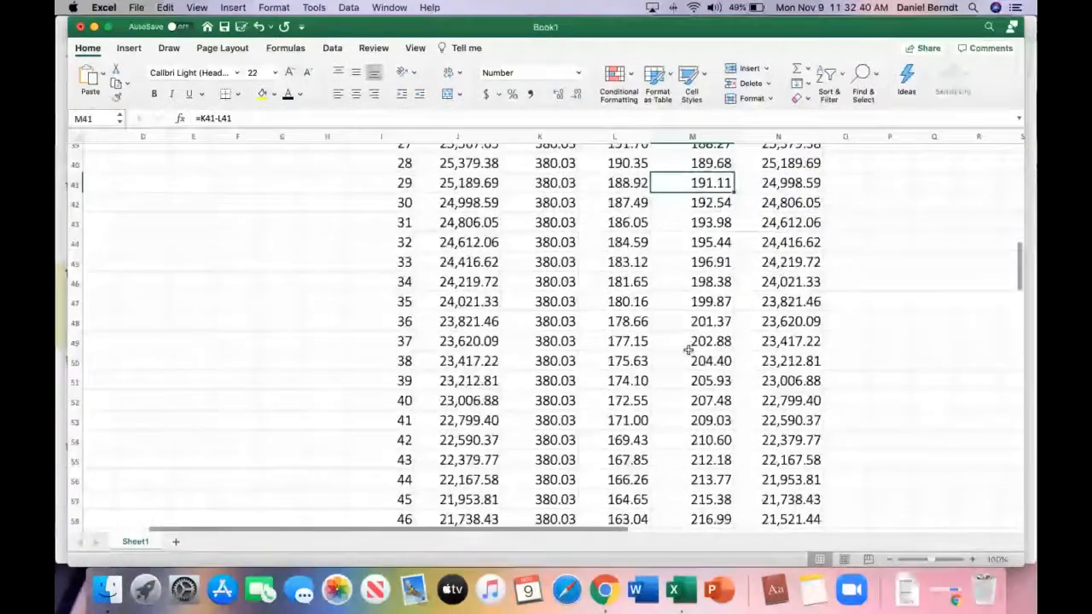
scroll(688, 350, up, 7)
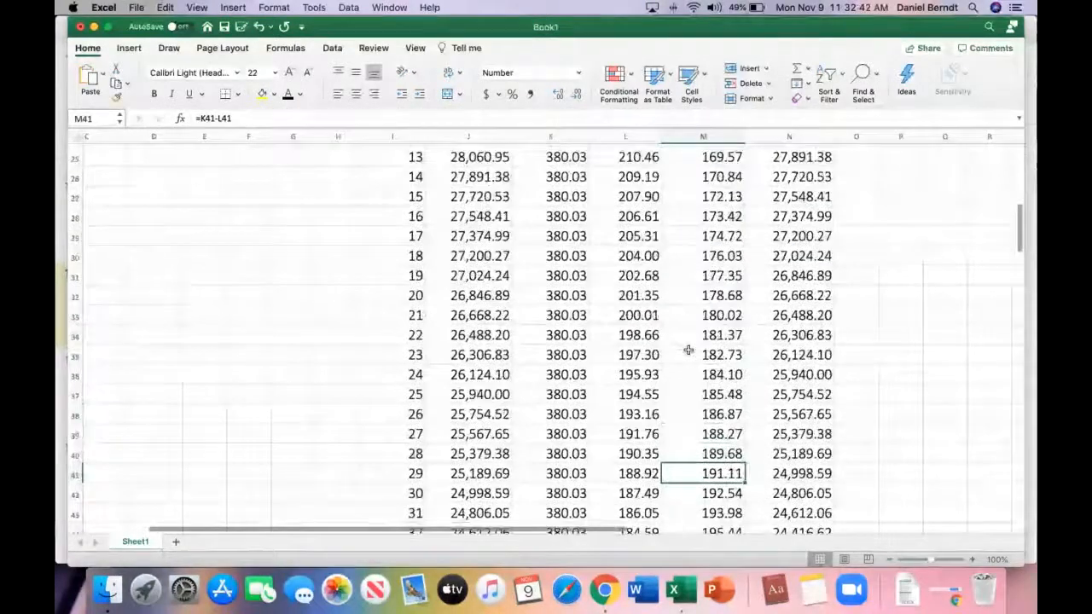
scroll(687, 351, up, 5)
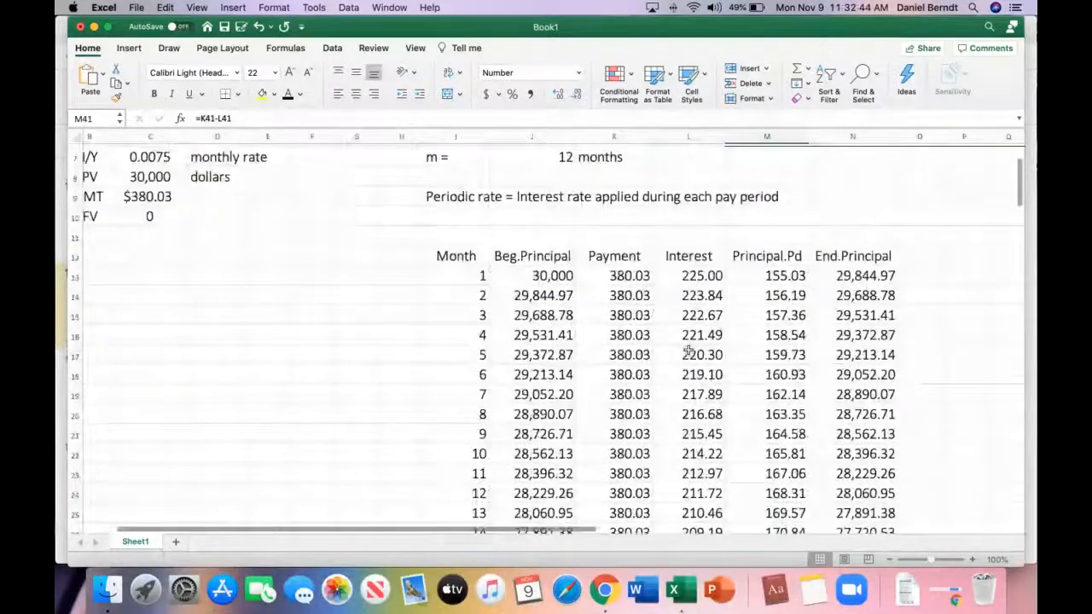
scroll(687, 350, up, 2)
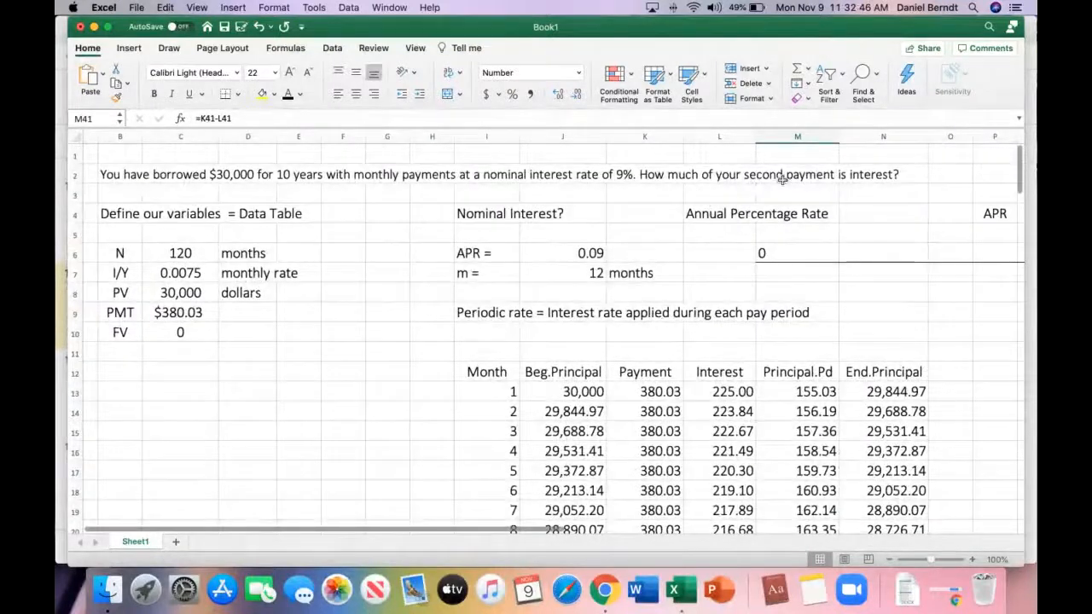
scroll(848, 227, down, 2)
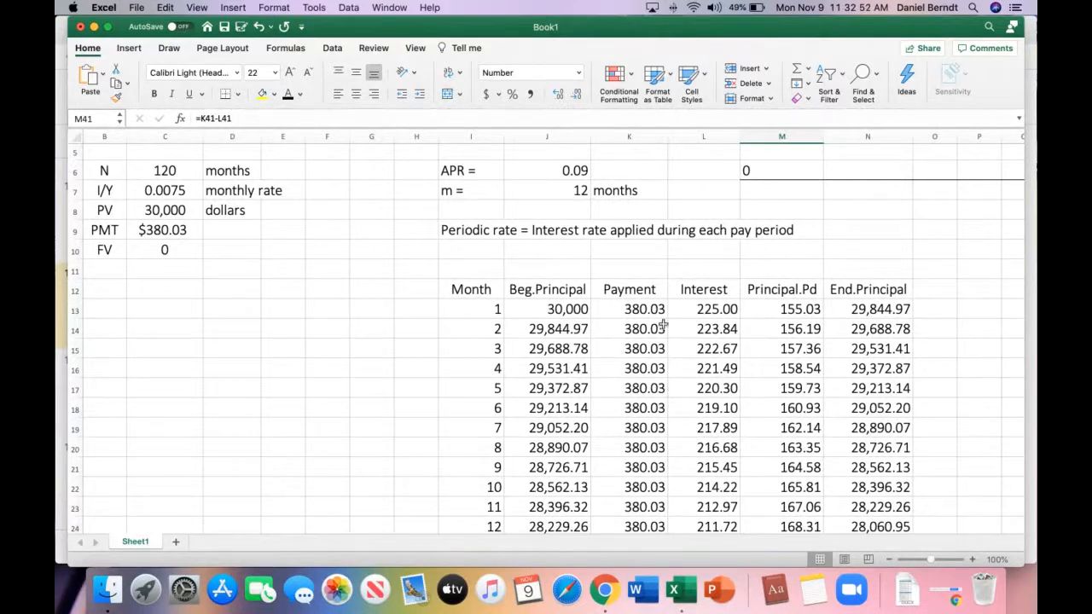
Step: Highlight the month 2 interest value in cell L14 with red, bold text
click(724, 330)
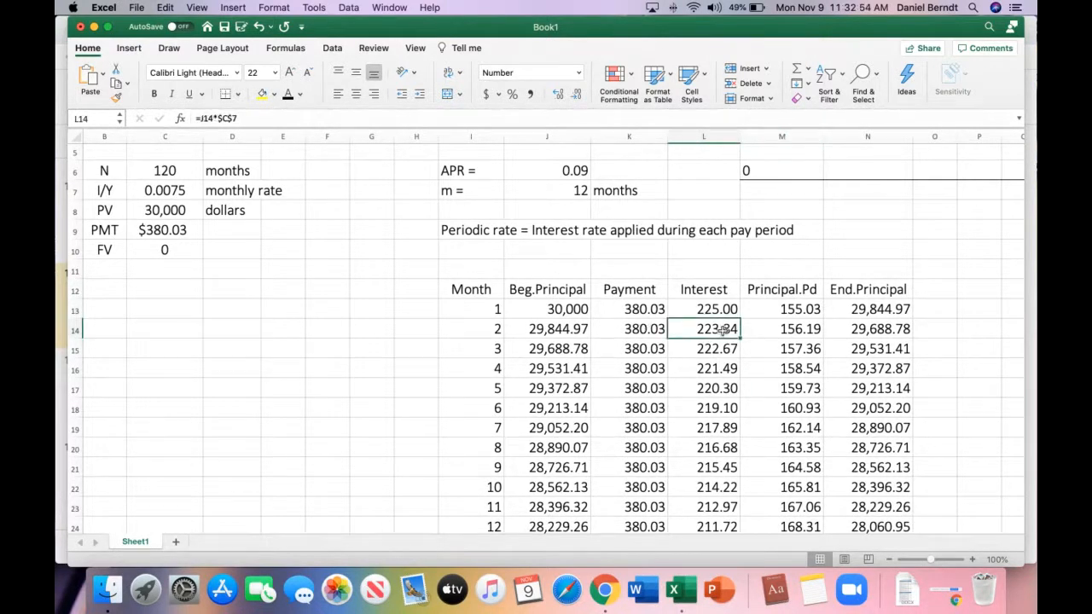
click(299, 94)
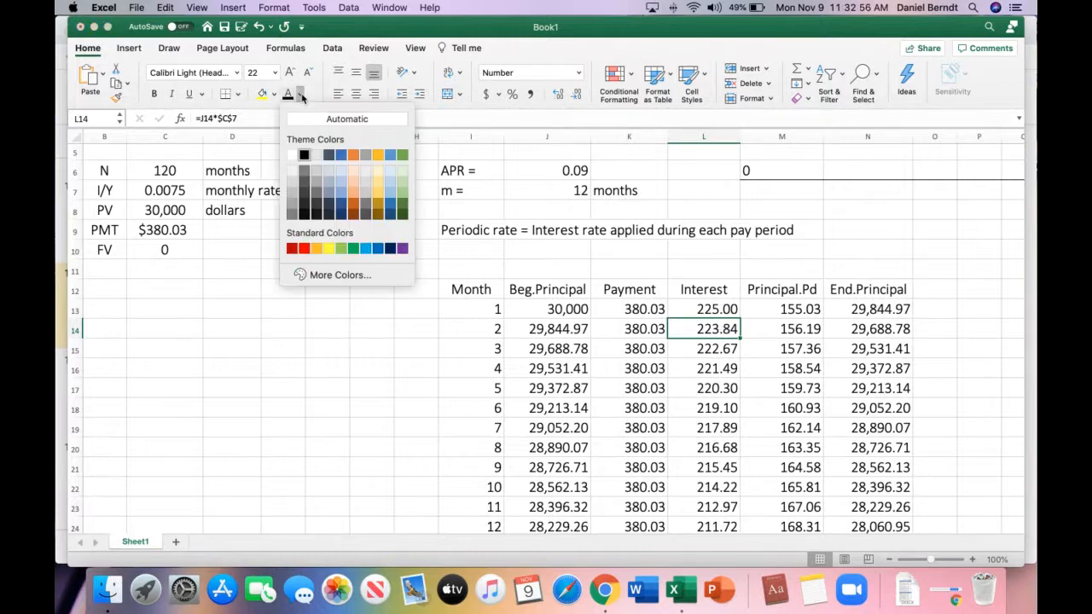
click(304, 248)
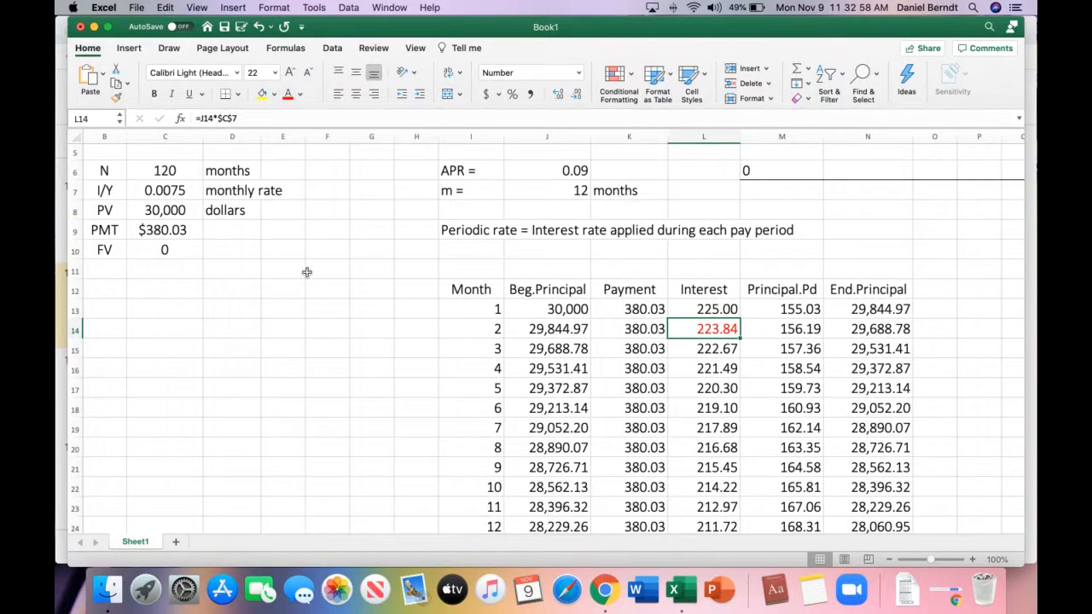
click(332, 370)
click(724, 329)
click(155, 94)
click(354, 445)
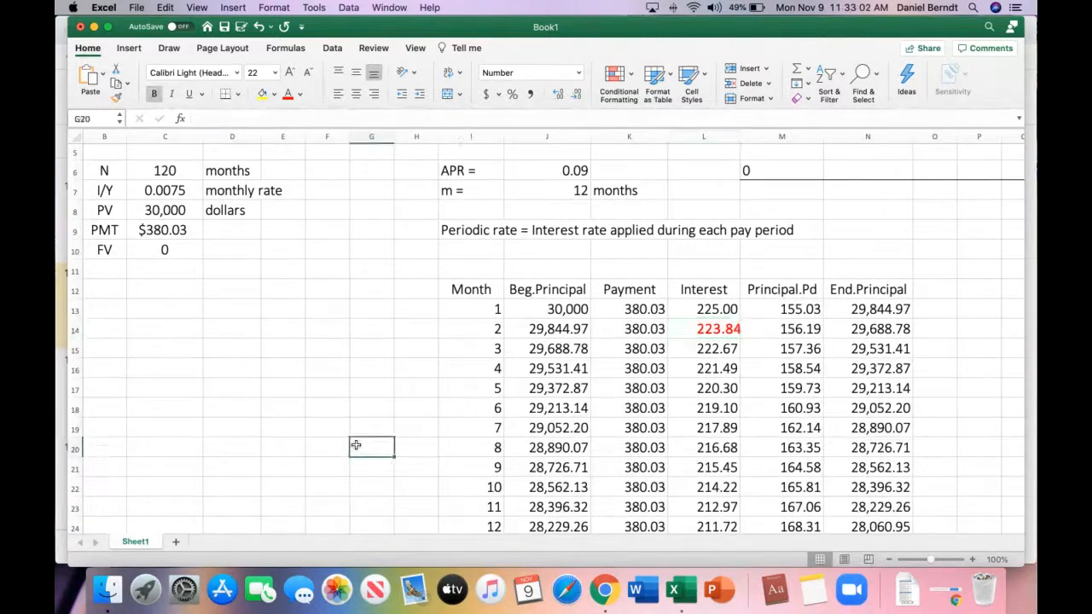
Step: Narrow the Interest column slightly and right-align the month 2 interest value after trying centre alignment
click(726, 328)
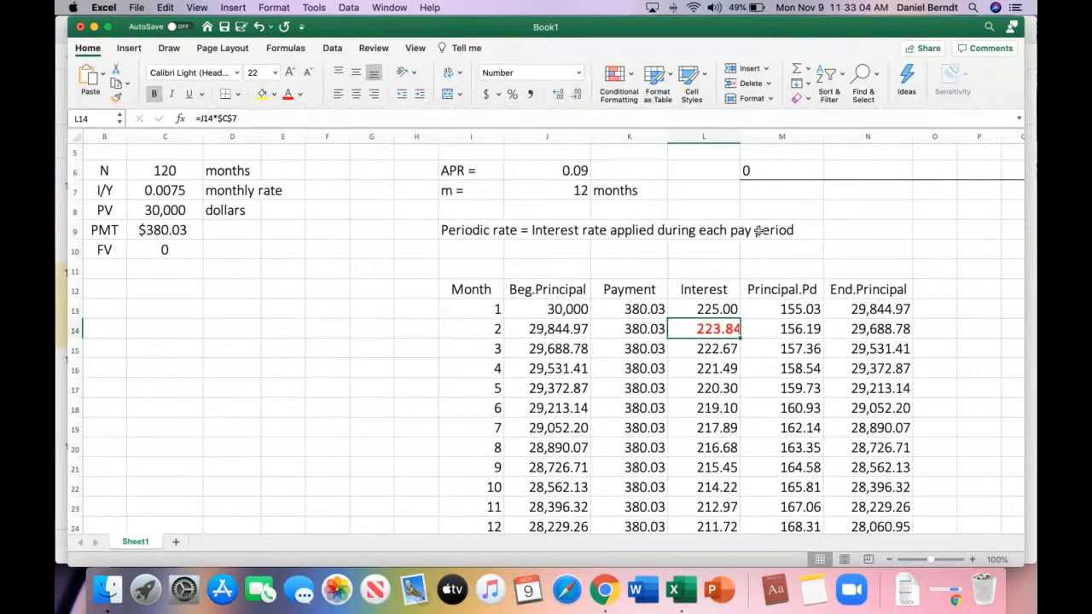
drag(739, 137, 738, 139)
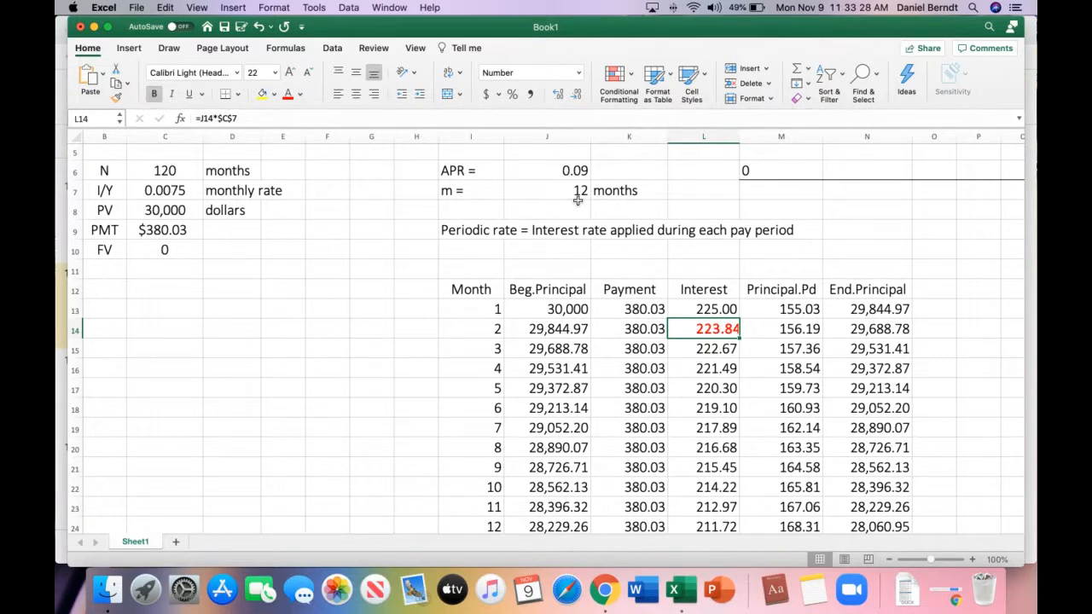
click(354, 96)
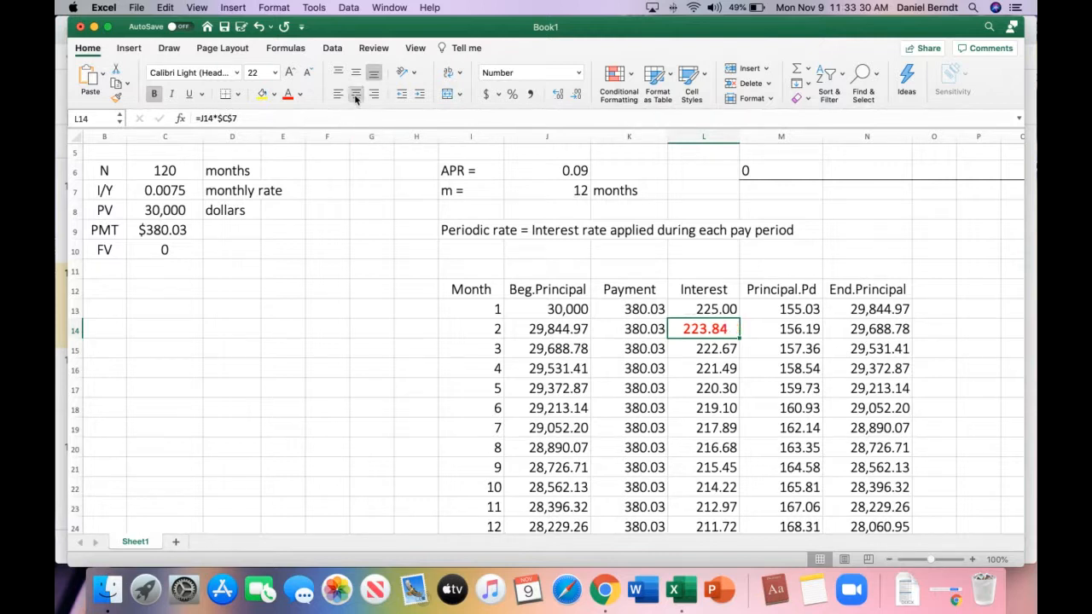
click(371, 94)
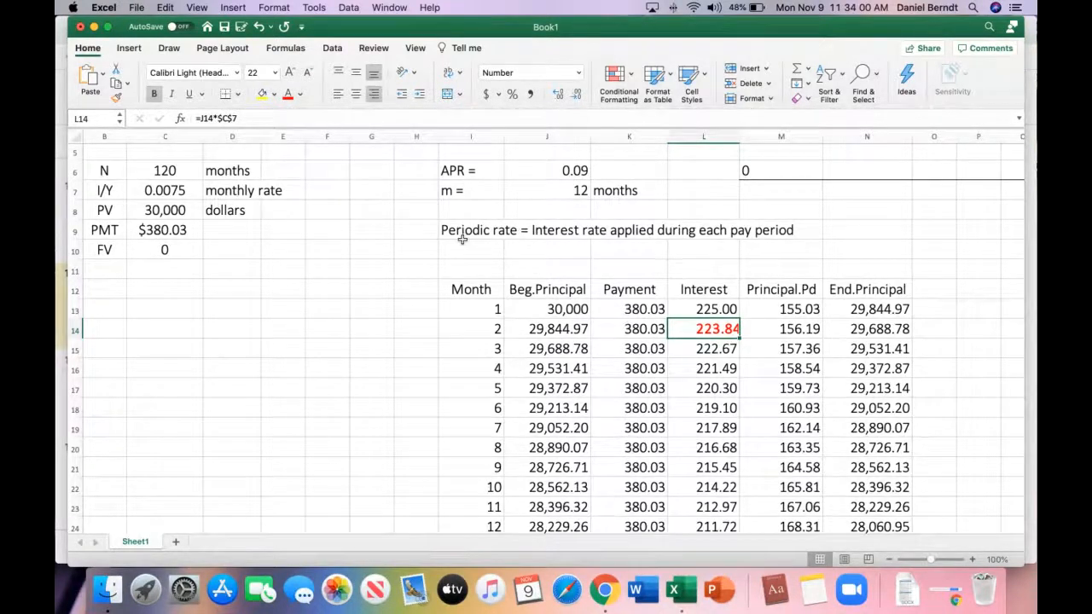
Step: Examine how the first month's payment, interest, principal paid and ending principal are calculated in the amortization table
scroll(461, 240, up, 3)
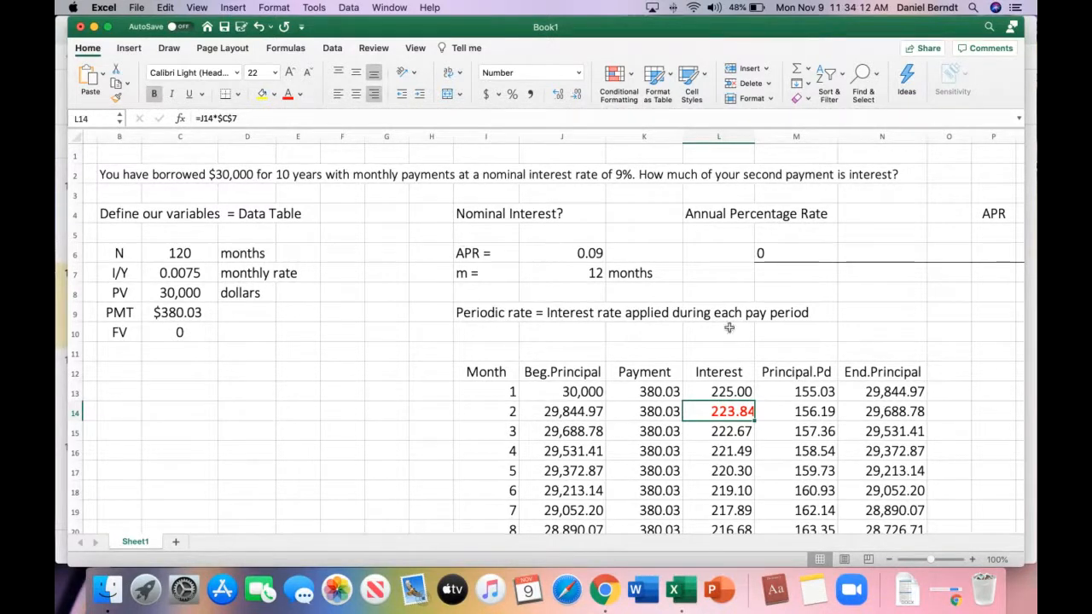
scroll(858, 352, down, 1)
scroll(858, 352, down, 8)
scroll(858, 352, right, 1)
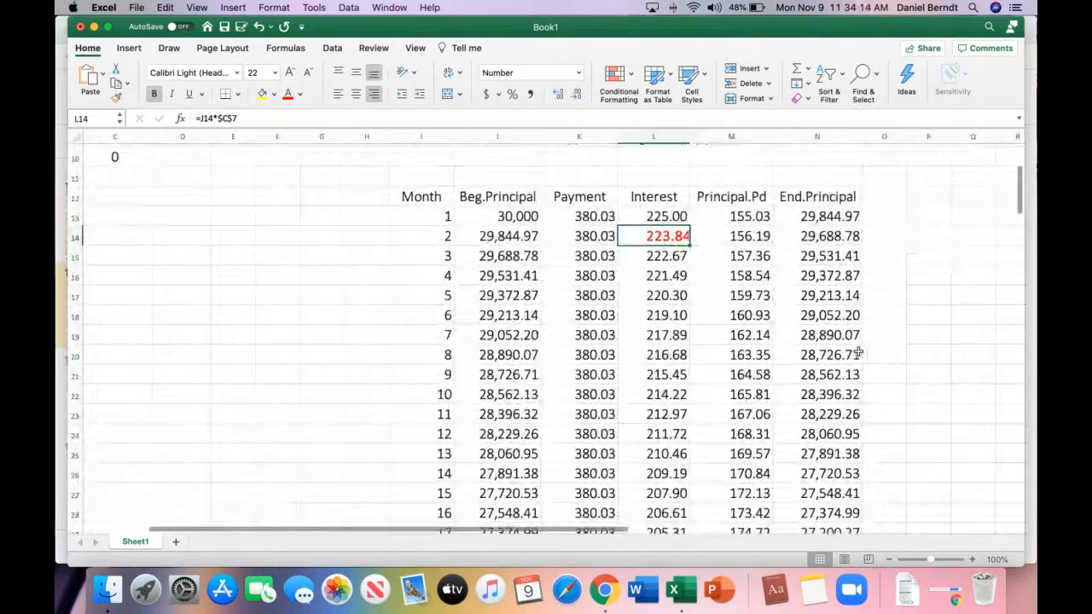
scroll(858, 352, up, 3)
scroll(858, 352, left, 1)
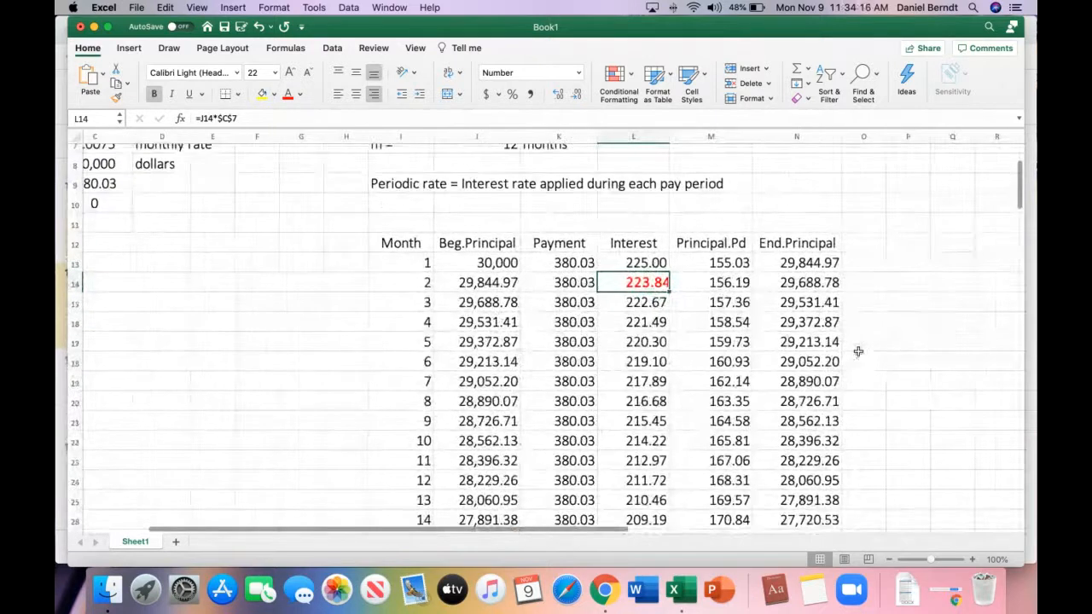
click(816, 259)
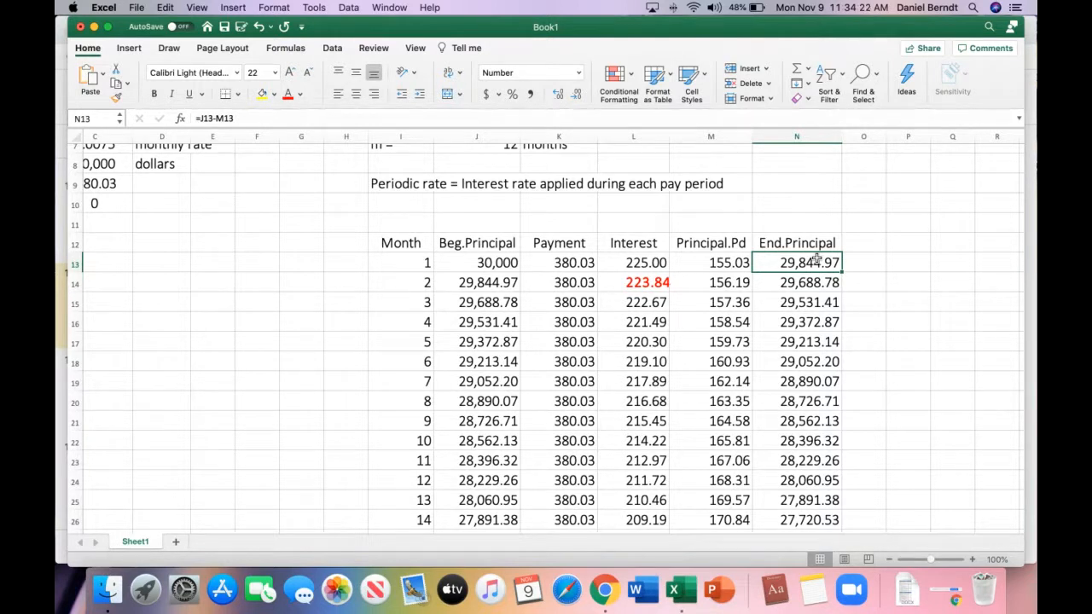
click(512, 264)
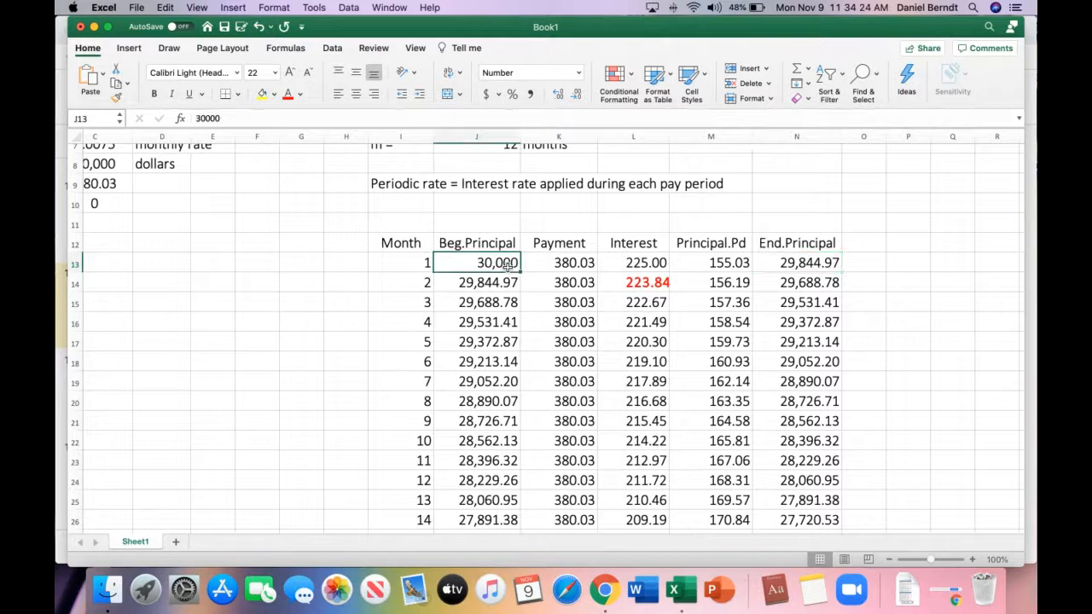
click(735, 264)
click(568, 263)
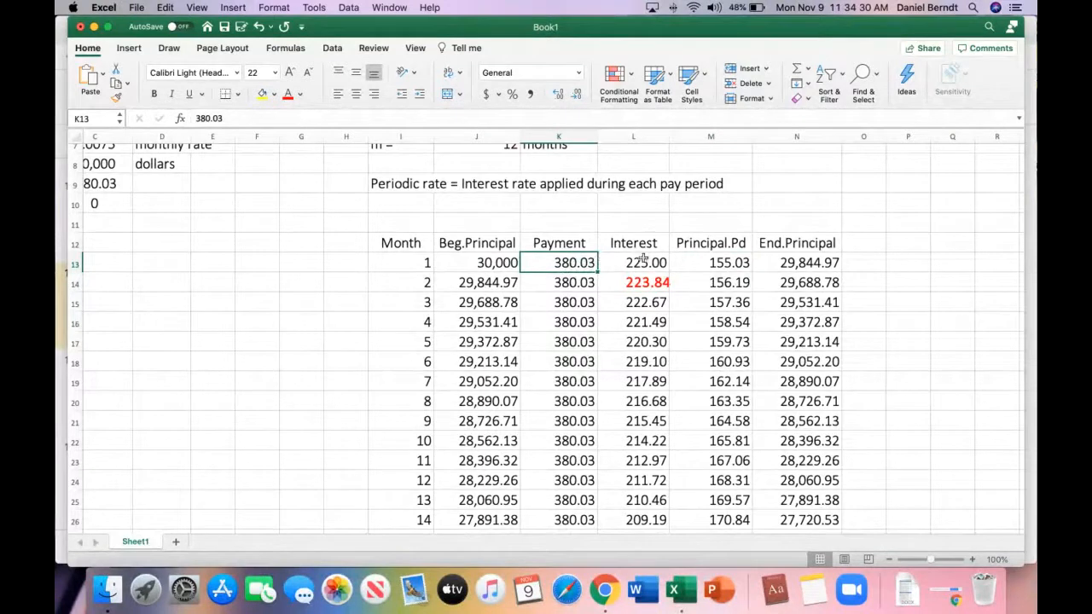
click(701, 261)
click(648, 261)
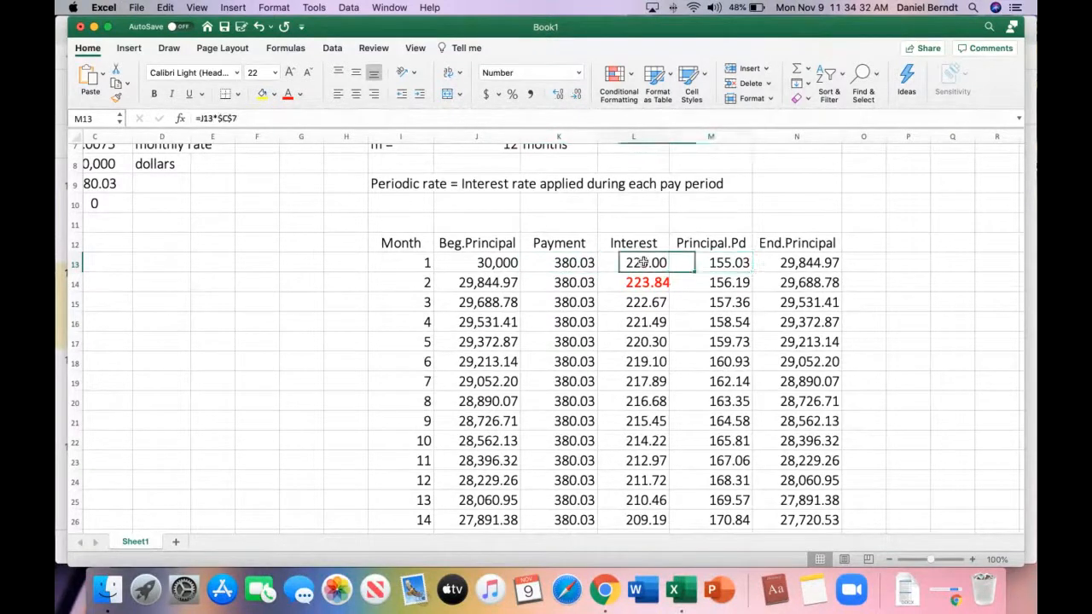
click(697, 267)
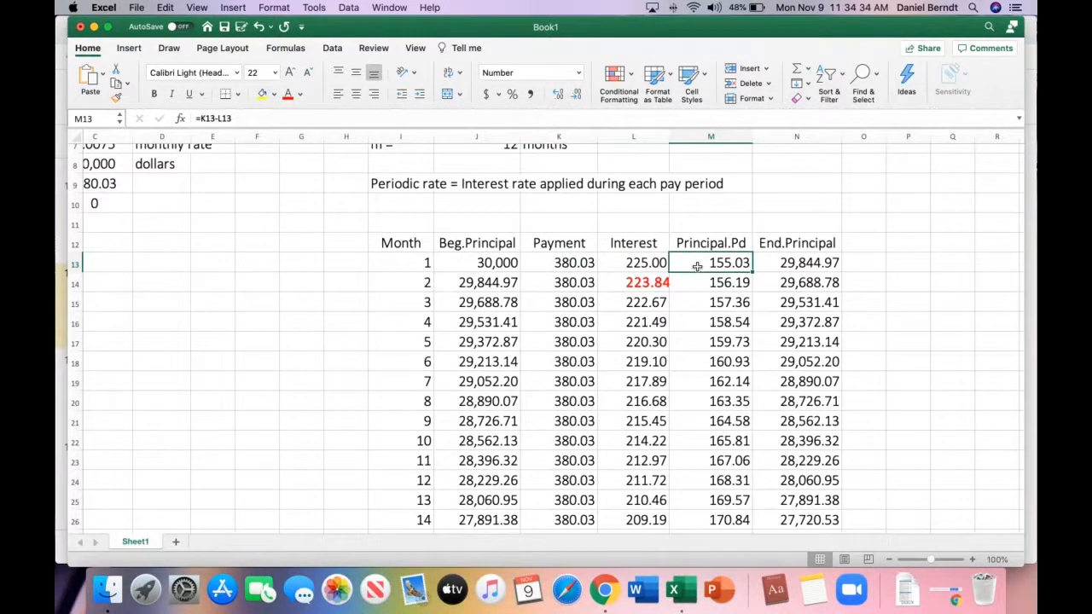
click(576, 263)
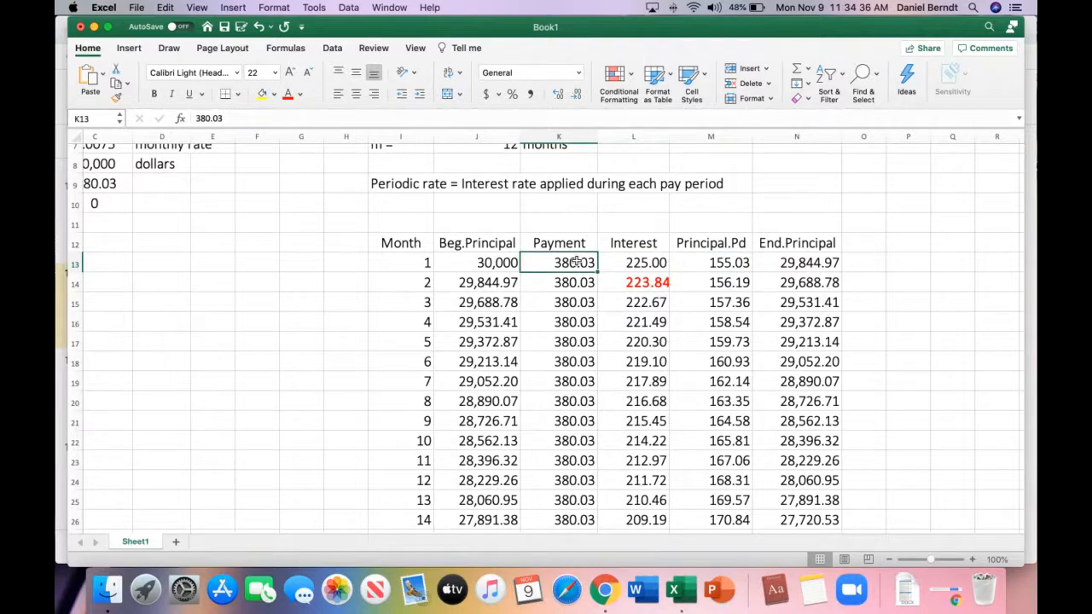
click(621, 262)
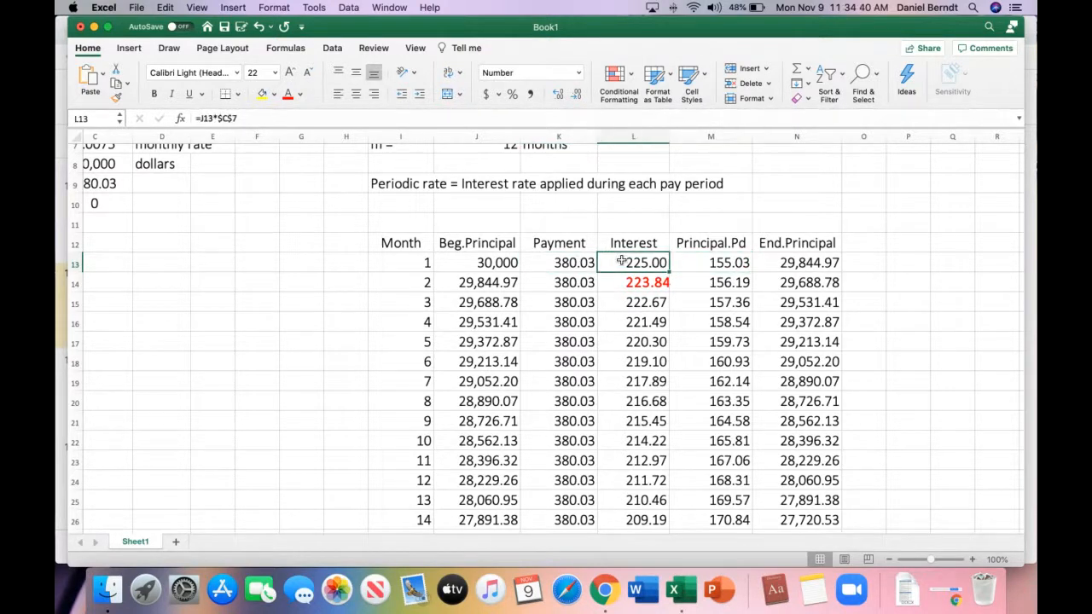
key(Left)
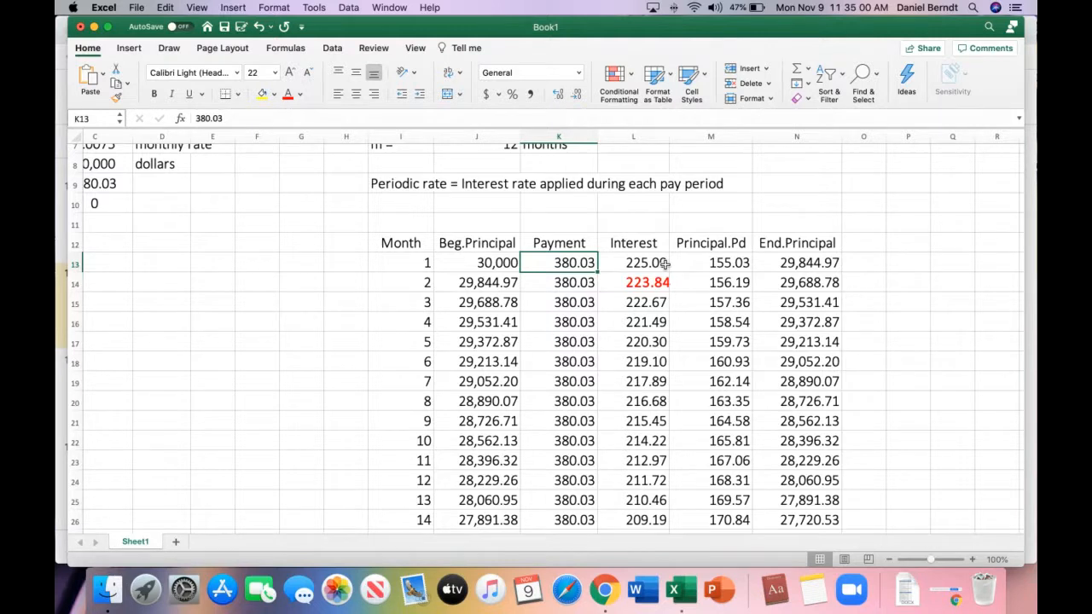
scroll(610, 271, up, 5)
scroll(611, 271, left, 3)
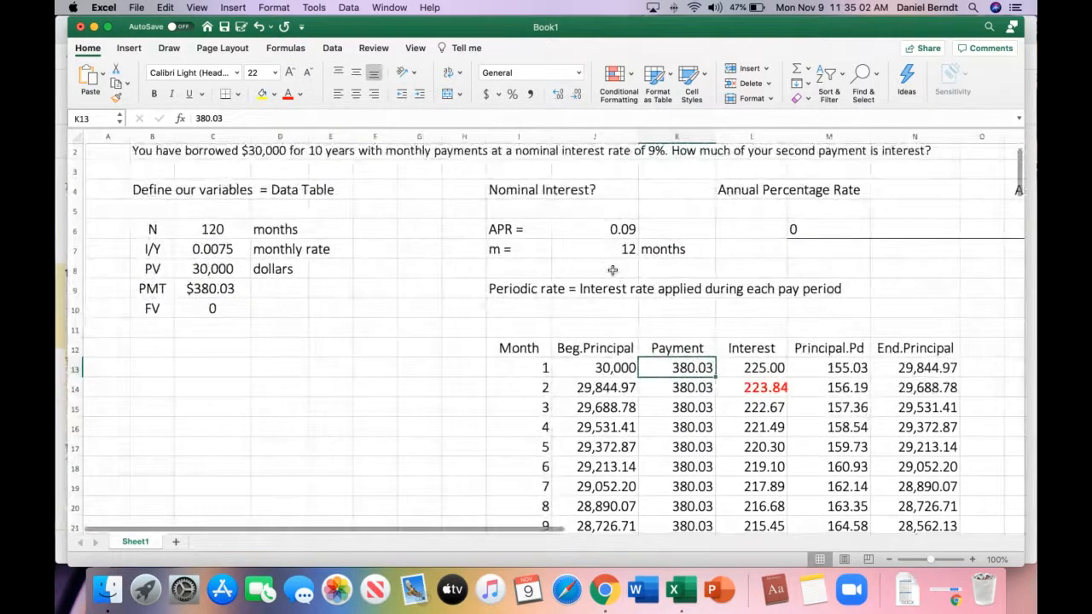
scroll(613, 271, down, 2)
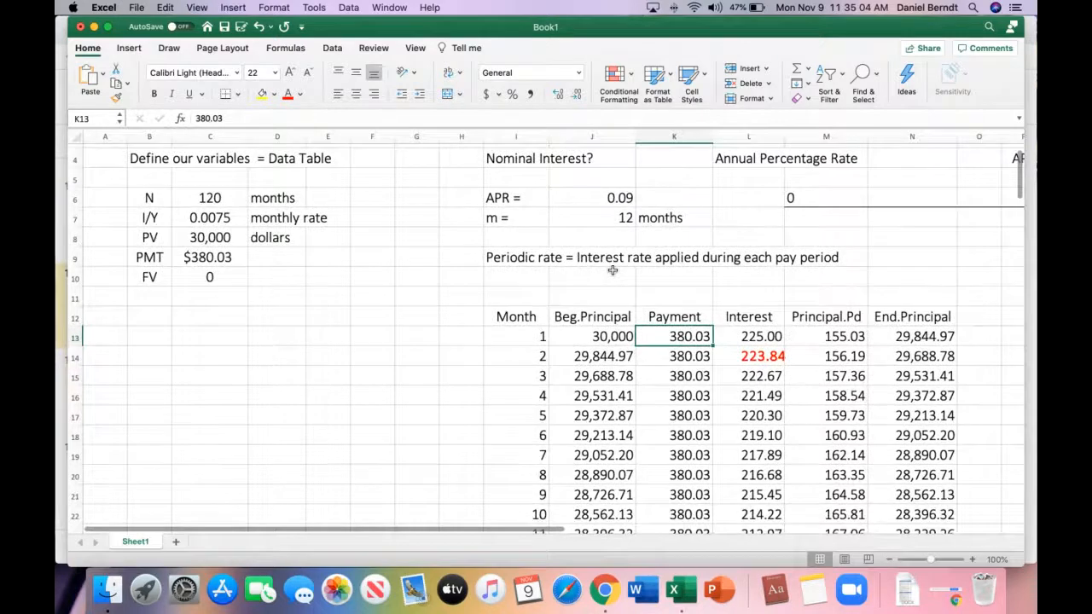
scroll(612, 270, up, 1)
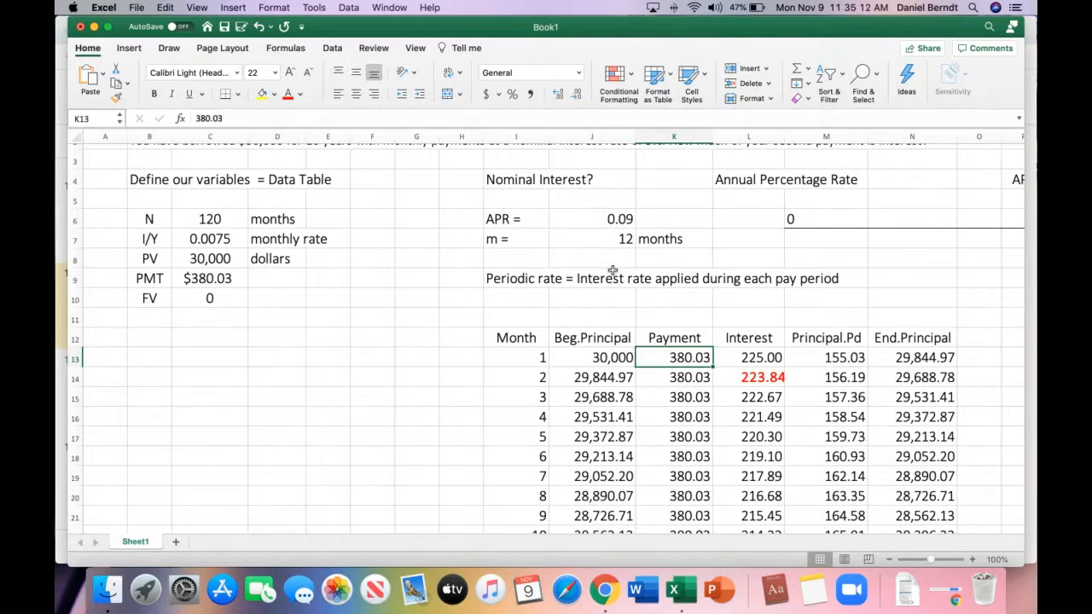
Step: Total the Interest column below month 120 by entering =sum(L13:L132) in cell L133
click(749, 339)
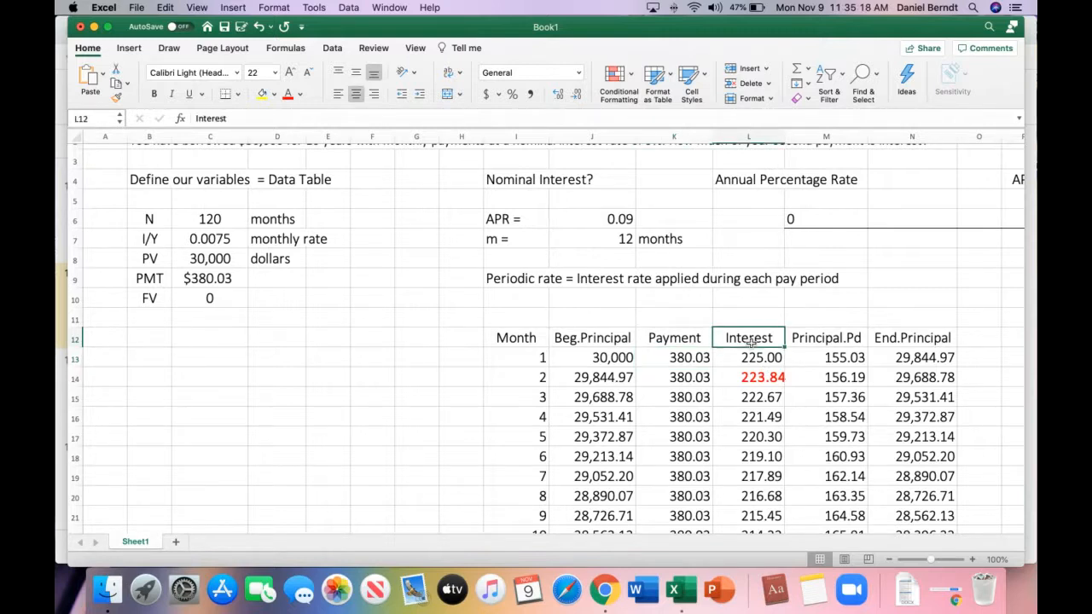
scroll(750, 339, down, 20)
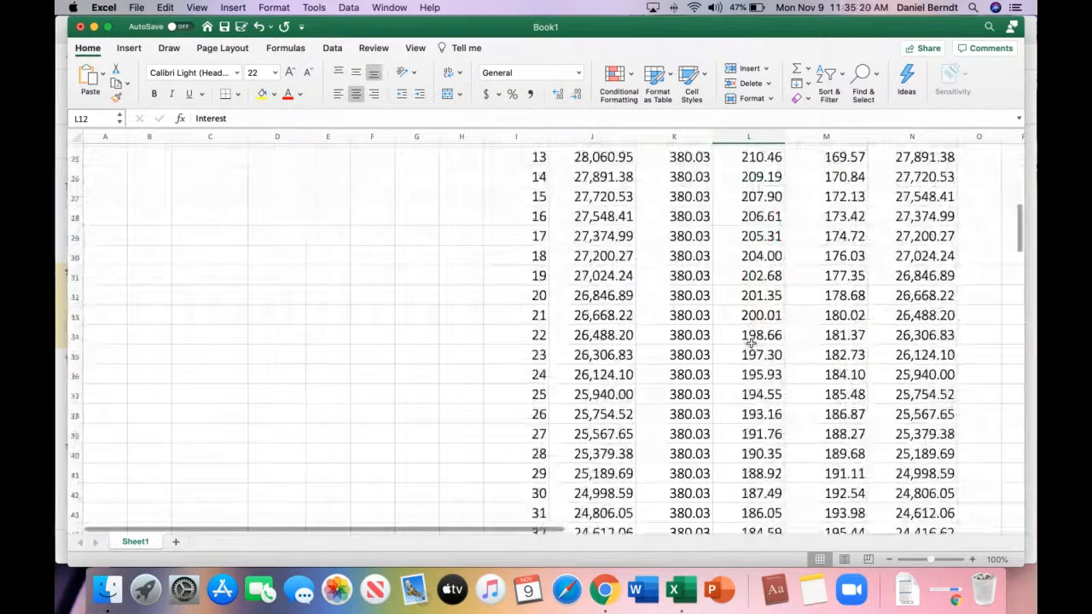
scroll(750, 339, down, 10)
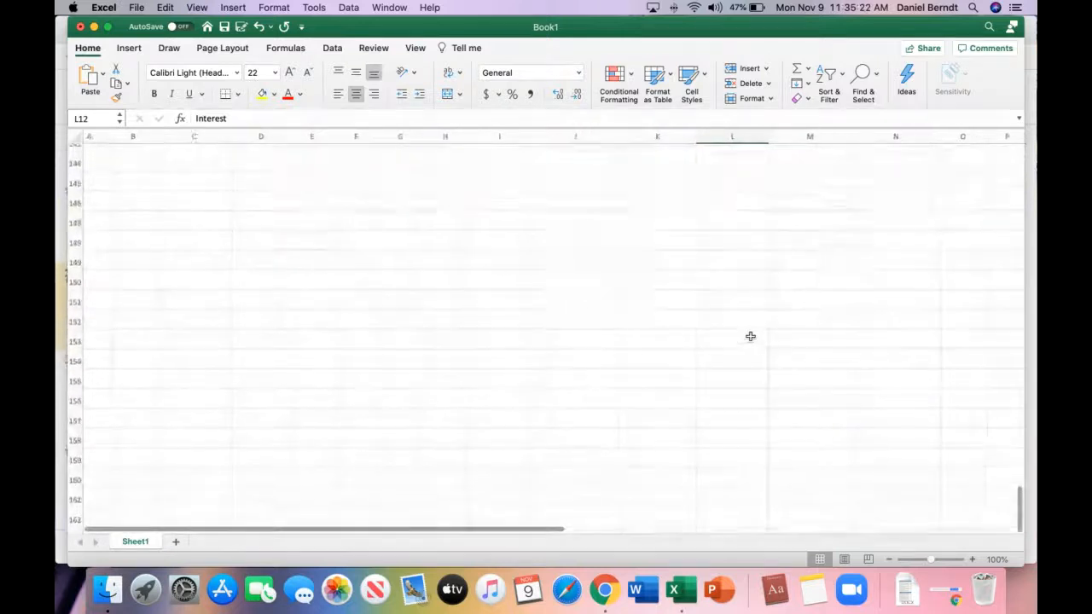
scroll(749, 338, up, 6)
scroll(750, 335, down, 1)
click(738, 413)
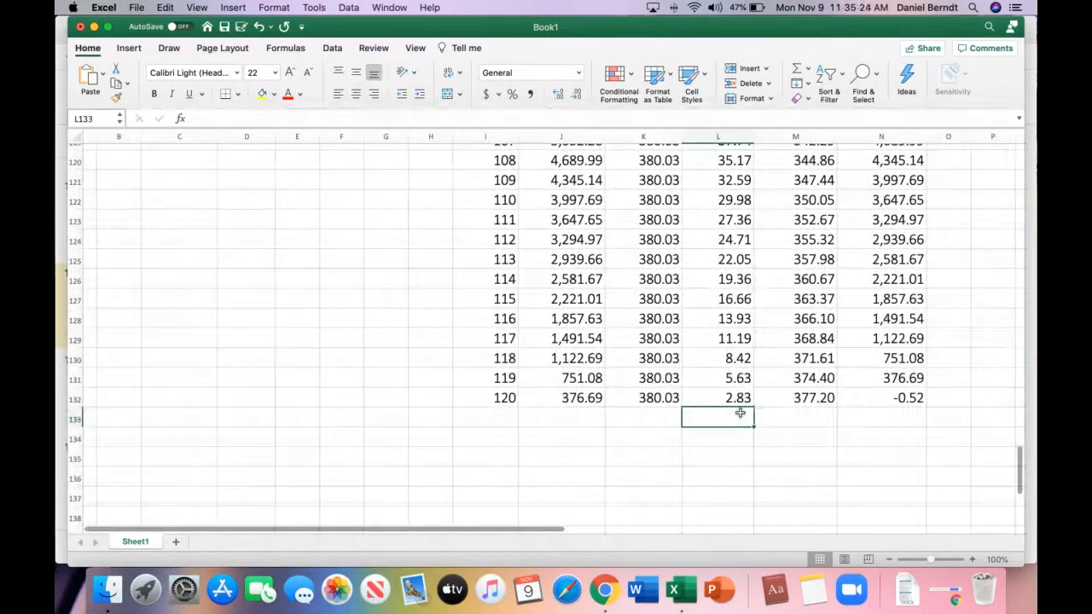
text(=sum()
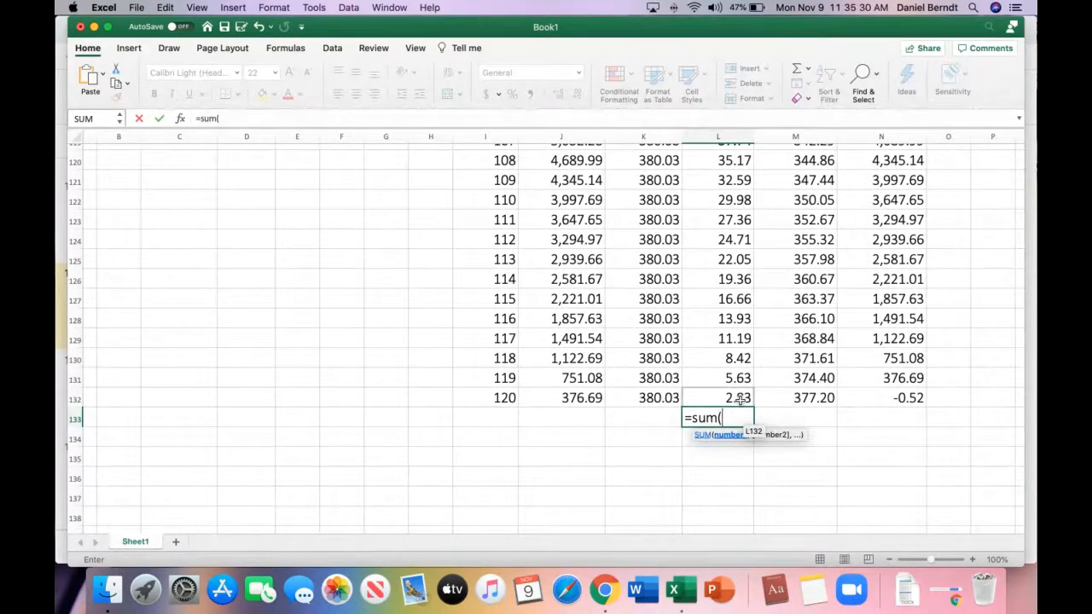
drag(738, 397, 722, 192)
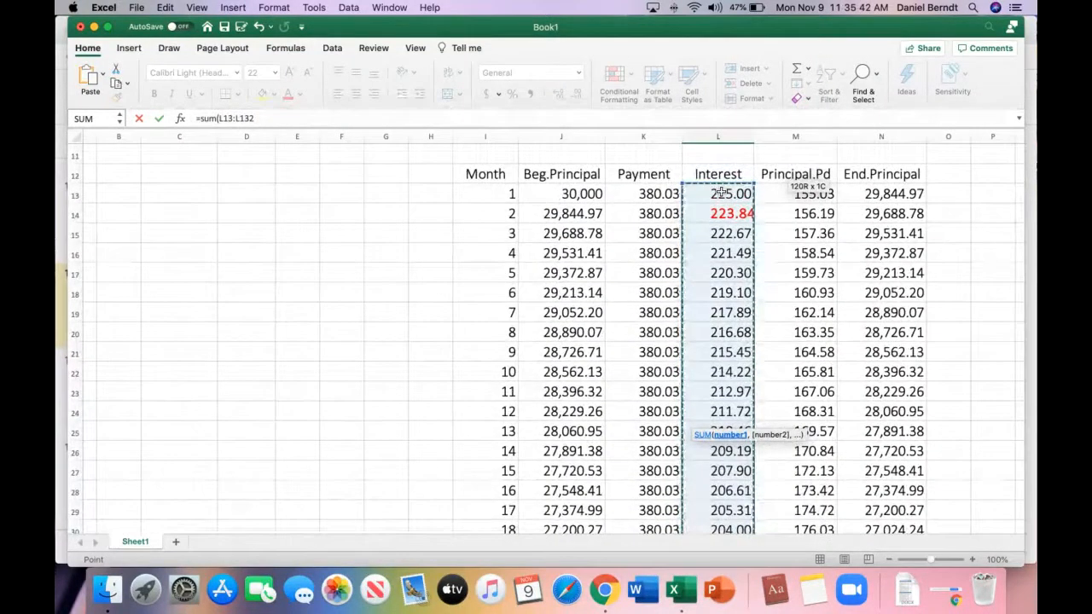
text())
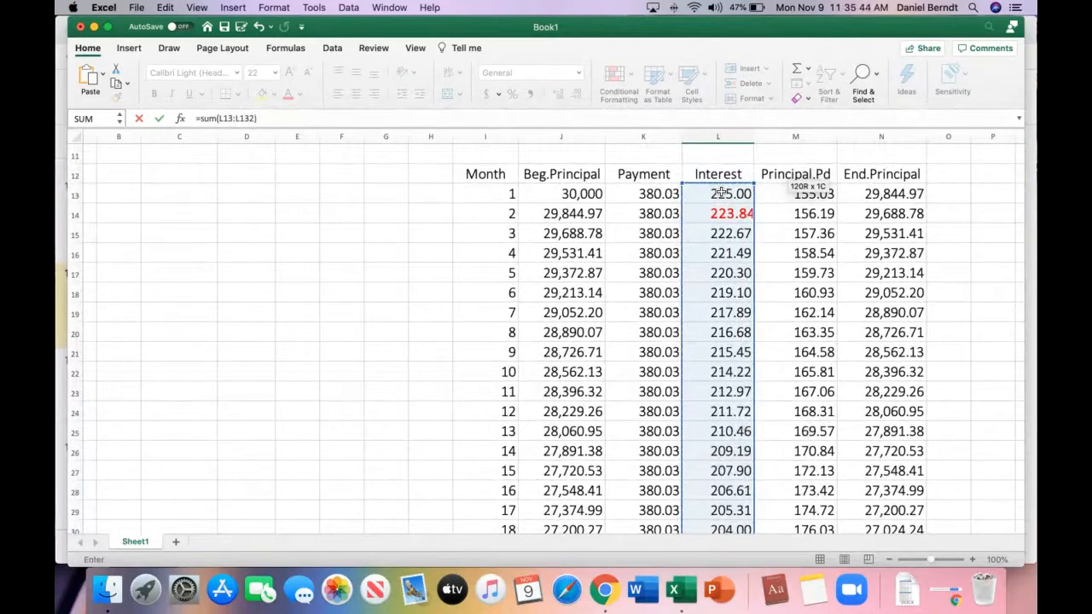
key(Return)
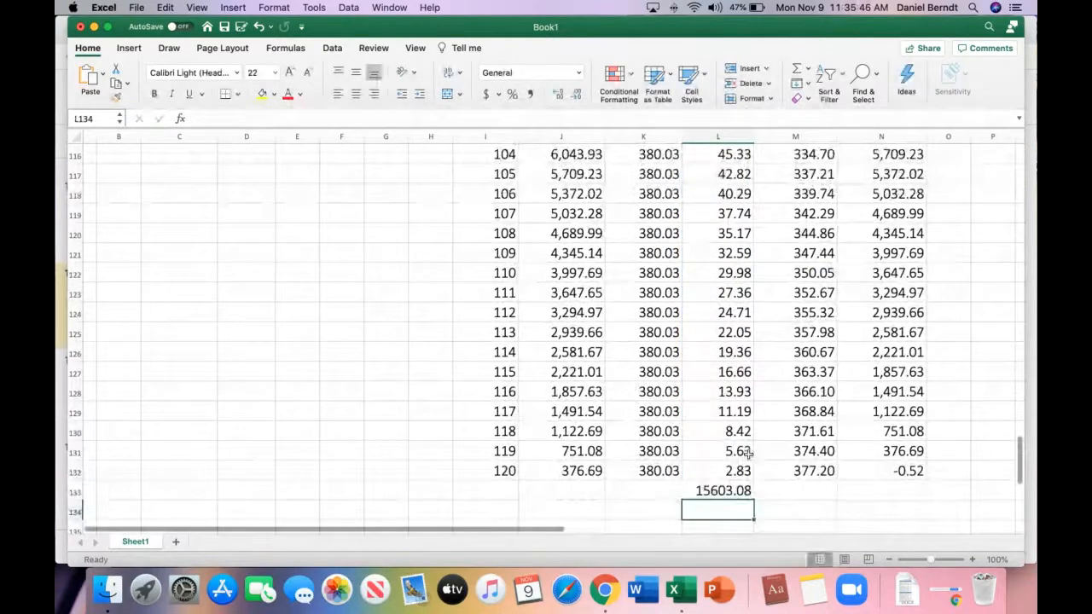
Step: Format the interest total in L133 as Accounting with a dollar sign and widen column L to fit it
click(716, 490)
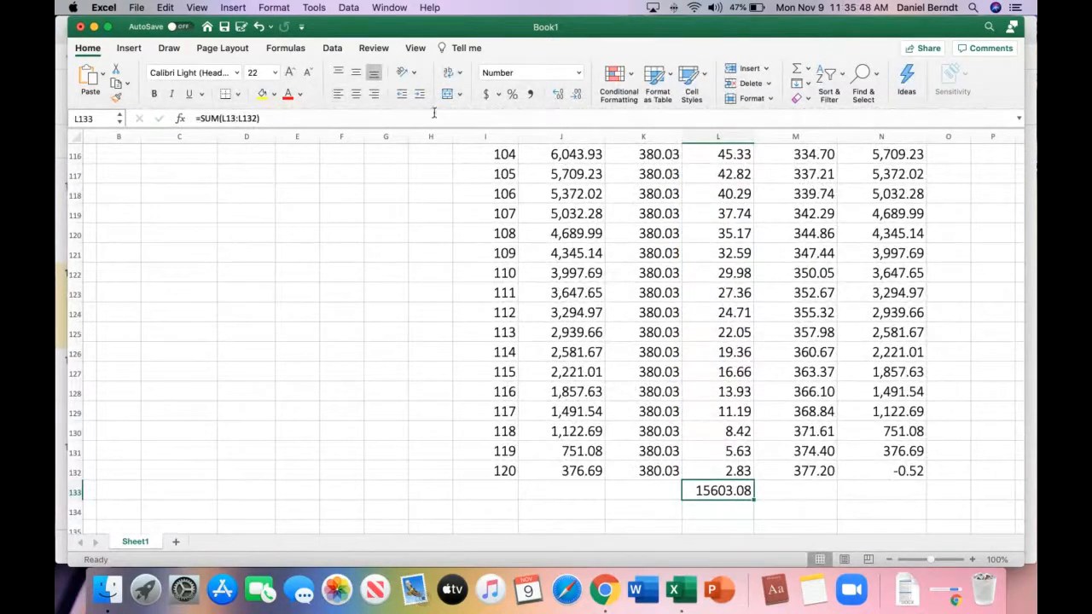
click(487, 95)
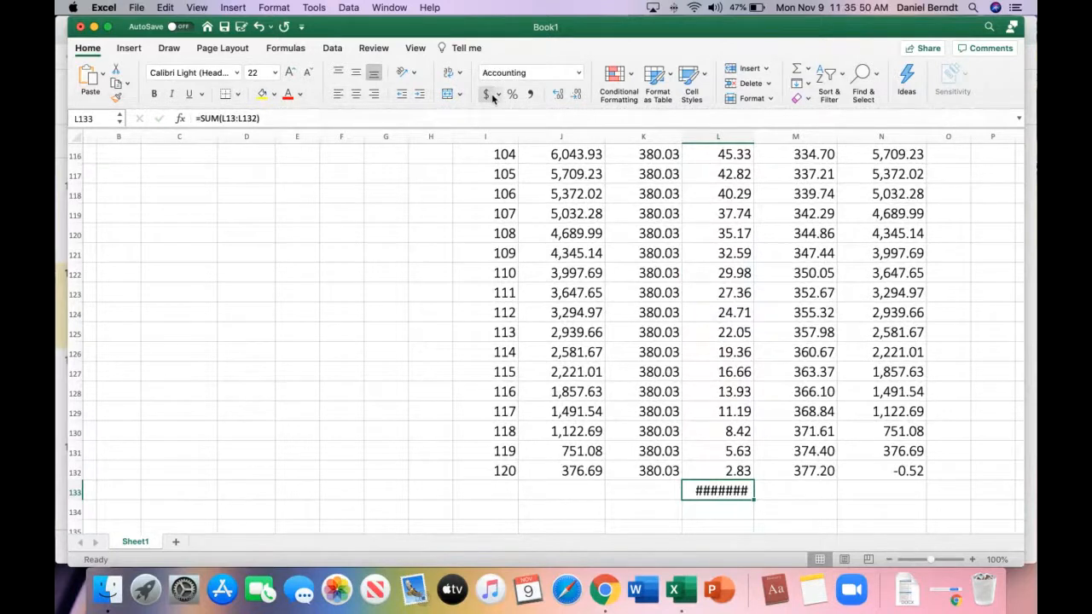
drag(751, 136, 766, 136)
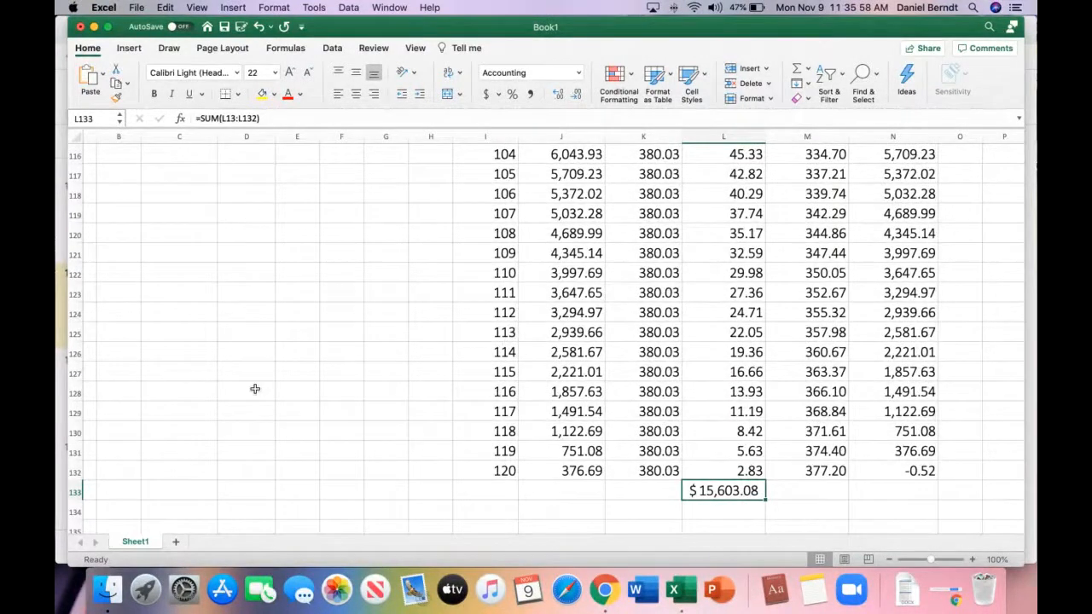
scroll(267, 318, up, 15)
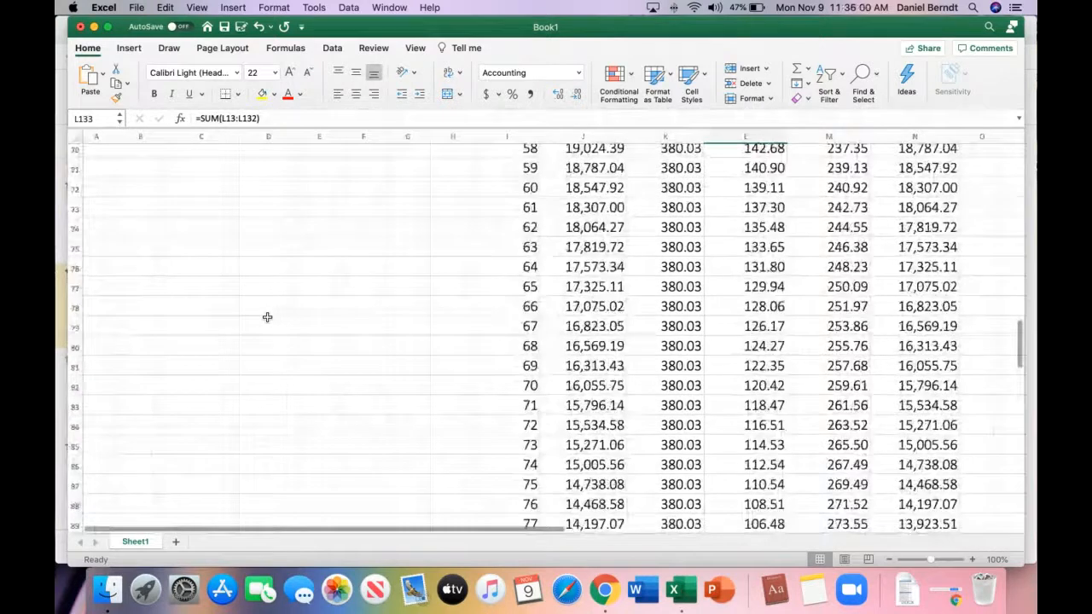
scroll(267, 317, up, 20)
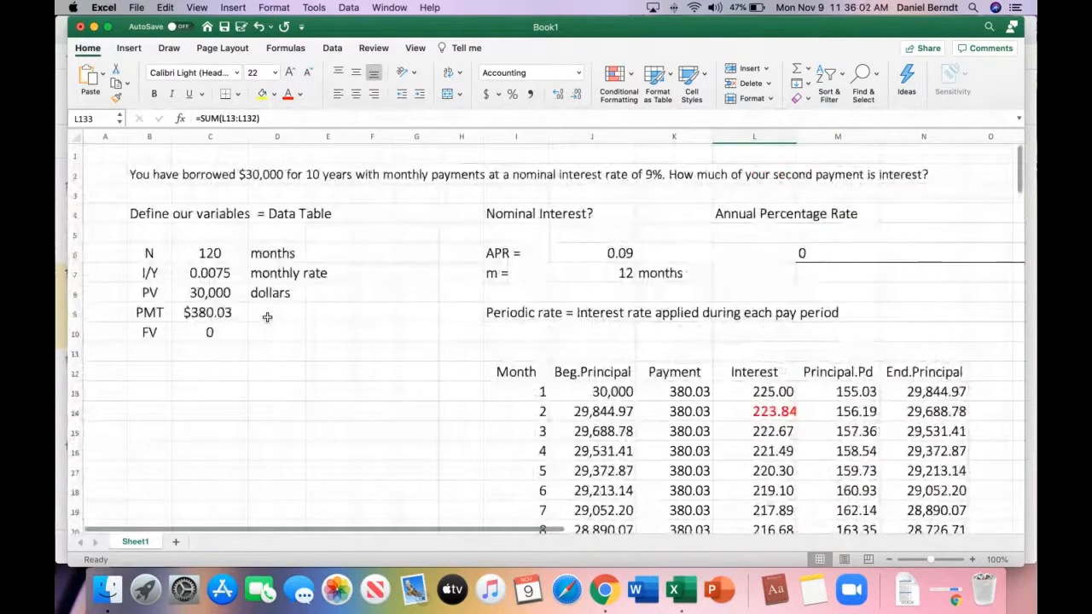
Step: Calculate the total of all loan payments in cell C12 by multiplying PMT by N with =C9*C6
click(208, 290)
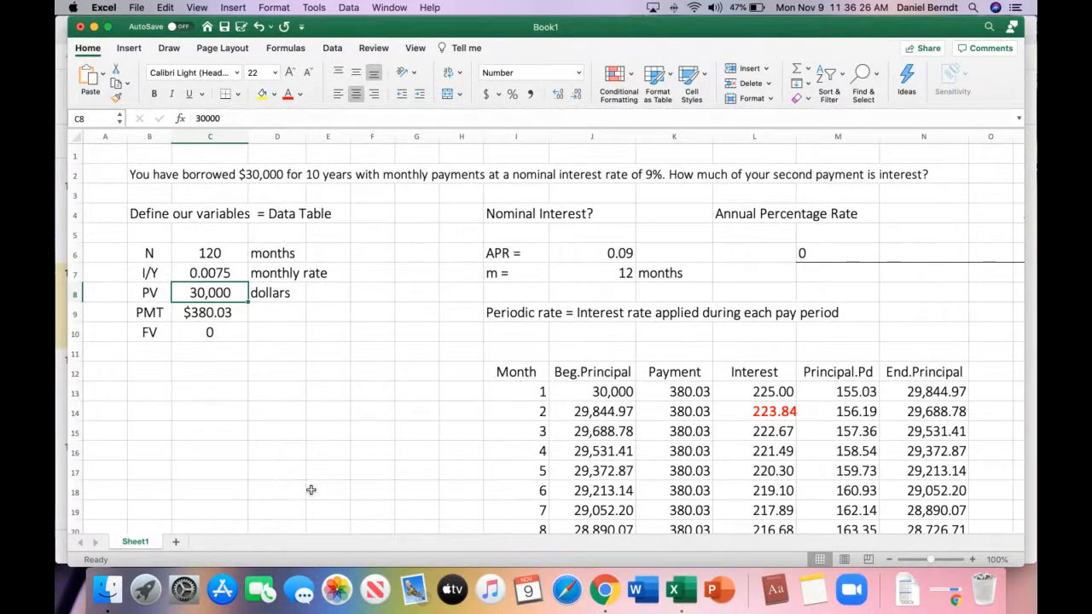
key(Down)
key(Down)
key(Down)
key(Down)
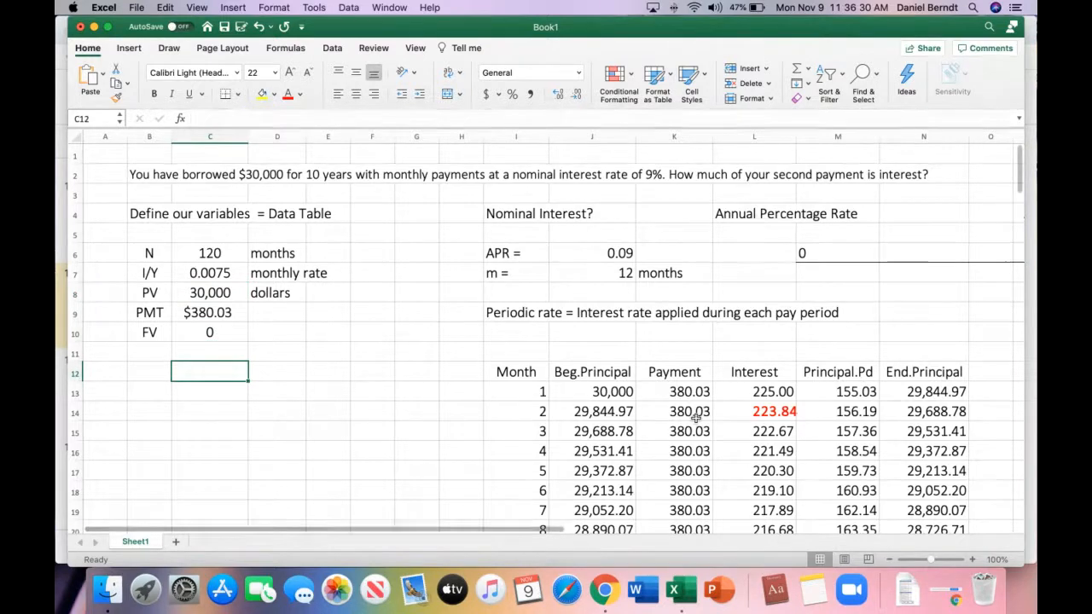
click(219, 312)
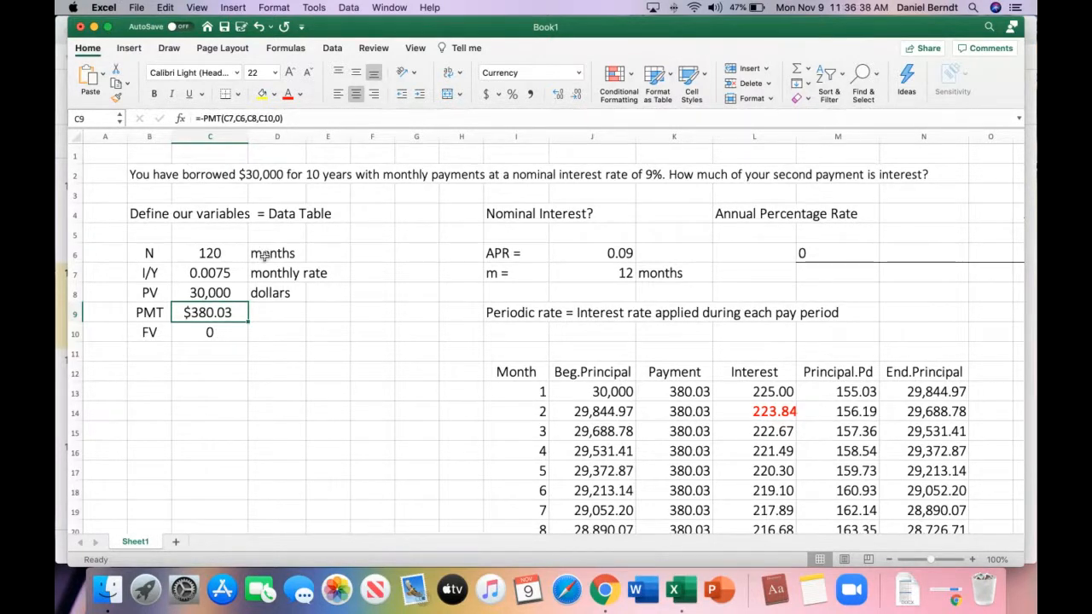
click(196, 380)
text(=)
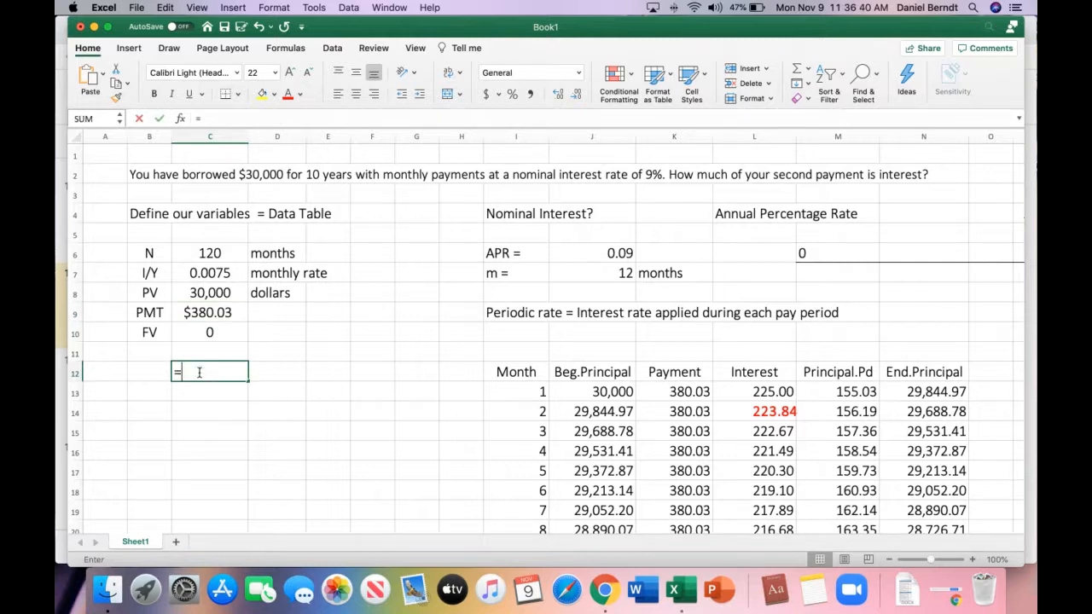
click(209, 312)
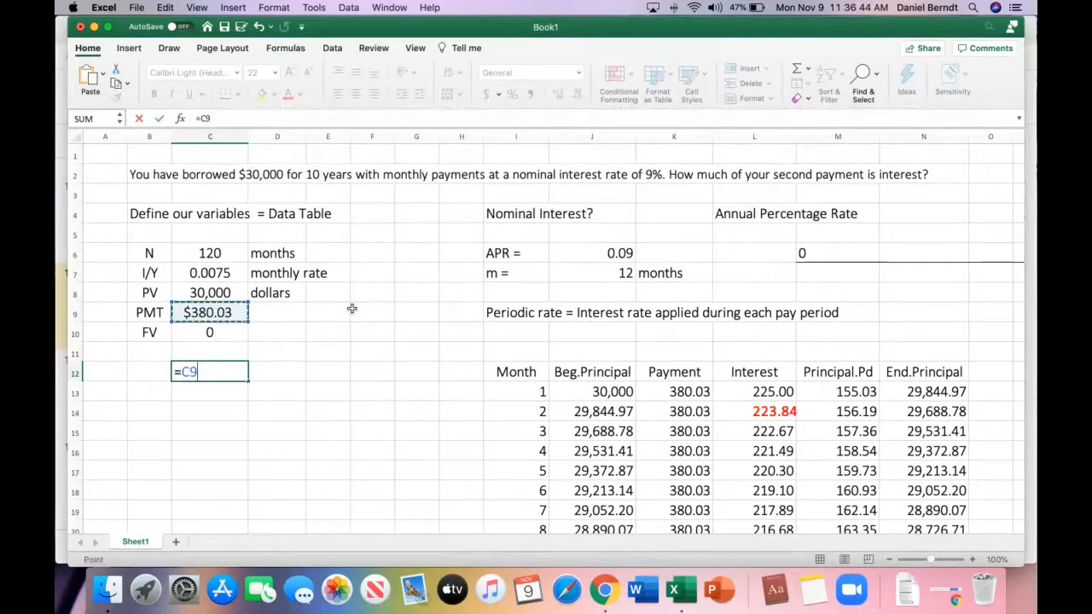
text(*)
click(209, 253)
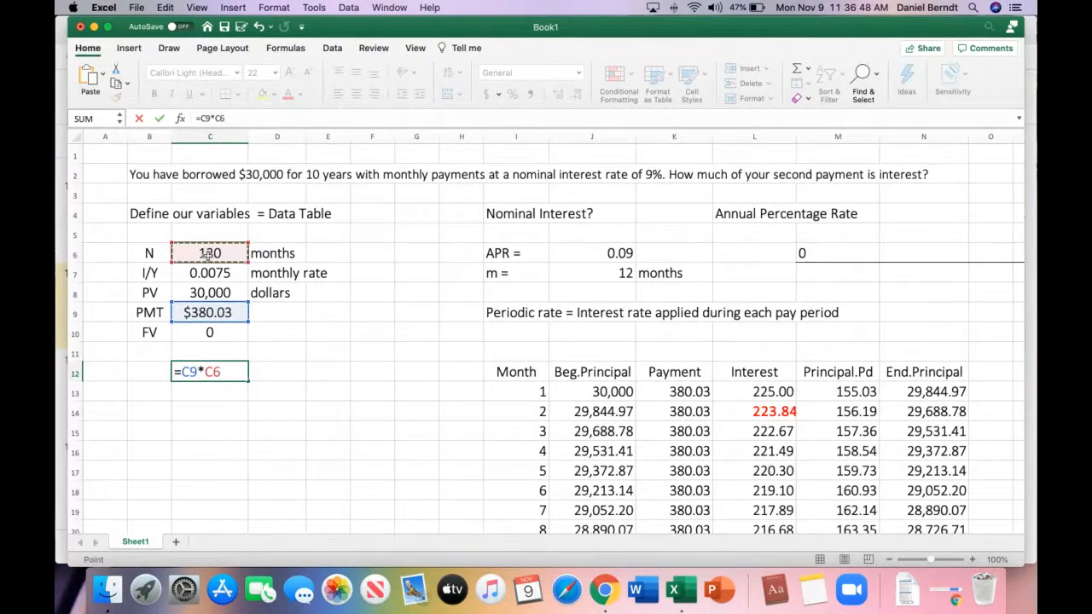
key(Return)
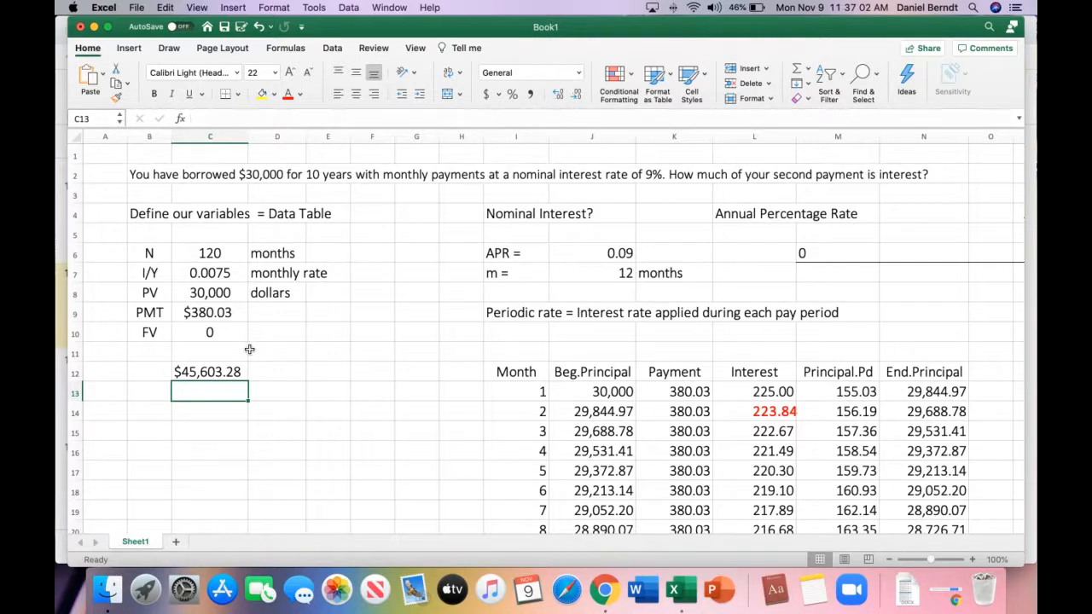
Step: Calculate the total interest paid in cell C13 by subtracting the loan principal from the total payments with =C12-C8
text(=)
click(209, 374)
text(-)
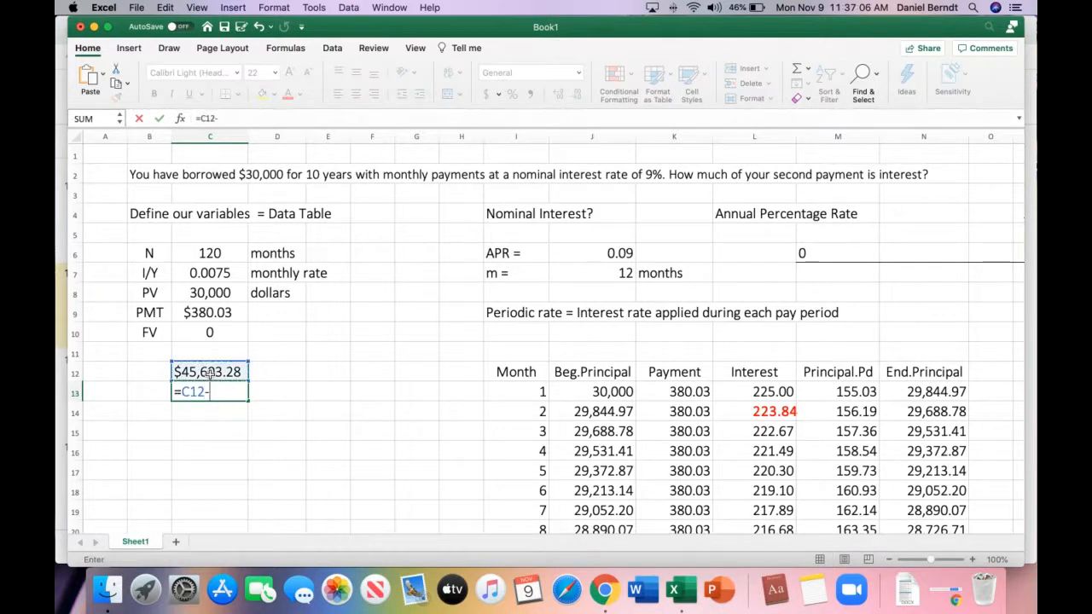
click(220, 293)
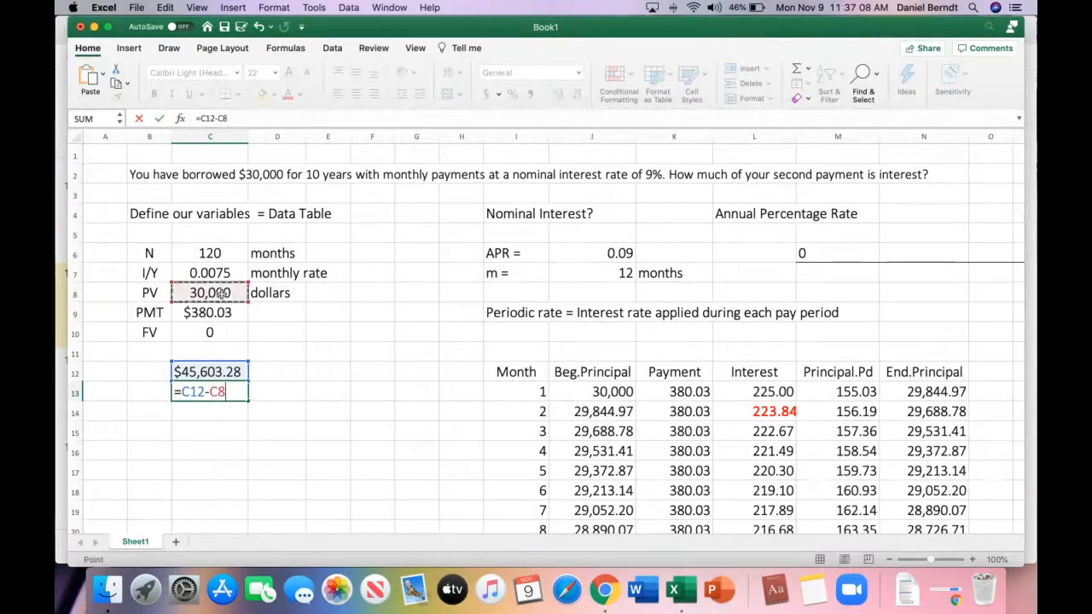
key(Return)
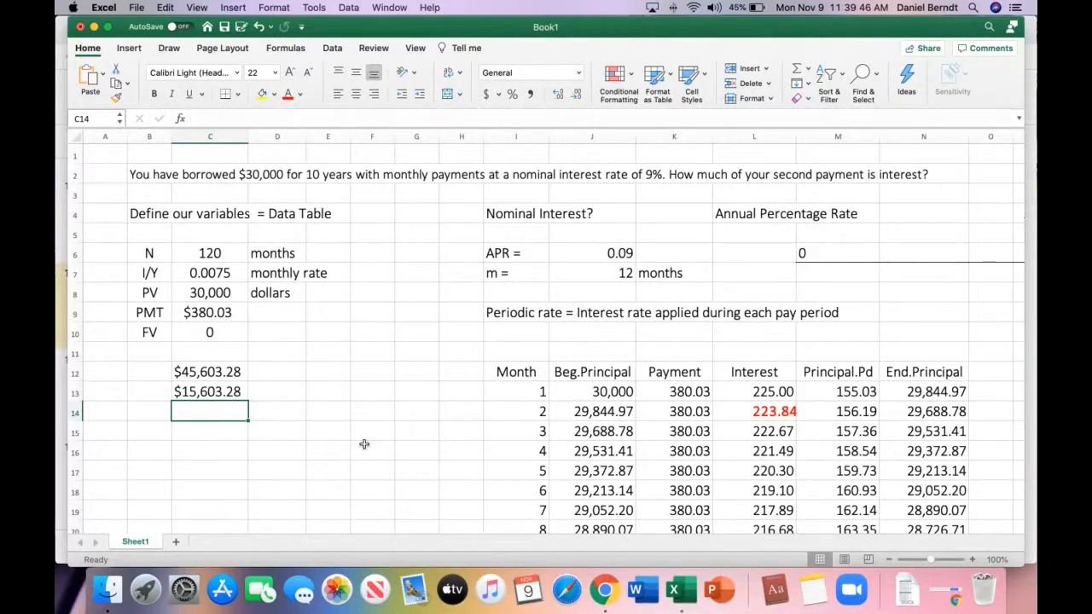
Step: Add a new worksheet and format all its cells in Calibri Light (Headings) at font size 20
scroll(412, 419, down, 1)
scroll(412, 419, right, 1)
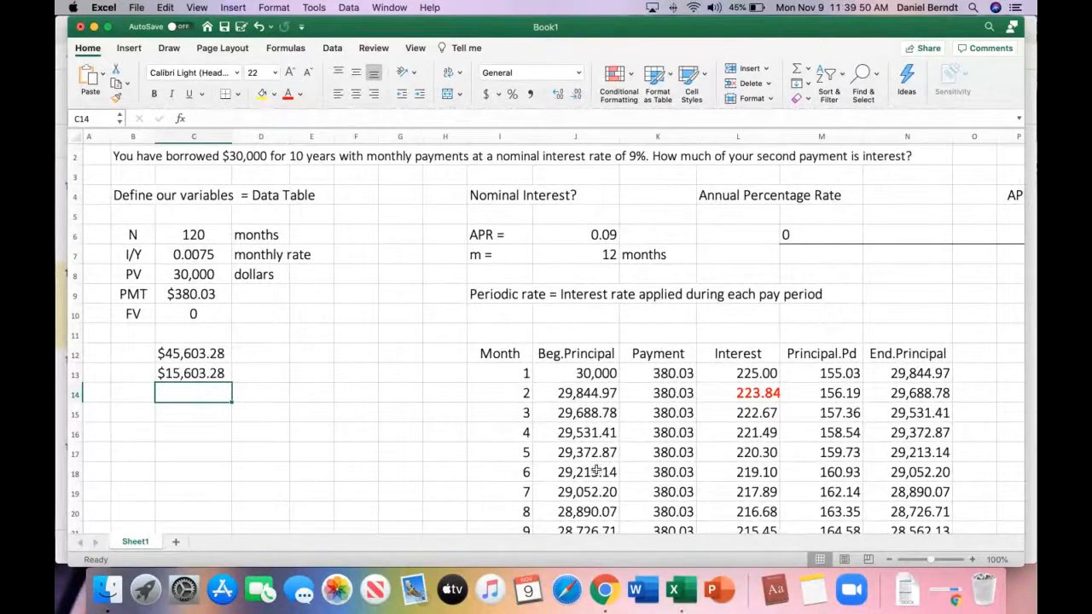
click(176, 544)
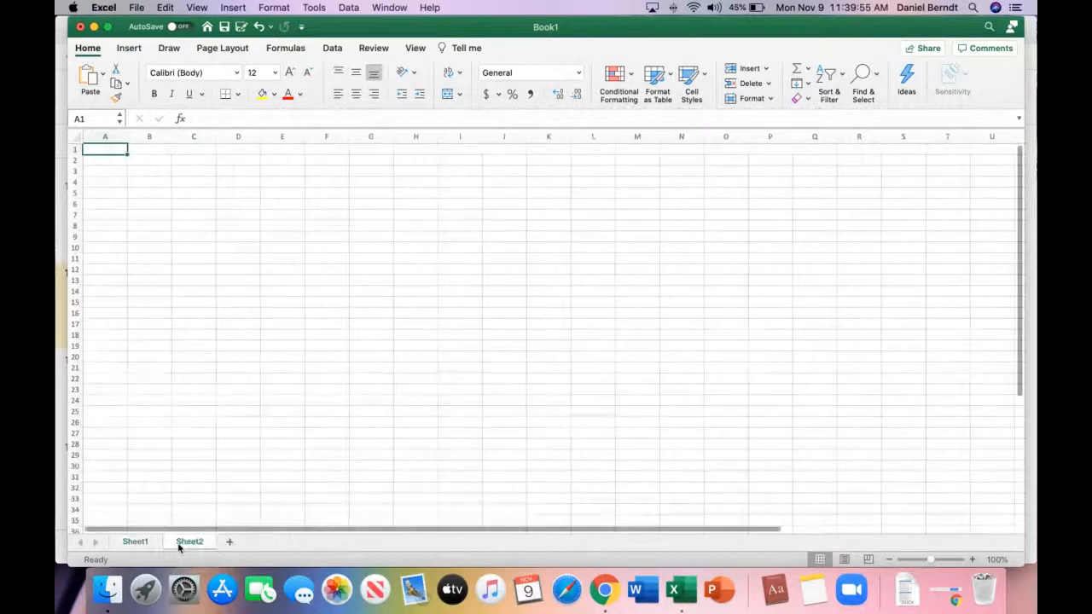
click(75, 137)
click(290, 73)
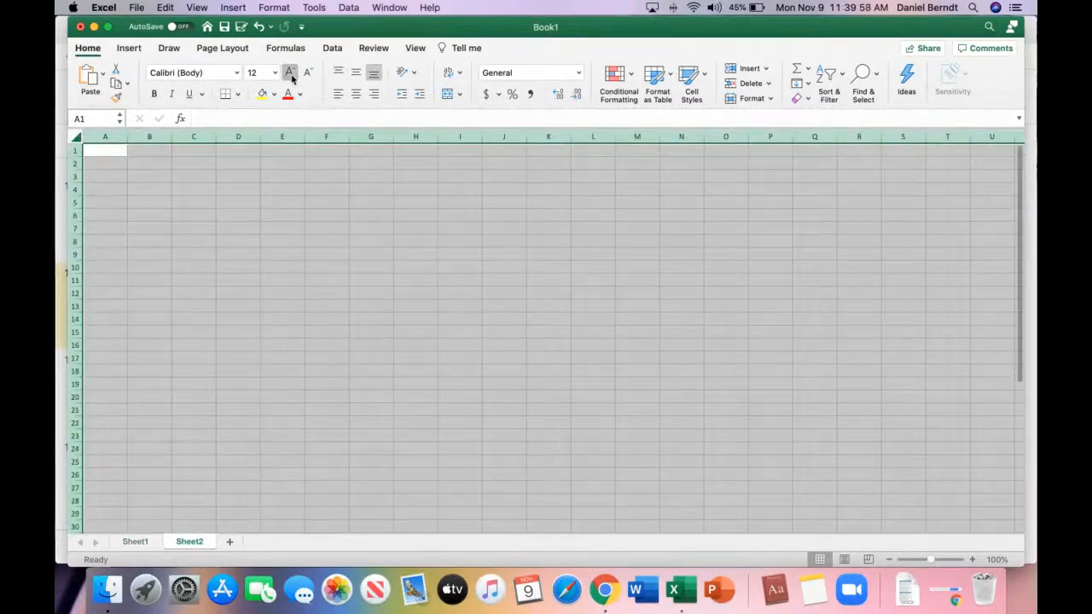
click(290, 73)
click(290, 73)
click(290, 73)
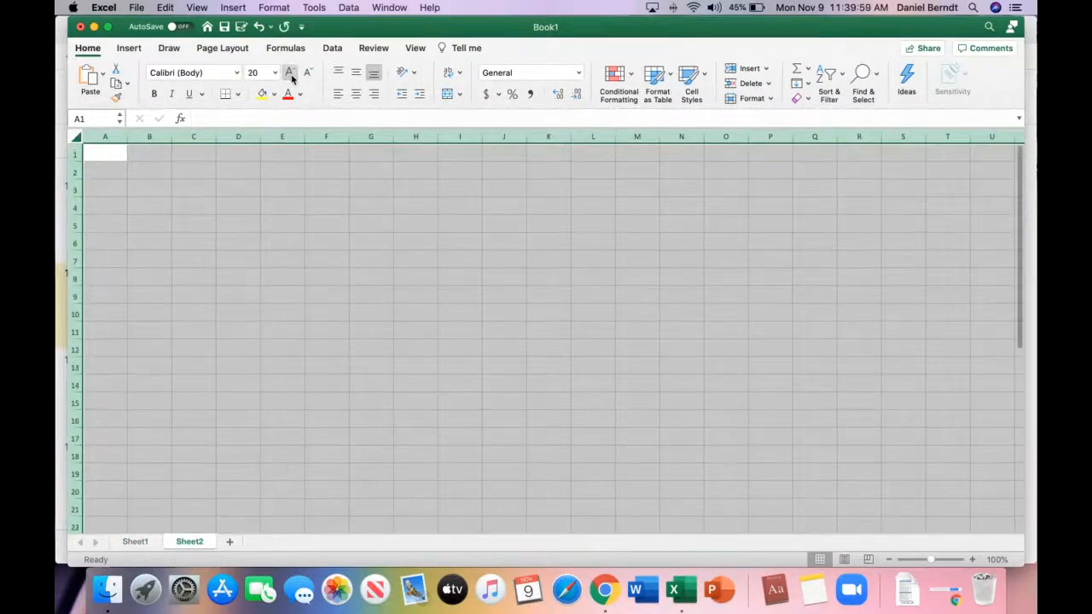
click(232, 74)
click(232, 125)
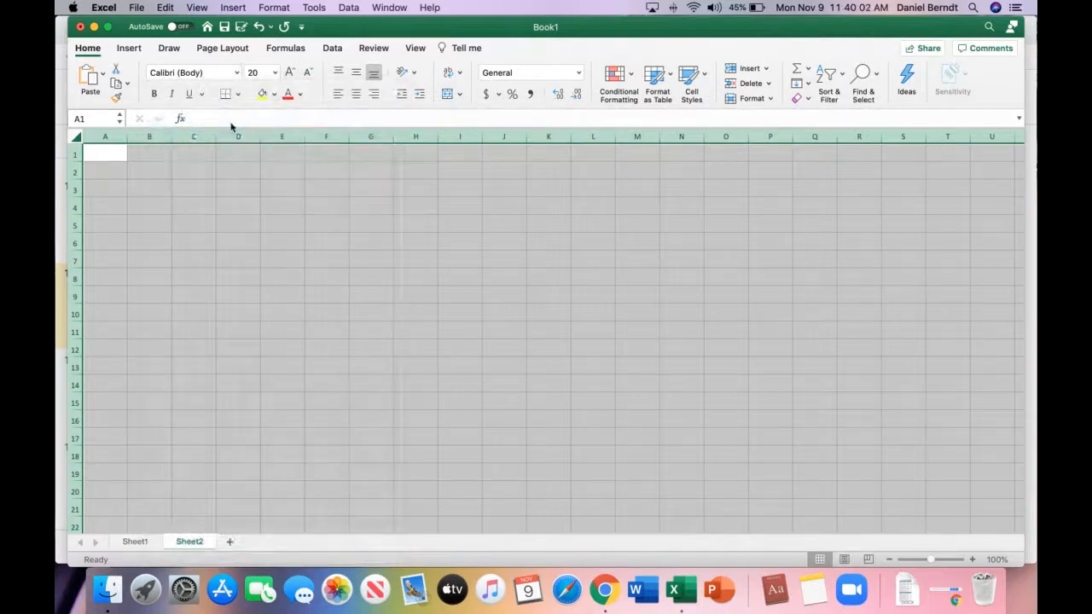
click(264, 245)
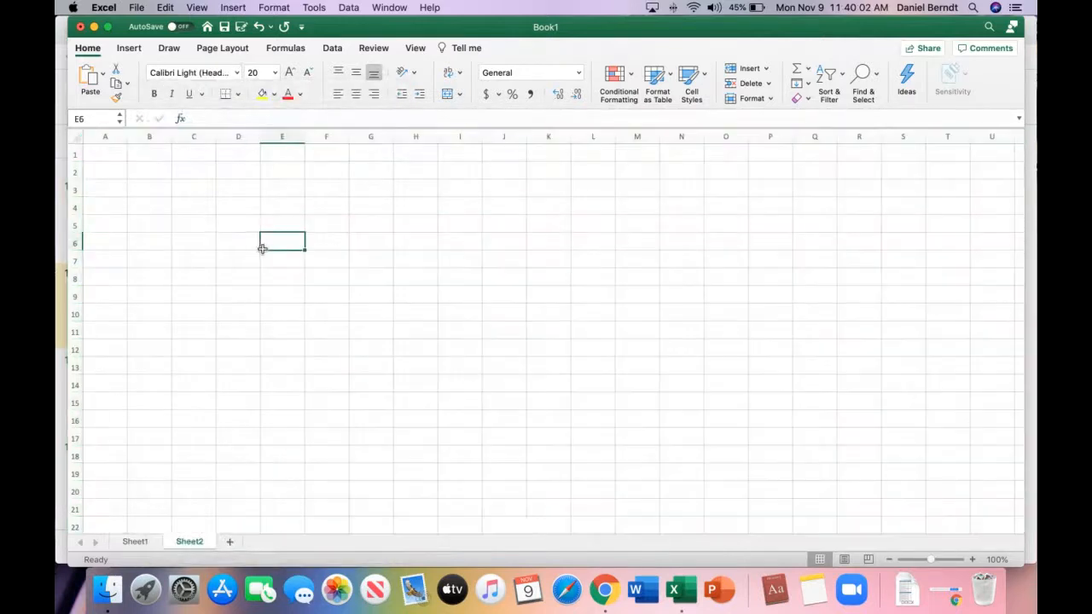
Step: Switch to the Google Slides deck in Chrome and copy the $125,000 mortgage practice problem with its questions from slide 187
click(604, 588)
click(177, 403)
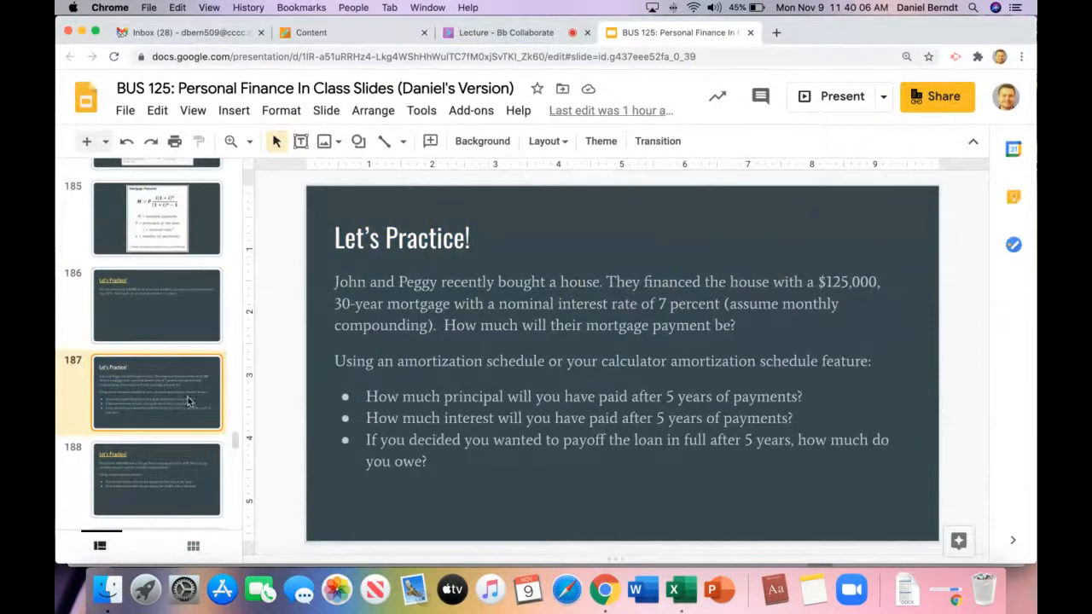
click(444, 461)
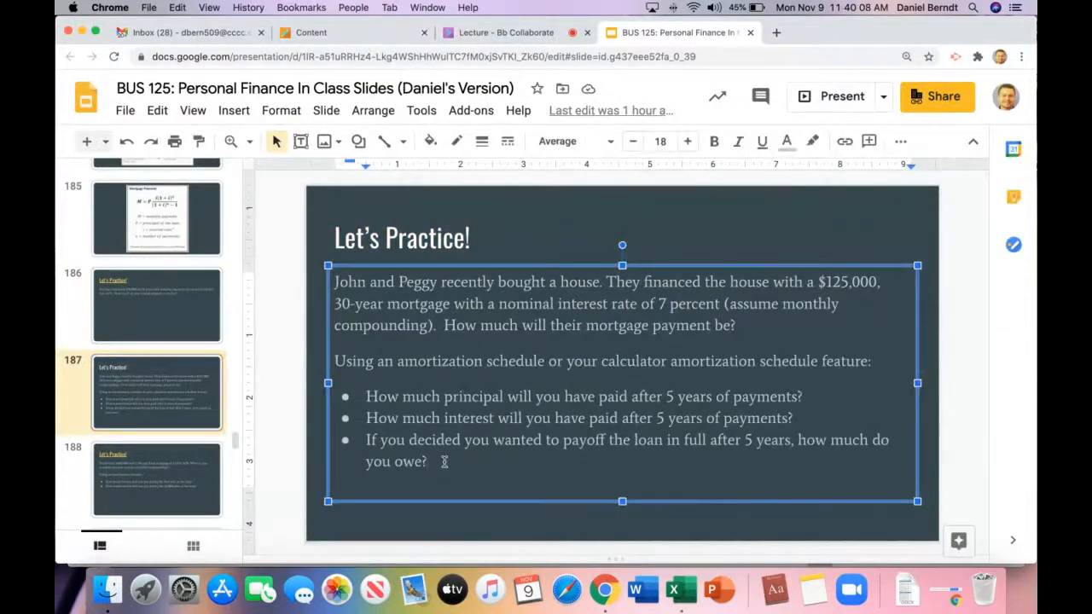
drag(443, 461, 324, 290)
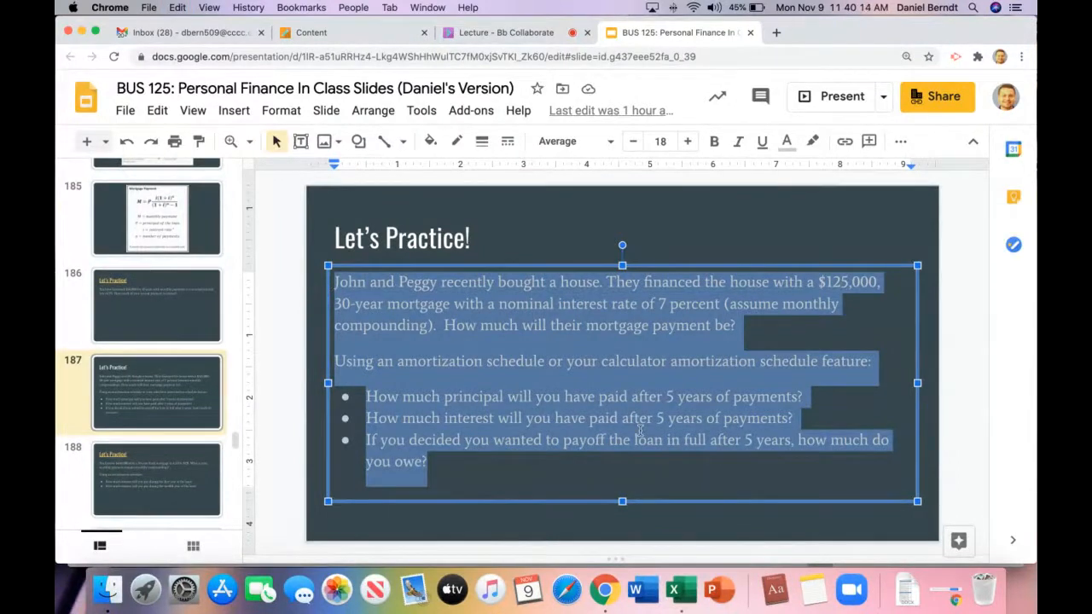
Step: Return to Excel, paste the practice problem starting in cell B2 of Sheet2 and set its font color to Automatic
click(673, 588)
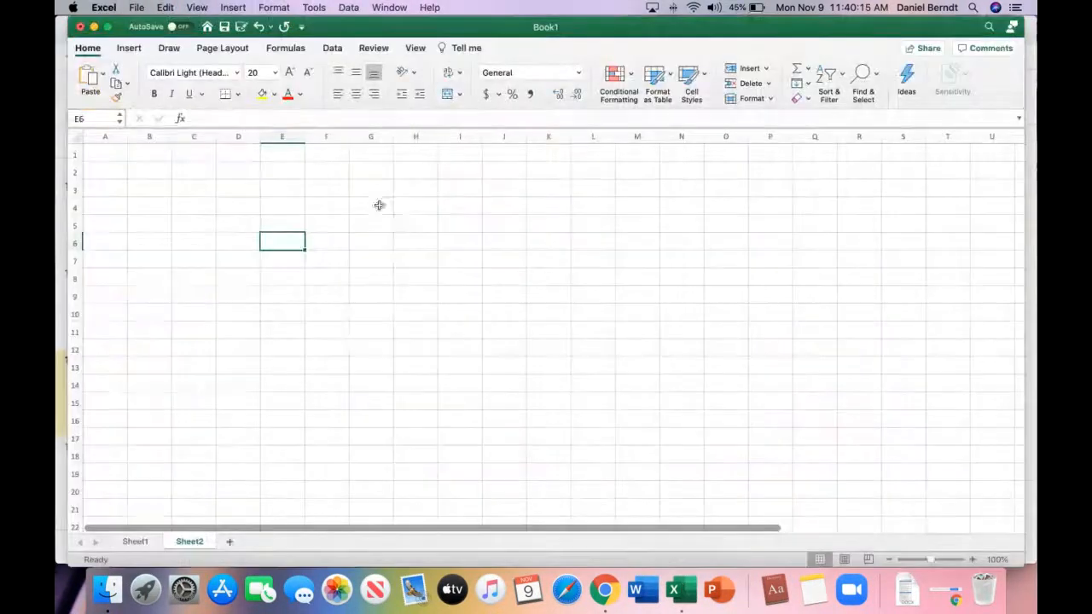
click(148, 169)
key(super+v)
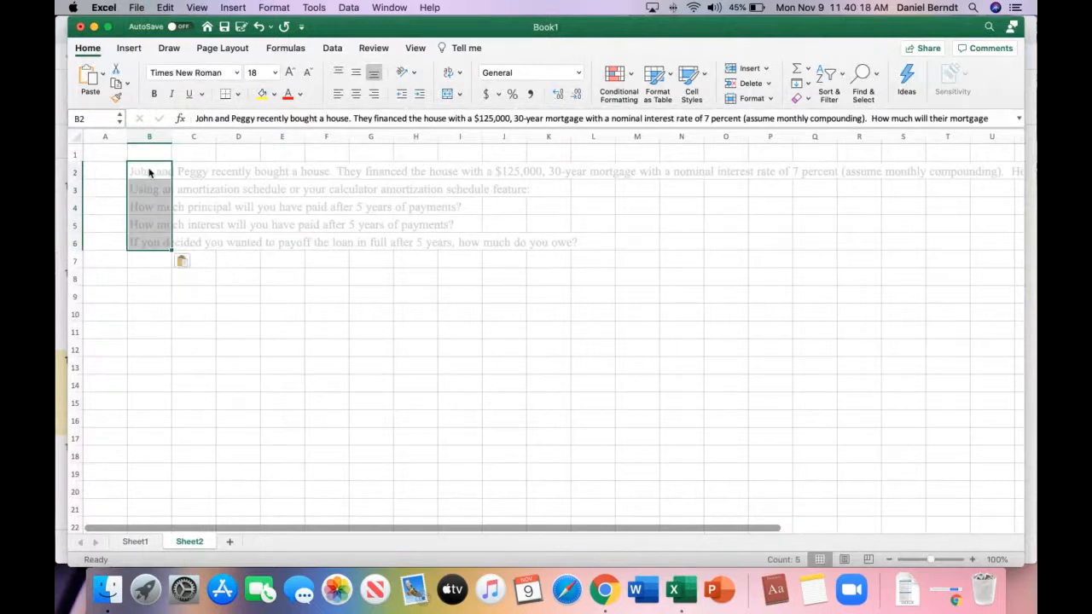
click(300, 94)
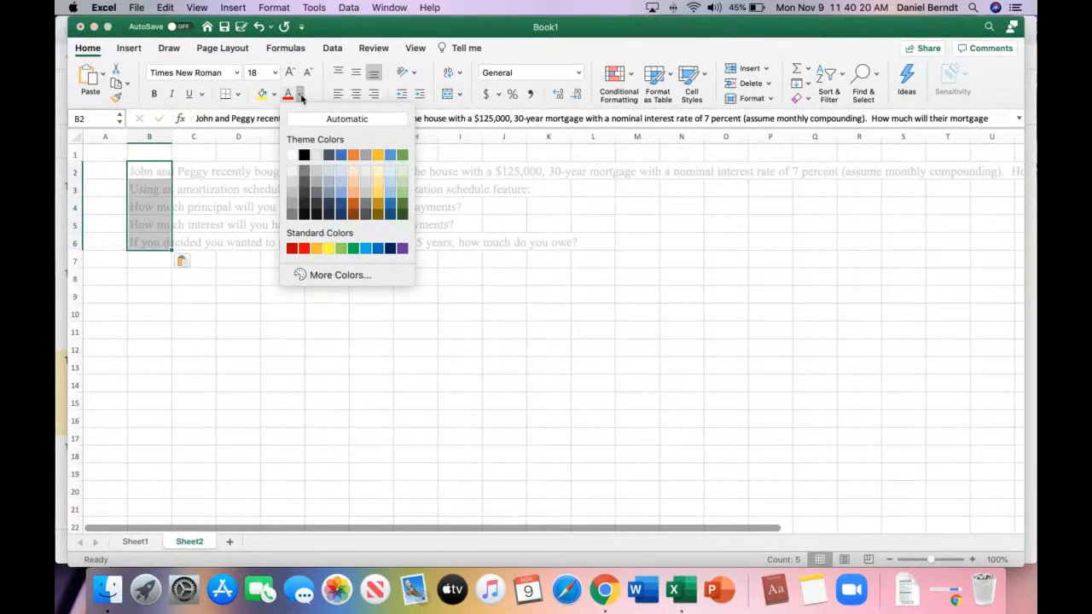
click(311, 119)
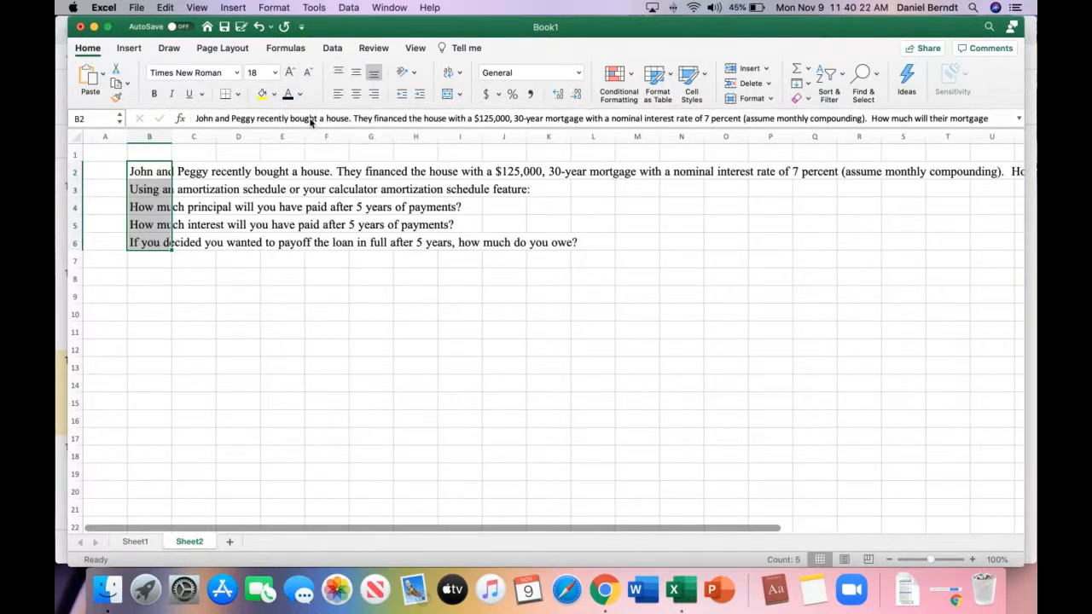
Step: Merge B2:M2 with wrapped, left-aligned text and increase row 2's height to fit the whole problem statement
drag(153, 171, 641, 175)
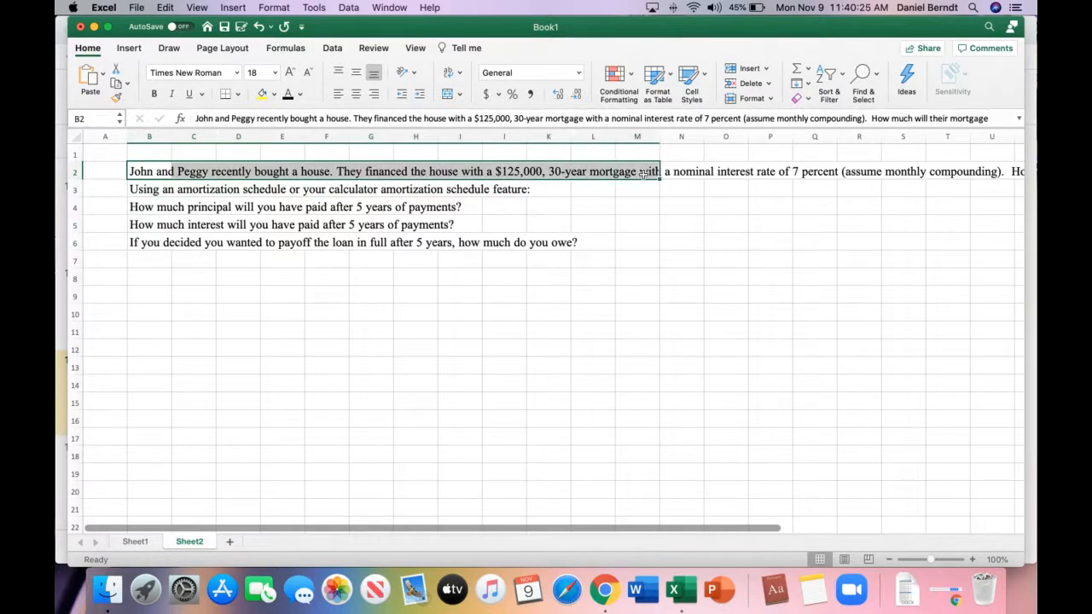
click(447, 94)
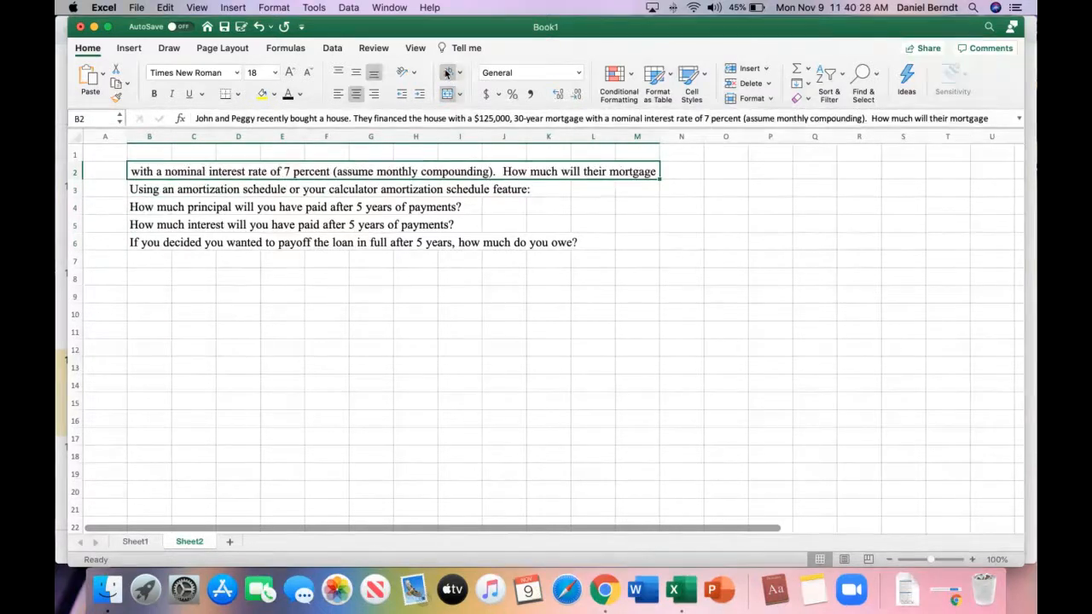
click(337, 94)
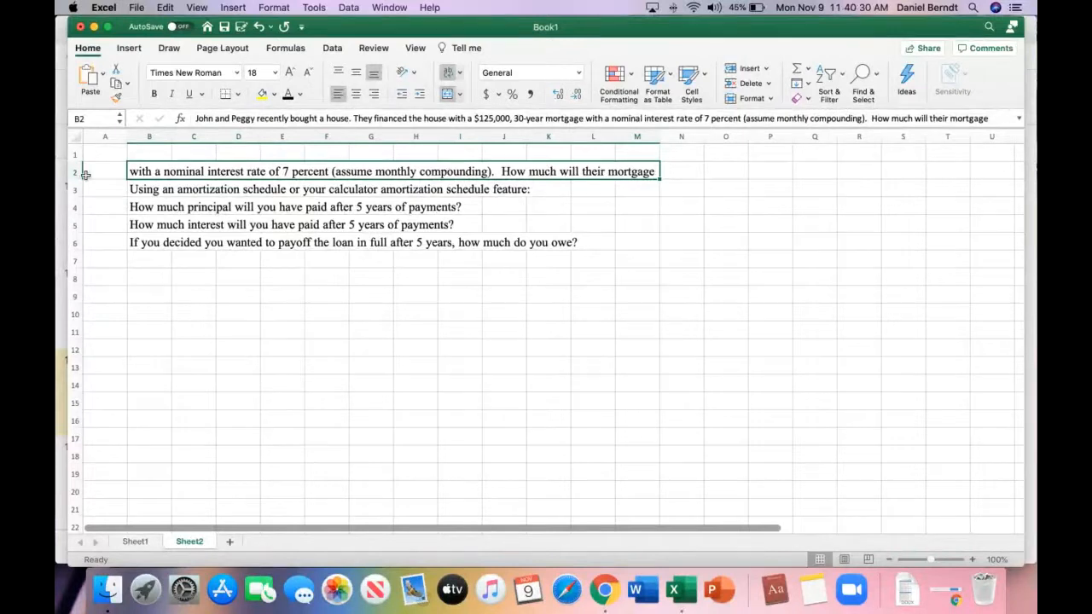
drag(80, 177, 80, 211)
click(228, 340)
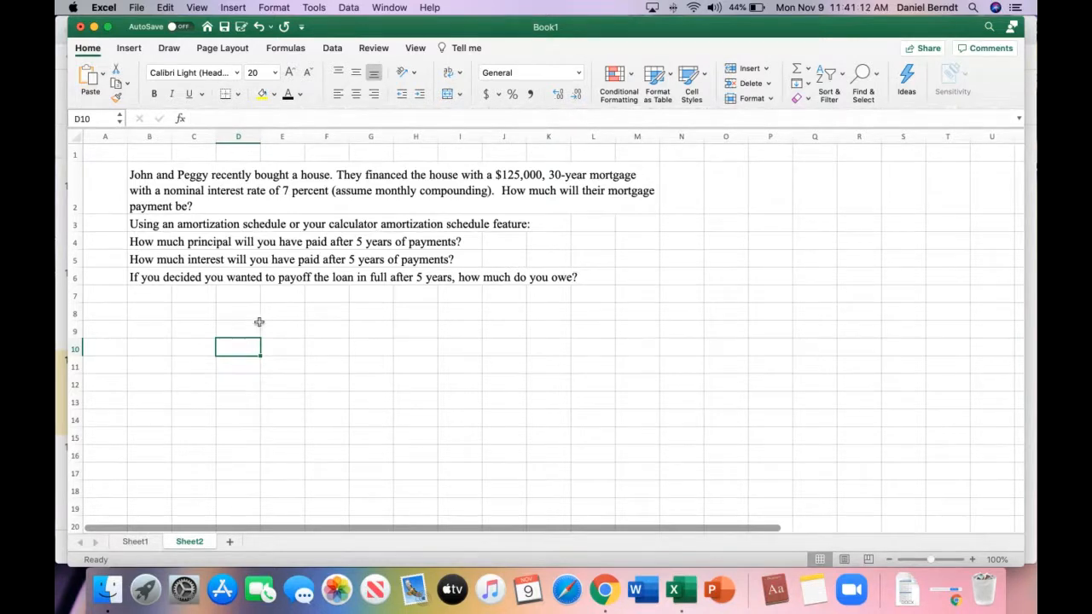
Step: Enter the heading "Define our variables - Data table" in cell B8
click(149, 309)
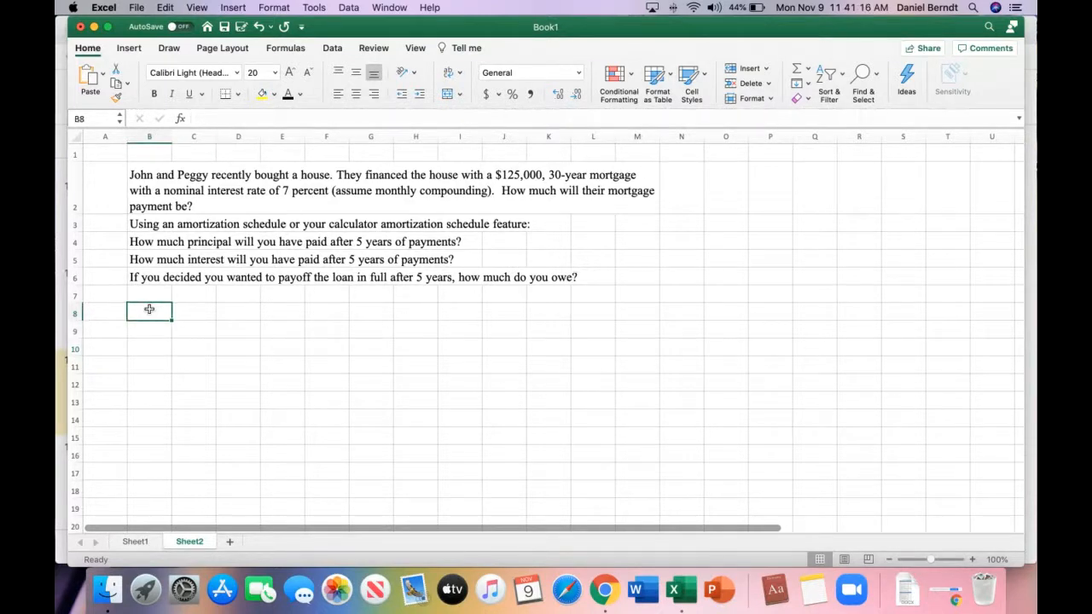
text(Define o)
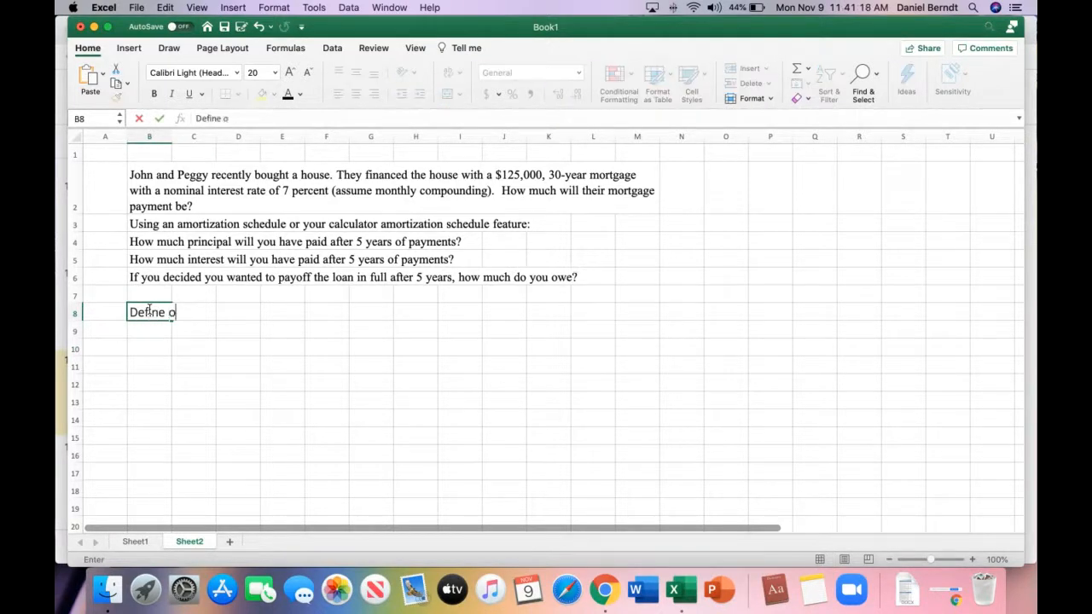
text(ur variables )
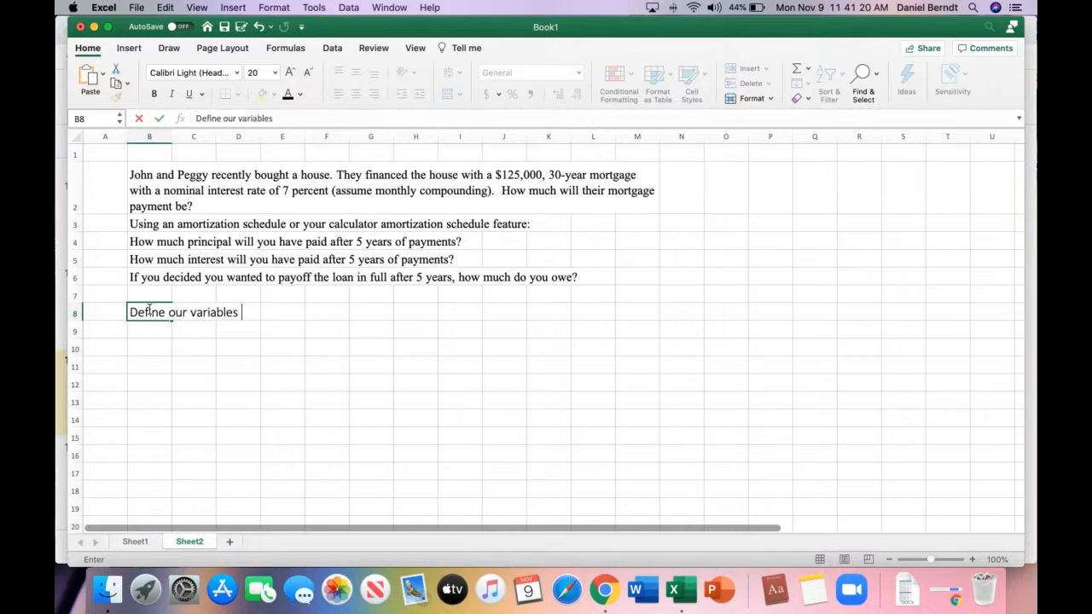
text(- Data table)
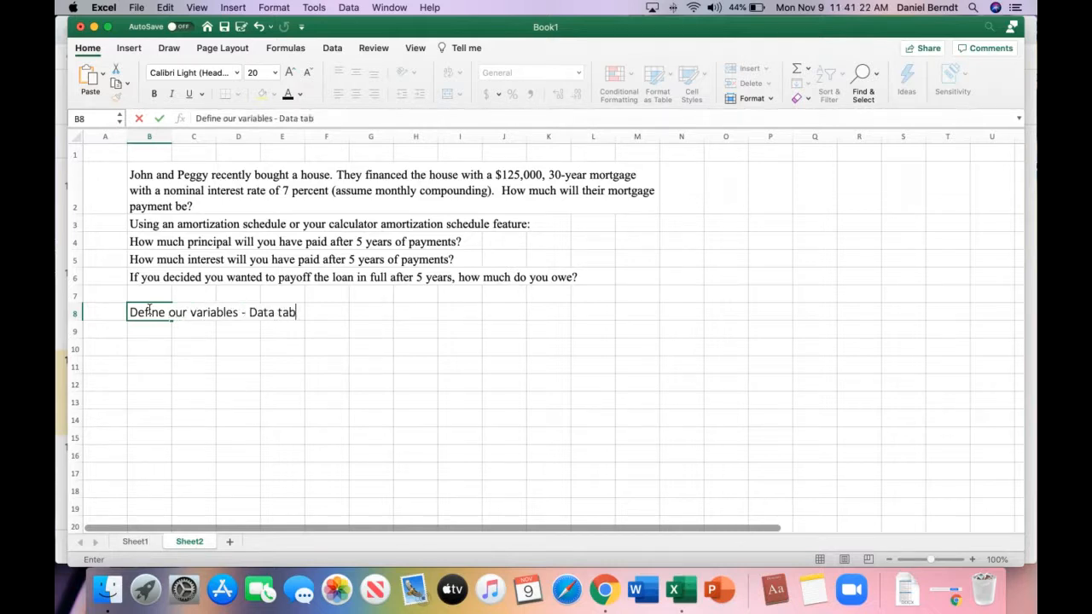
key(Return)
Step: List the variable labels N, I/Y, PV, PMT and FV down cells B10 to B14
key(Return)
text(N)
key(Return)
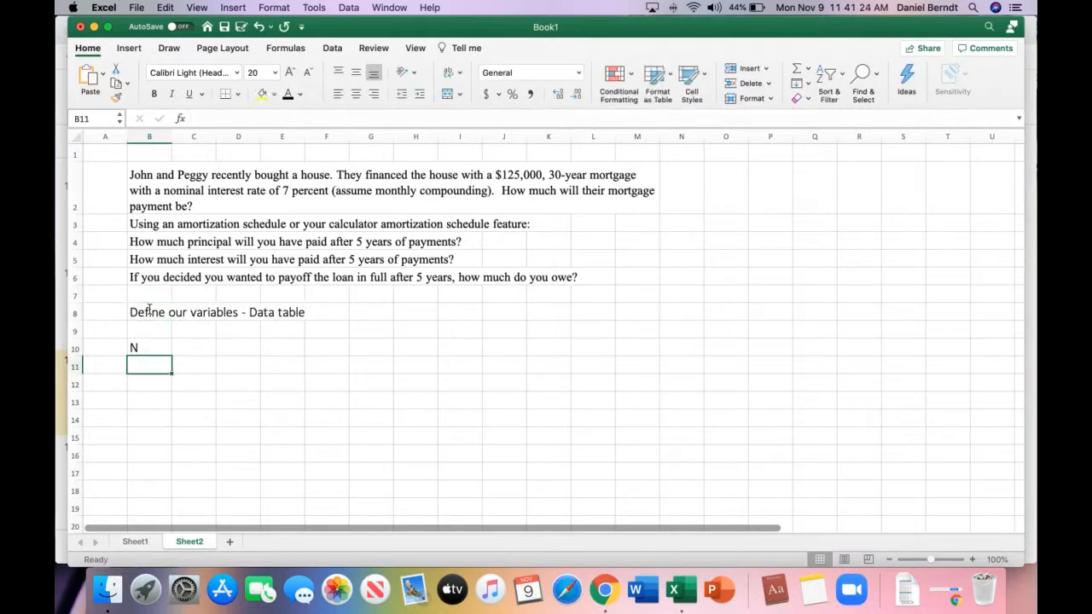
text(I/Y)
key(Return)
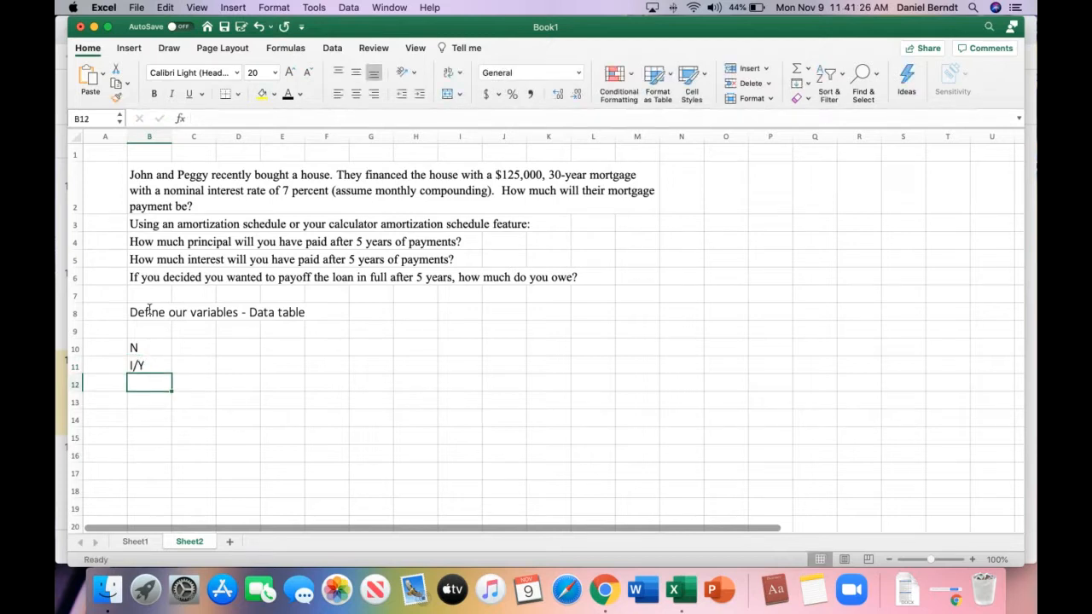
text(PV)
key(Return)
text(PMT)
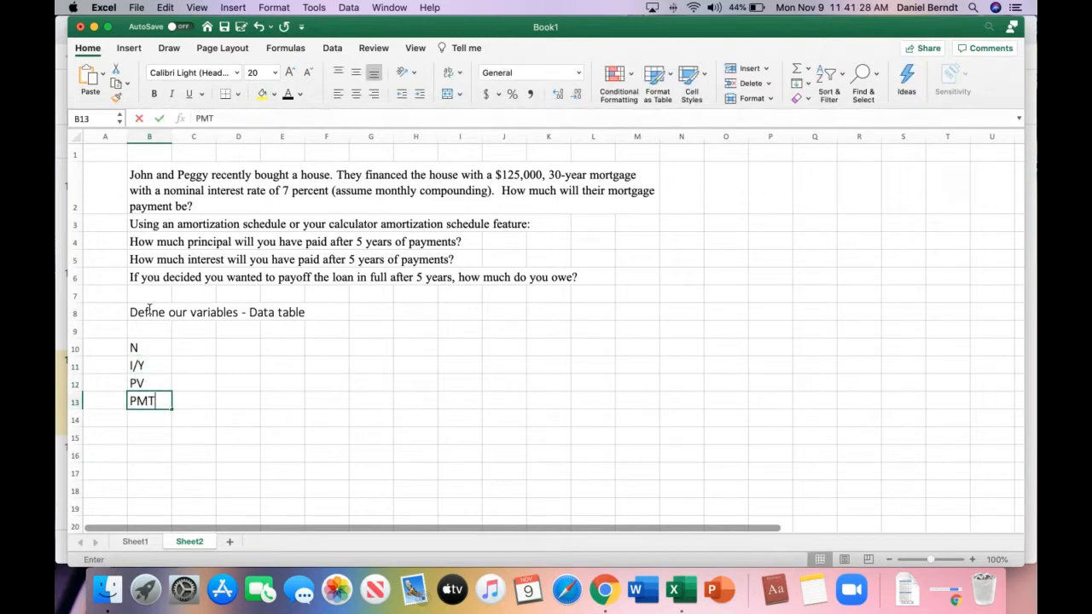
key(Return)
text(FV)
key(Return)
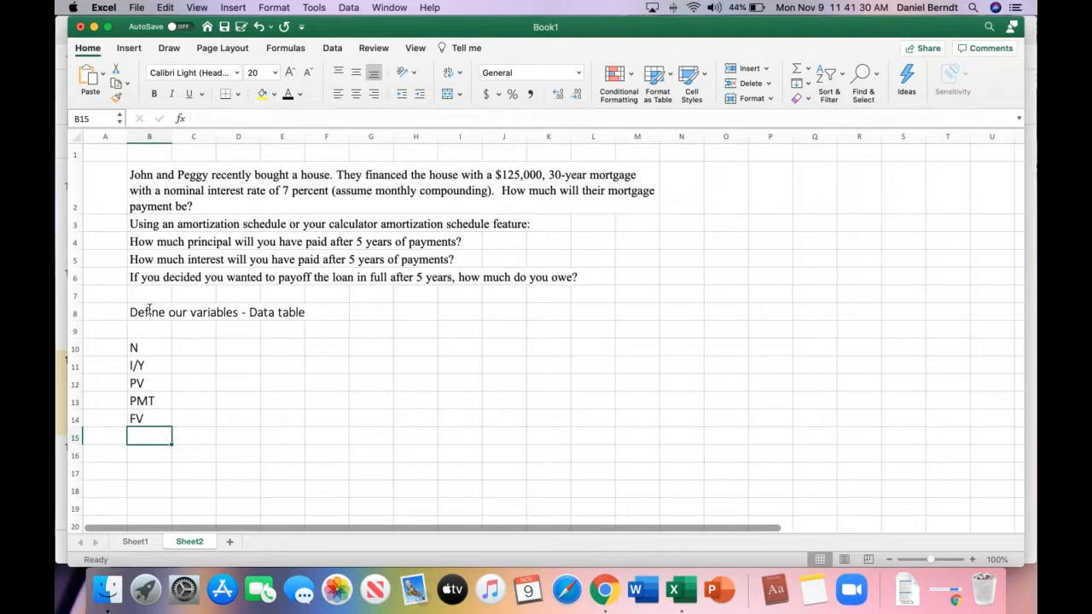
Step: Center the contents of the data table cells B10:C14 horizontally
drag(153, 346, 202, 415)
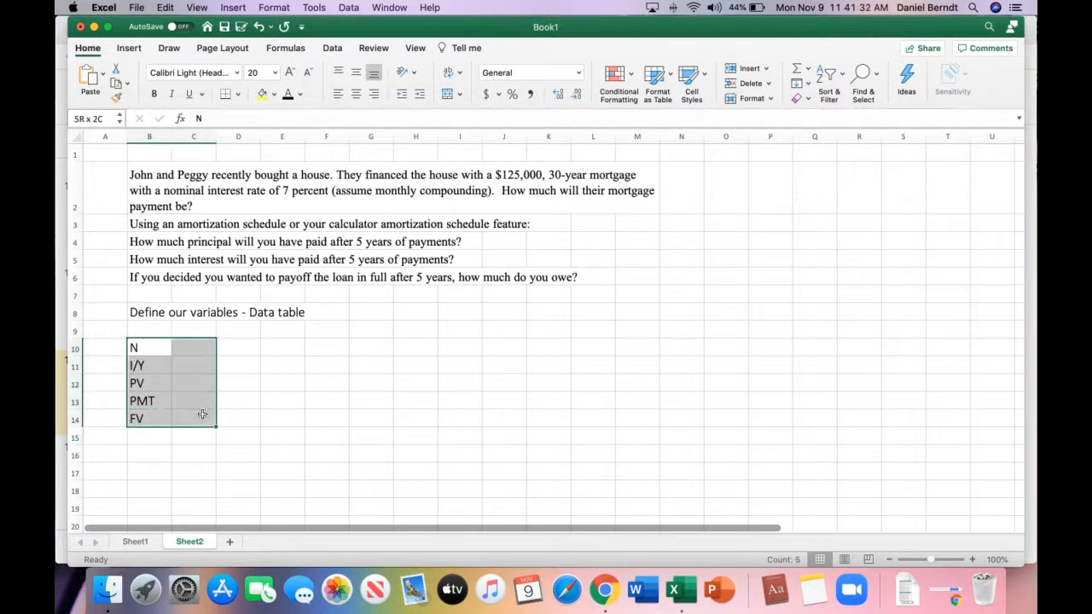
click(356, 94)
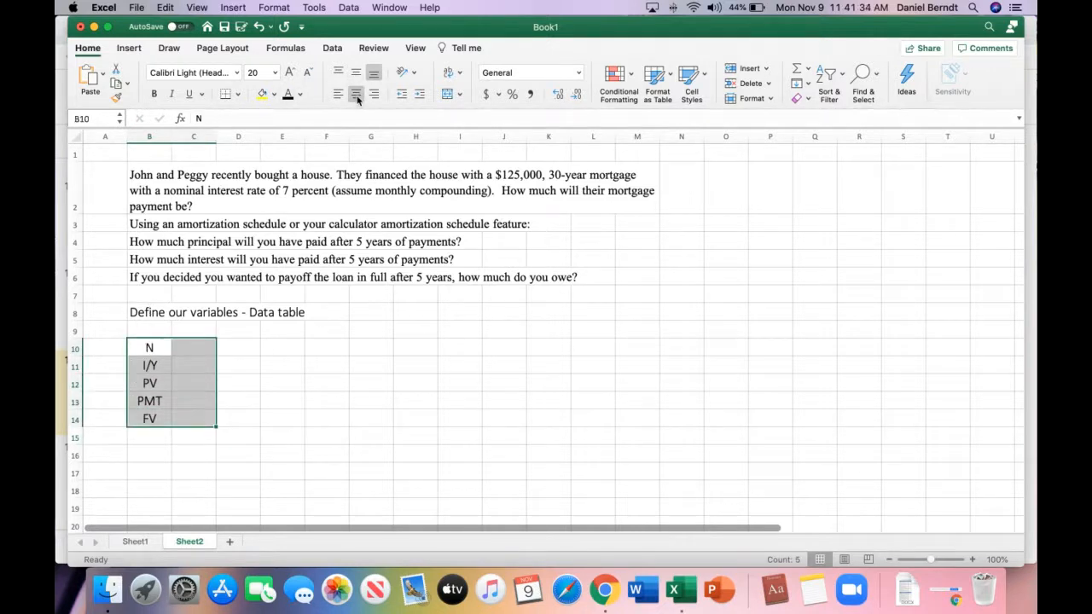
Step: Enter the PV of 125,000 in C12 with the unit "dollars" in D12
click(201, 353)
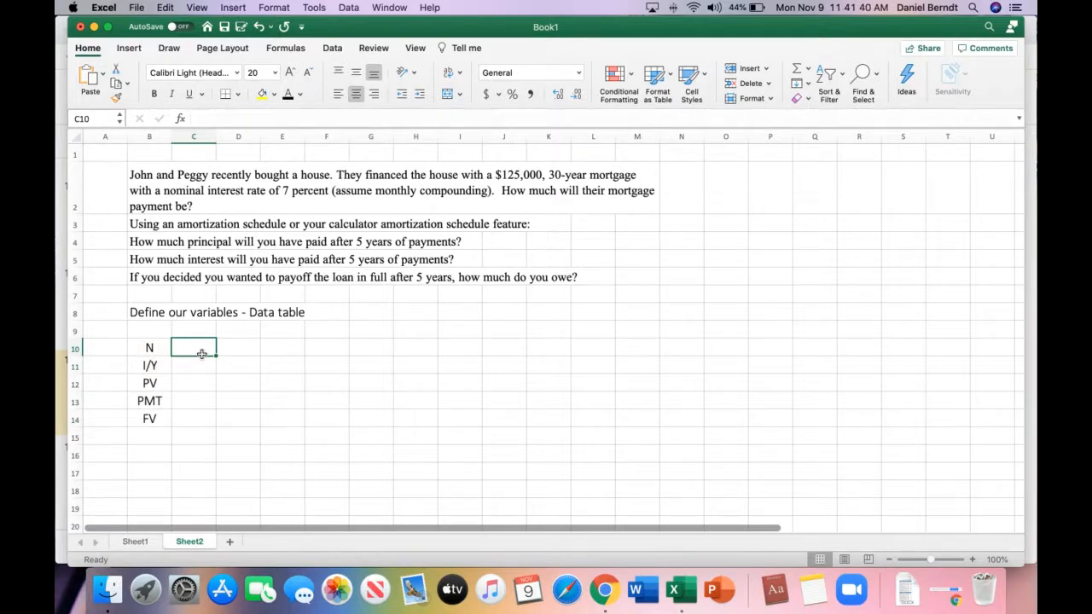
key(Down)
key(Down)
text(125)
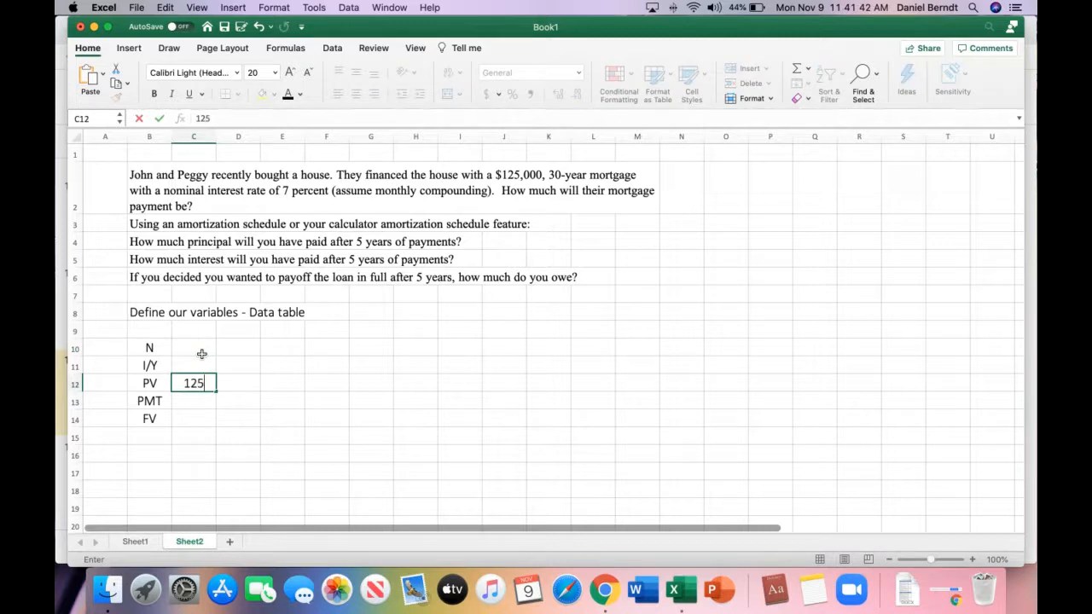
text(,000)
key(Tab)
text(dol)
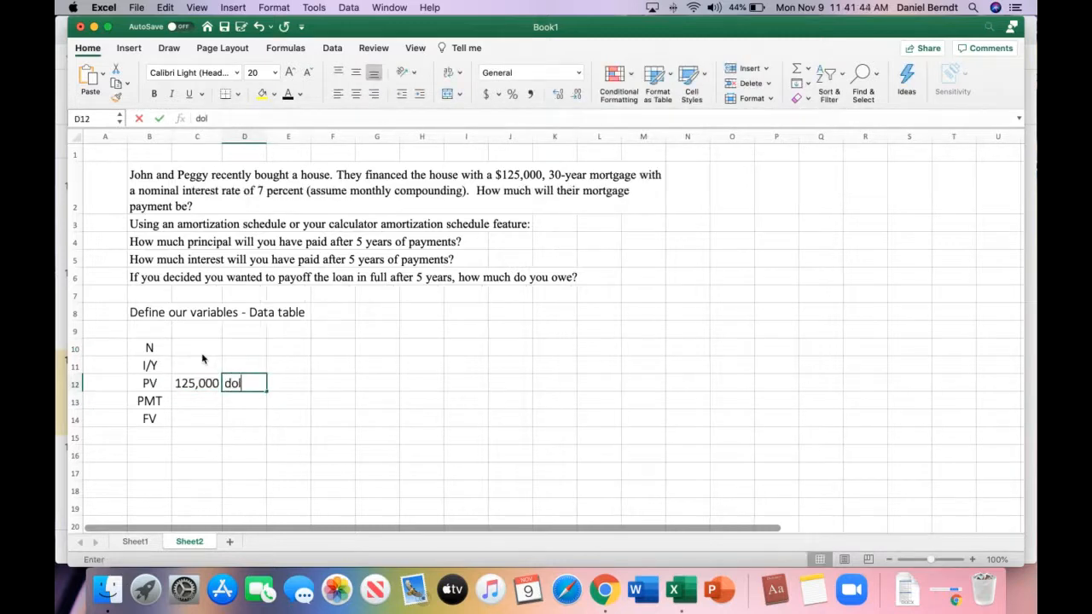
text(alrs)
key(Return)
click(235, 378)
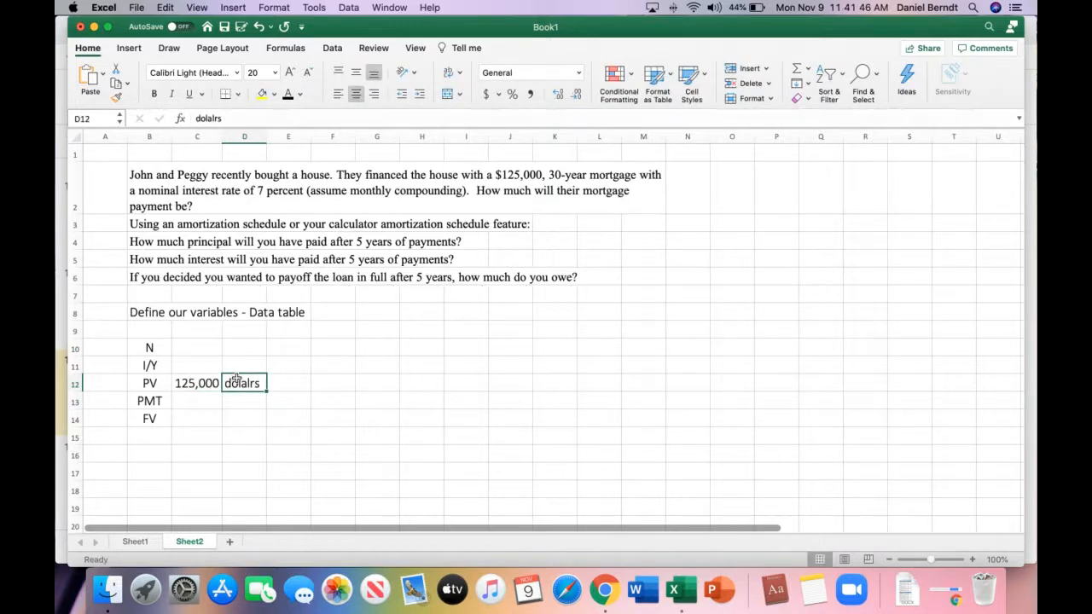
text(dollars)
key(Return)
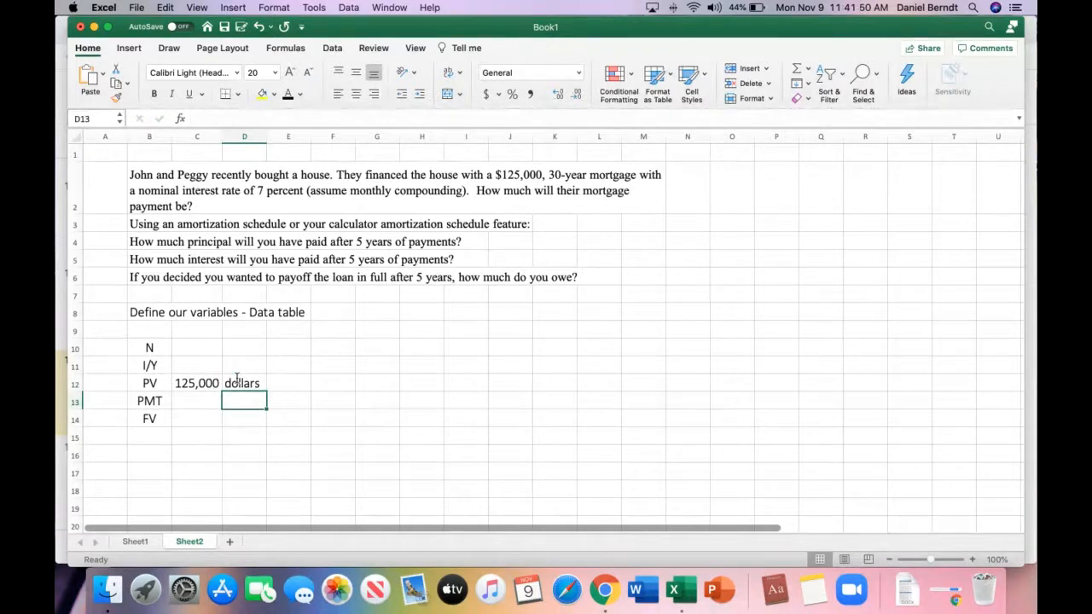
Step: Enter 30 for N in C10 with the unit "years" in D10
click(178, 347)
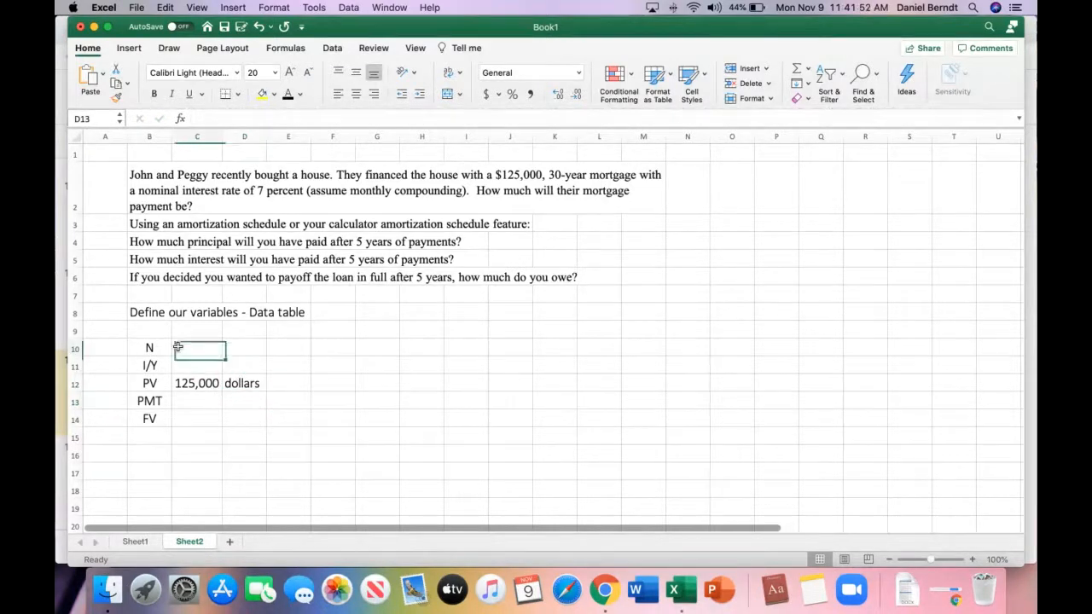
text(30)
key(Tab)
text(years)
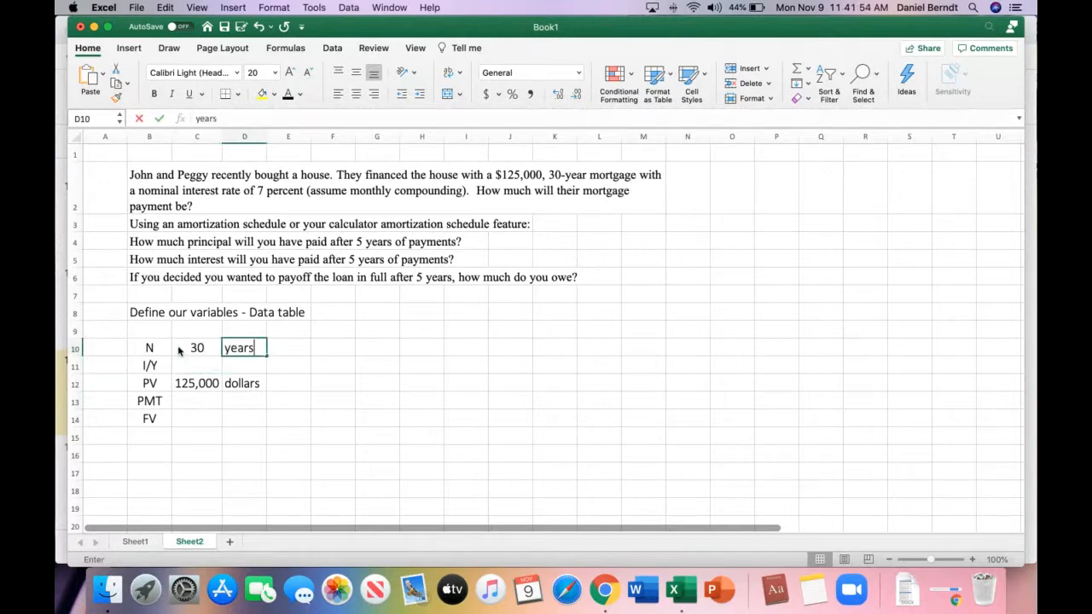
key(Return)
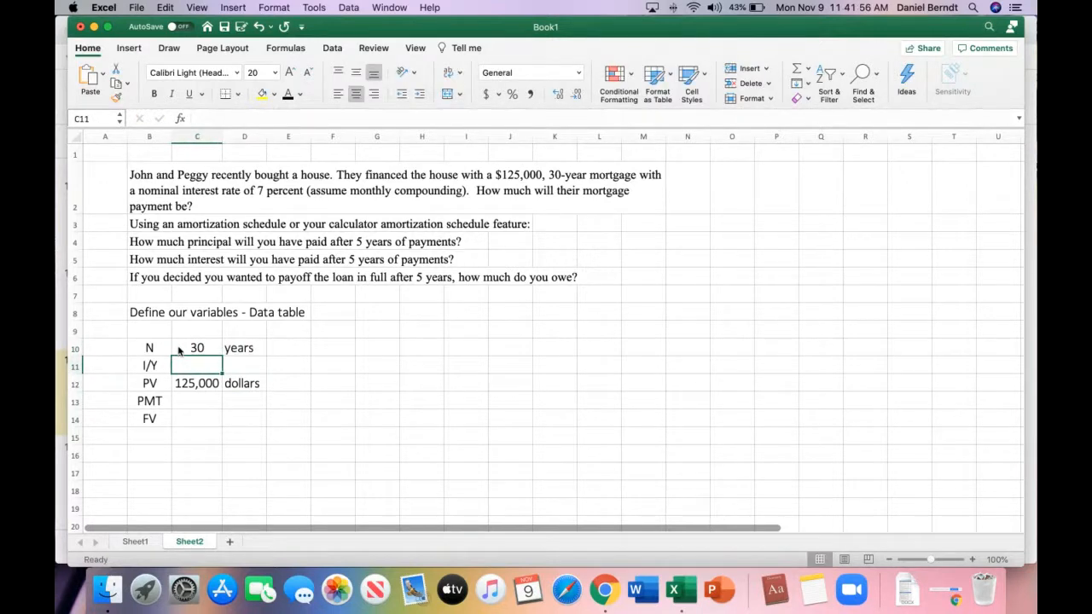
Step: Enter "m =" in G10, 12 in H10 and the unit "months" in I10
key(Right)
key(Right)
key(Right)
key(Up)
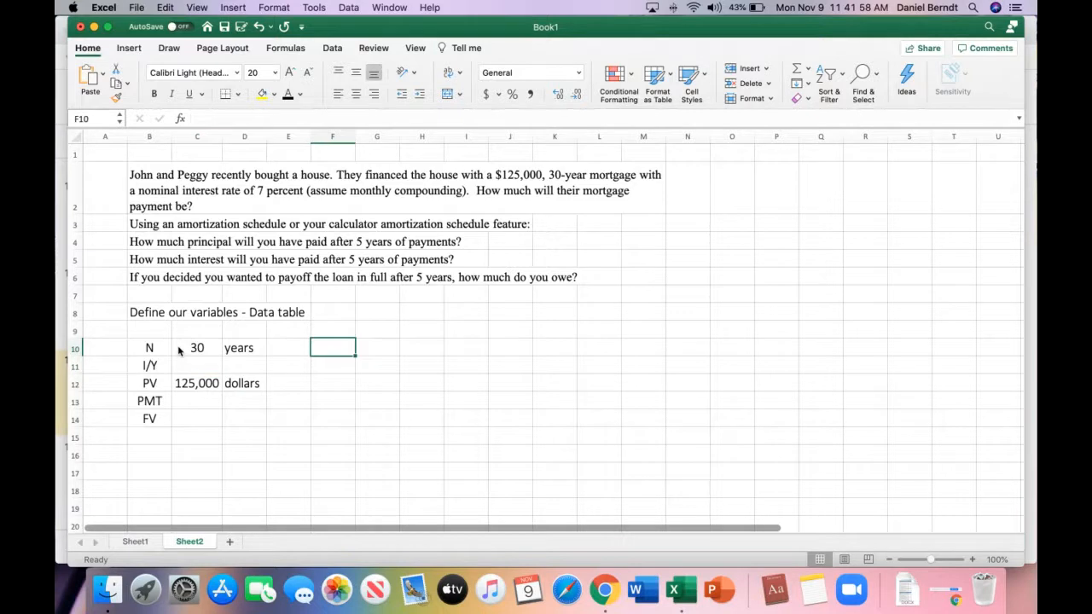
key(Right)
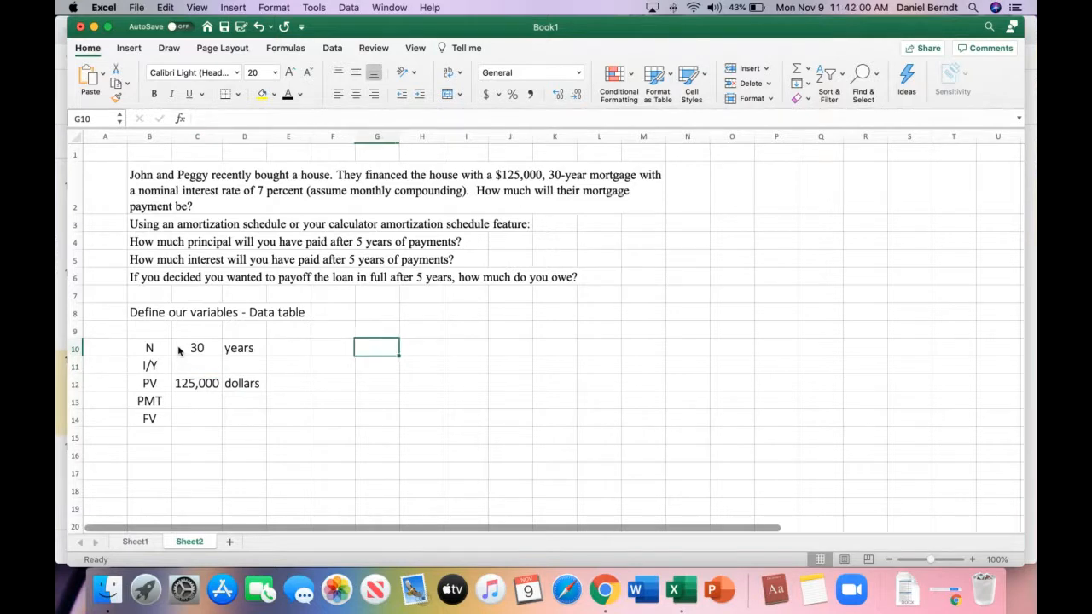
text(m =)
key(Tab)
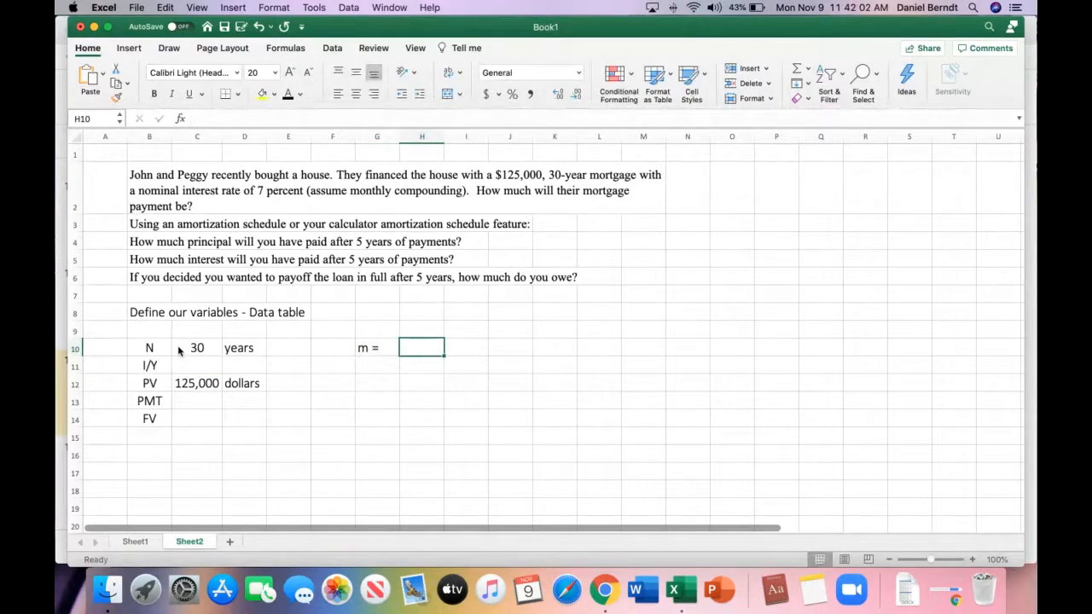
text(12 m)
key(Tab)
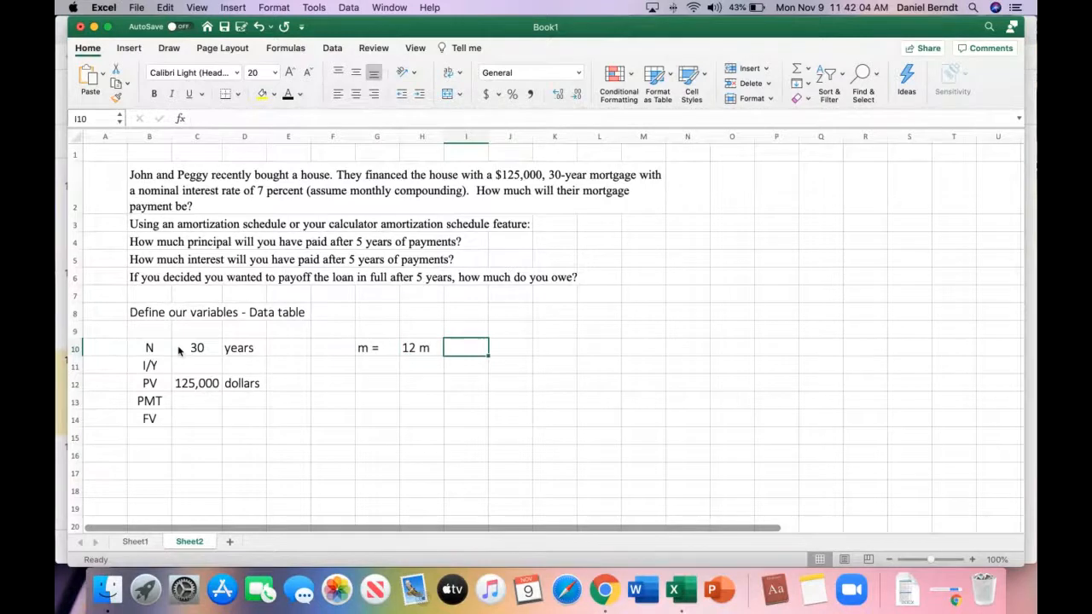
click(424, 348)
double_click(425, 348)
text(onths)
key(Return)
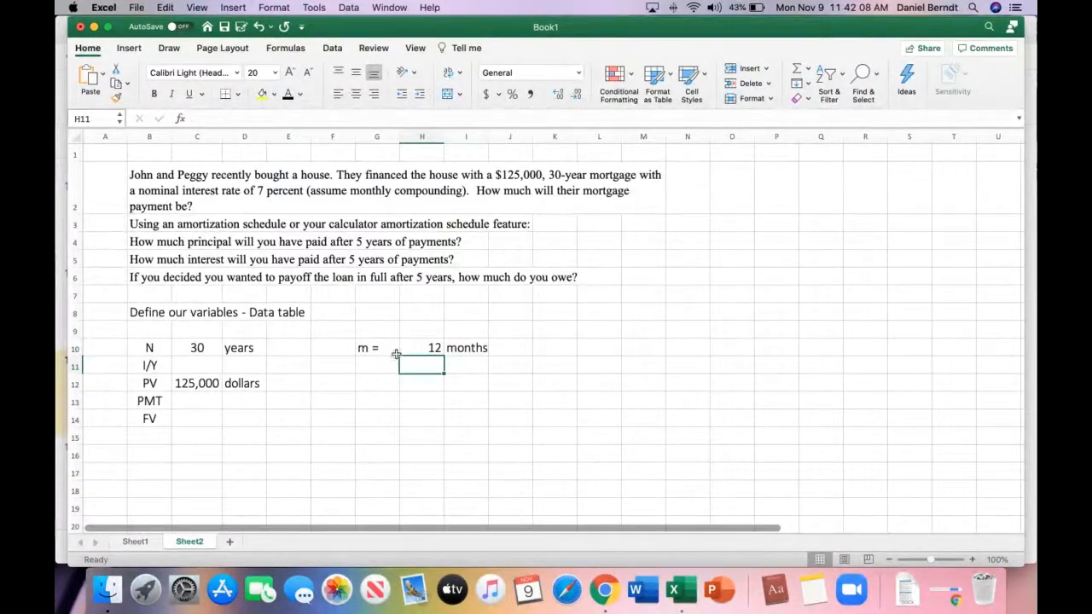
Step: Define m above its value by entering "m =" in G9 and "# of pay periods per year" in H9
click(380, 333)
text(m =)
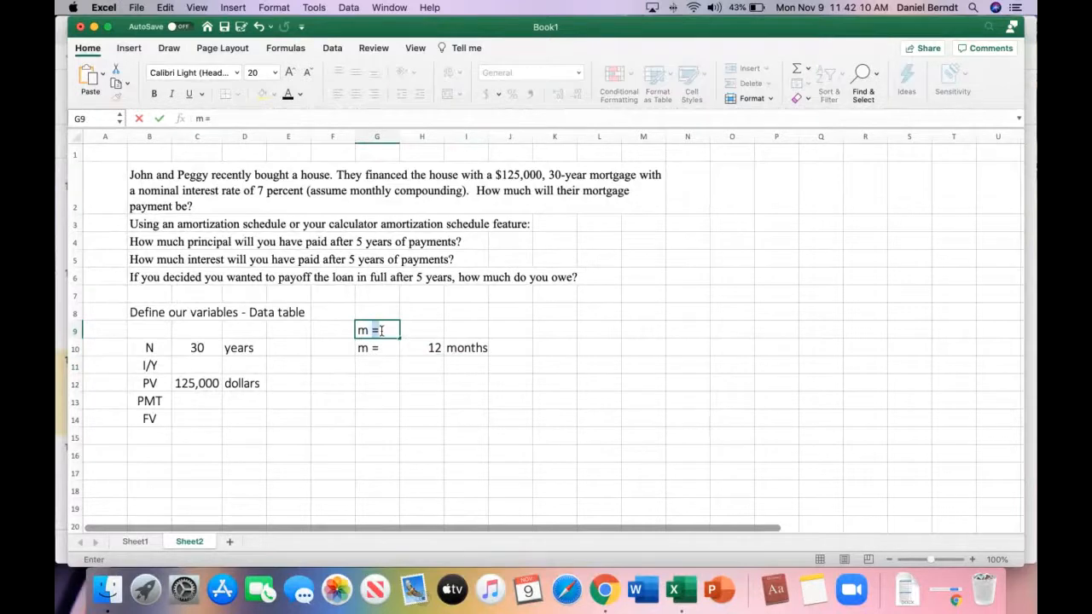
key(Tab)
text(# of compo)
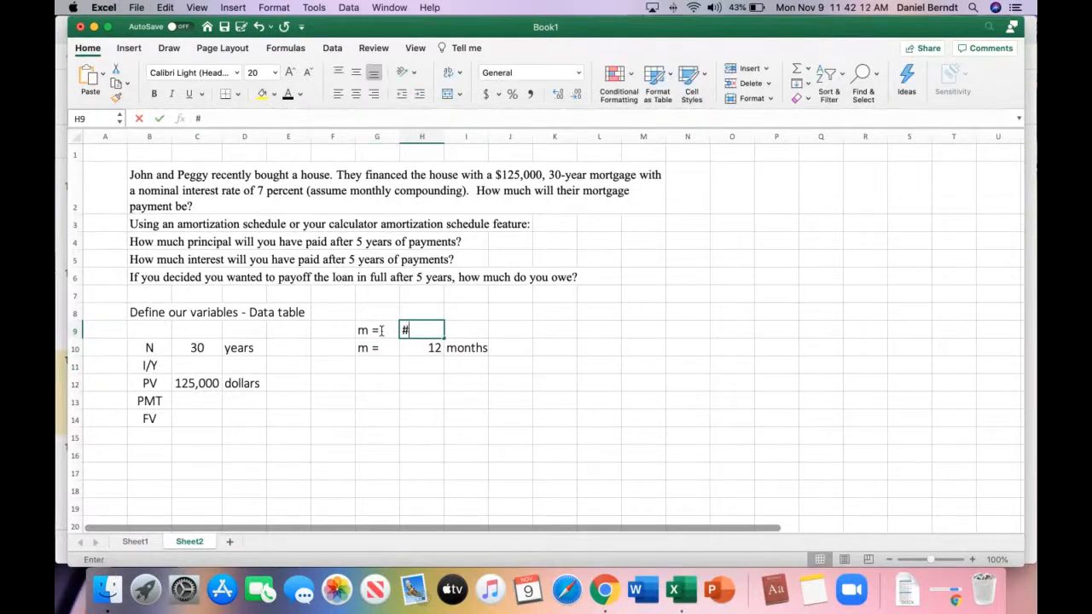
key(BackSpace)
key(BackSpace)
key(BackSpace)
key(BackSpace)
key(BackSpace)
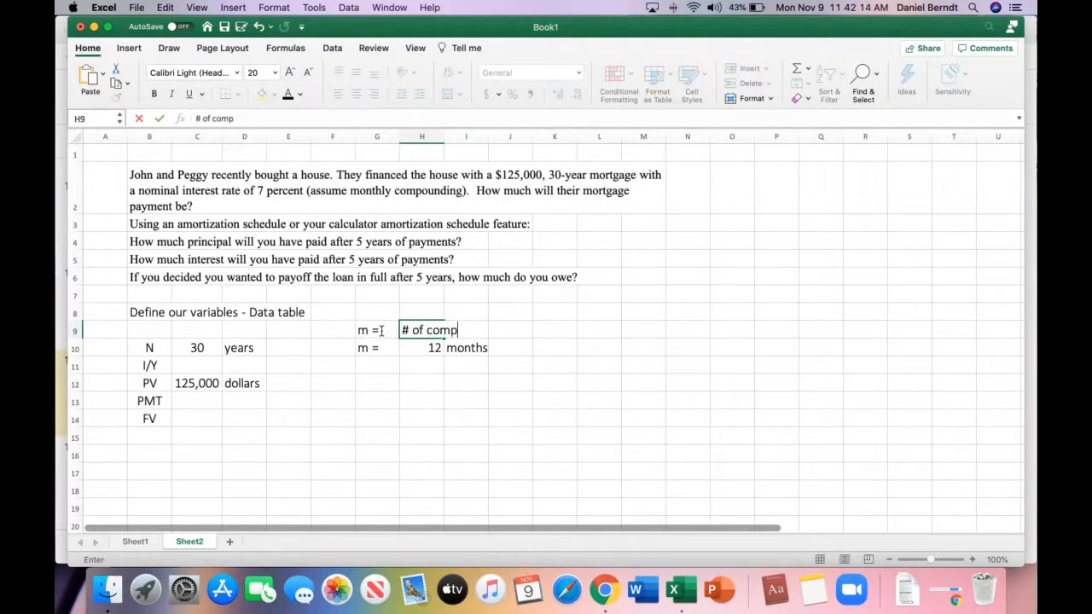
text(pay periods per y)
click(380, 330)
text(ear)
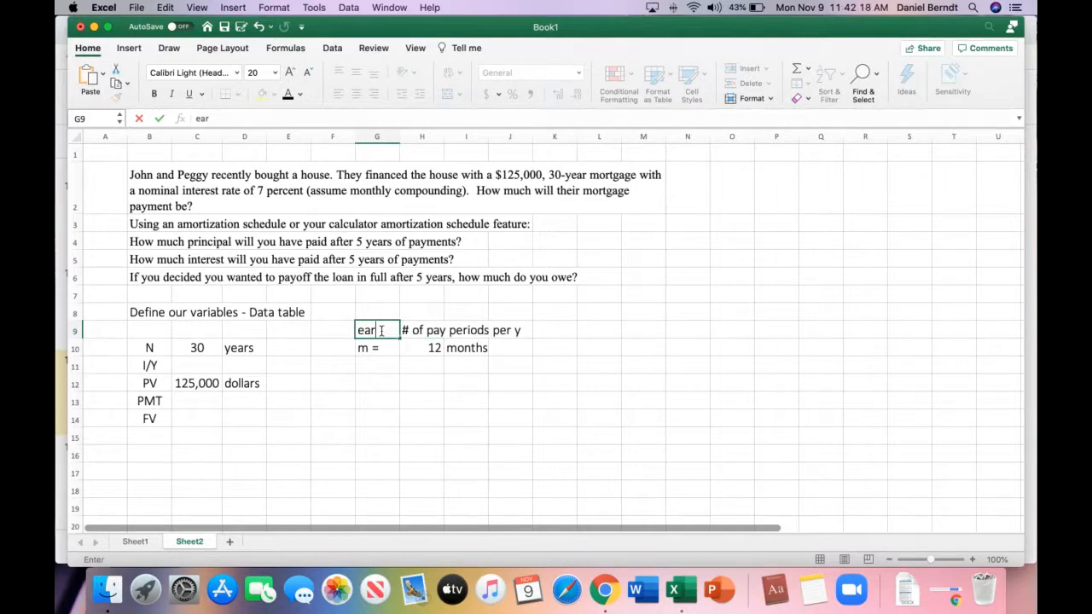
key(BackSpace)
key(BackSpace)
text(m =)
key(Tab)
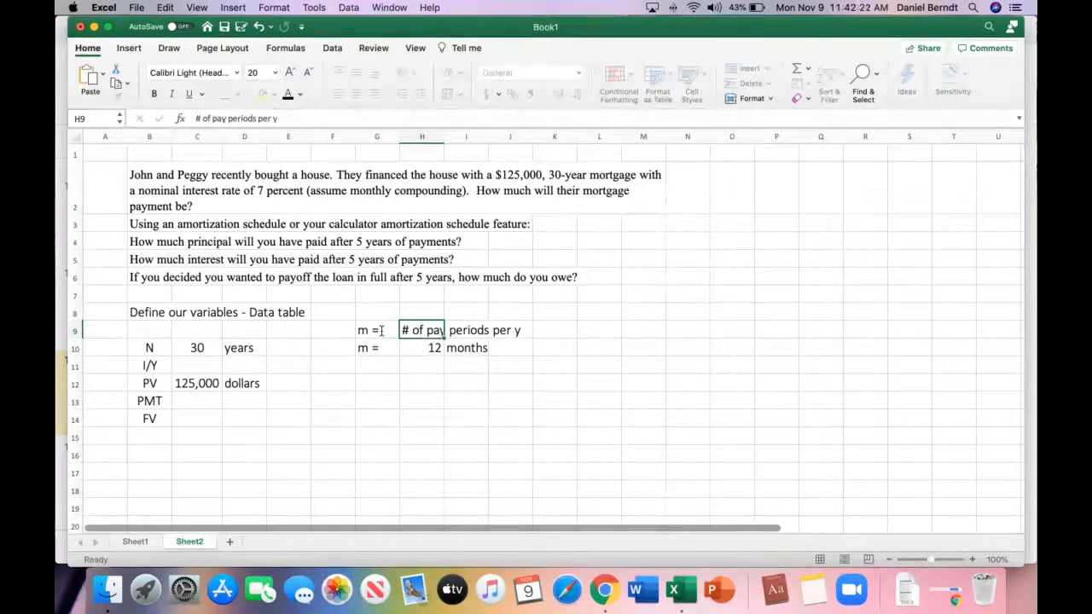
click(306, 117)
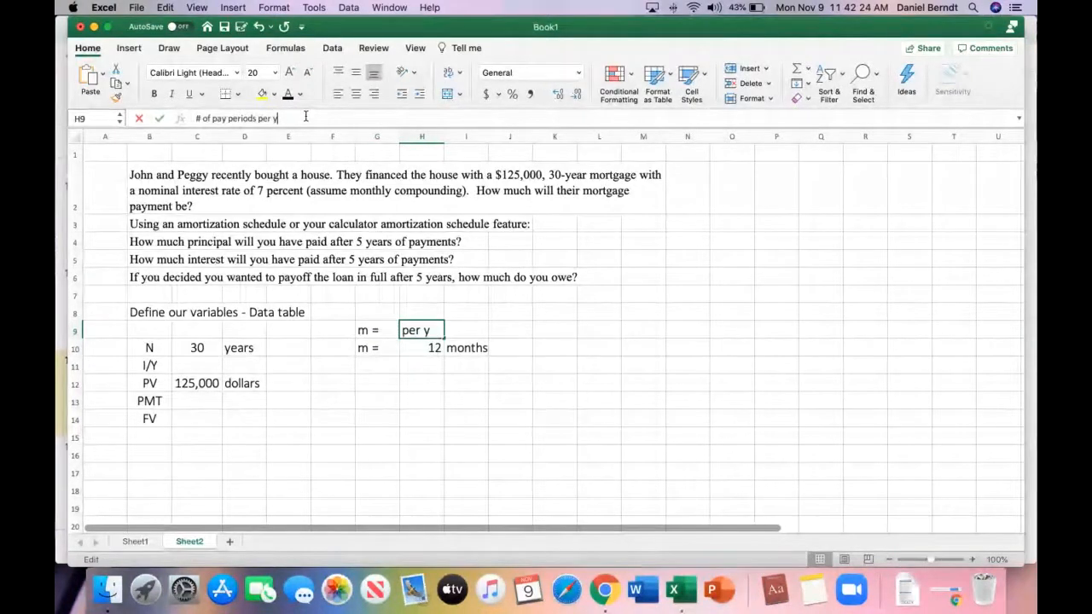
text(ear)
key(Return)
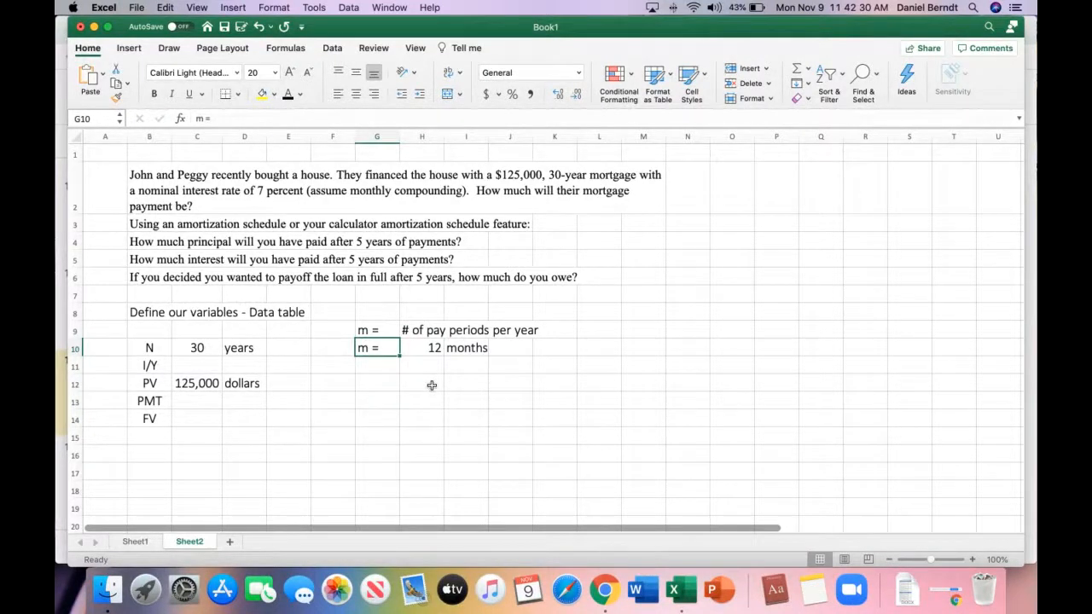
Step: Enter .07 for I/Y in C11 and 0 for FV in C14, leaving PMT empty
click(205, 365)
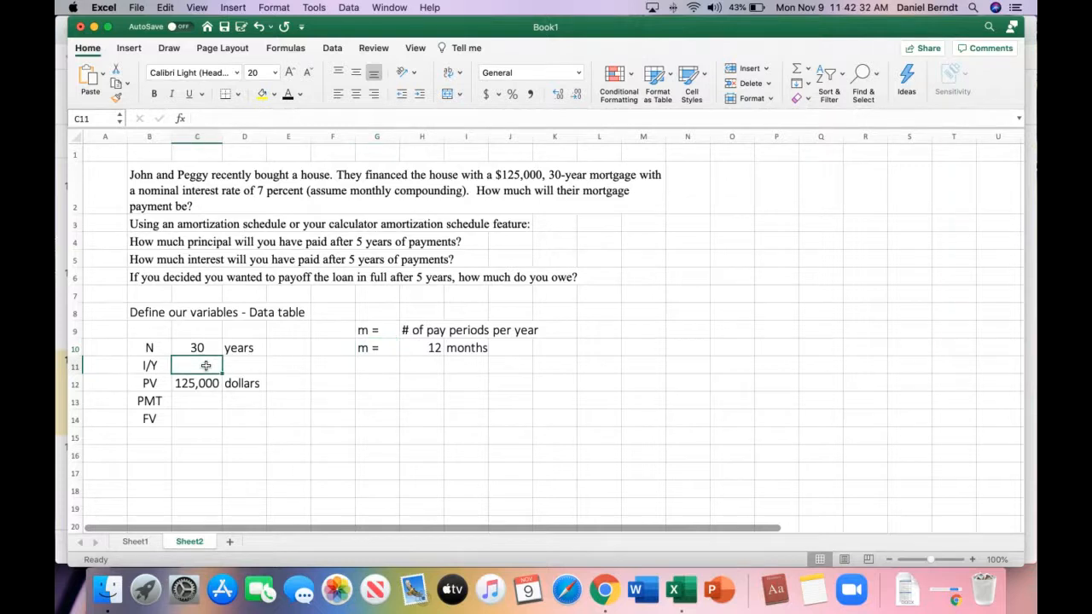
text(.07)
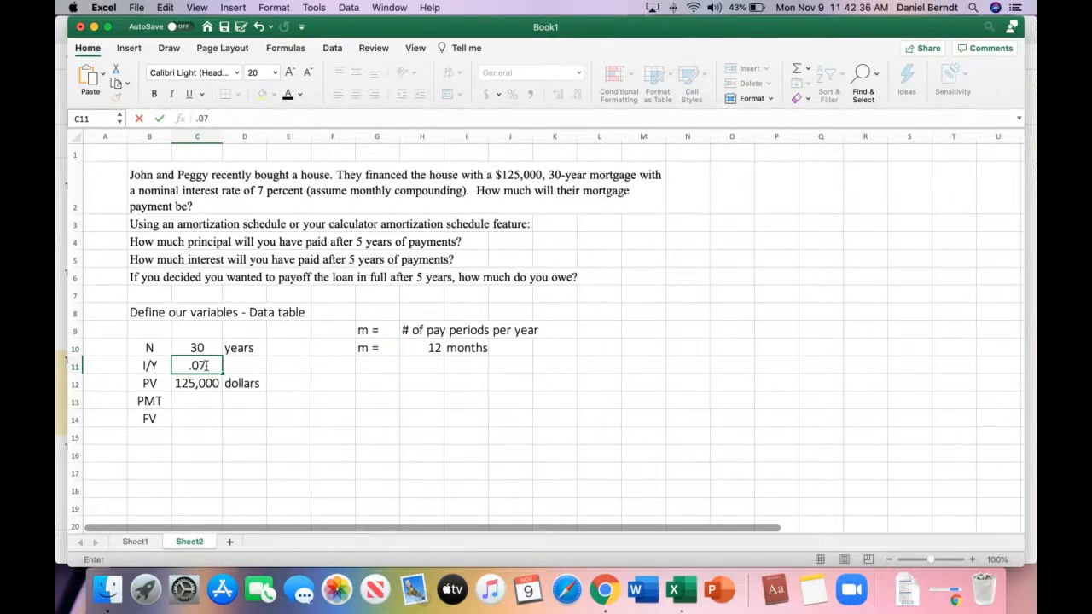
key(Return)
key(Return)
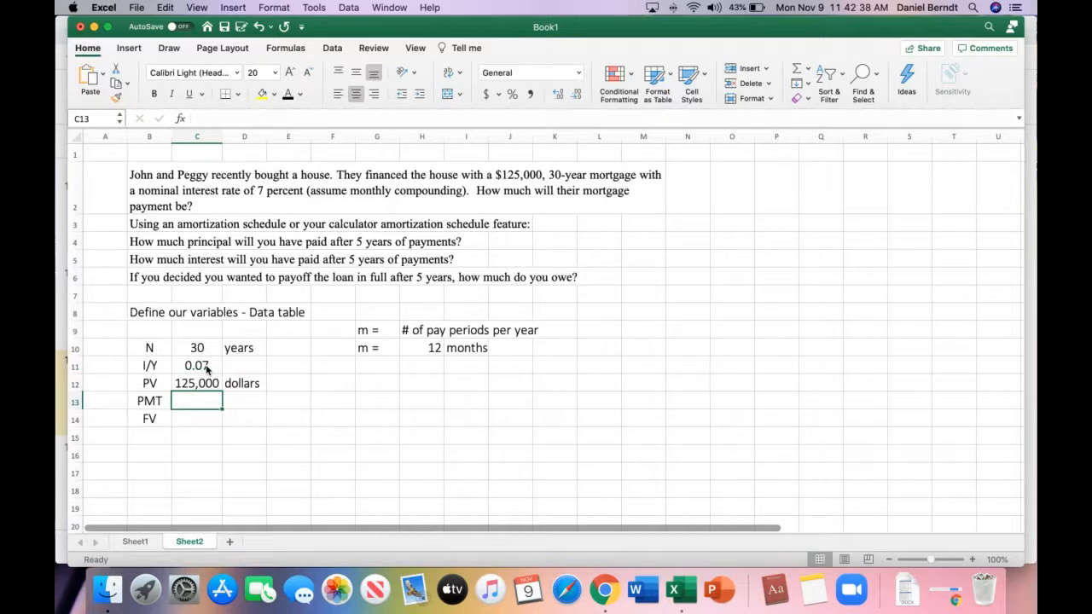
key(Return)
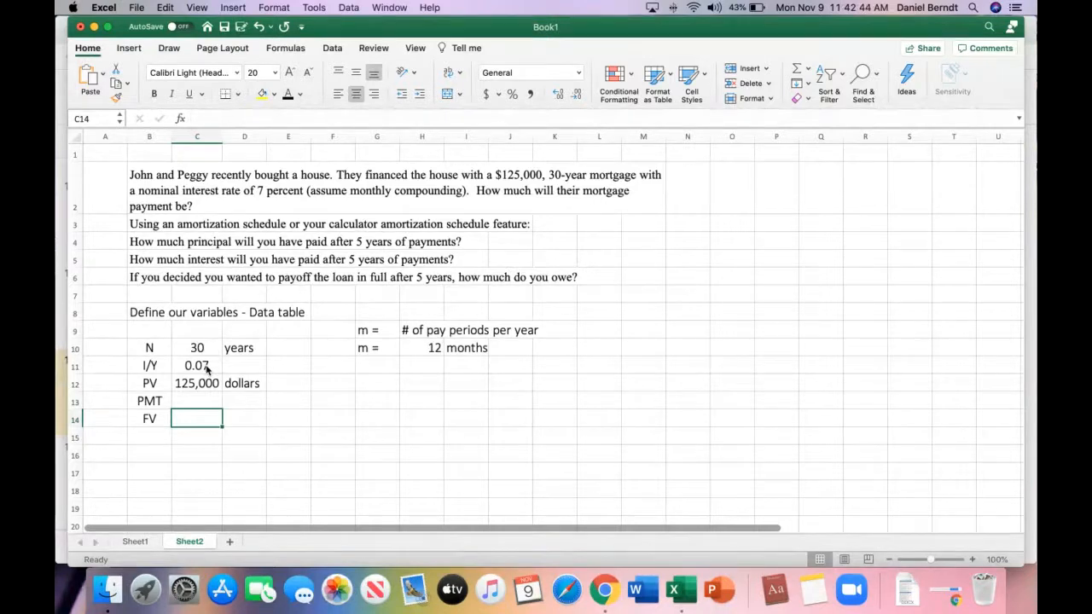
text(0)
key(Return)
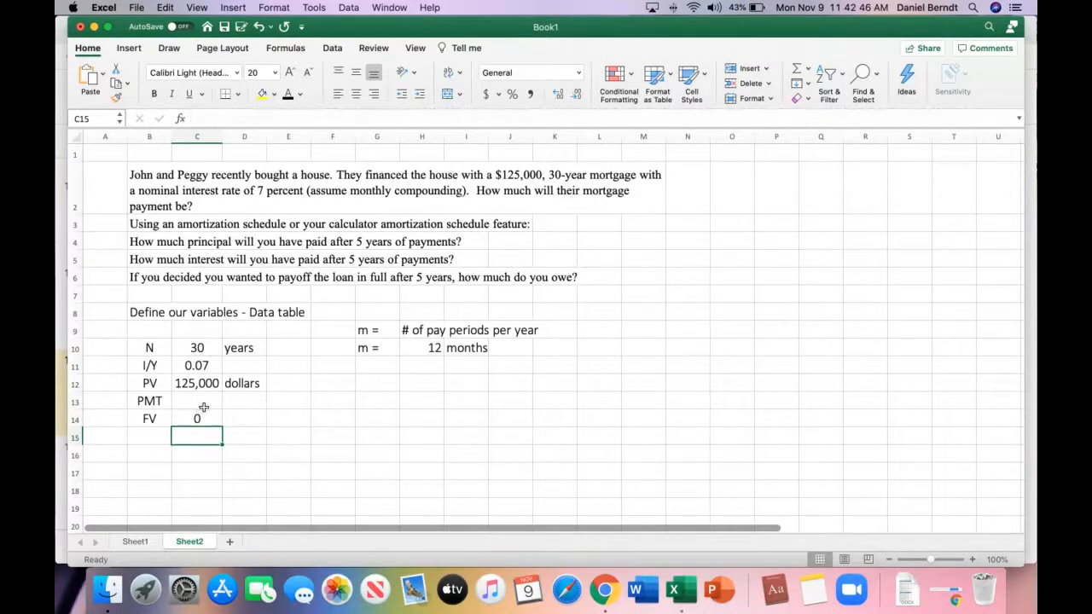
Step: Label the interest rate as "APR" in D11
click(204, 407)
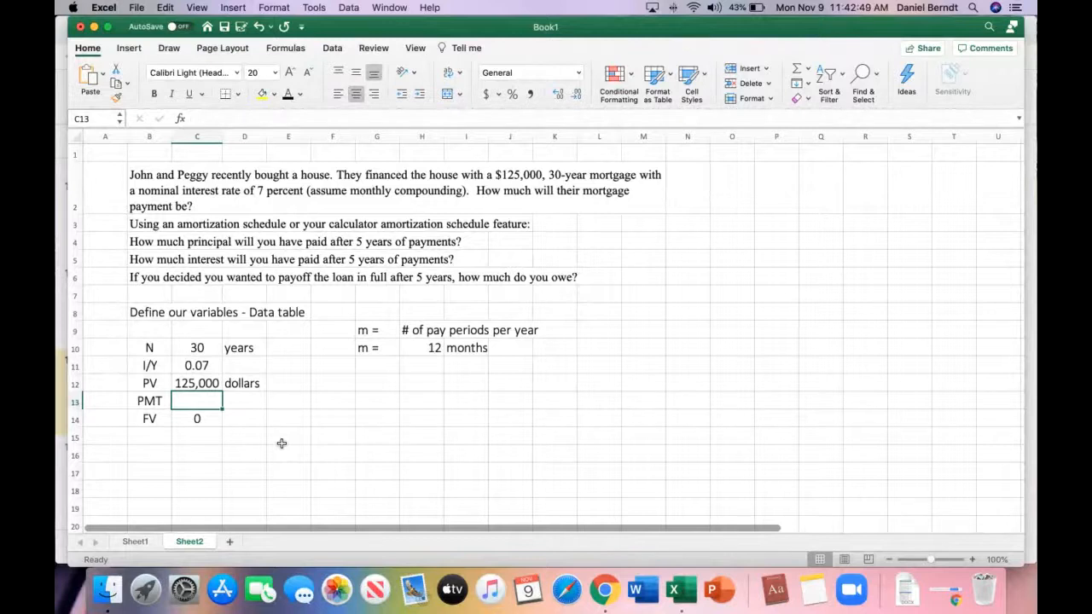
click(247, 365)
text(APR)
key(Return)
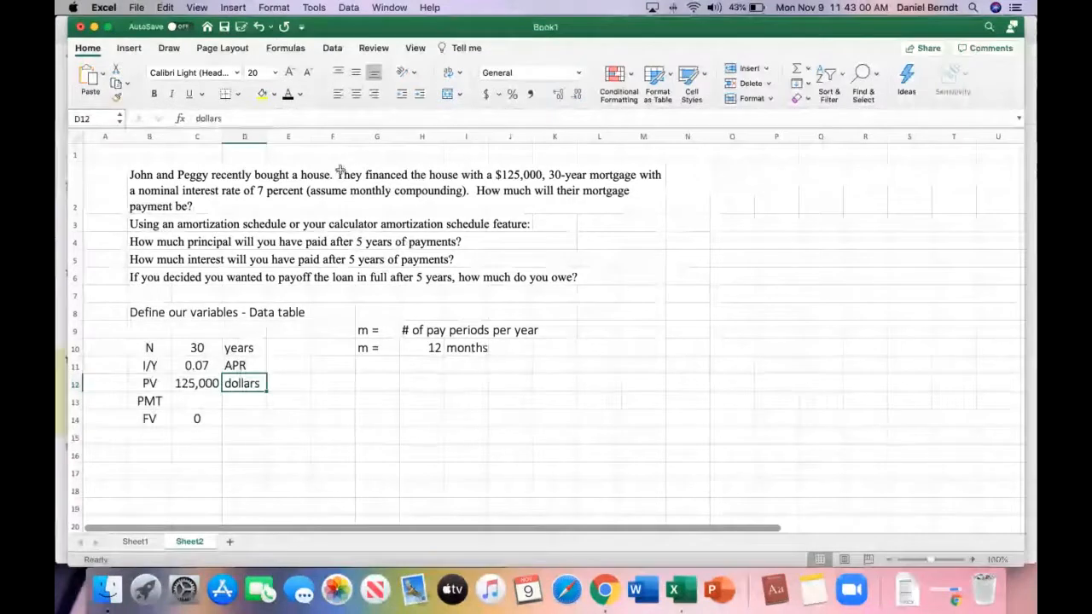
Step: Replace N in C10 with the formula =30*H10 to convert the loan term to monthly periods
click(199, 349)
text(=30)
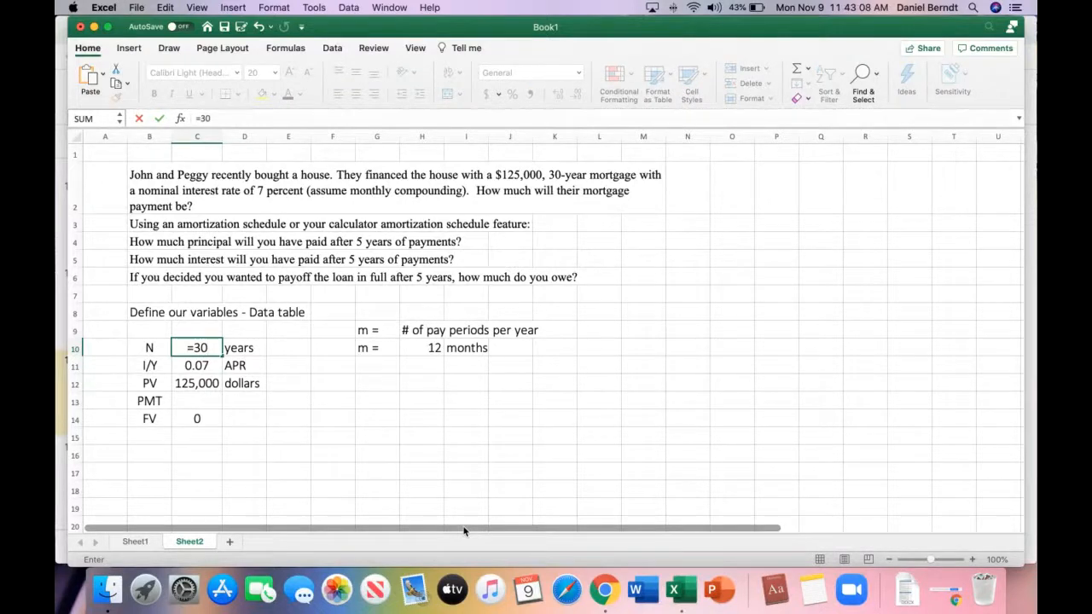
text(*)
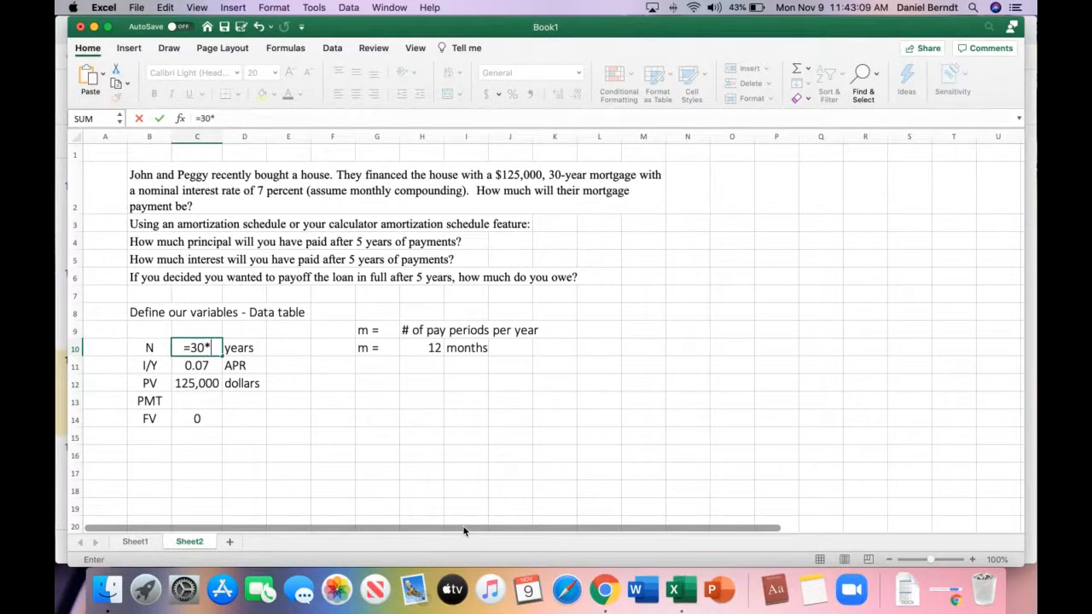
click(433, 348)
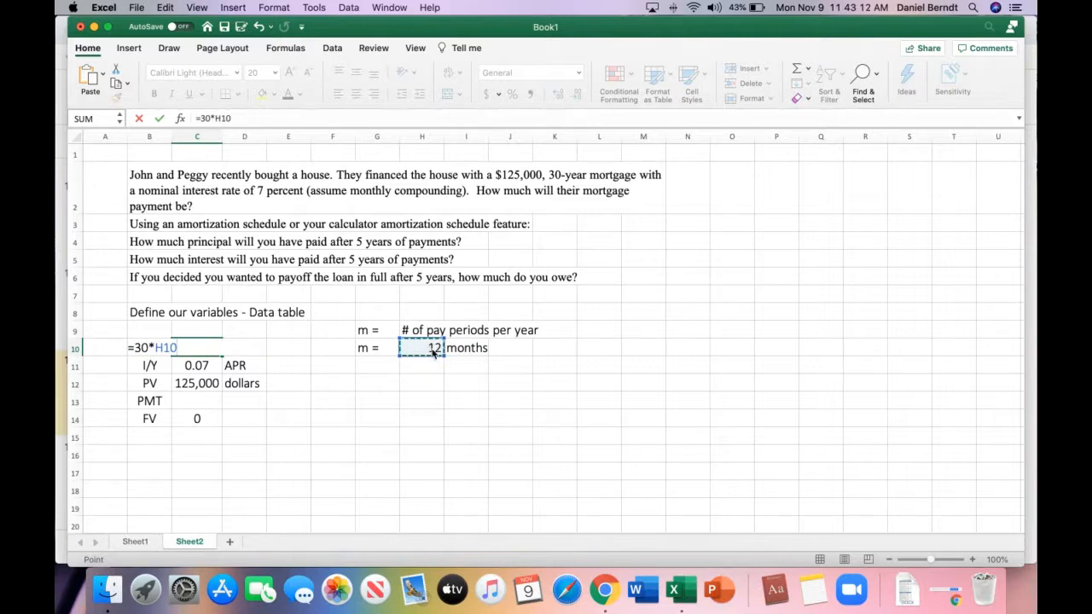
key(Return)
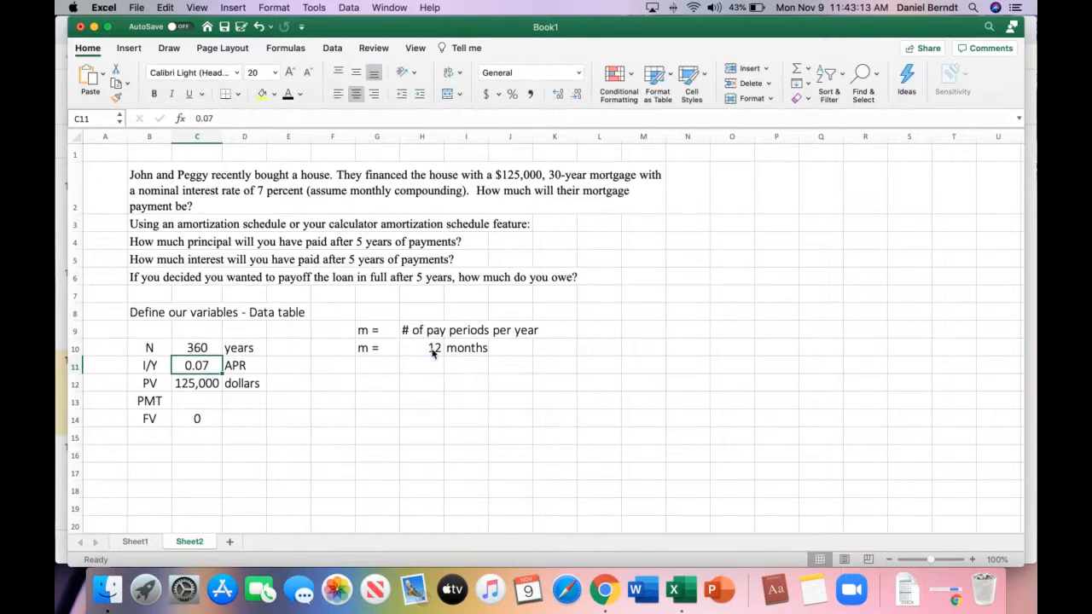
Step: Relabel the unit of N in D10 as "months or payments"
click(264, 348)
text(monht)
key(BackSpace)
key(BackSpace)
text(th)
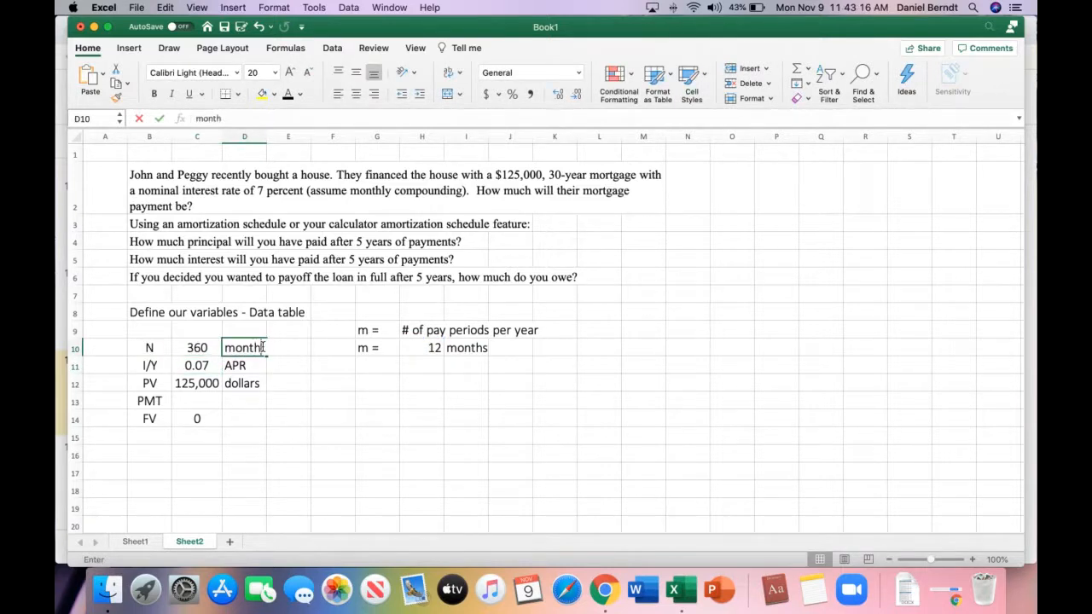
text(s or payments)
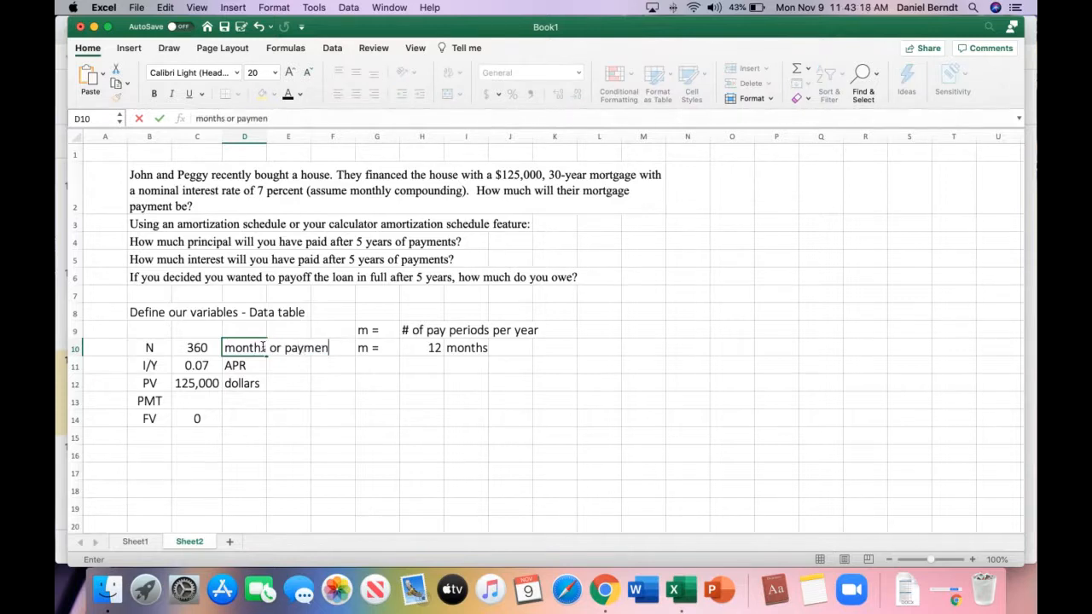
key(Return)
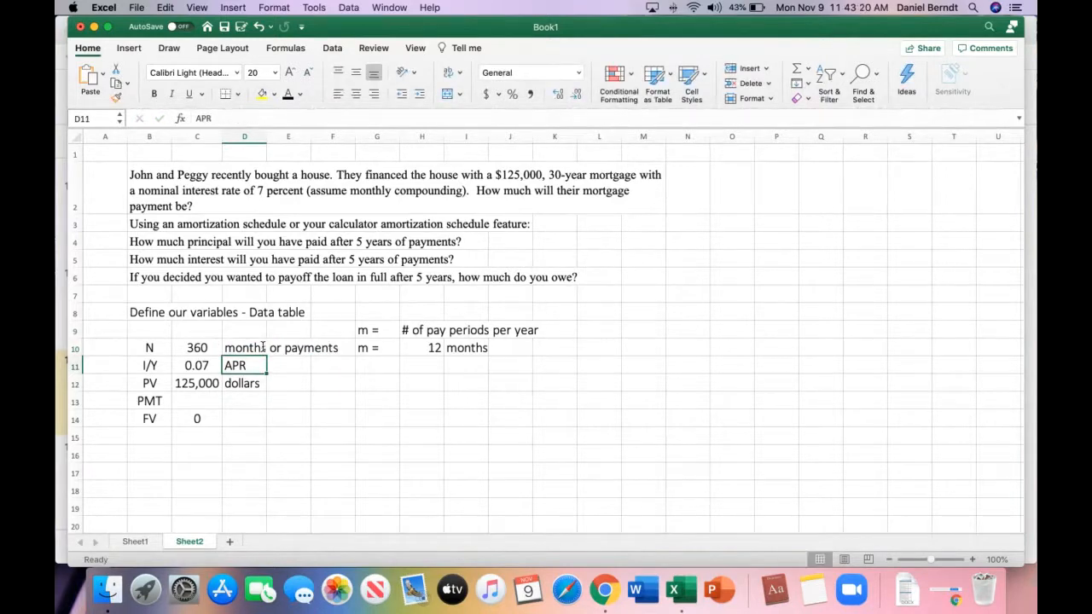
Step: Replace I/Y in C11 with the formula =.07/H10 to convert the annual rate to a monthly rate
key(Left)
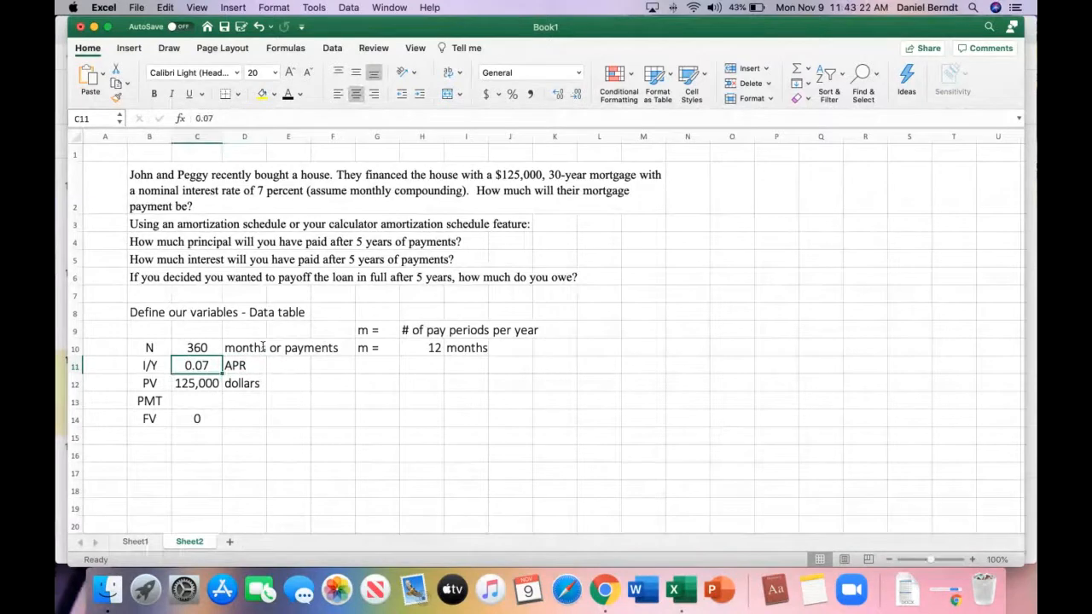
text(=)
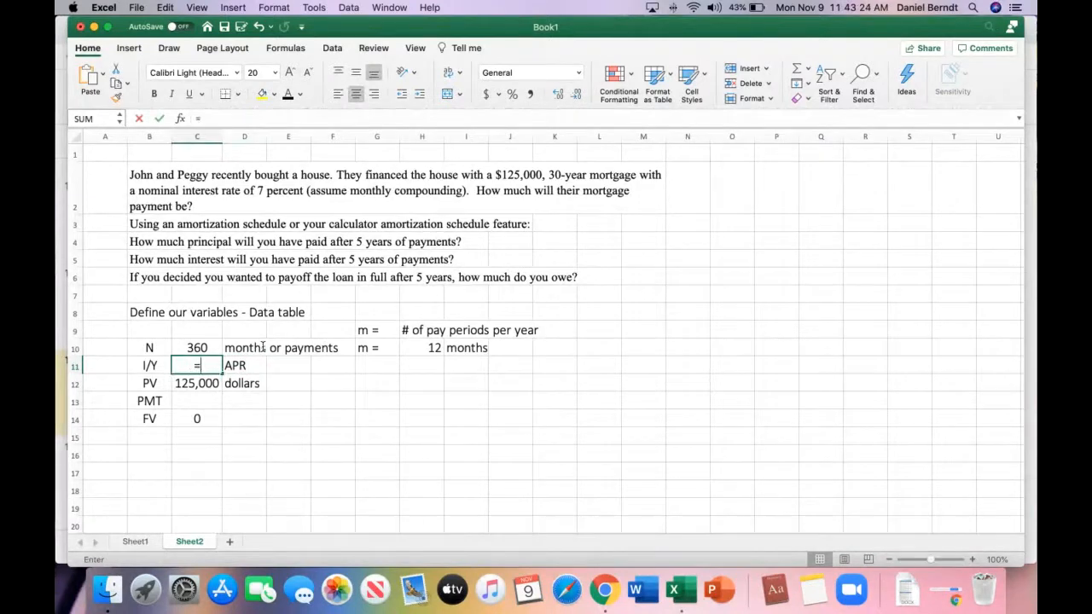
text(.07)
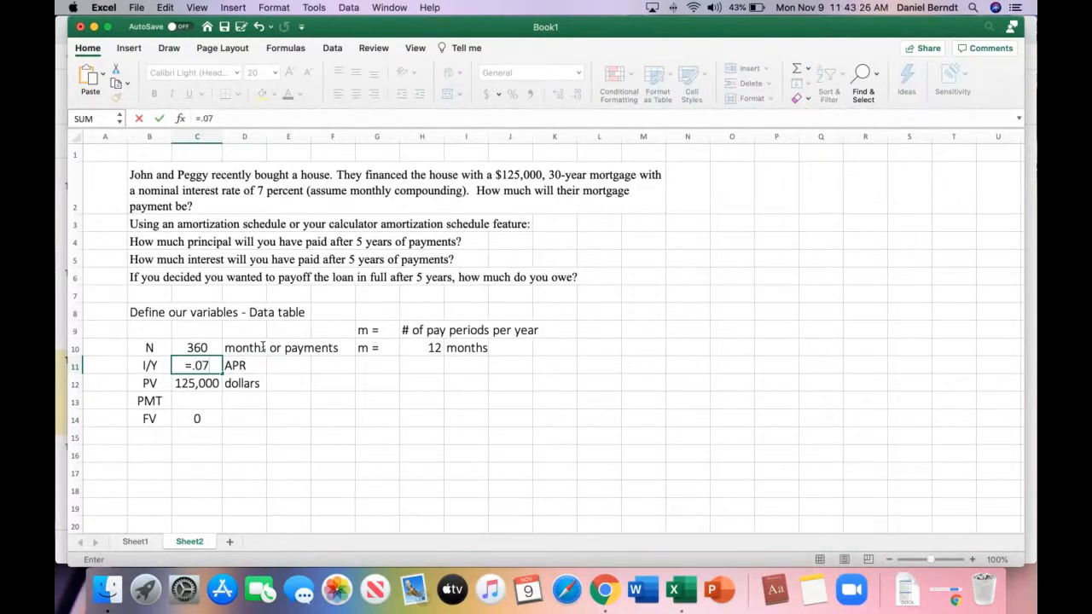
text(/)
click(413, 347)
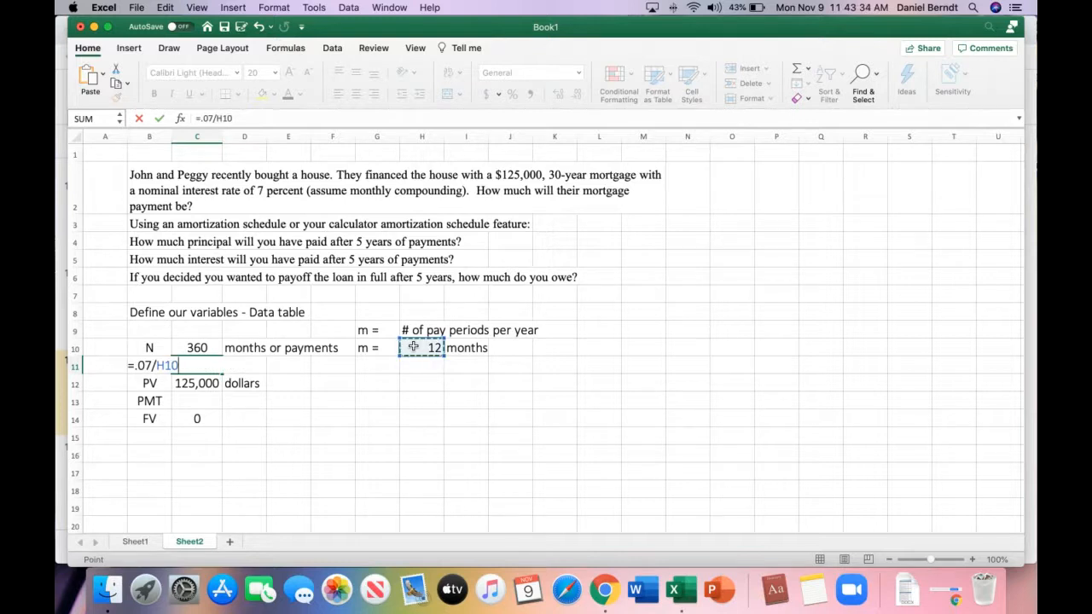
key(Return)
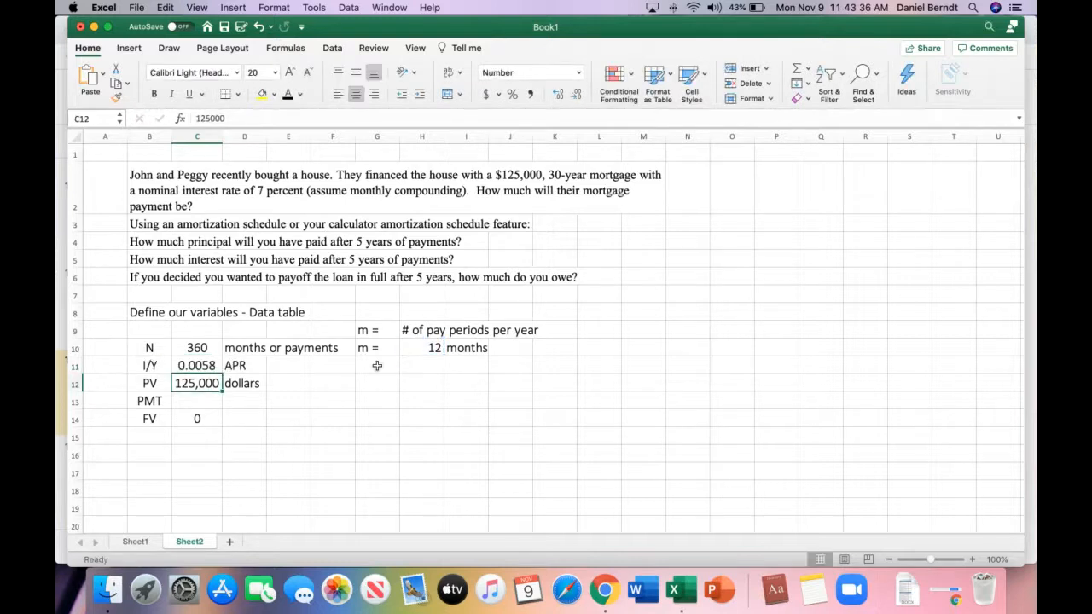
Step: Relabel the interest rate in D11 as "monthly or periodic rate" and slightly widen column F
click(246, 365)
text(months)
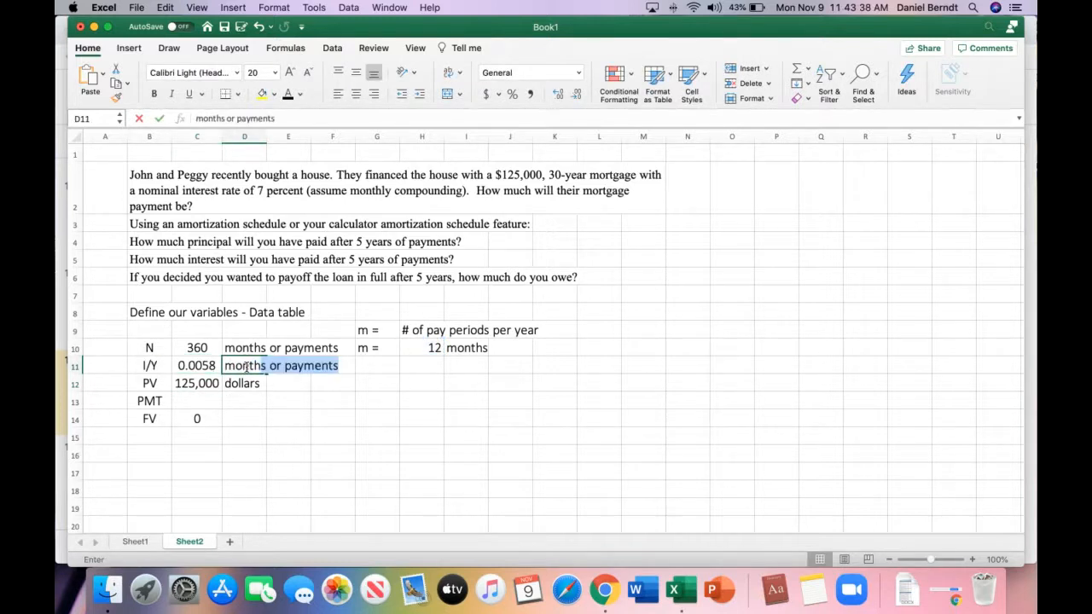
key(BackSpace)
key(BackSpace)
text(ly or periodic )
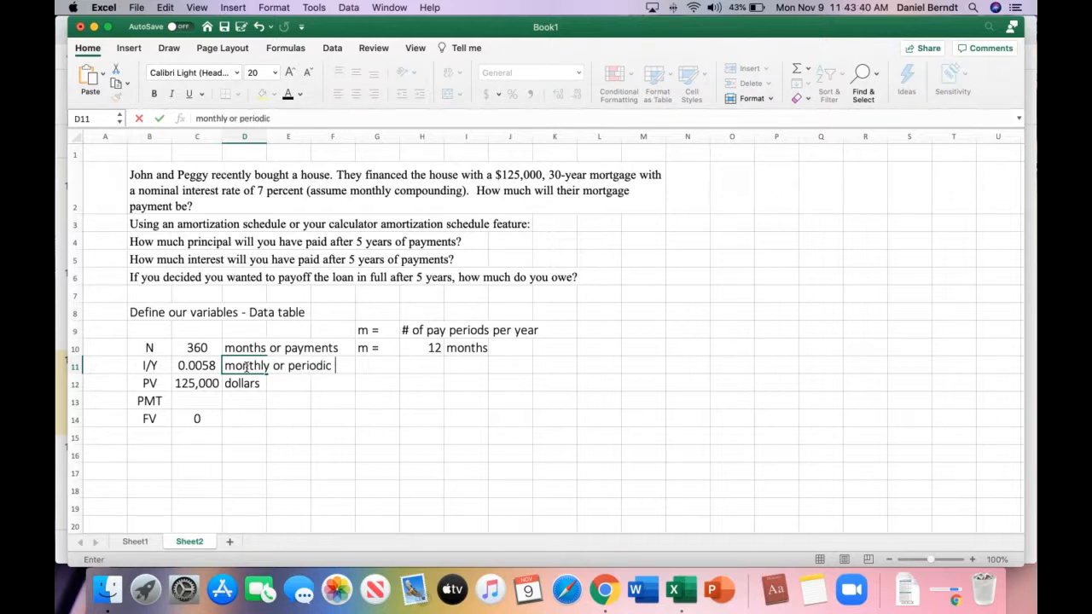
text(rate)
key(Return)
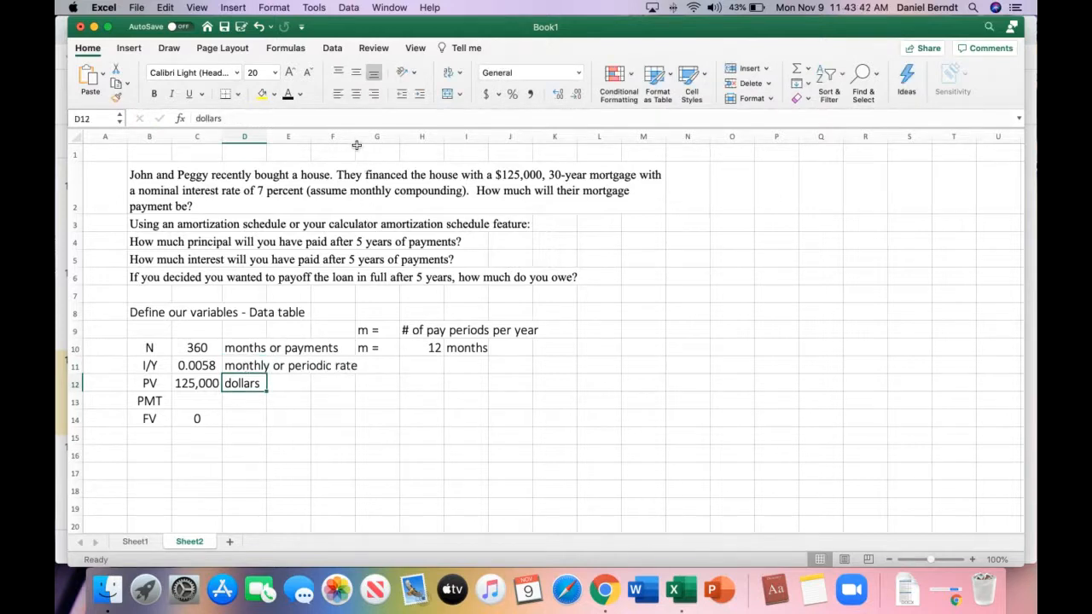
drag(356, 136, 368, 136)
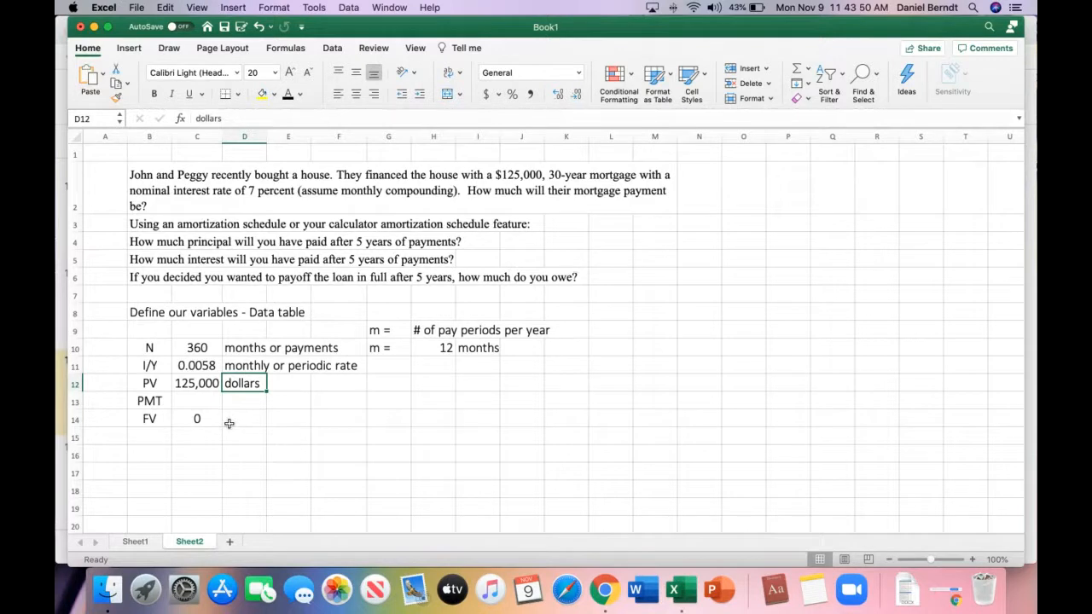
Step: Calculate the mortgage payment in C13 as a positive amount with the formula =-pmt(C11,C10,C12,C14,0)
click(208, 401)
text(=pmt()
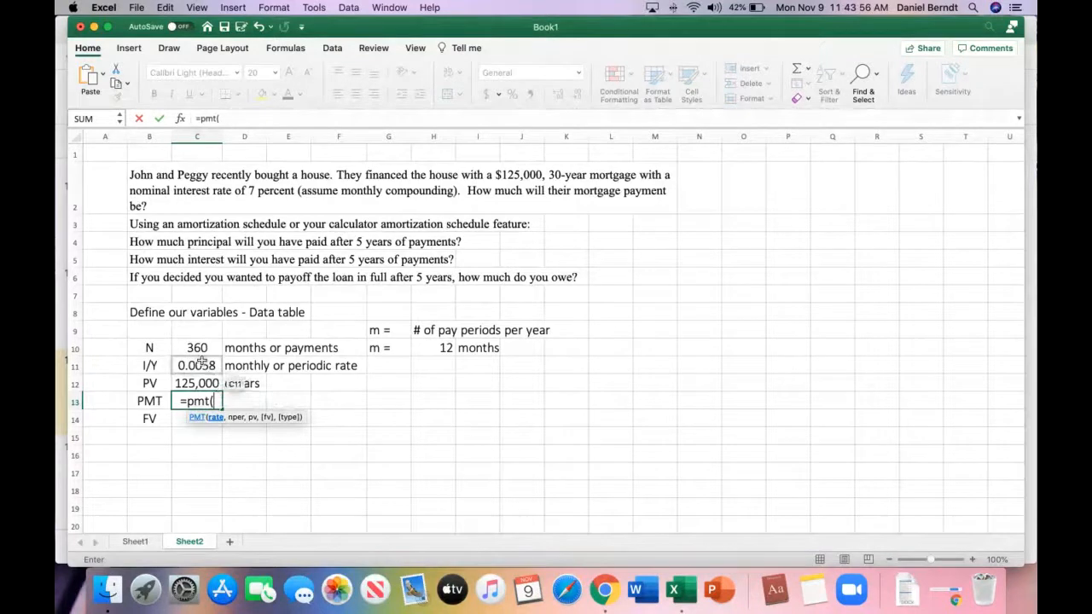
click(201, 361)
text(,)
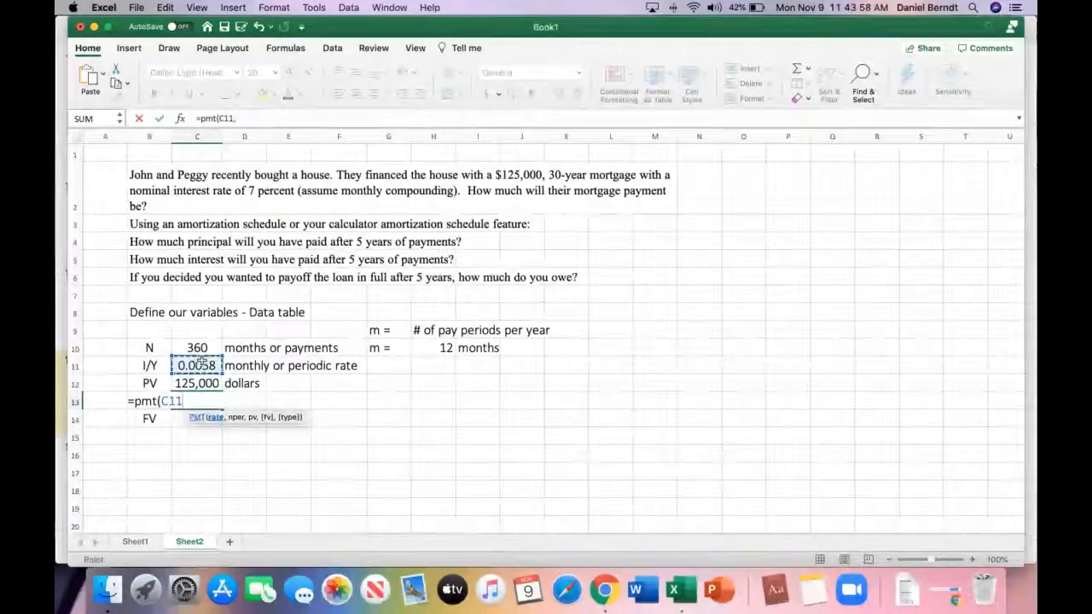
click(210, 347)
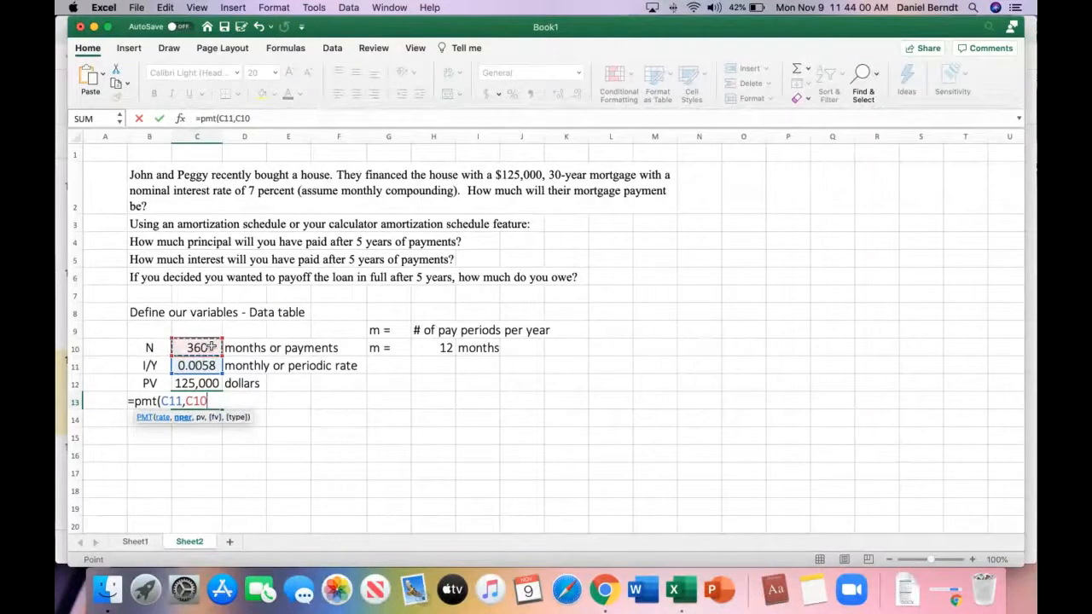
text(,)
click(205, 383)
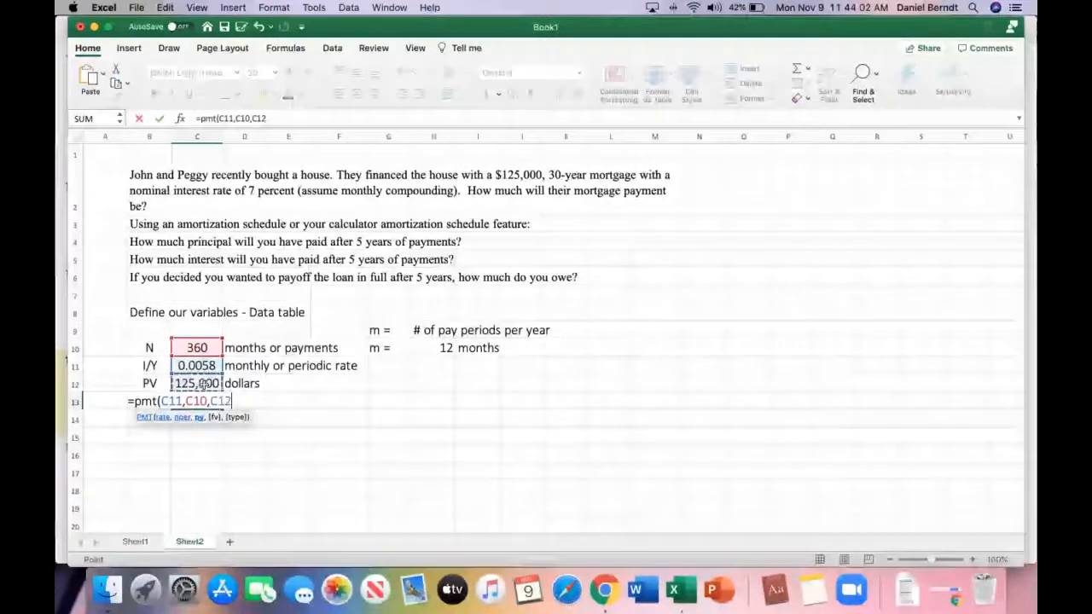
text(,)
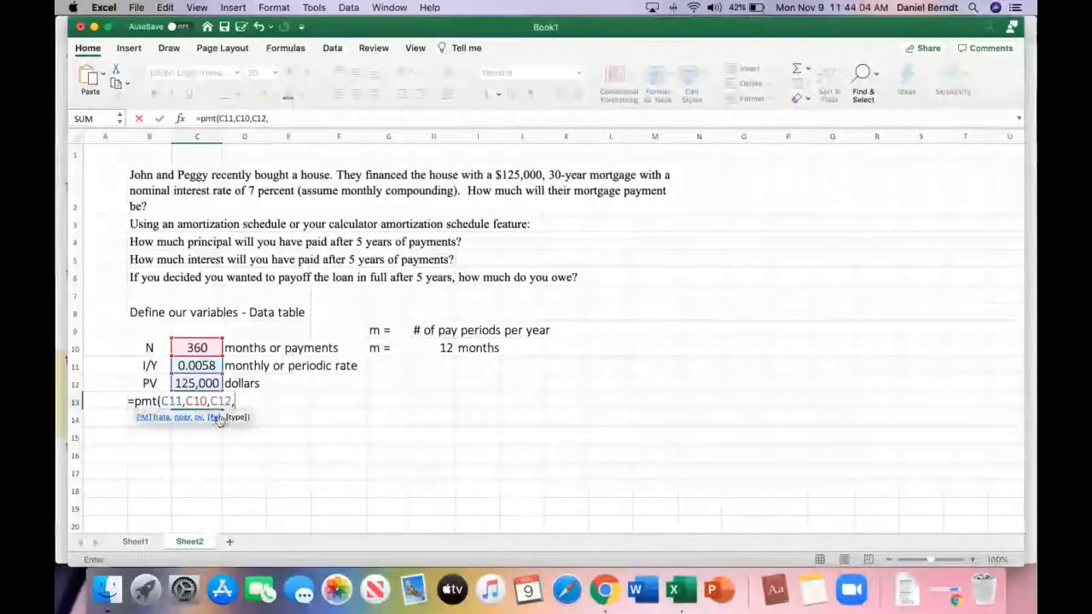
click(219, 423)
text(,)
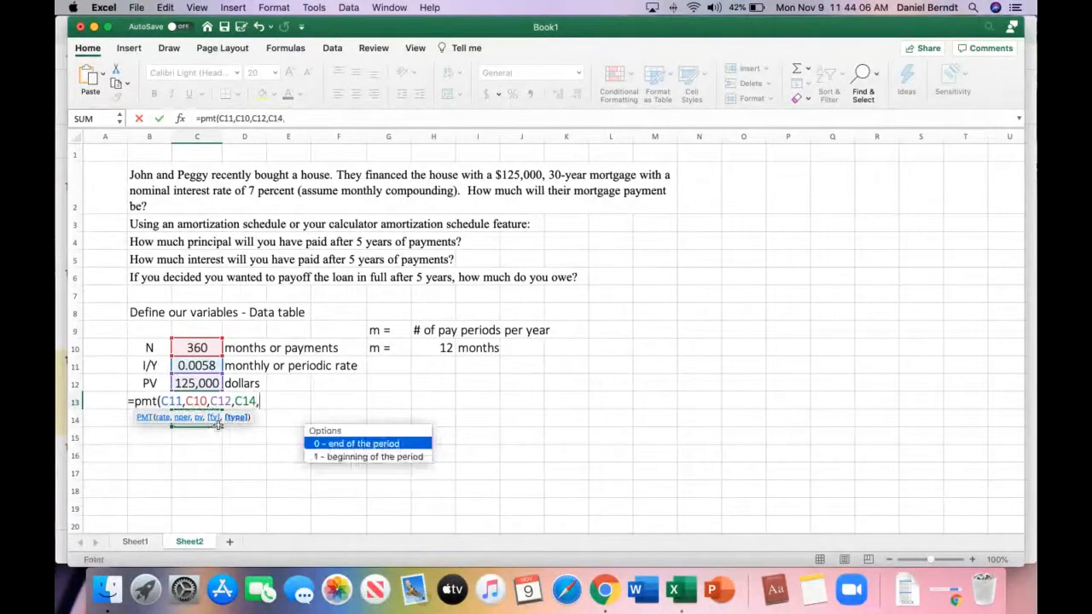
text(0)
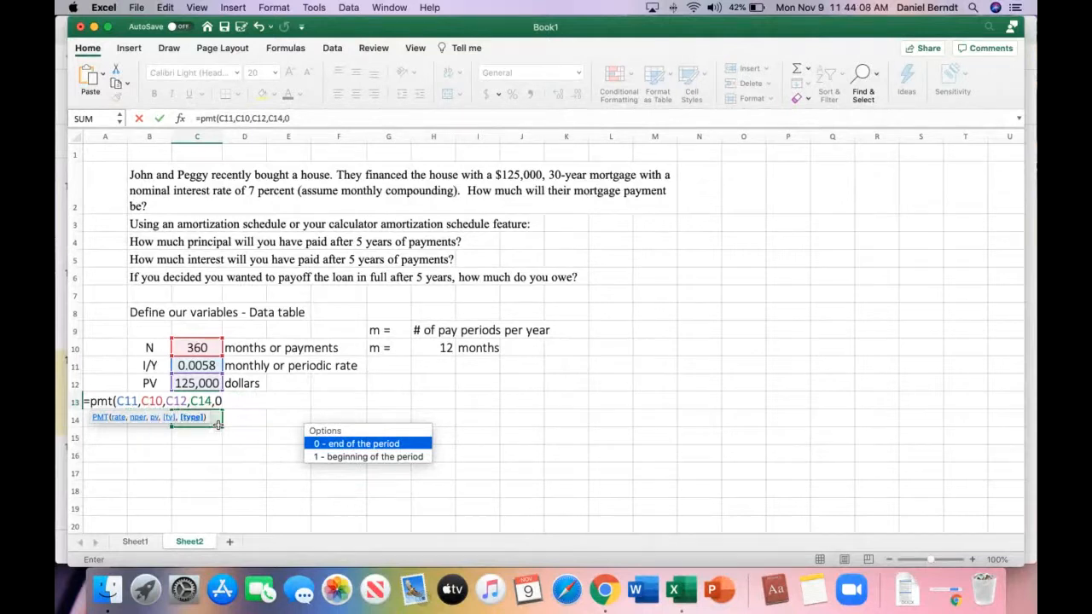
text())
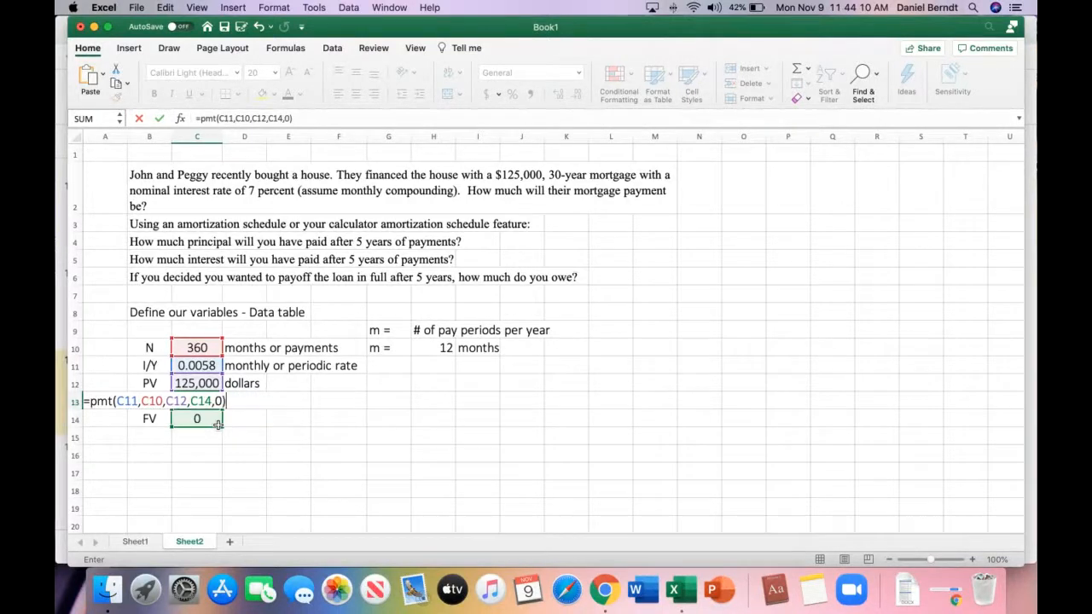
click(201, 120)
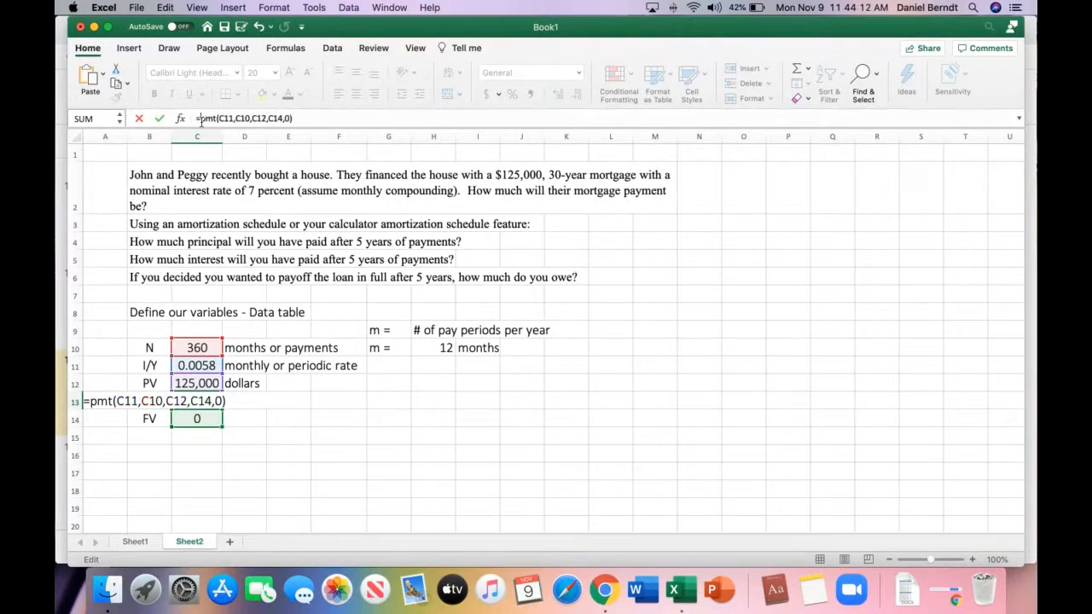
text(-)
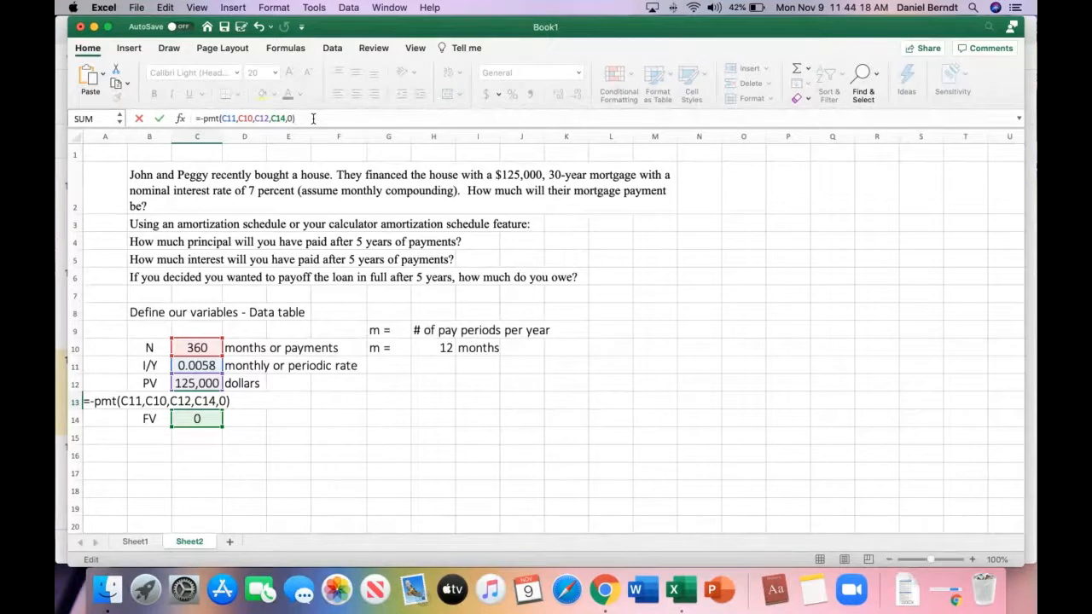
key(Return)
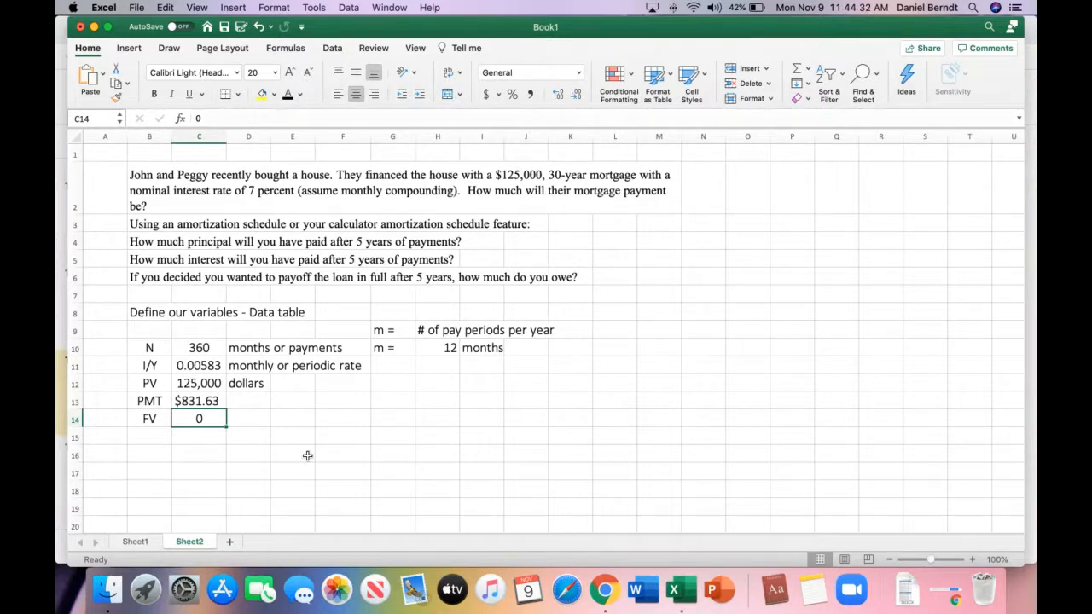
scroll(307, 456, right, 1)
scroll(308, 455, down, 2)
scroll(307, 456, up, 2)
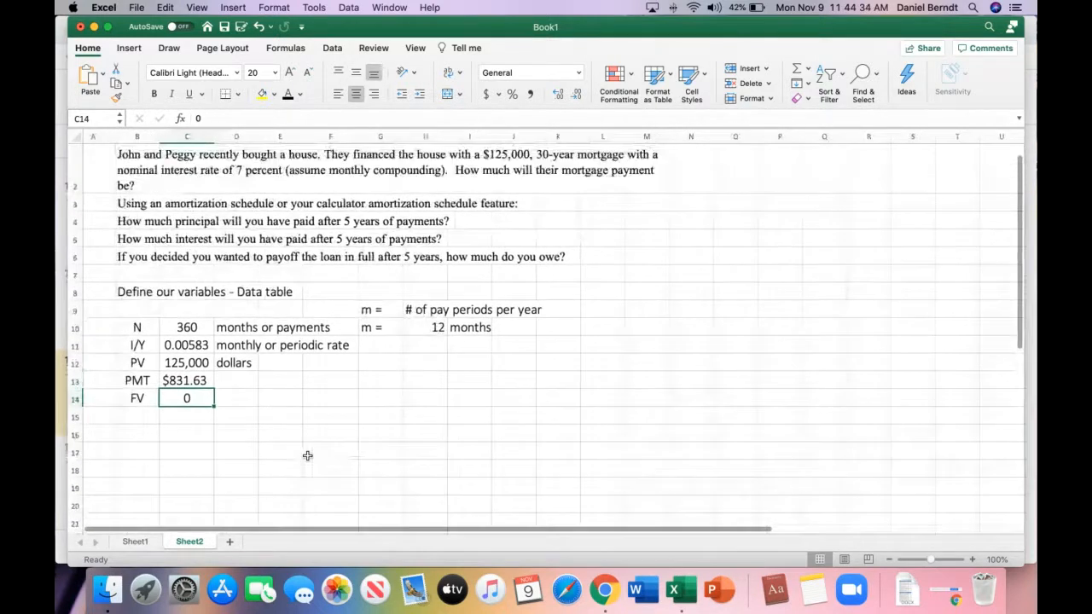
scroll(307, 456, down, 1)
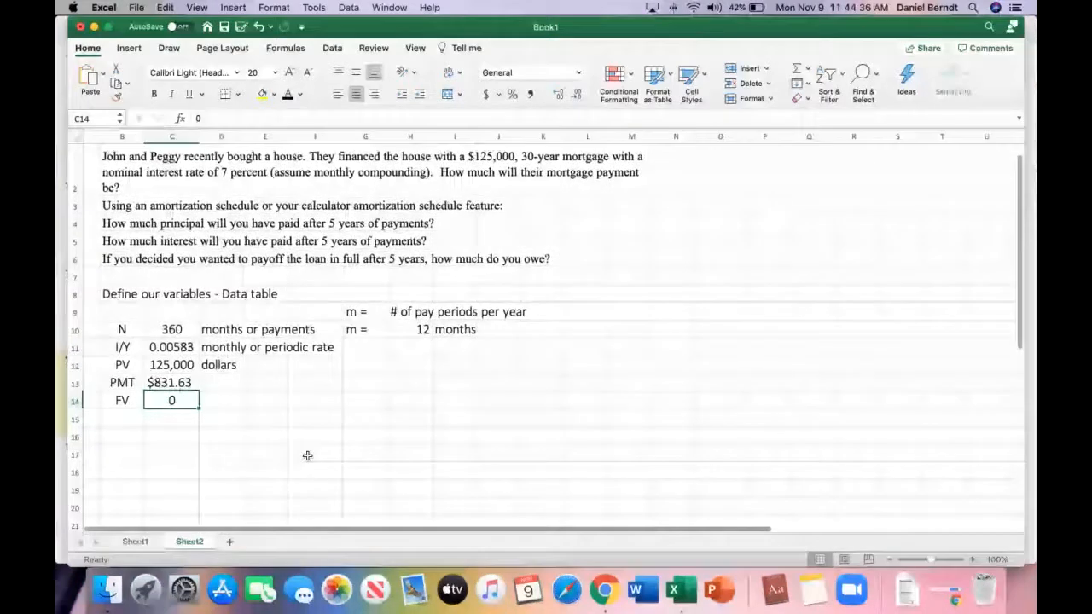
scroll(307, 455, left, 1)
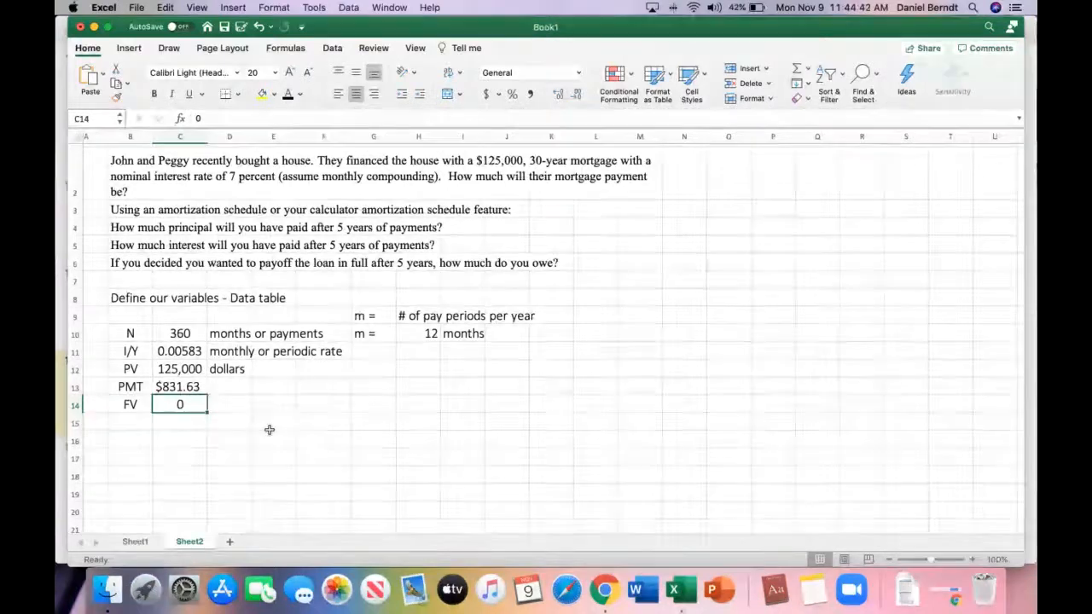
Step: Copy the amortization headers Month through End.Principal from I12:N12 on Sheet1 into Sheet2 starting at G13
click(134, 542)
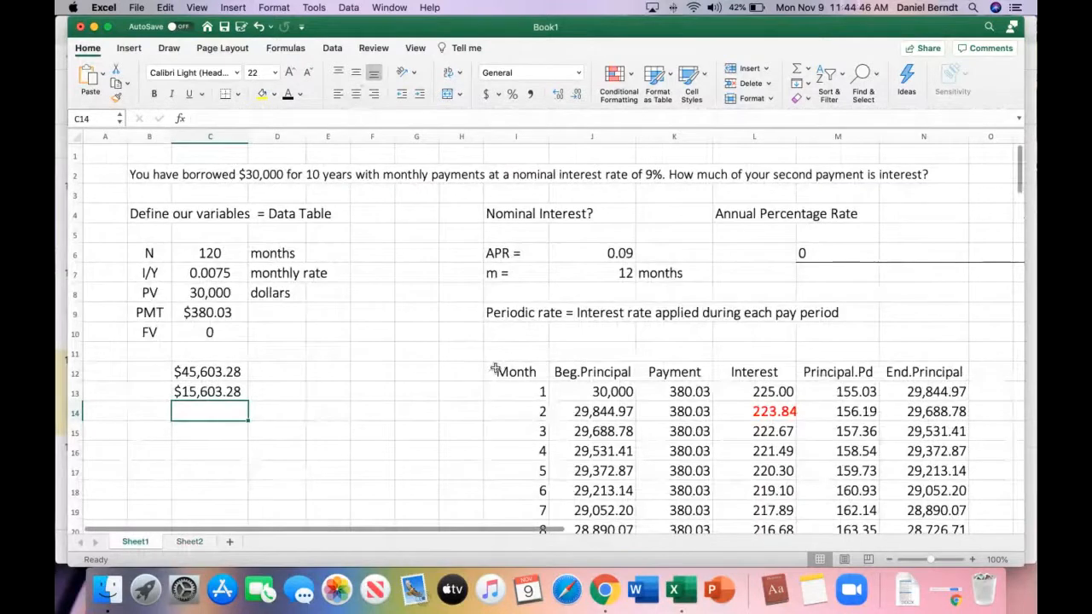
drag(496, 369, 907, 365)
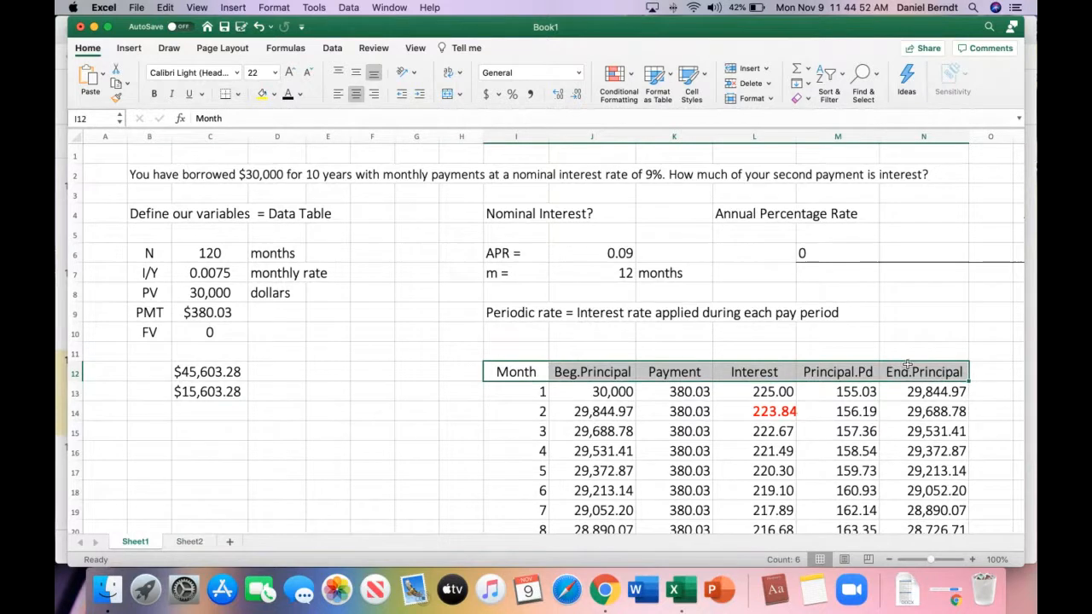
key(super+c)
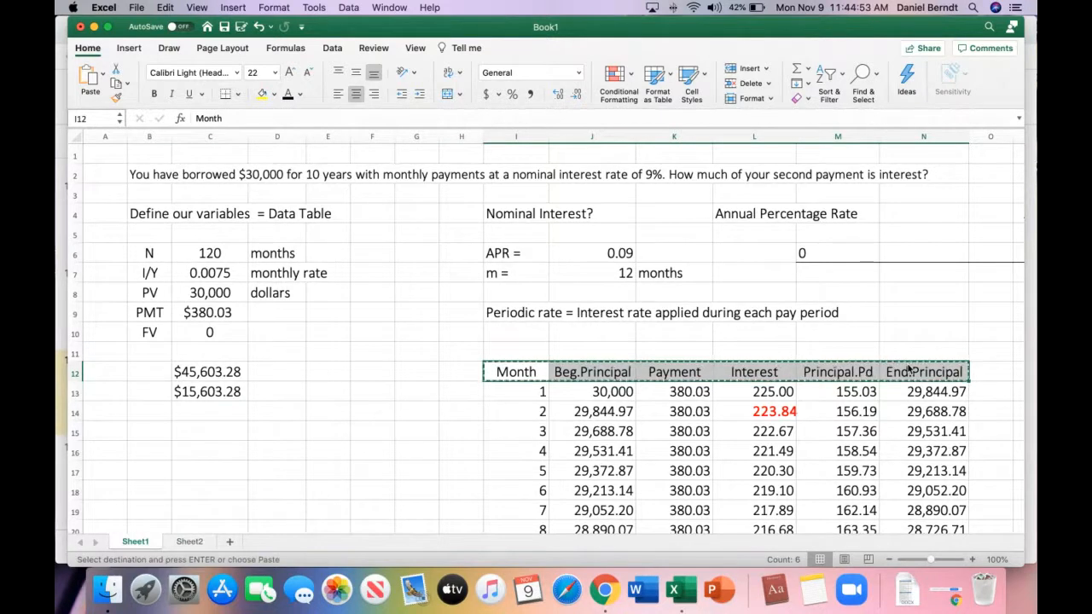
click(189, 542)
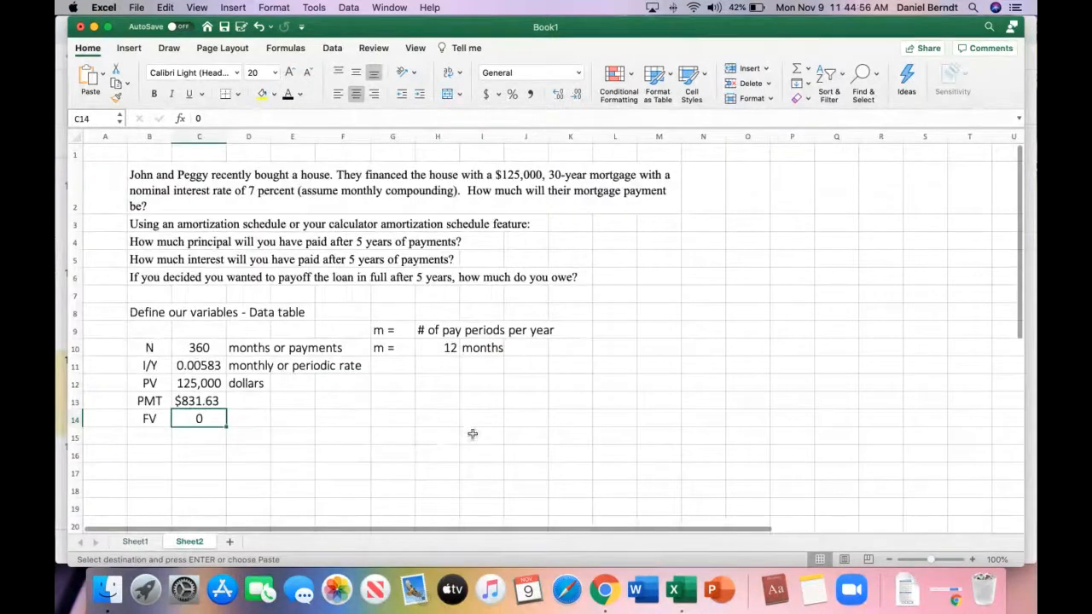
click(408, 405)
key(super+v)
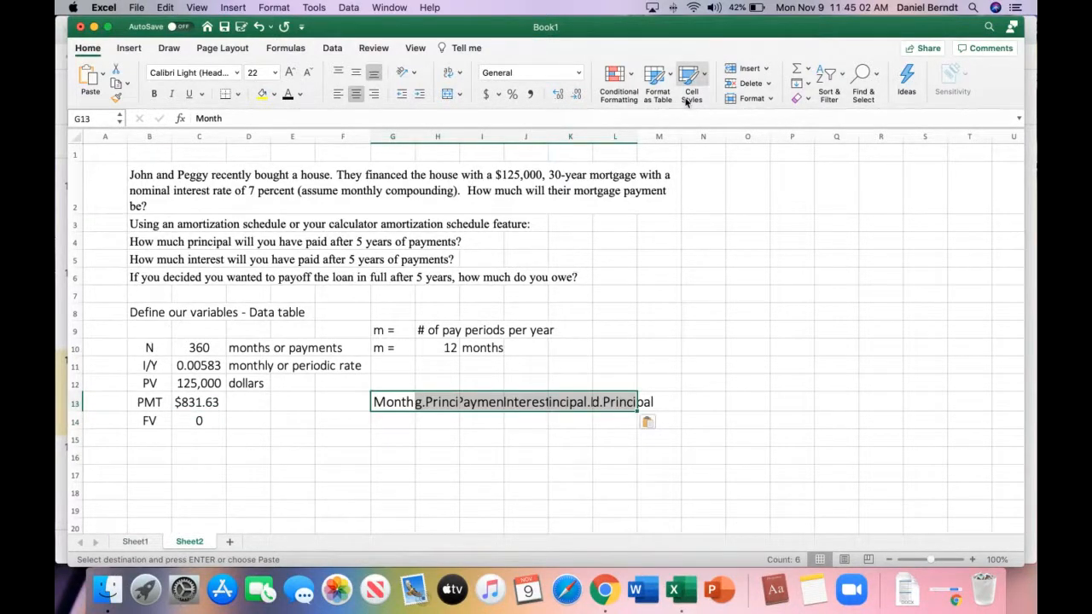
Step: AutoFit the column widths of the pasted amortization headers in G13:L13
click(772, 101)
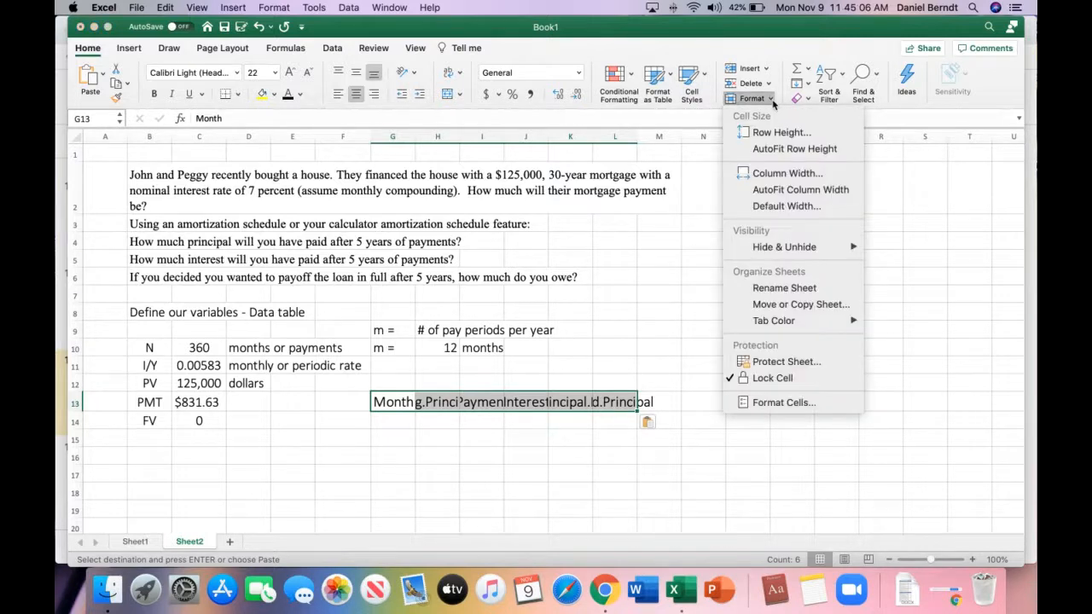
click(811, 193)
click(827, 341)
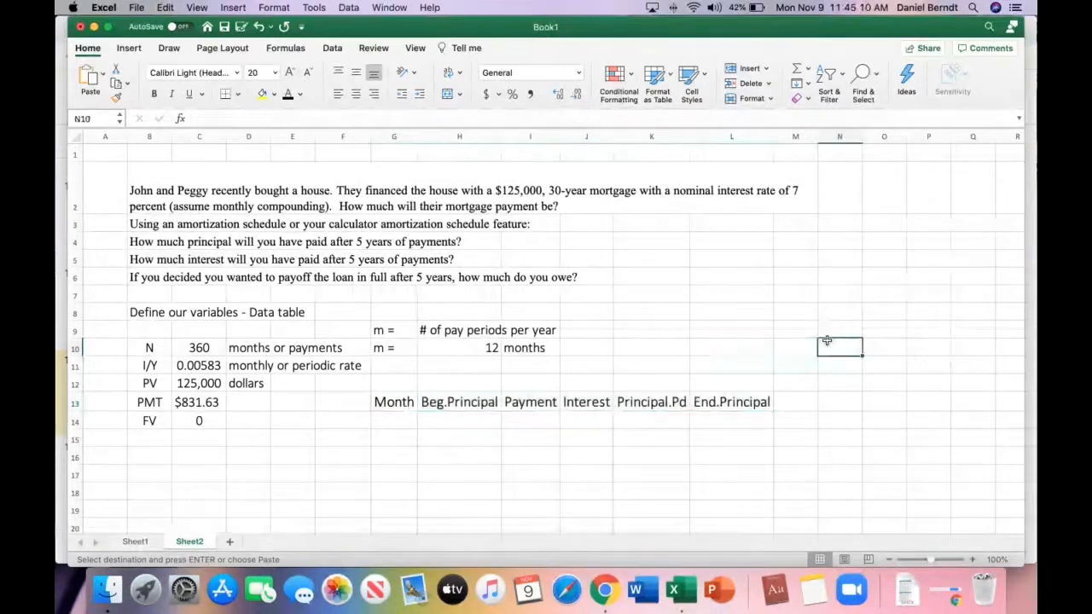
Step: Enter the month numbers 1 through 5 below the Month header in G14:G18
scroll(767, 388, down, 2)
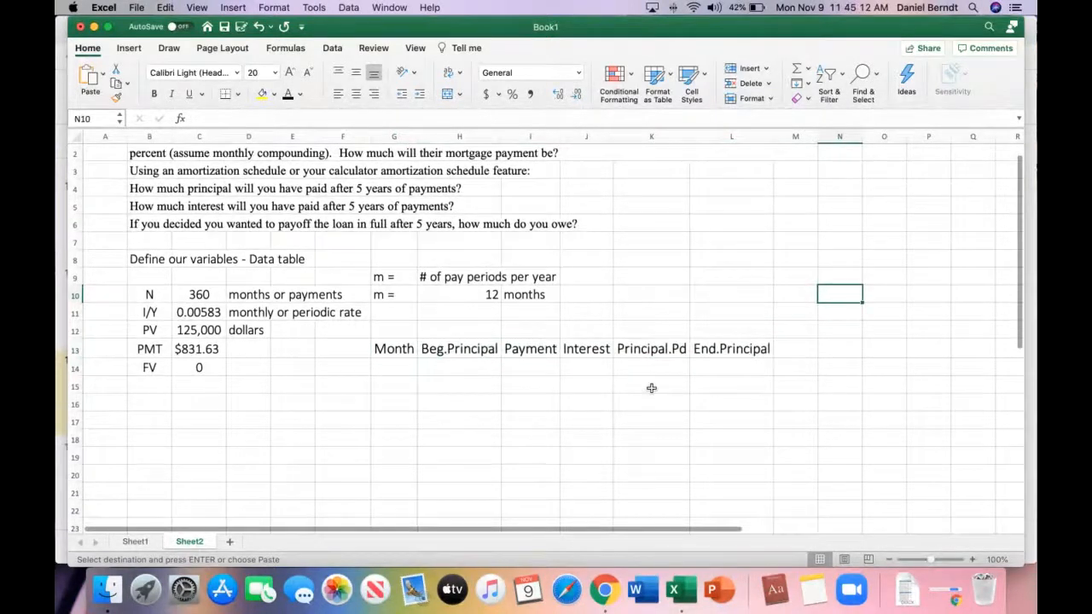
scroll(650, 388, down, 2)
click(397, 346)
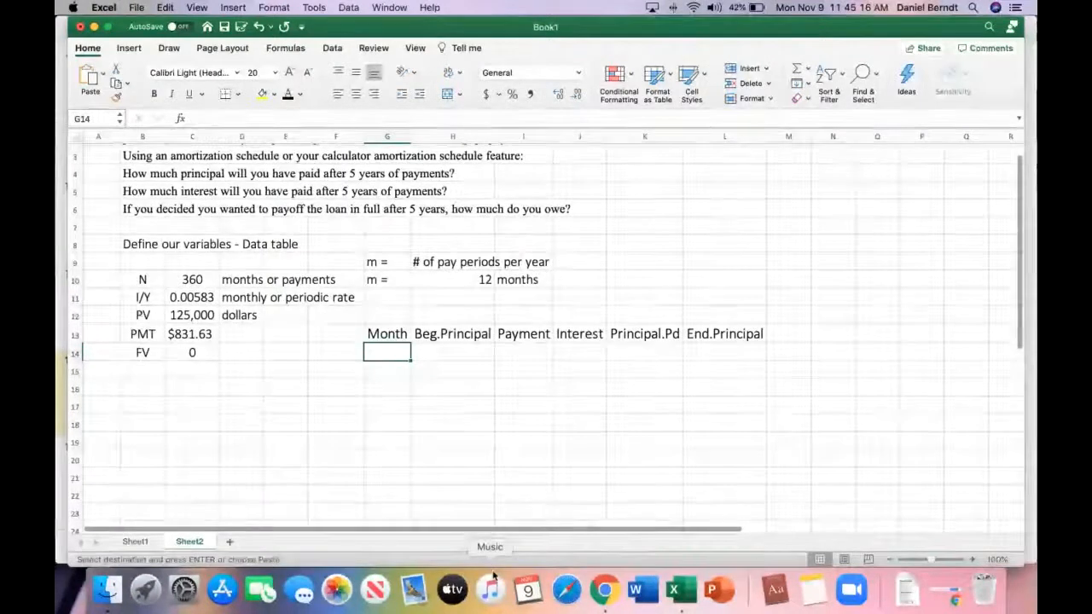
text(1)
key(Return)
text(2)
key(Return)
text(3)
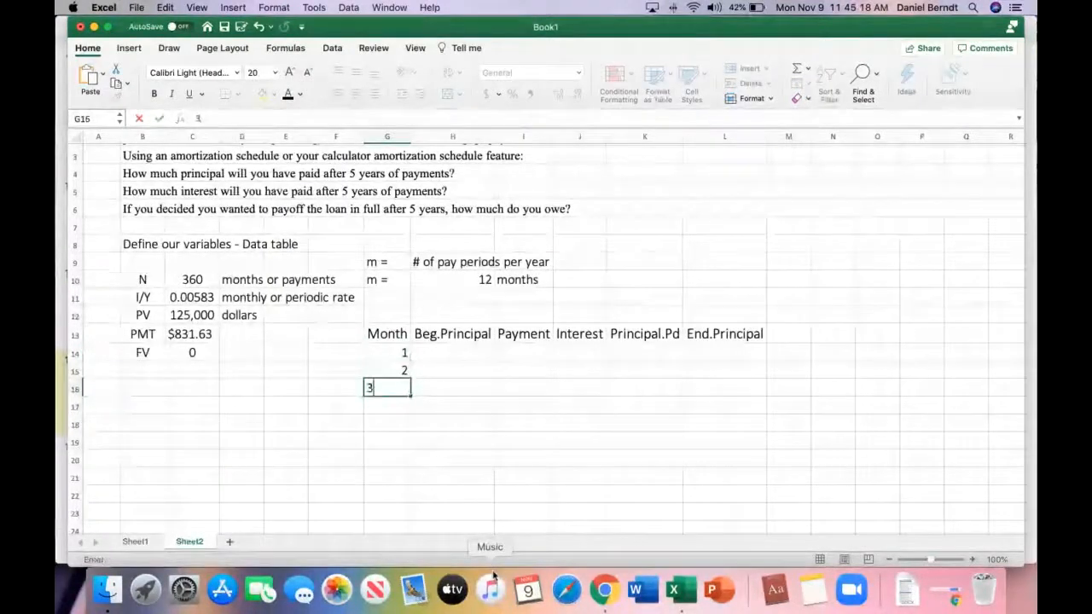
key(Return)
text(4)
key(Return)
text(5)
key(Return)
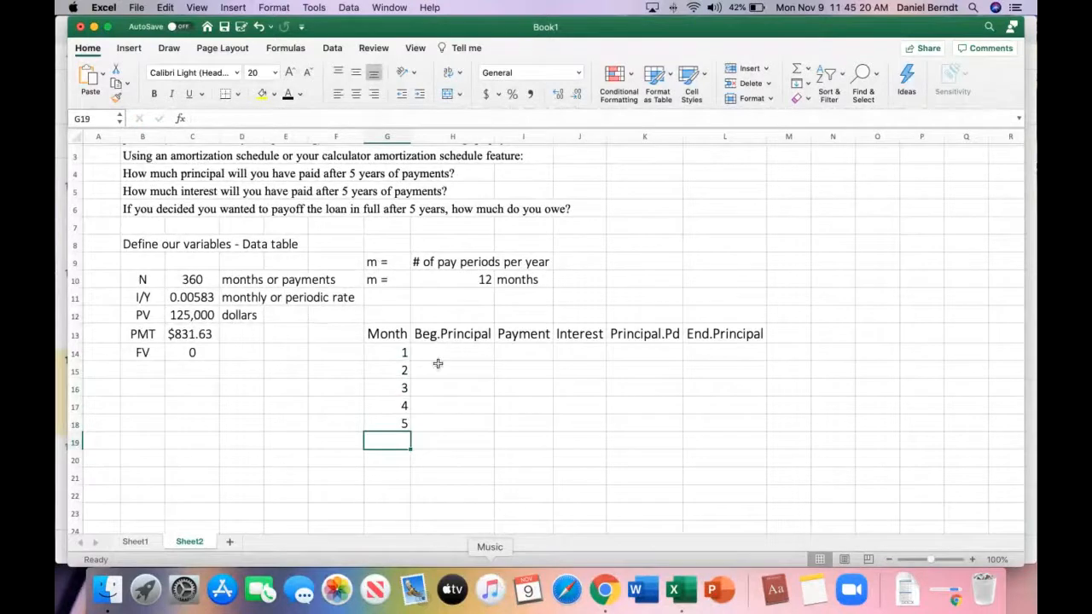
Step: Extend the month series from G14:G18 down the Month column through month 360
drag(390, 351, 395, 269)
scroll(768, 183, up, 20)
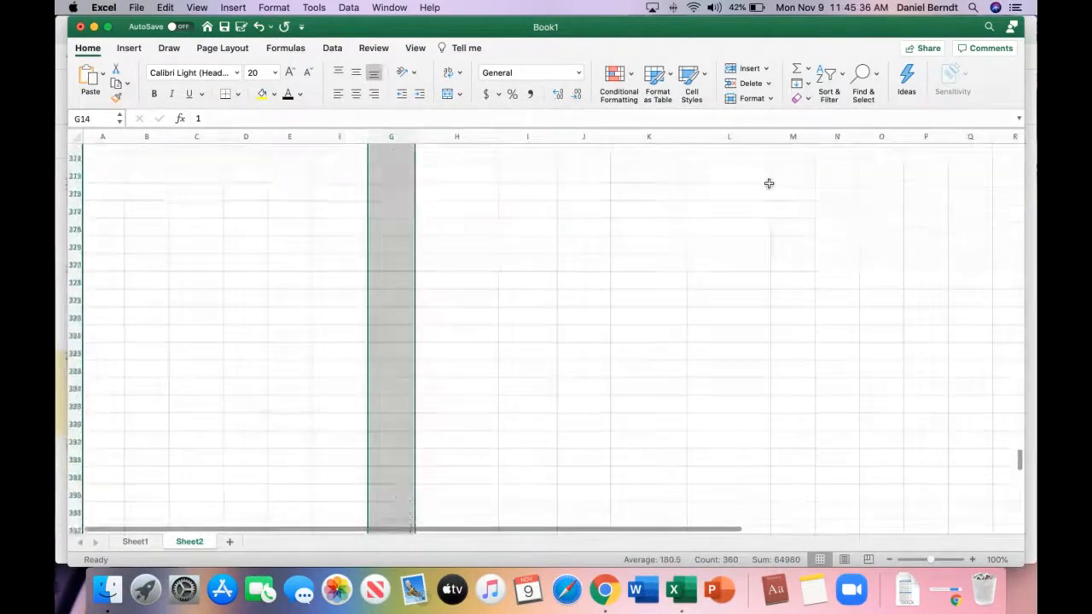
scroll(769, 184, up, 20)
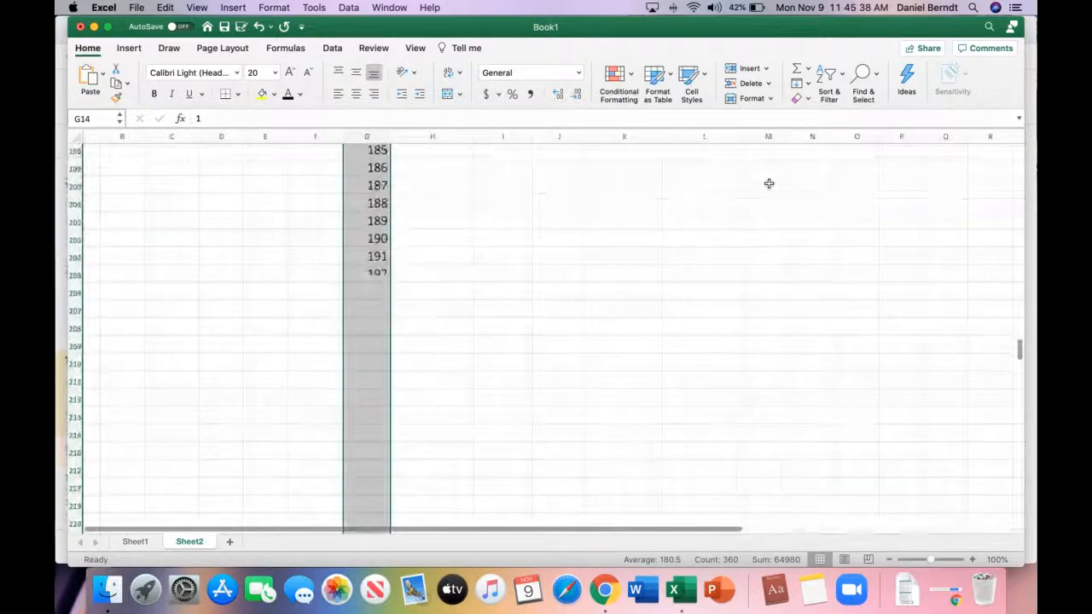
scroll(768, 183, up, 20)
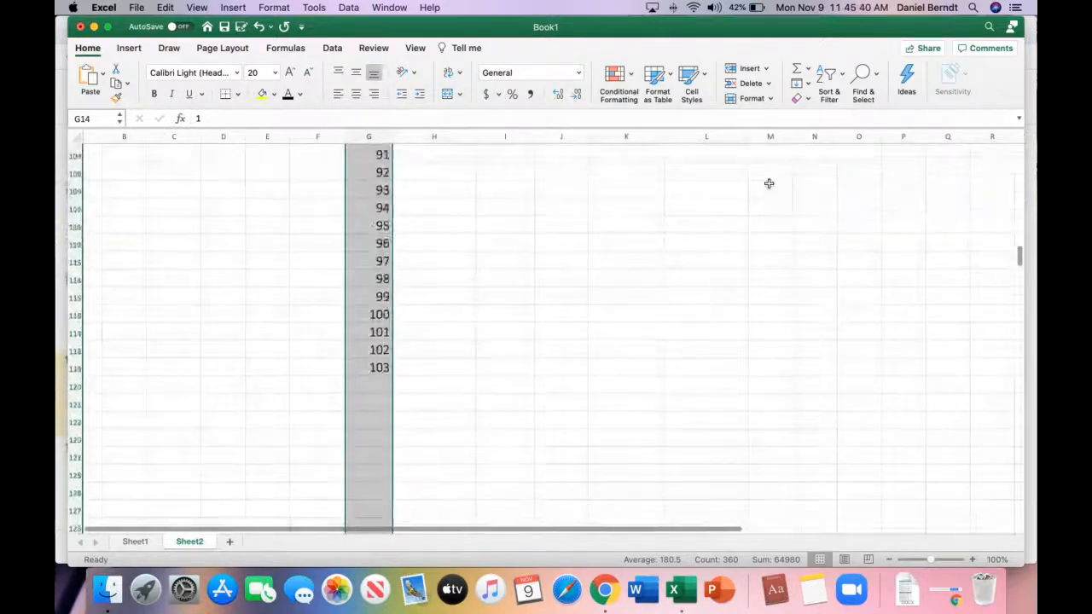
scroll(768, 184, up, 15)
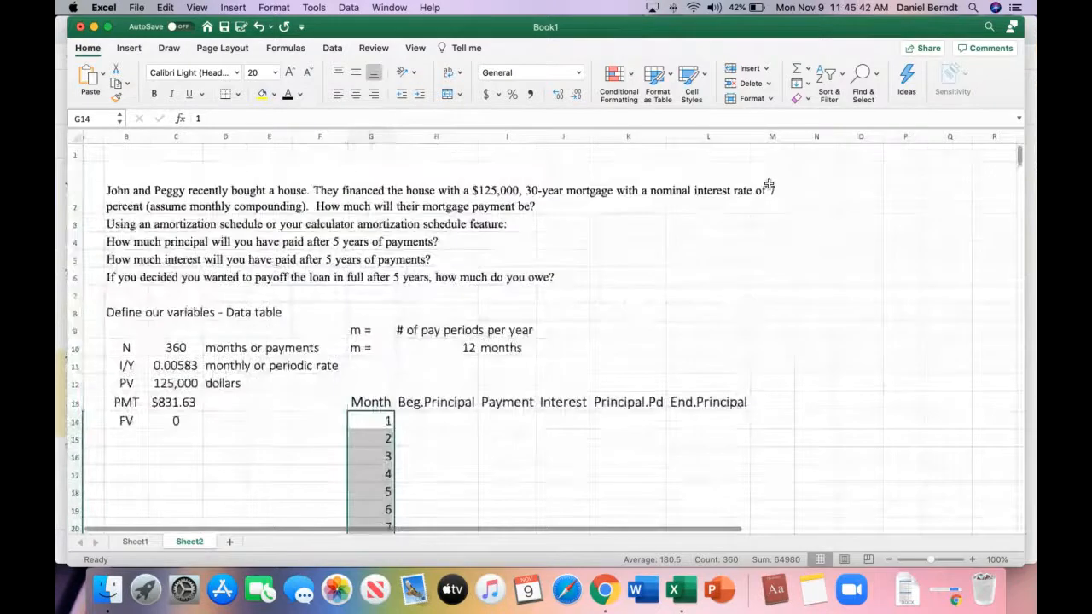
scroll(738, 398, down, 2)
scroll(738, 398, down, 2)
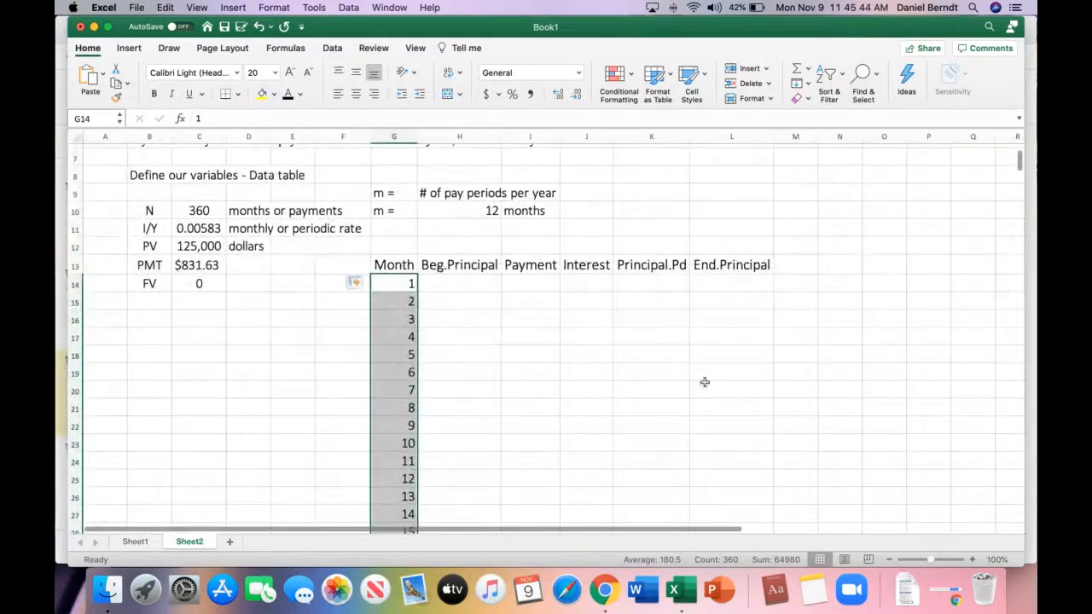
click(661, 355)
Step: Enter month 1's beginning principal of 125,000 in H14 and its payment of 831.63 in I14
click(454, 284)
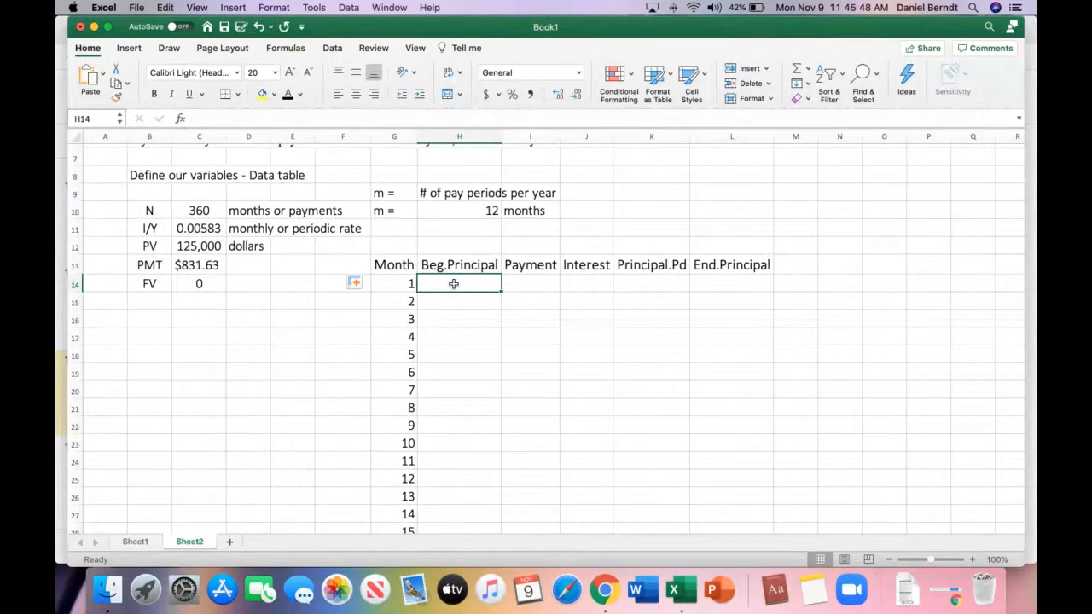
text(125,0)
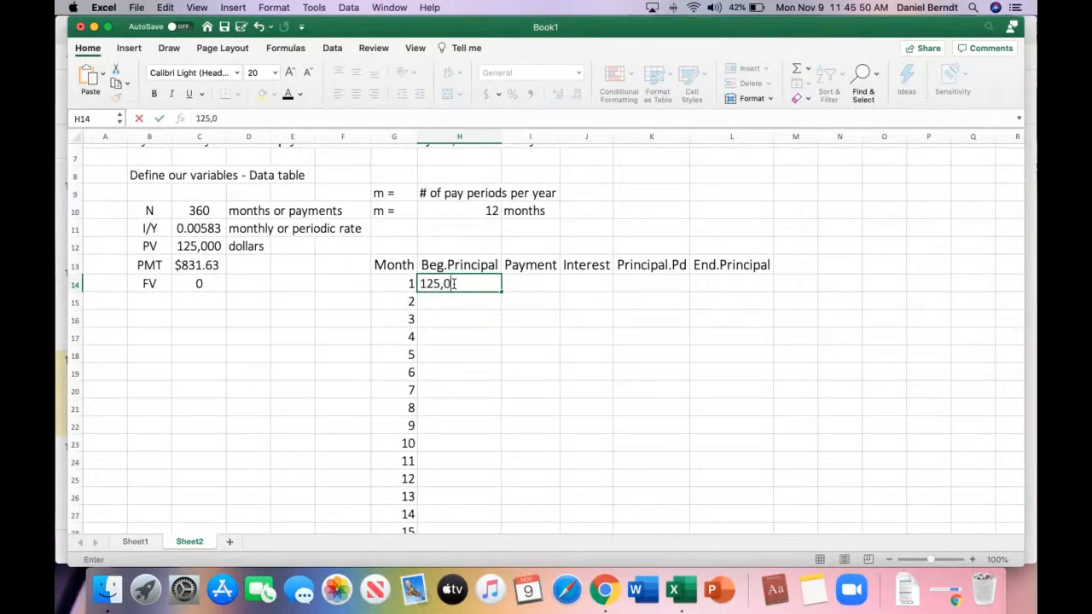
text(00)
key(Tab)
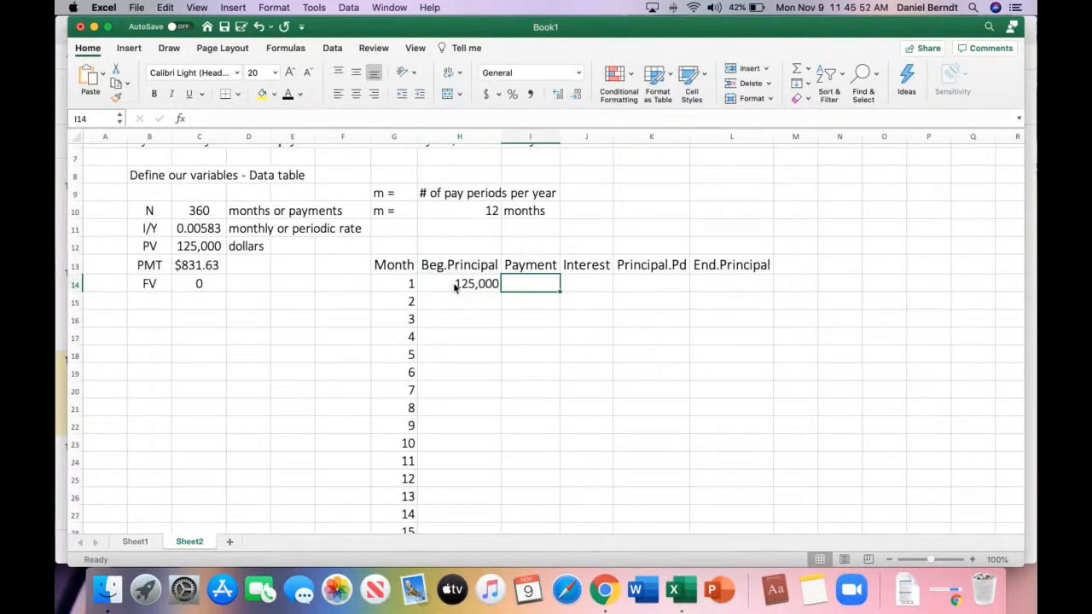
text(831.63)
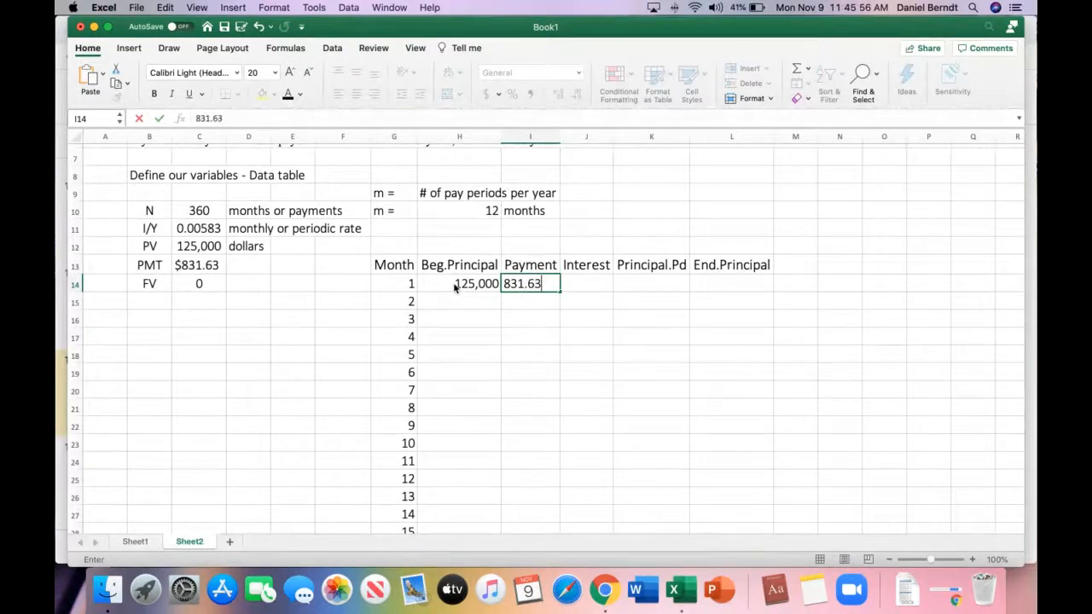
key(Tab)
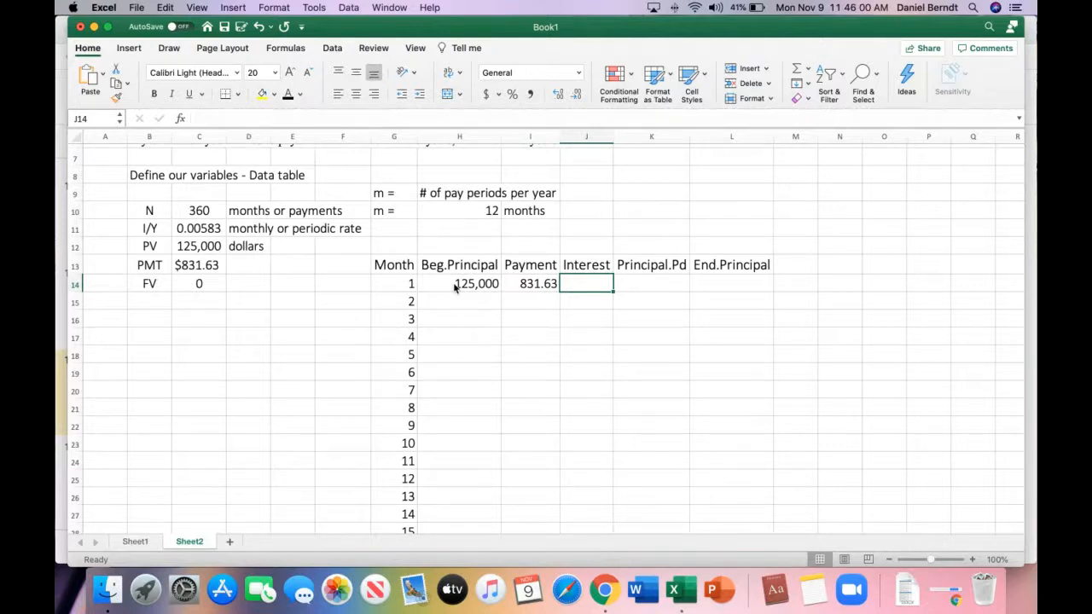
Step: Calculate month 1's interest in J14 with the formula =H14*$C$11, keeping the rate reference absolute
text(=)
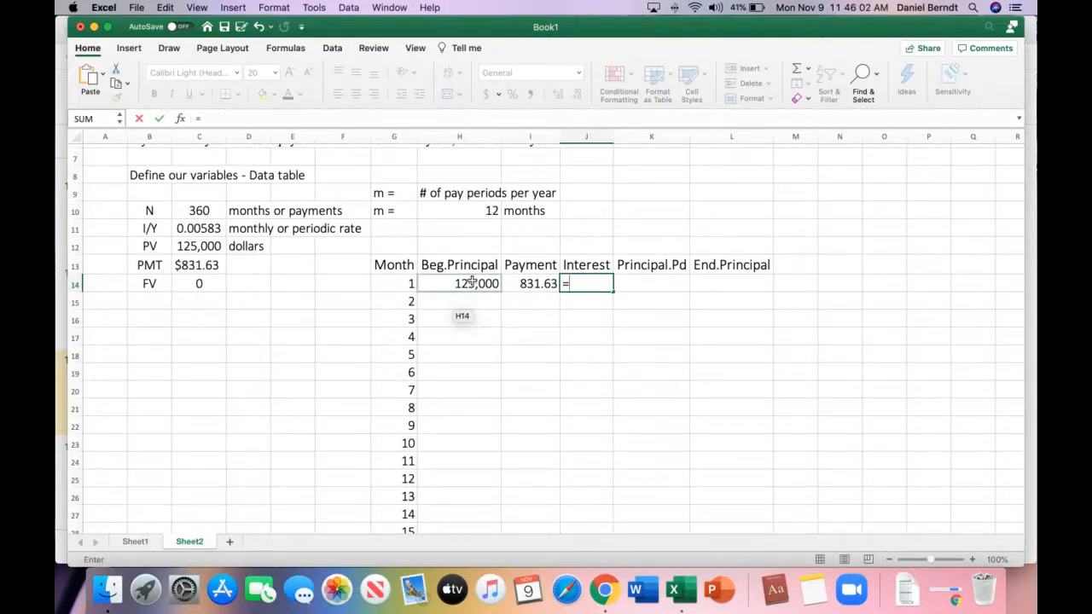
click(472, 284)
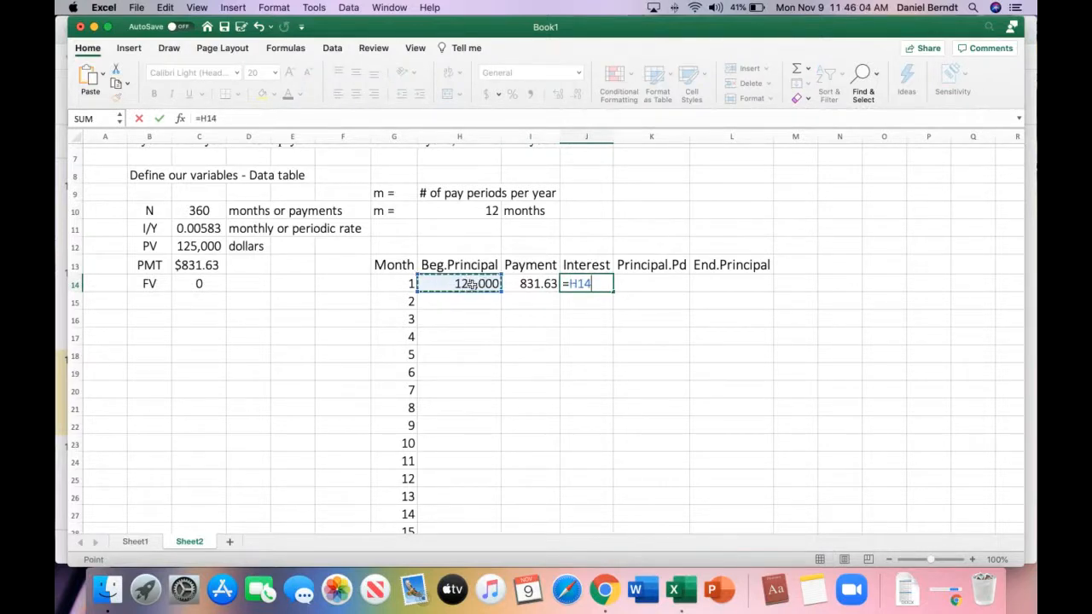
text(*)
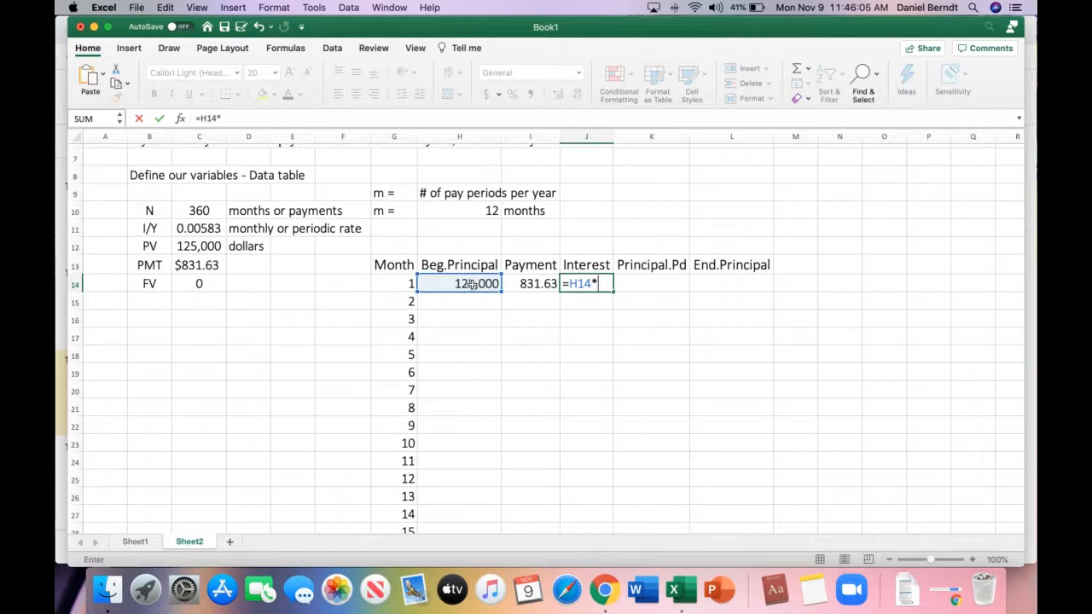
click(205, 229)
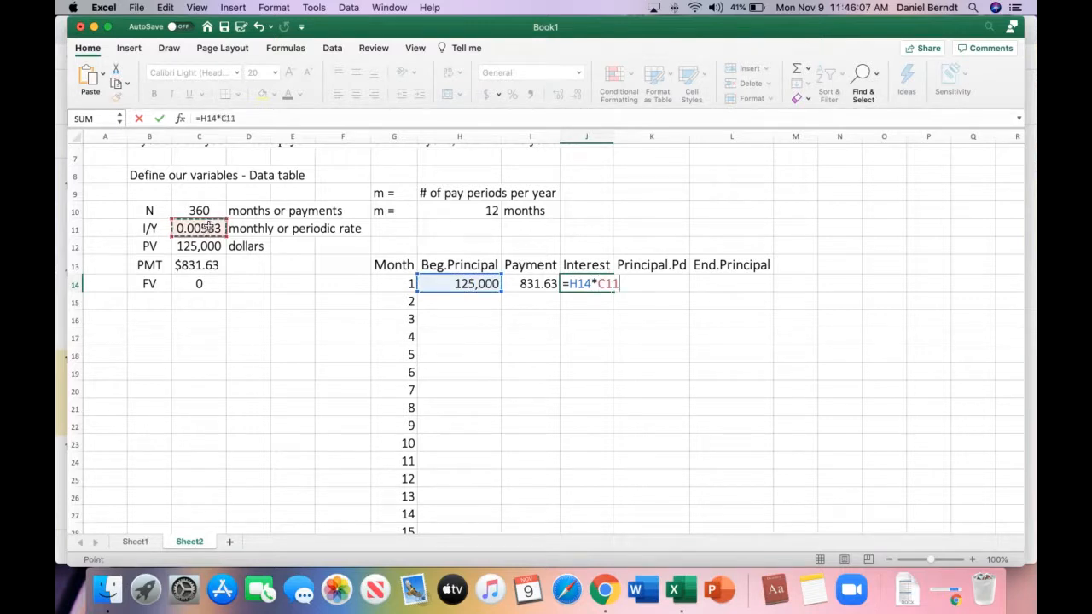
click(221, 117)
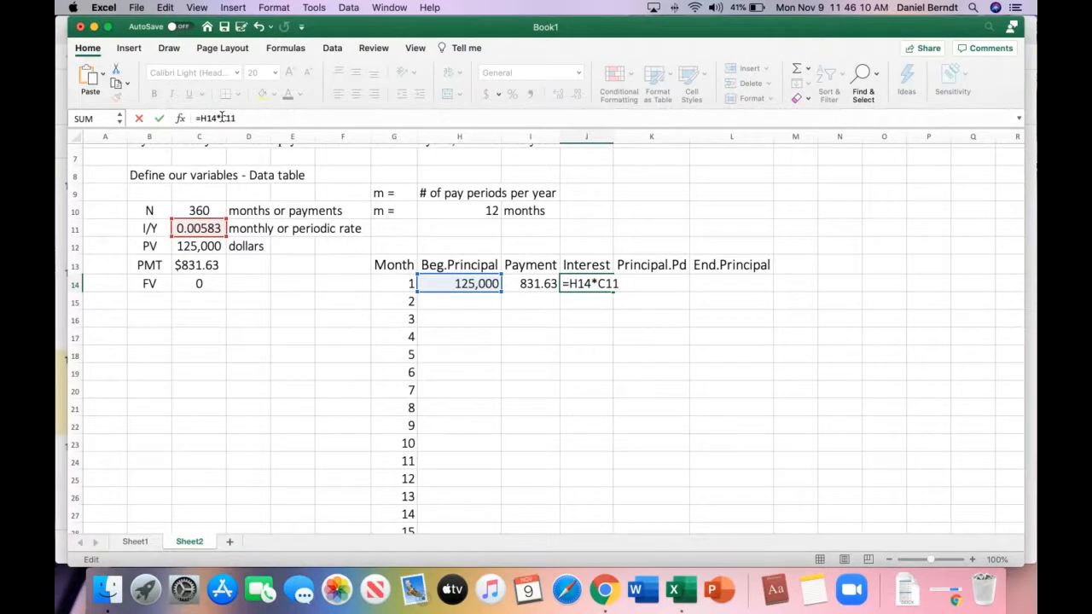
text($)
key(Right)
text($)
key(Return)
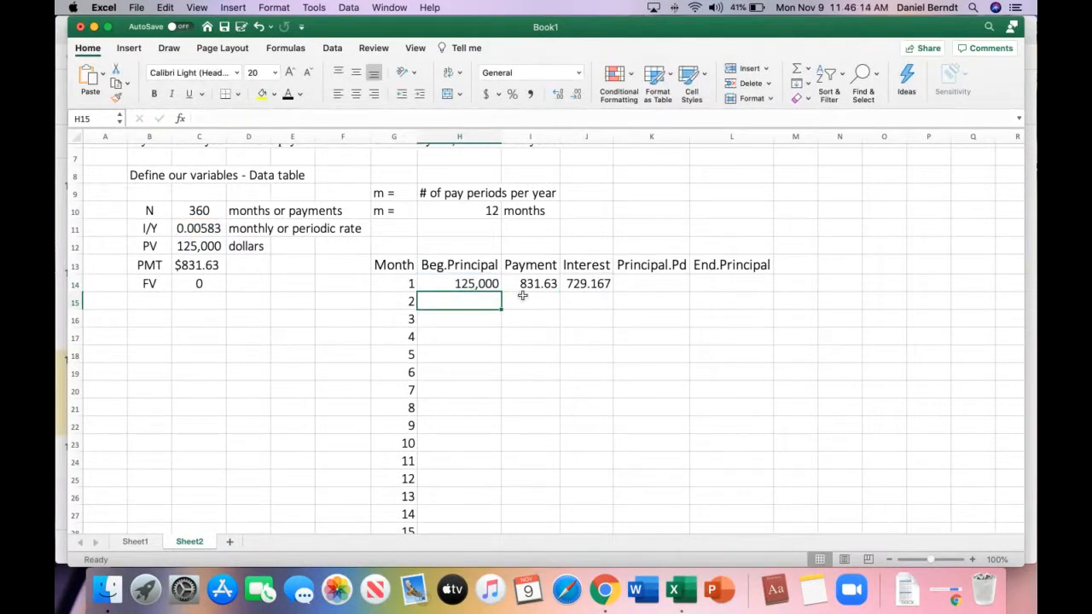
Step: Calculate month 1's principal paid in K14 with =I14-J14 and format J14:K14 to two decimal places
click(646, 287)
text(=)
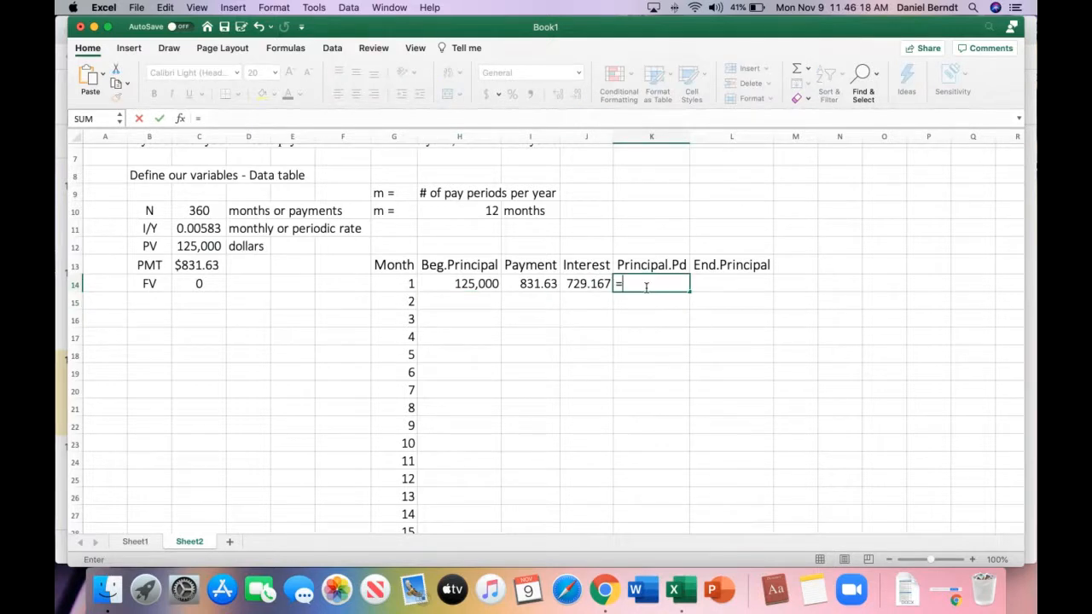
click(528, 287)
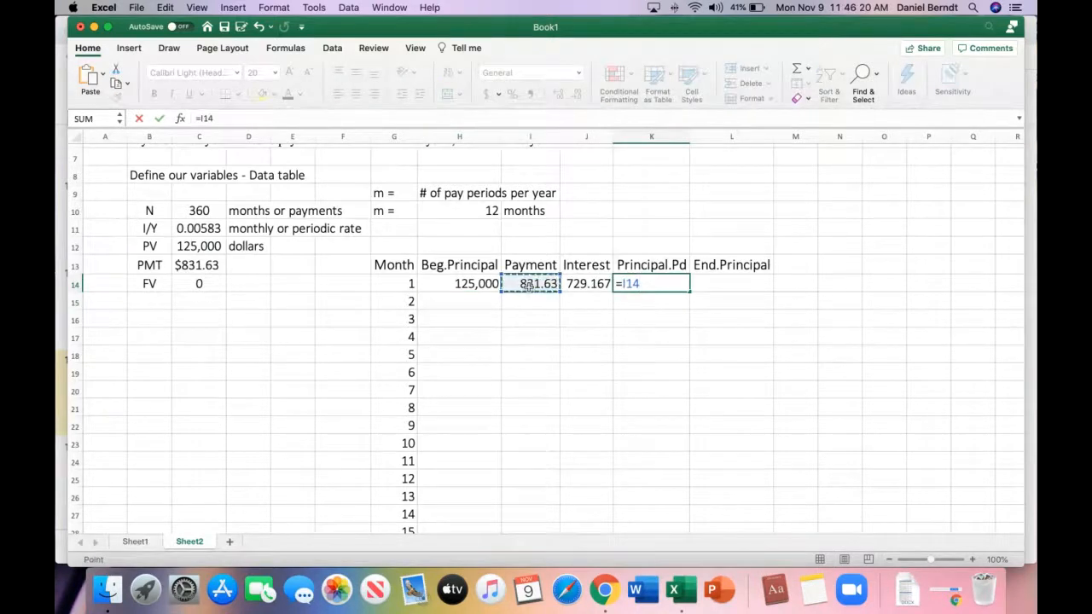
text(-)
click(587, 286)
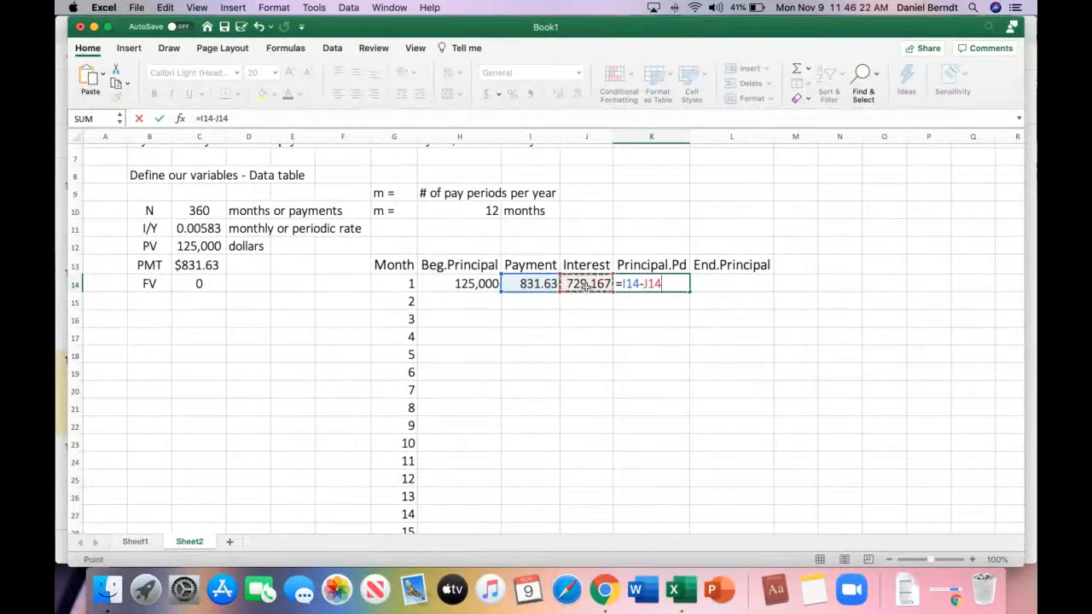
key(Return)
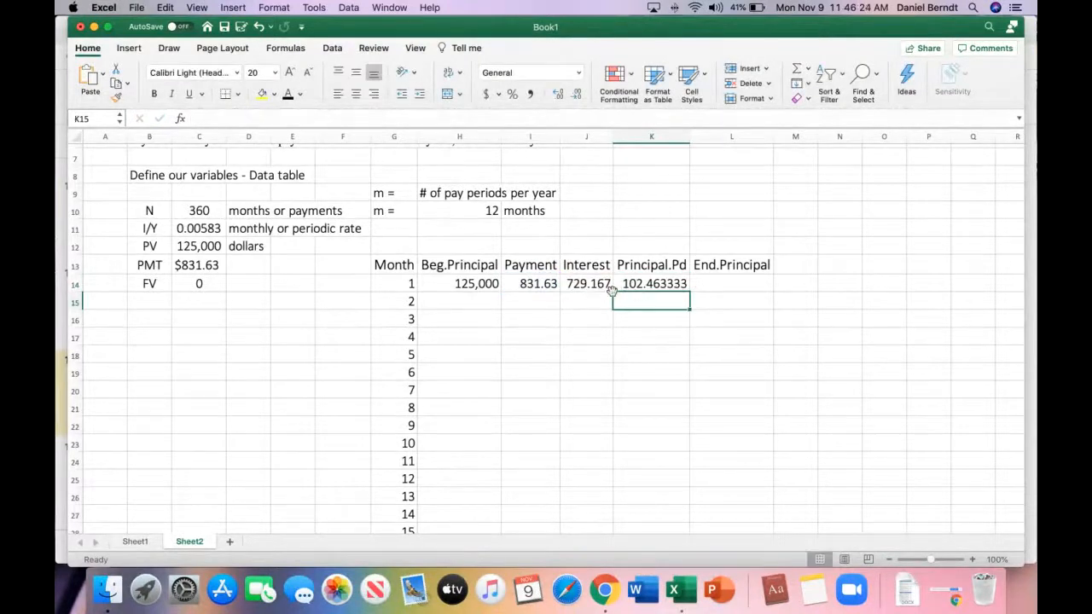
drag(602, 283, 653, 284)
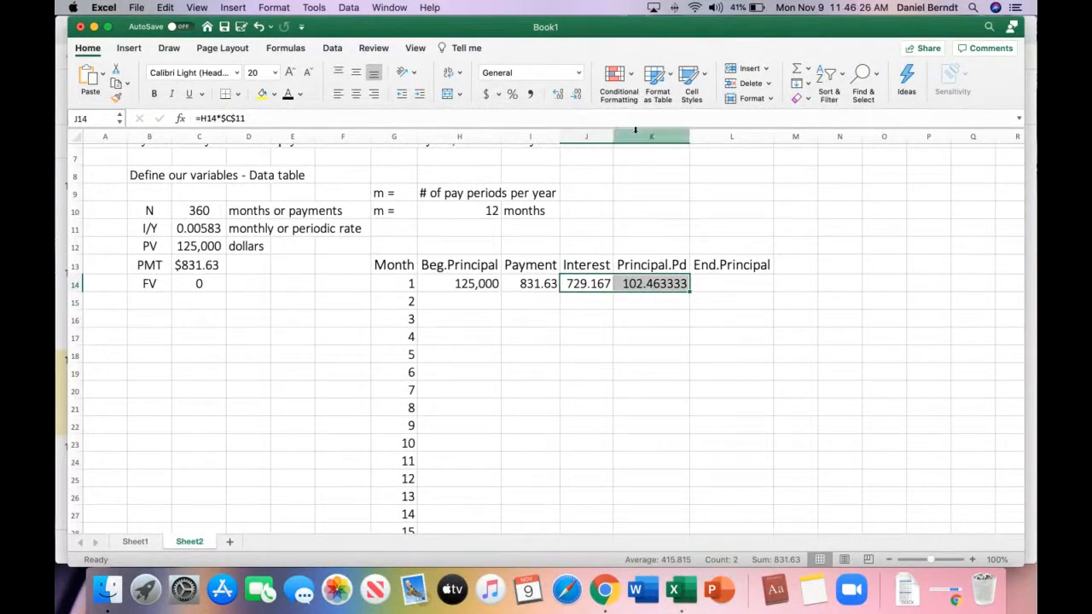
click(576, 95)
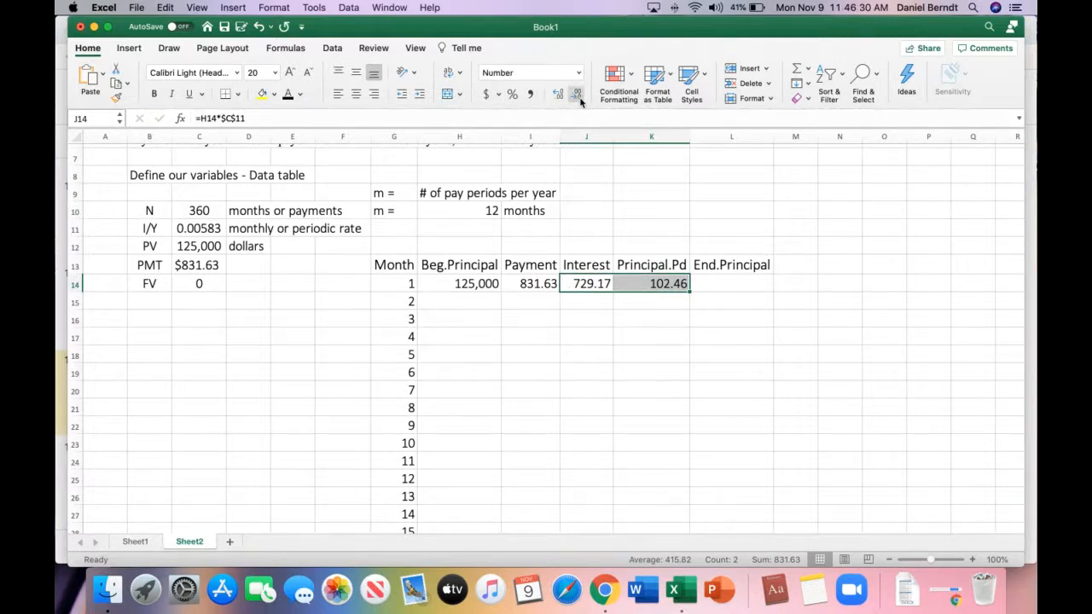
Step: Calculate month 1's ending principal in L14 with the formula =H14-K14
click(757, 287)
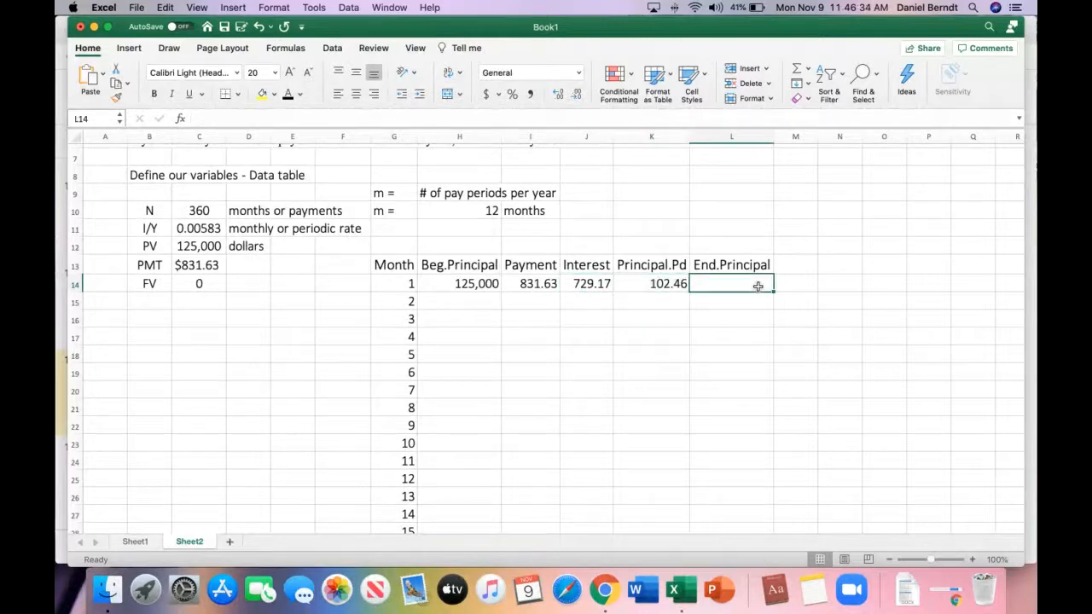
text(=)
click(470, 288)
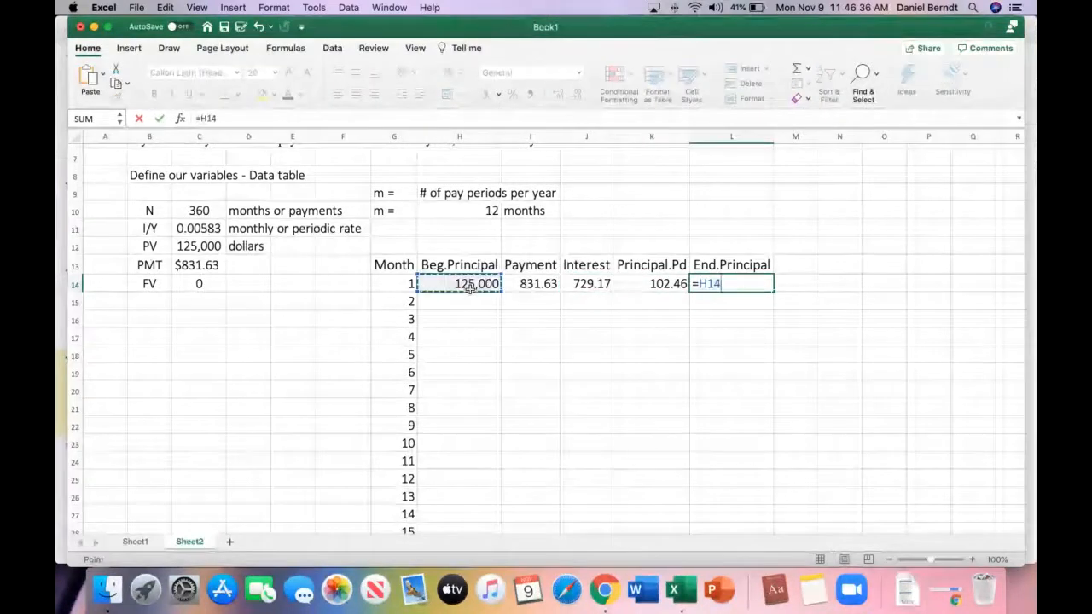
text(-)
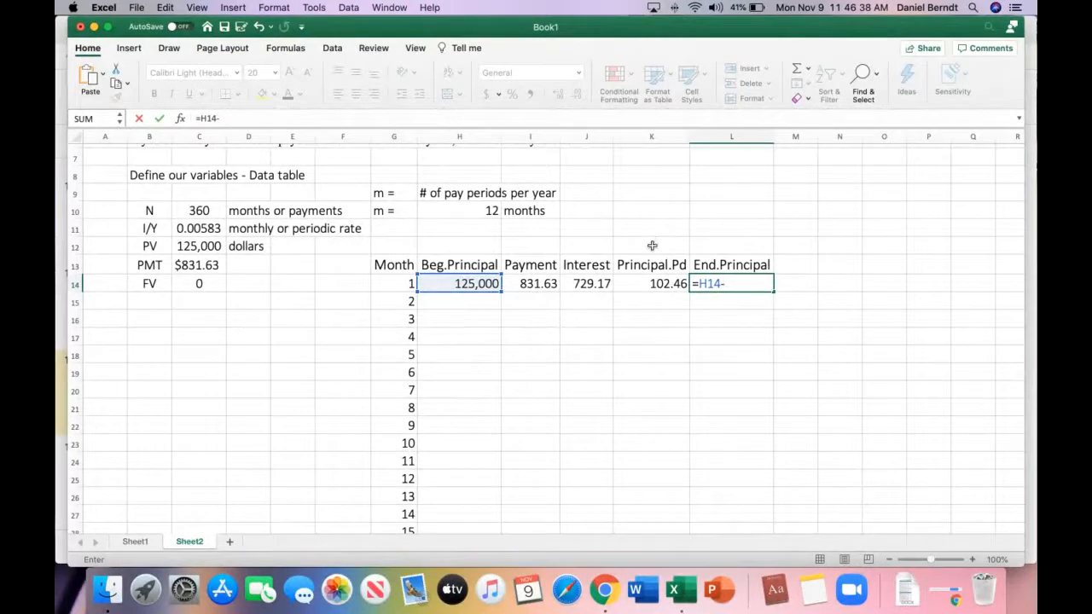
click(667, 283)
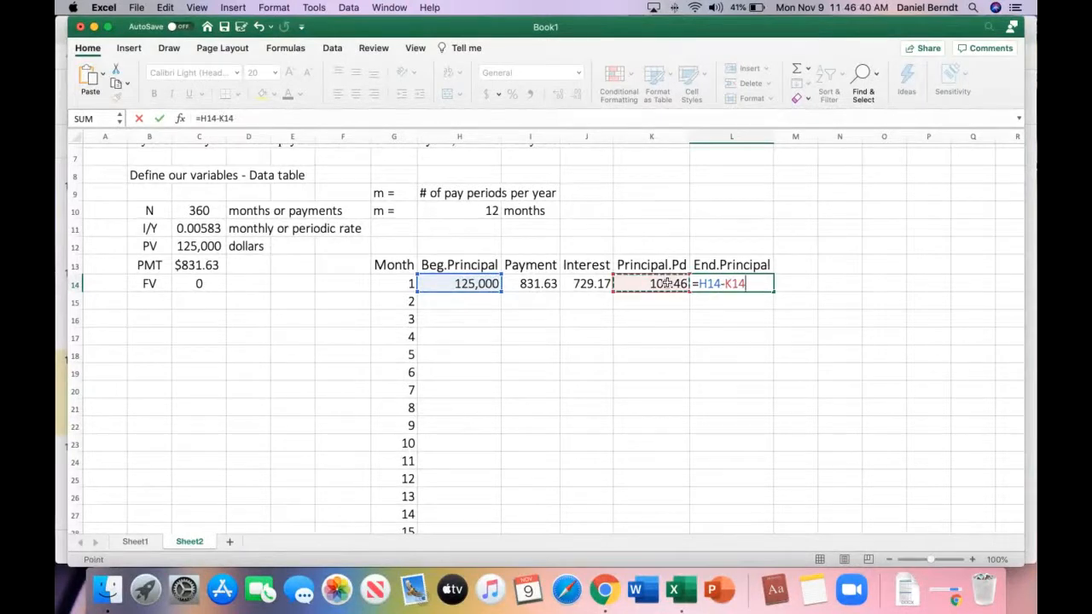
key(Return)
Step: Format the ending principal in L14 to two decimal places and narrow column L to suit
click(736, 271)
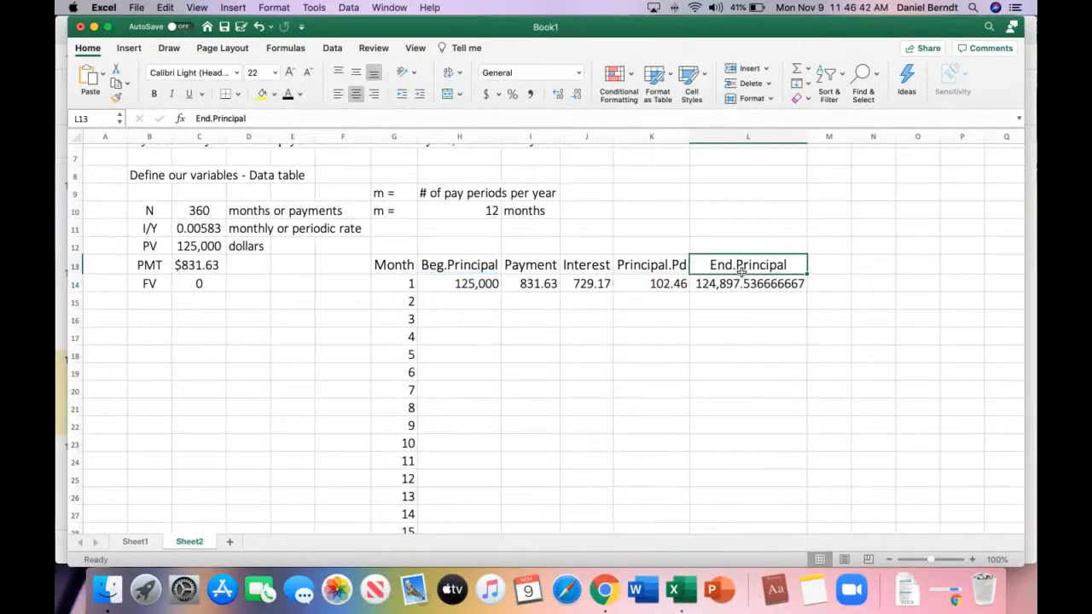
click(741, 287)
click(563, 97)
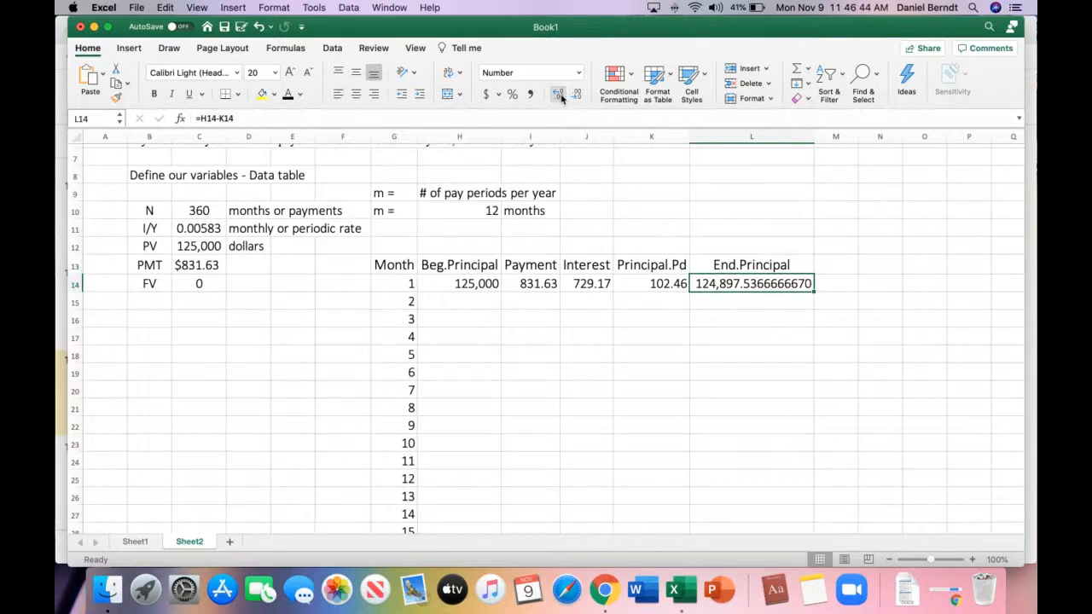
click(577, 97)
click(576, 97)
click(576, 98)
click(577, 98)
click(577, 97)
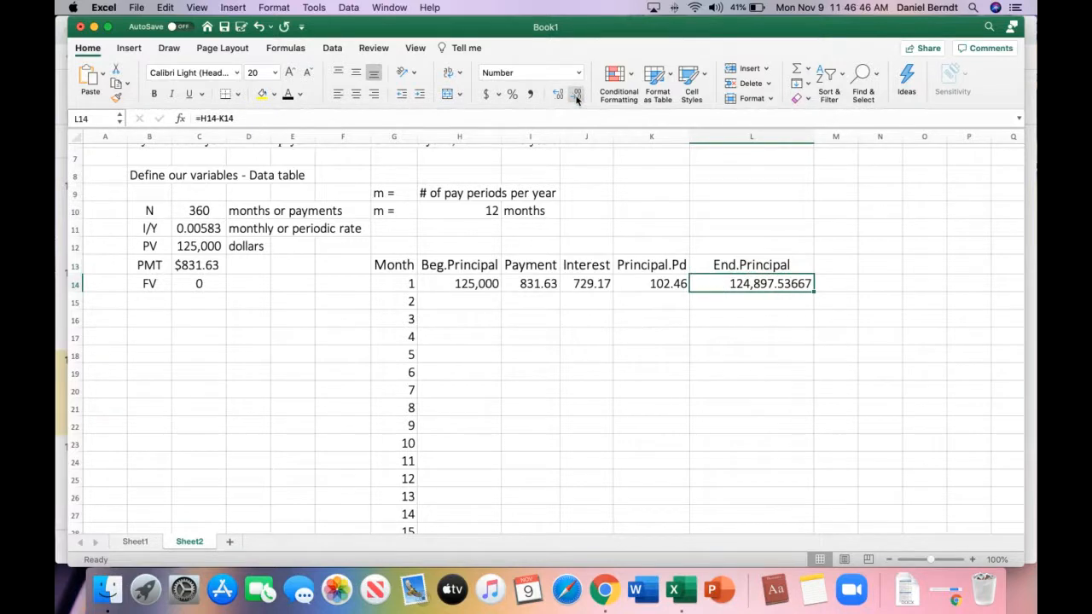
click(576, 98)
click(577, 98)
click(576, 97)
click(615, 334)
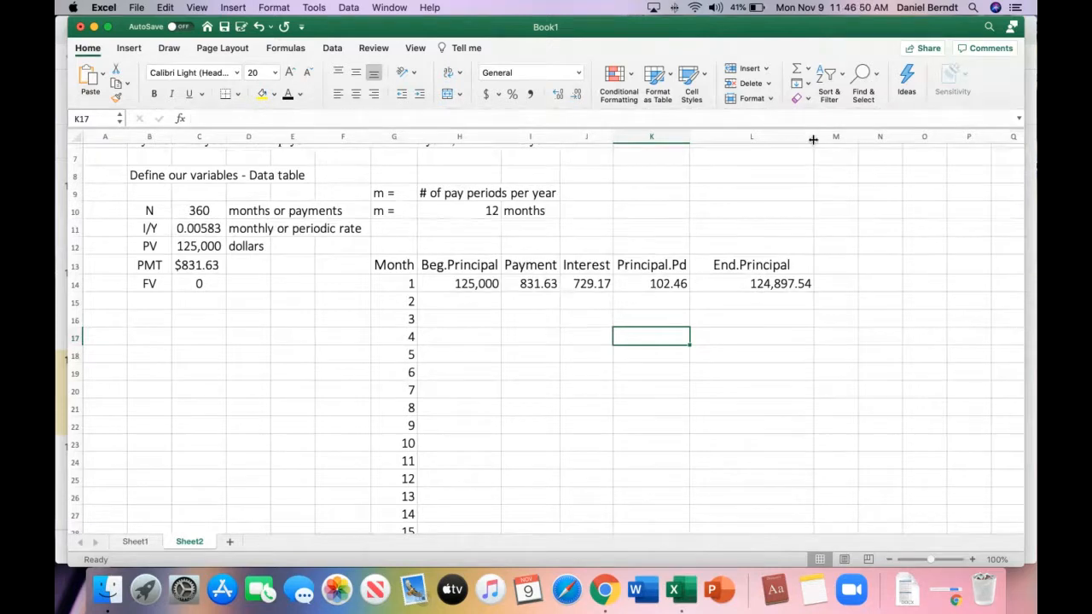
drag(813, 139, 786, 139)
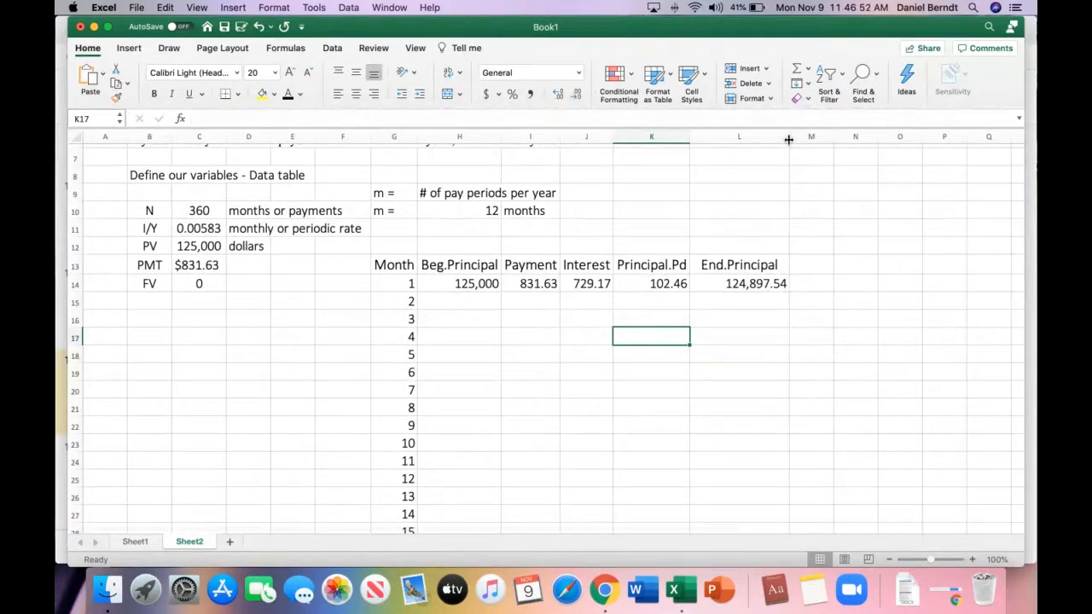
Step: Link month 2's beginning principal in H15 to month 1's ending principal with the formula =L14
click(474, 304)
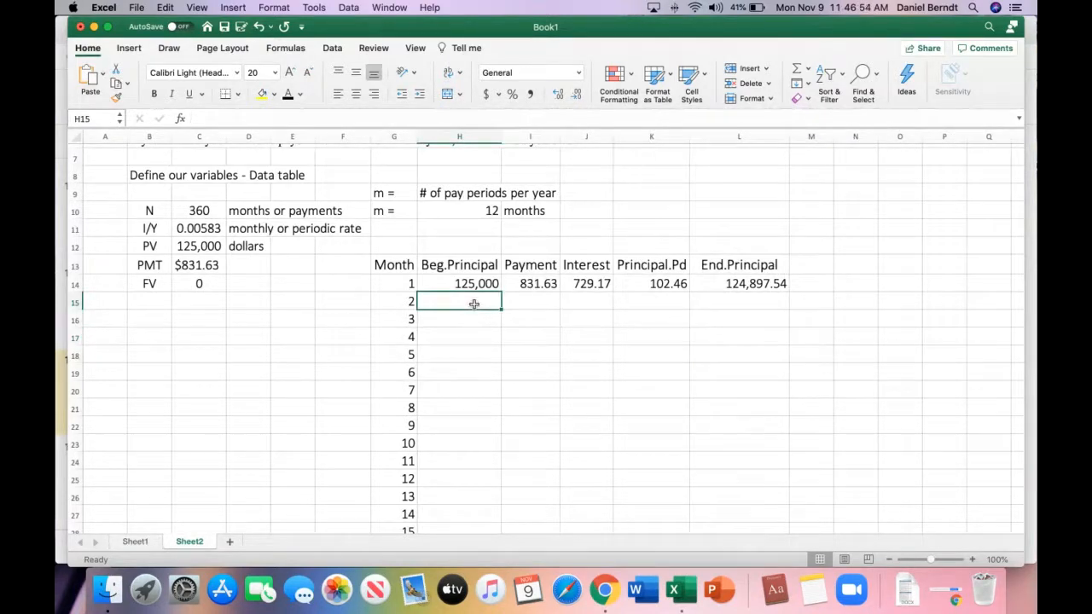
text(=)
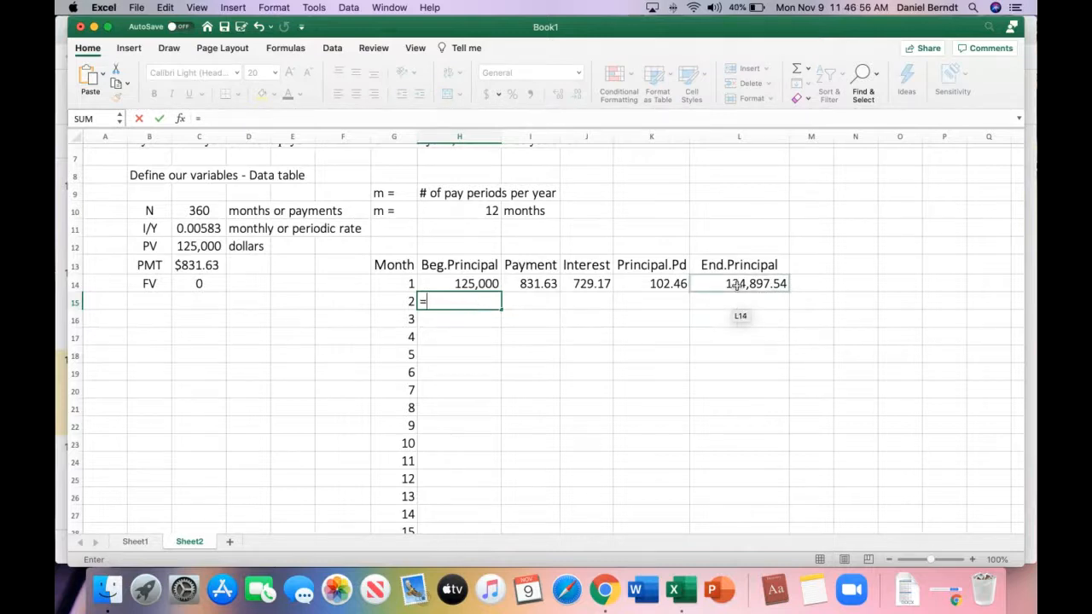
click(737, 286)
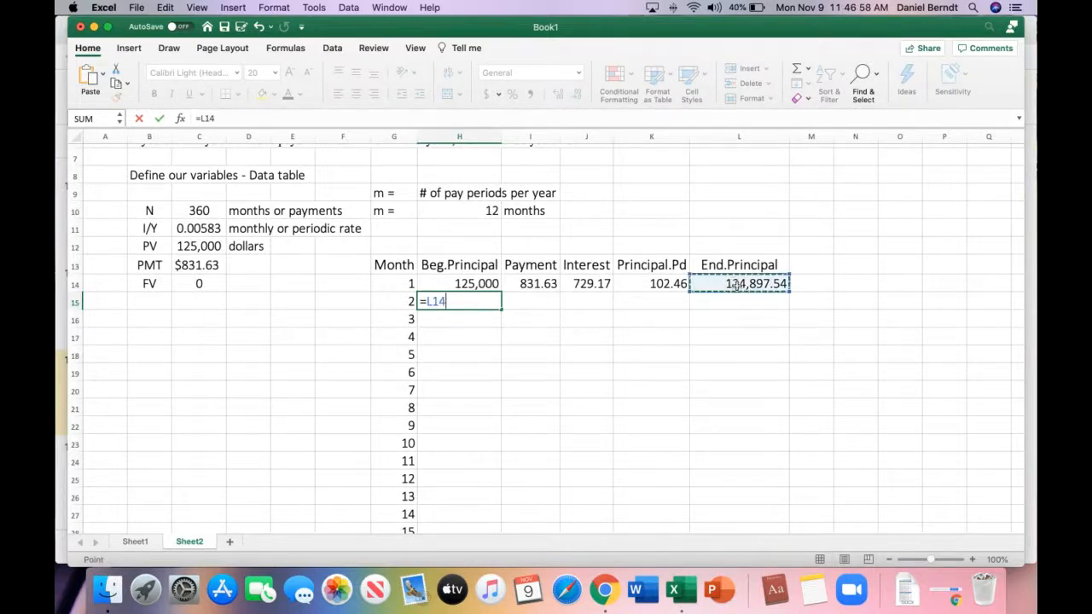
key(Return)
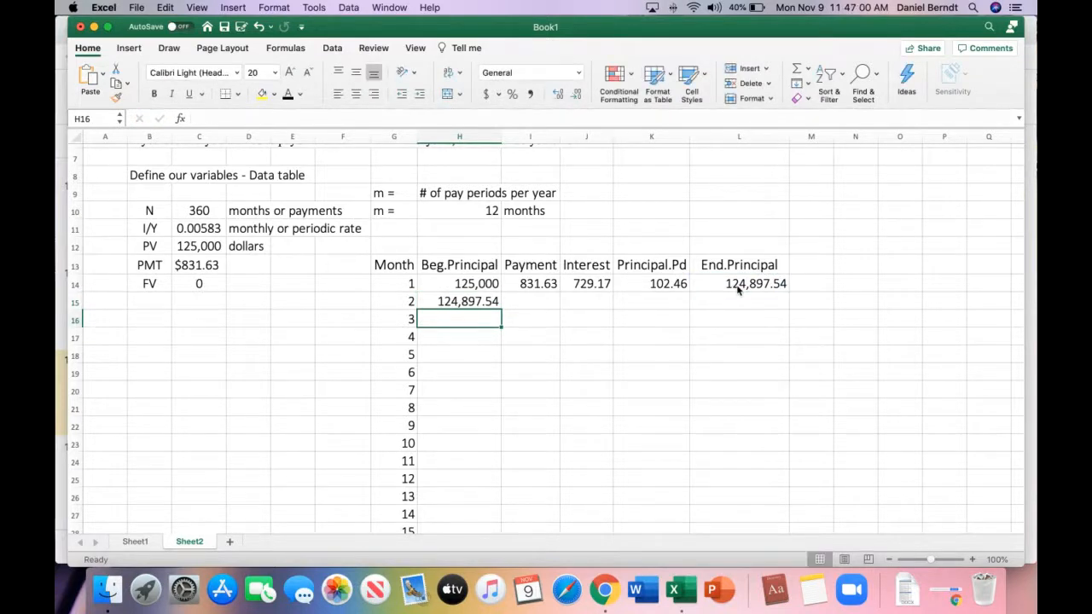
Step: Fill month 1's payment, interest, principal paid and ending principal (I14:L14) down to month 2 in row 15
click(538, 283)
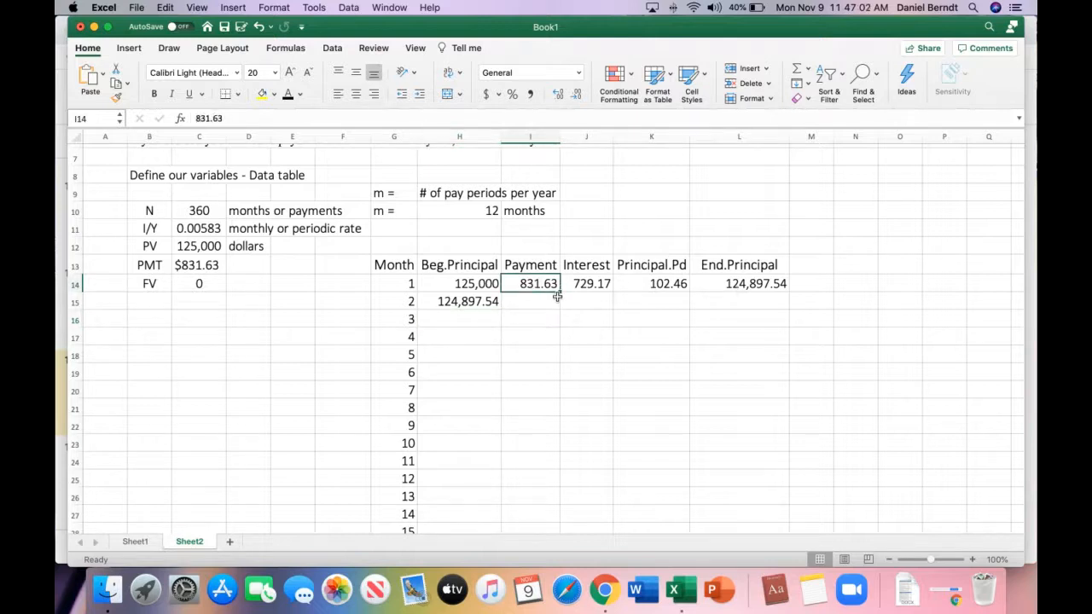
drag(557, 296, 612, 302)
click(597, 285)
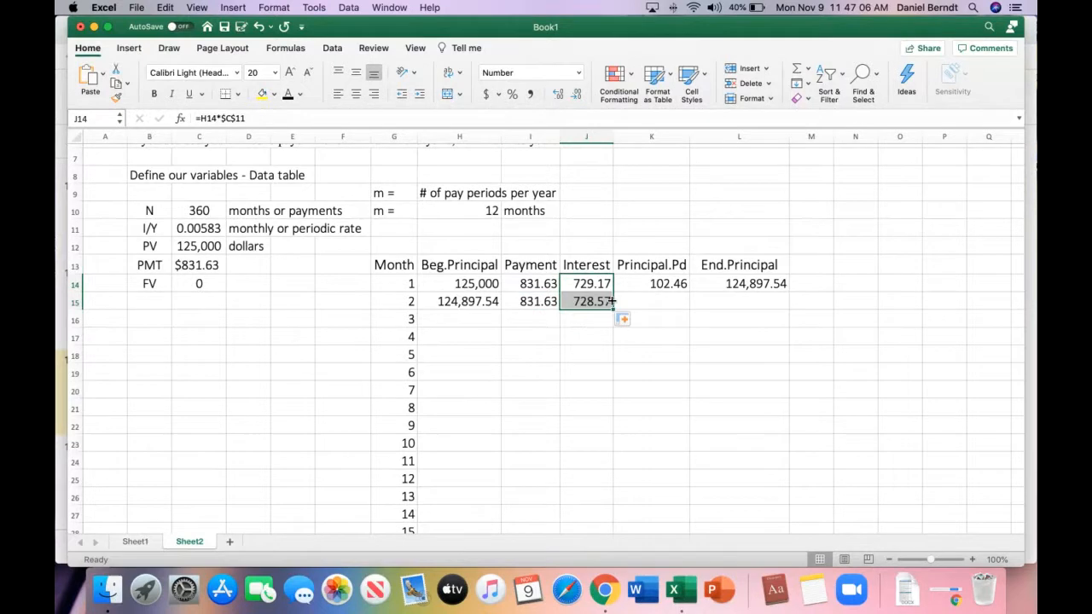
click(672, 284)
drag(688, 293, 687, 303)
click(755, 285)
drag(788, 292, 787, 302)
Step: Fill every month 2 amount from beginning to ending principal (H15:L15) down to month 3 in row 16
click(492, 306)
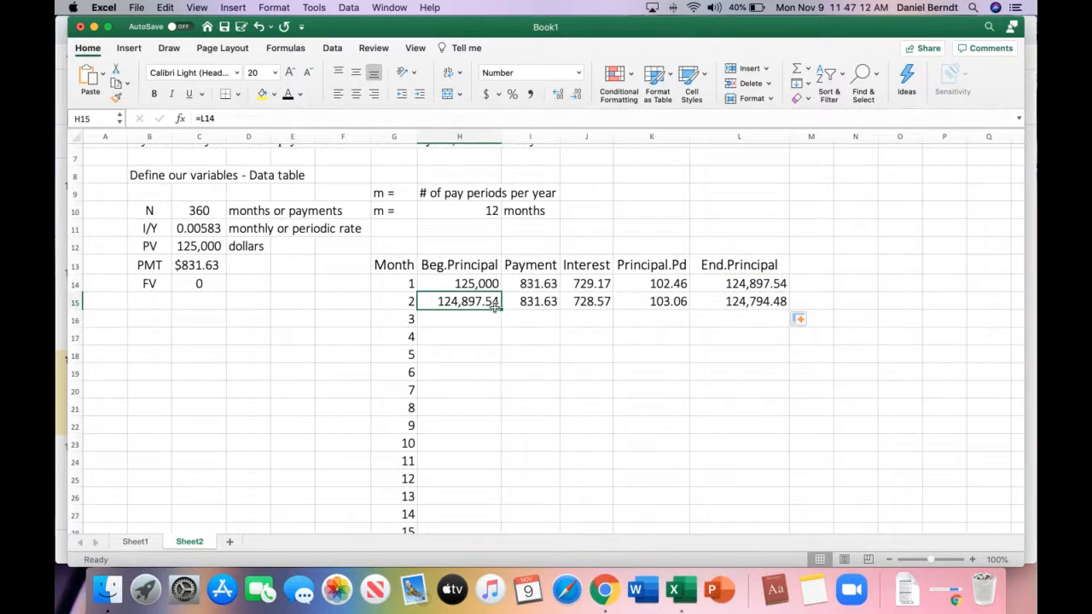
drag(500, 309, 612, 327)
click(533, 303)
click(597, 304)
click(668, 305)
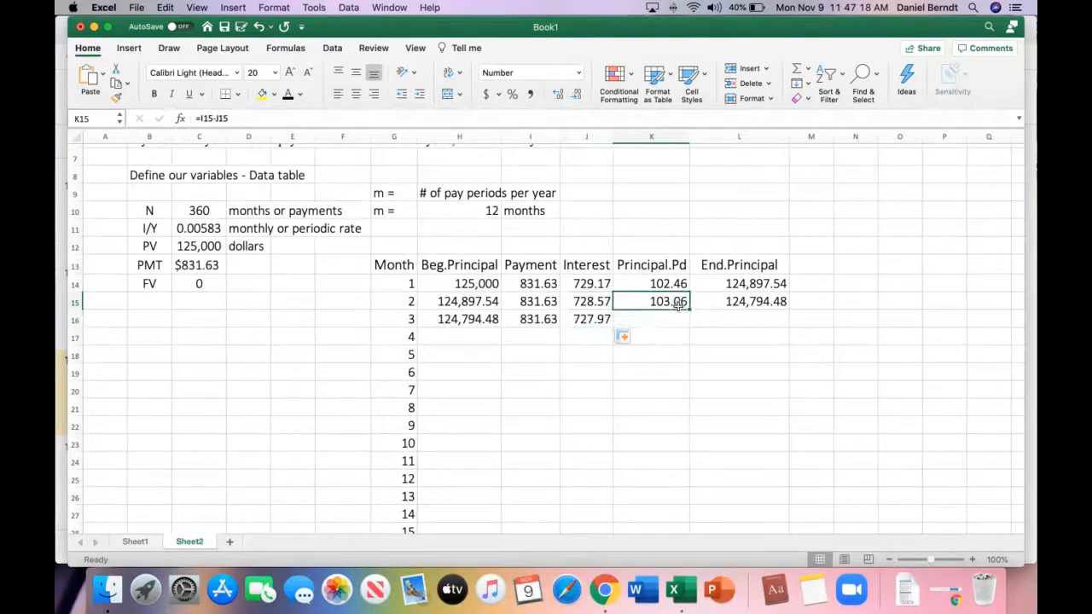
drag(689, 311, 691, 324)
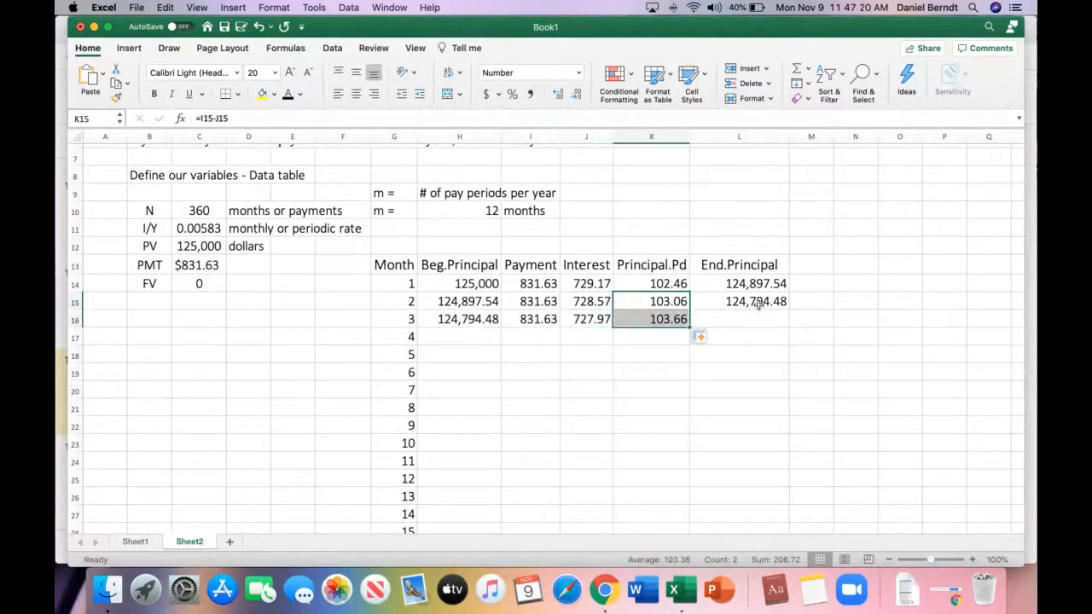
click(757, 303)
drag(790, 312, 792, 322)
Step: Fill the month 3 amounts in H16:L16 down one row to complete month 4 in row 17
click(494, 322)
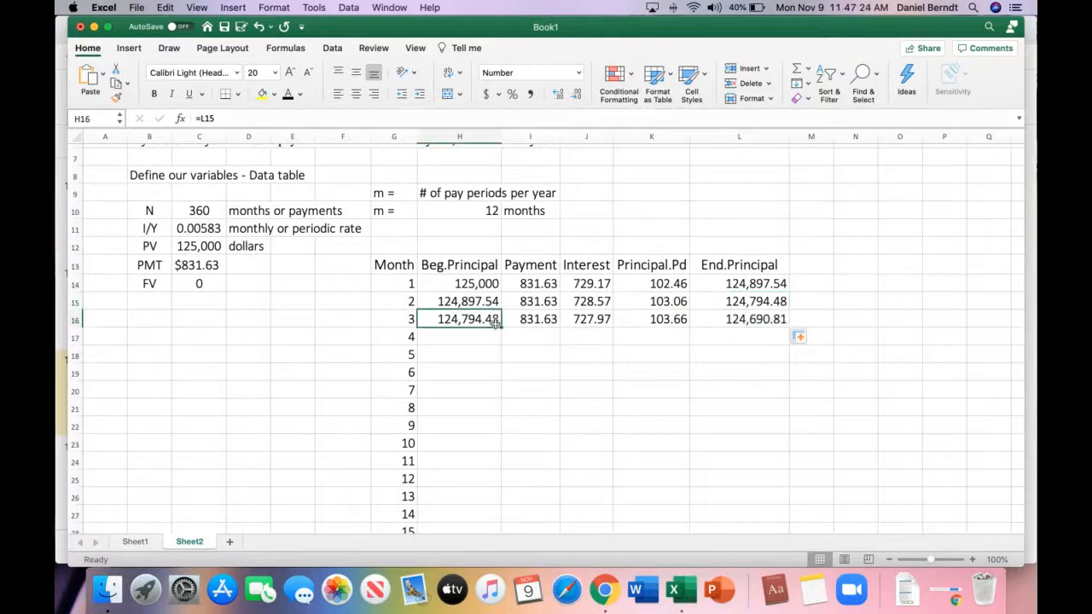
drag(501, 325, 612, 345)
click(543, 323)
click(592, 318)
click(656, 321)
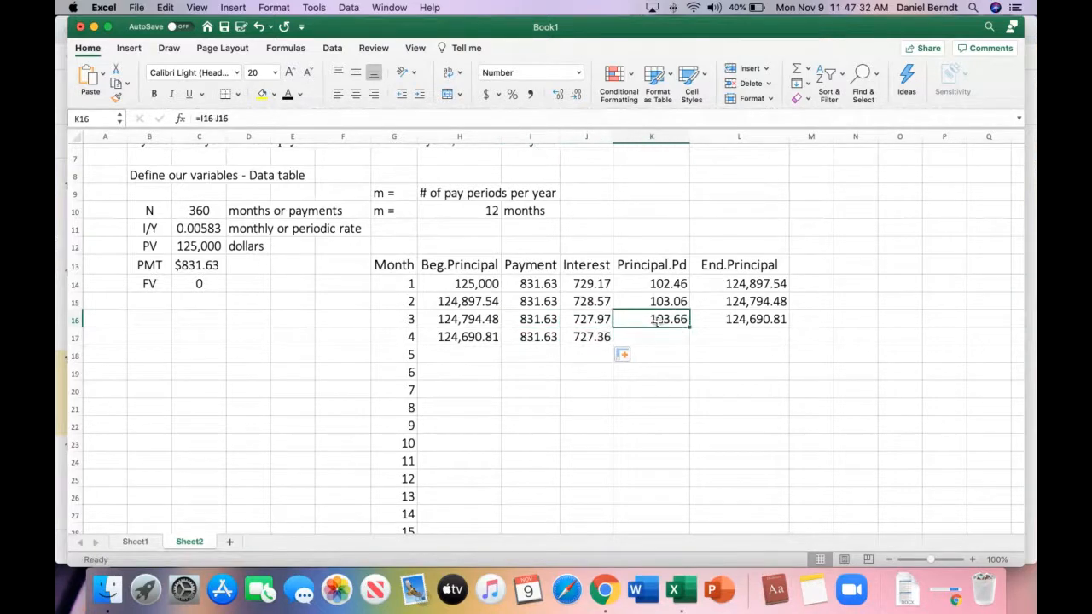
drag(690, 326, 689, 338)
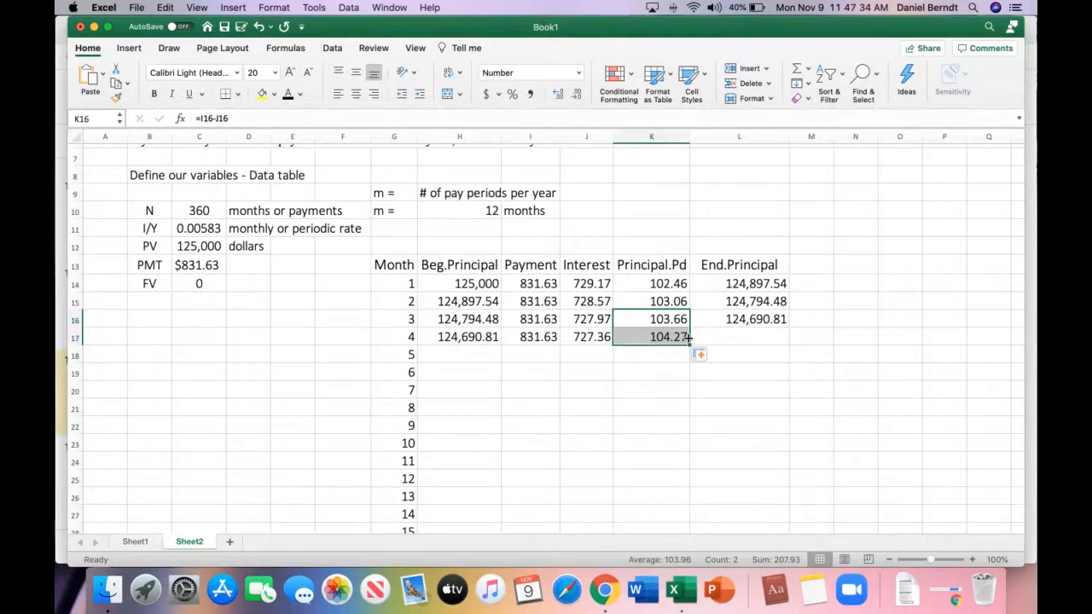
click(766, 329)
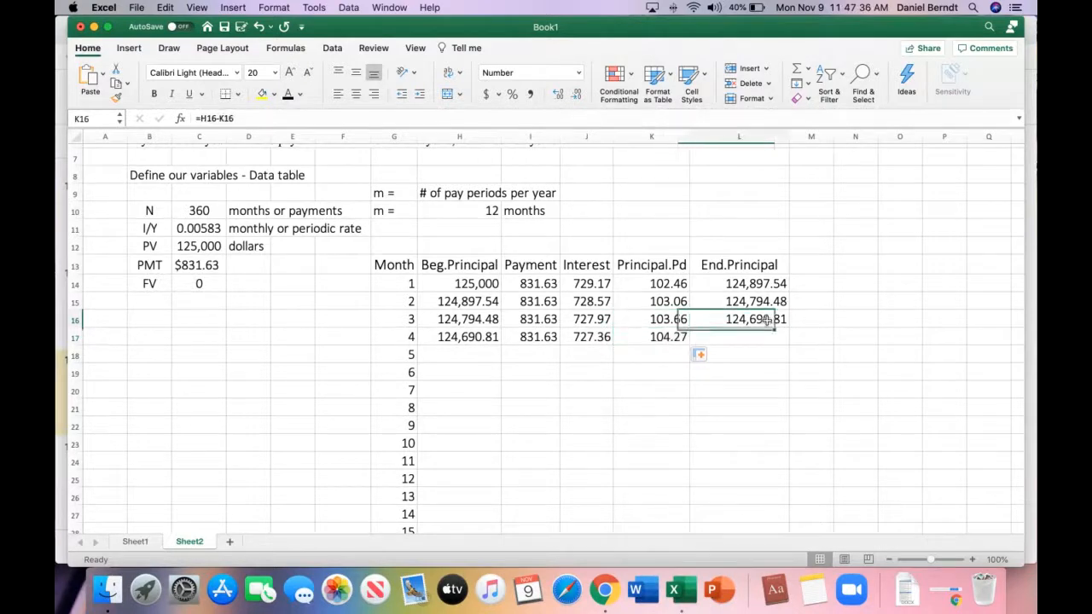
drag(788, 327, 787, 341)
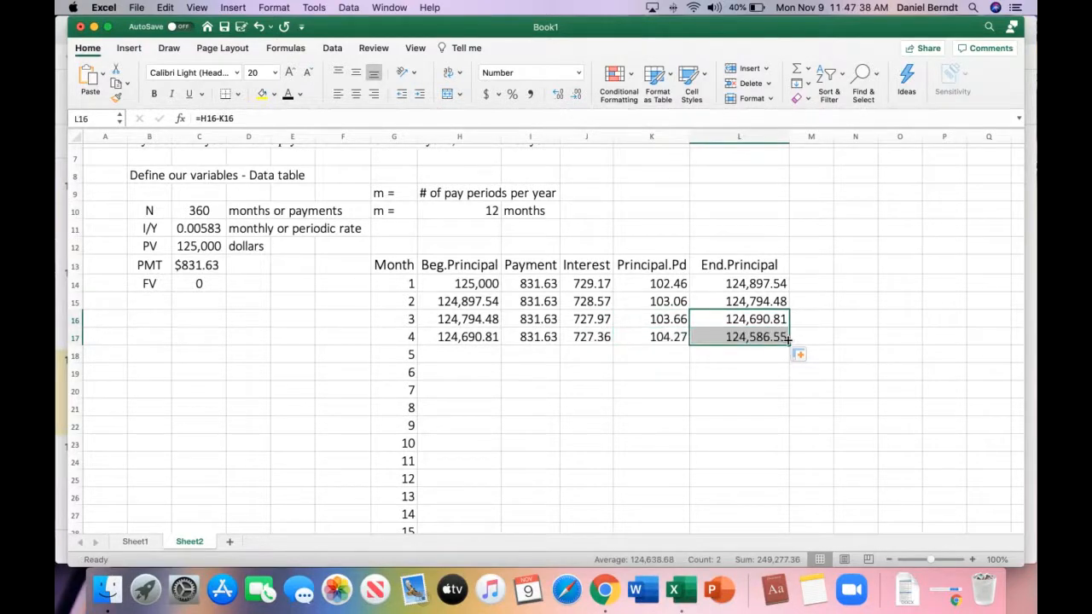
Step: Inspect which cells month 1's interest formula in J14 refers to, leaving the formula as it is
click(600, 283)
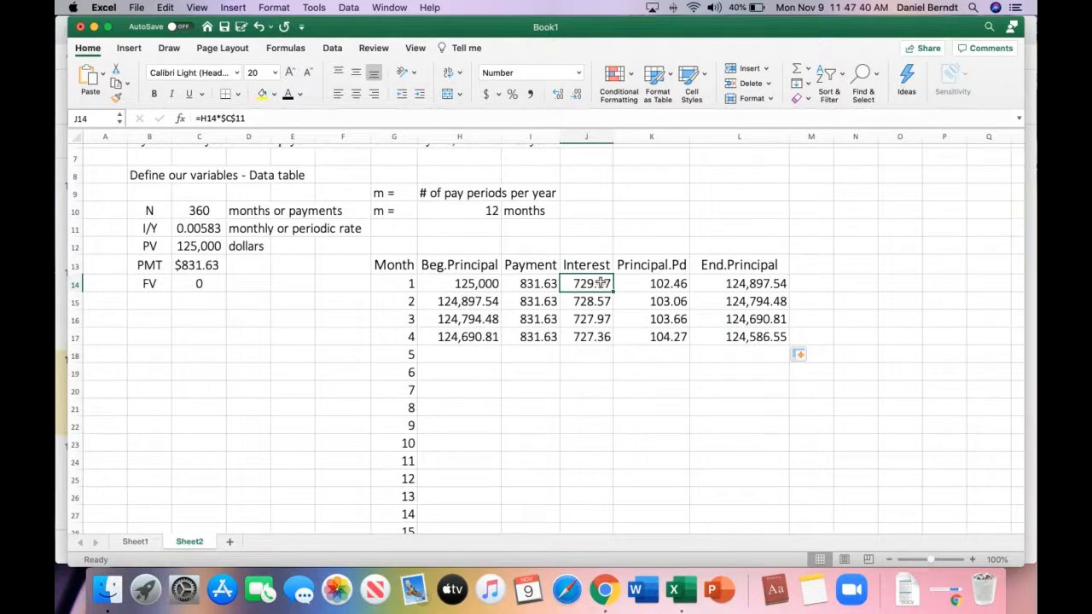
double_click(600, 283)
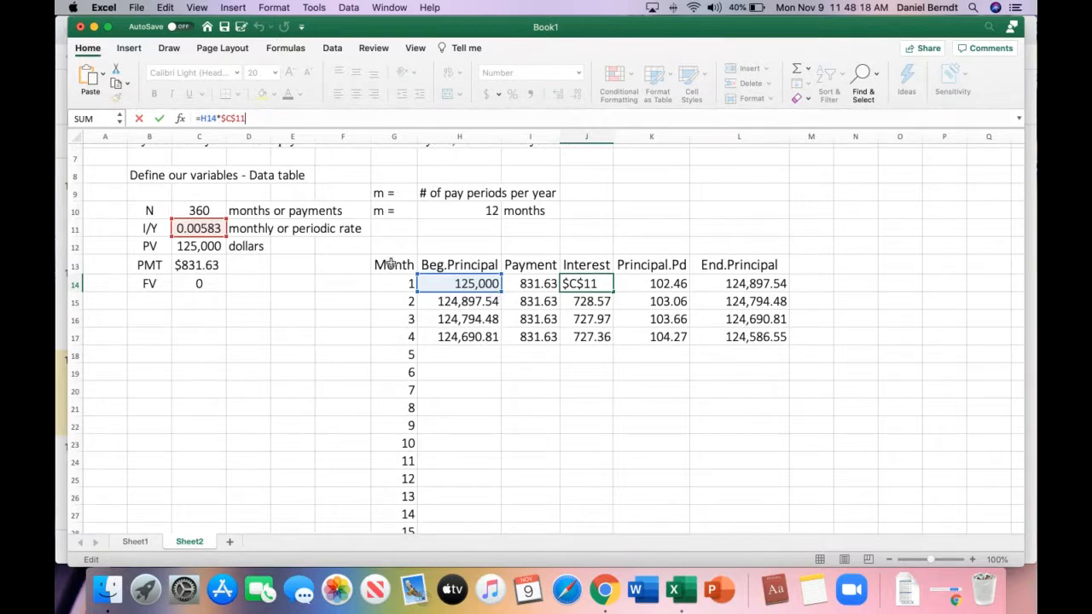
key(Return)
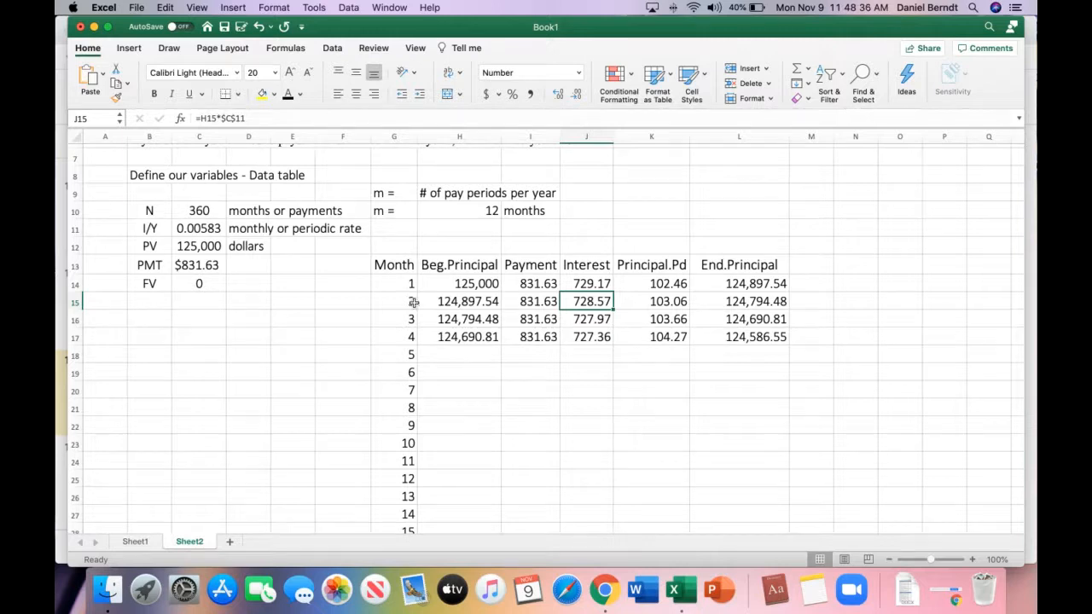
Step: Fill the month 2 to 4 rows (G15:L17) down to month 360 in row 373 and check the final ending principal
drag(412, 302, 778, 363)
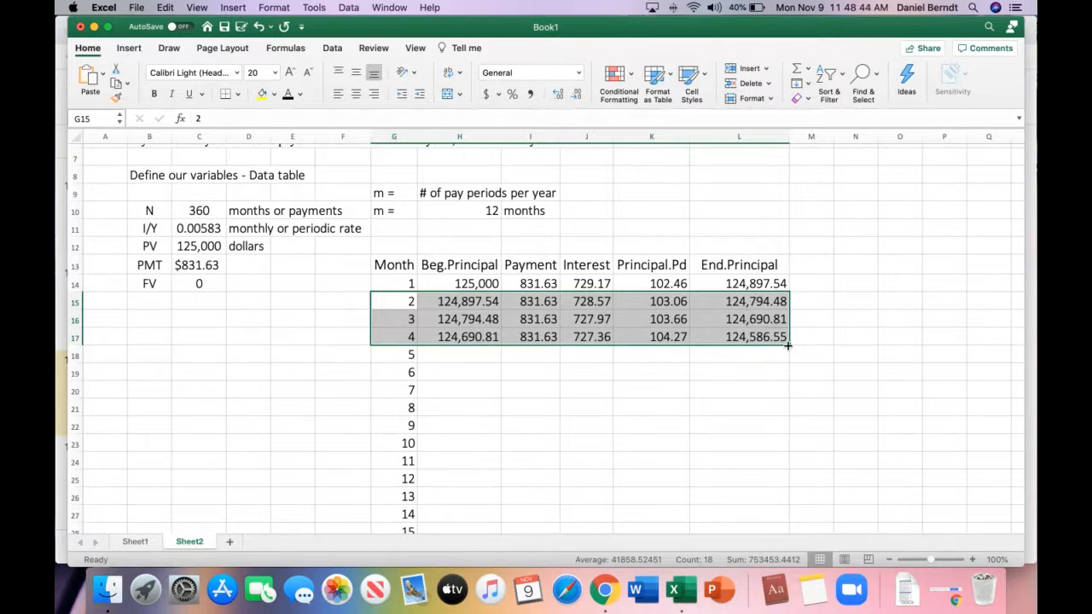
mouse_move(788, 346)
mouse_down()
mouse_move(783, 588)
mouse_move(770, 491)
mouse_up()
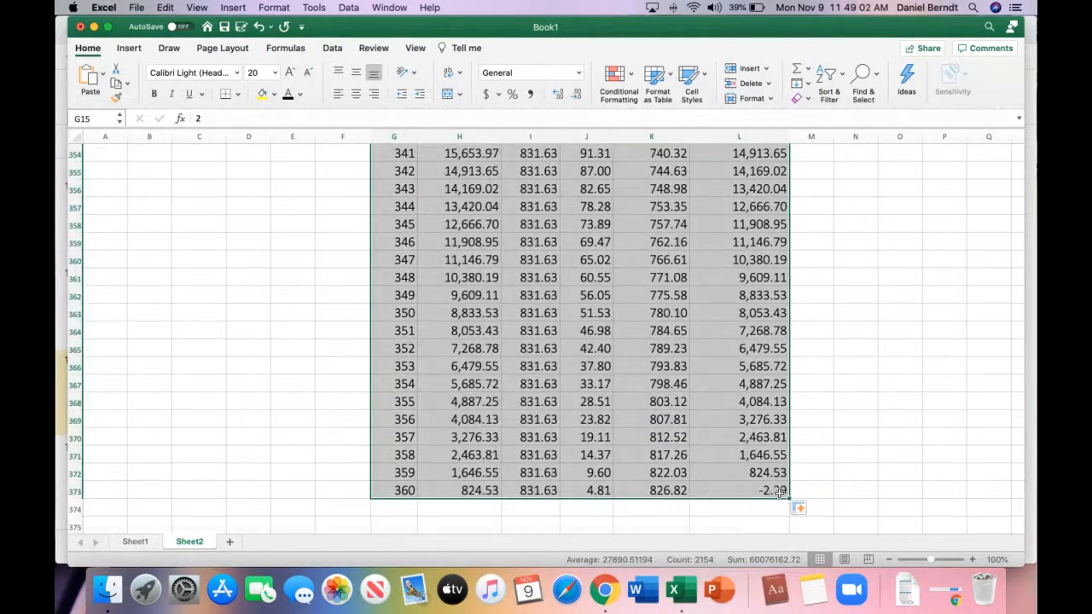
click(770, 490)
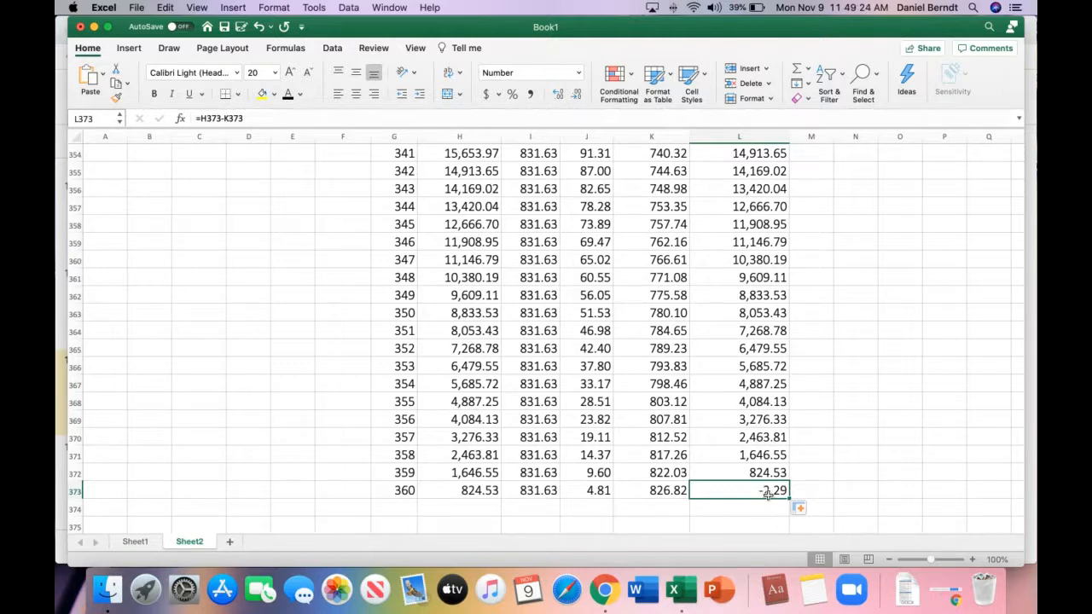
Step: Adjust the final payment in I373 to =831.63-2.29 and recheck the ending principal in L373
click(531, 492)
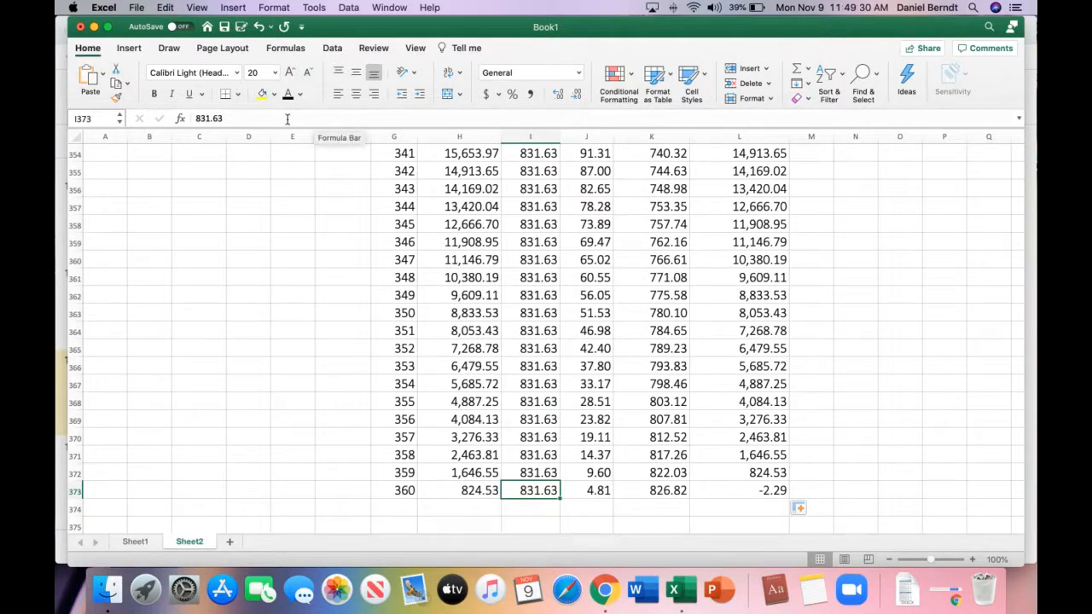
click(195, 119)
text(=831.63)
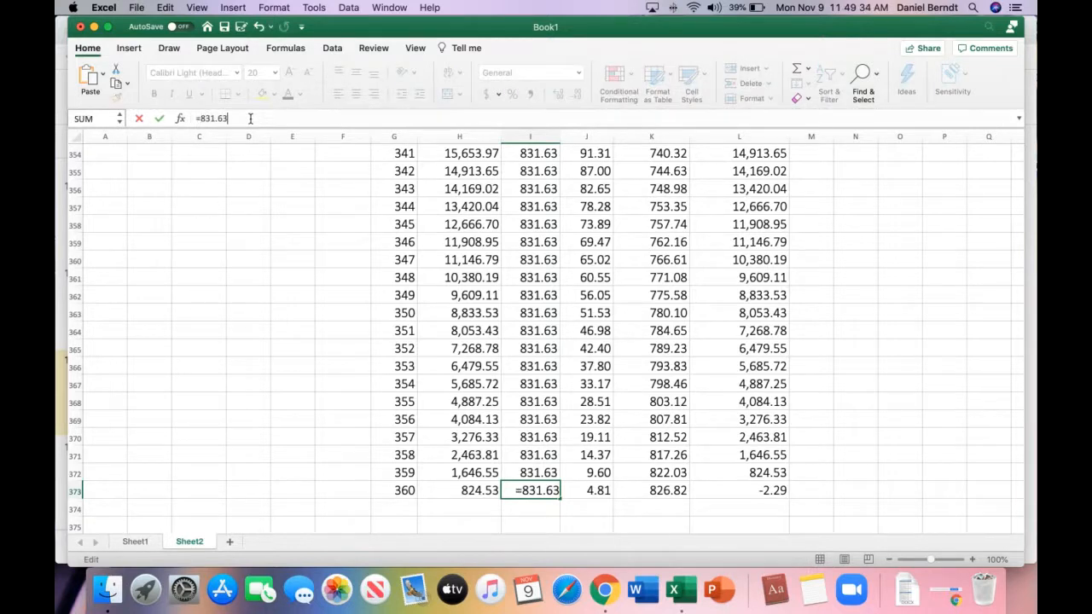
text(-2.29)
key(Return)
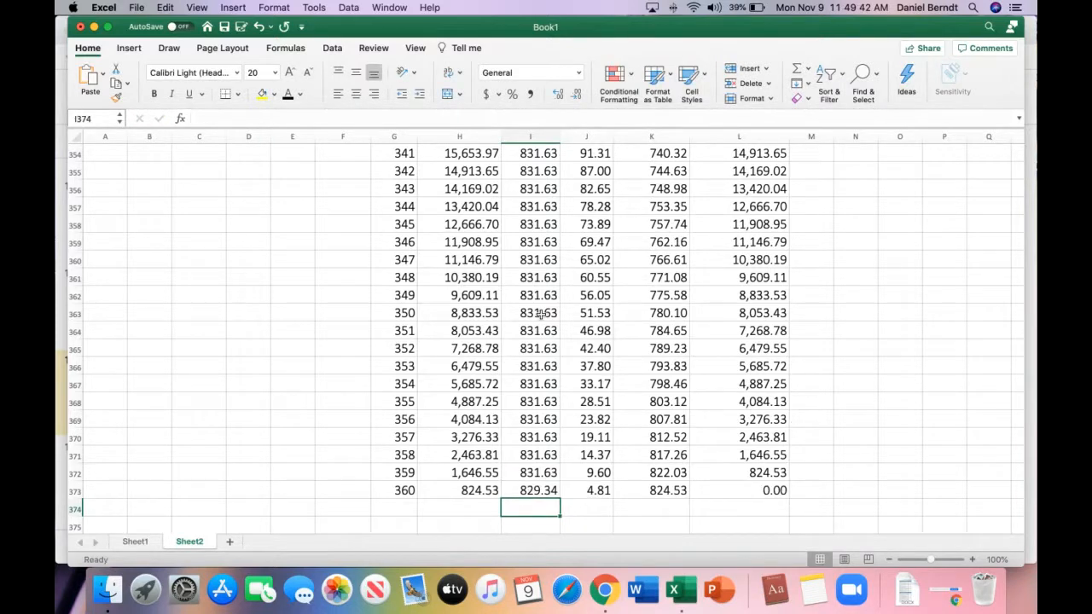
click(778, 491)
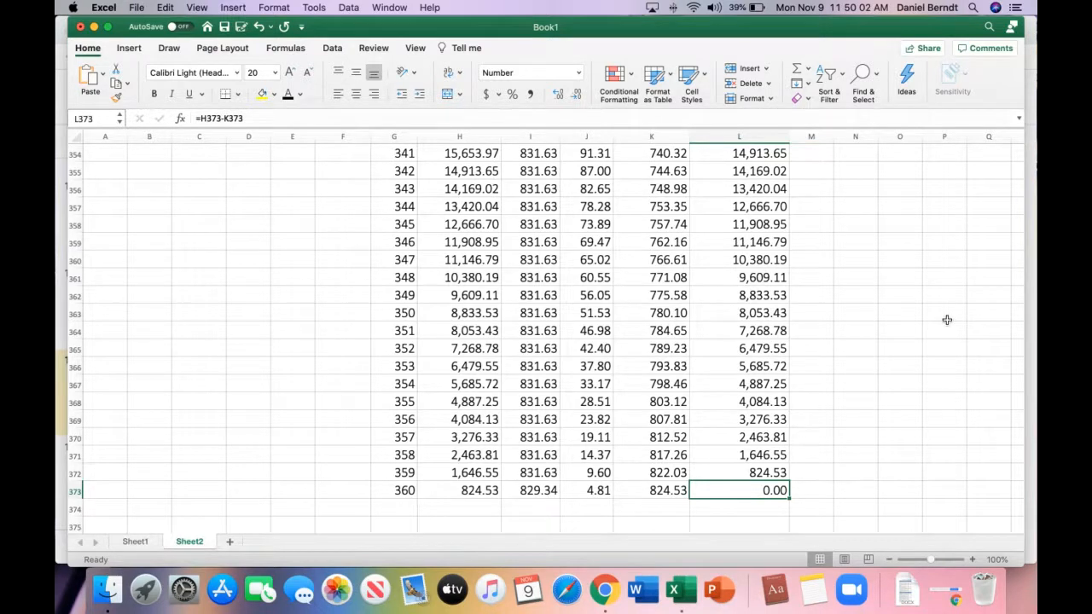
Step: Review the question in B4 on principal paid after 5 years alongside the schedule's early months
scroll(947, 320, up, 6)
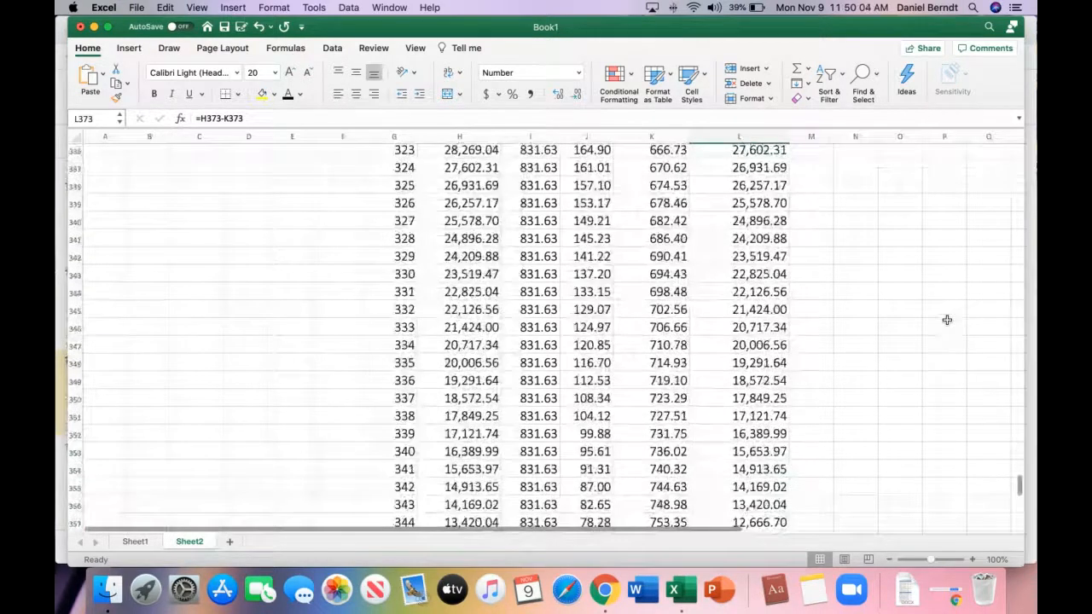
scroll(947, 320, up, 10)
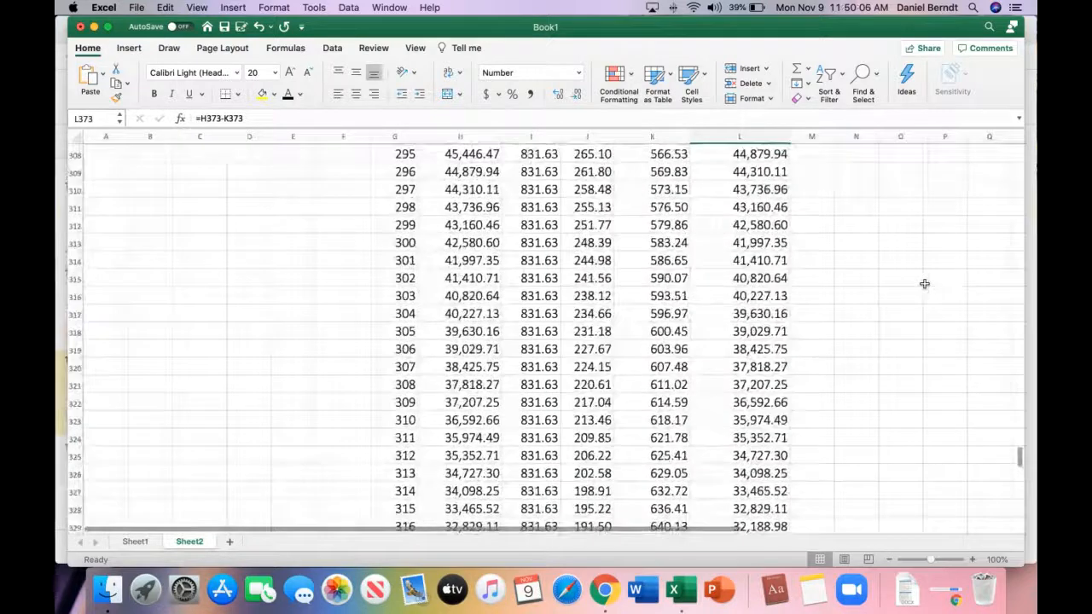
scroll(925, 283, up, 20)
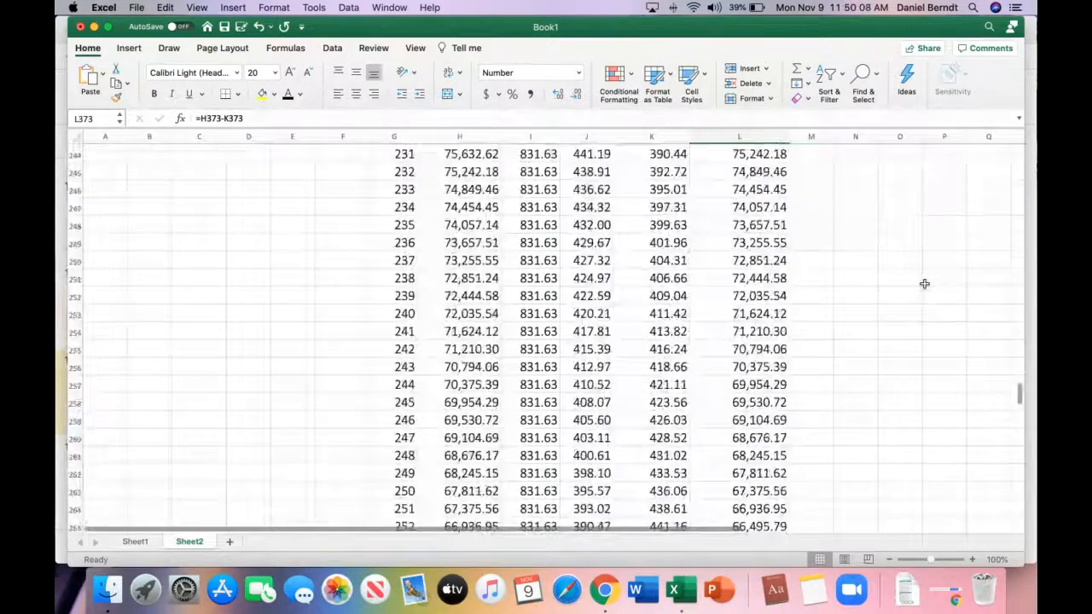
scroll(925, 283, up, 20)
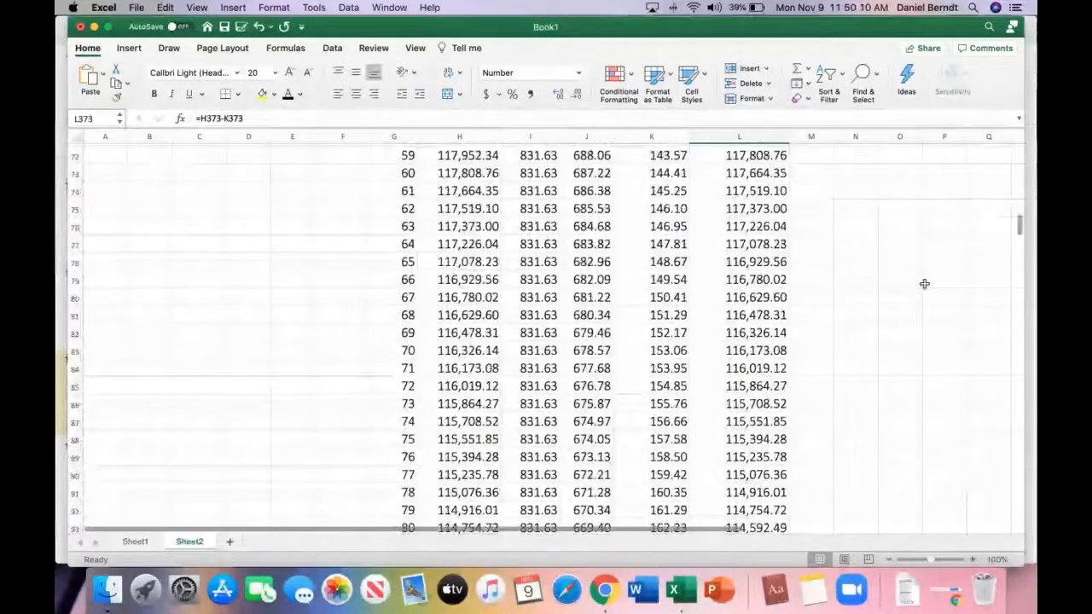
scroll(924, 283, up, 20)
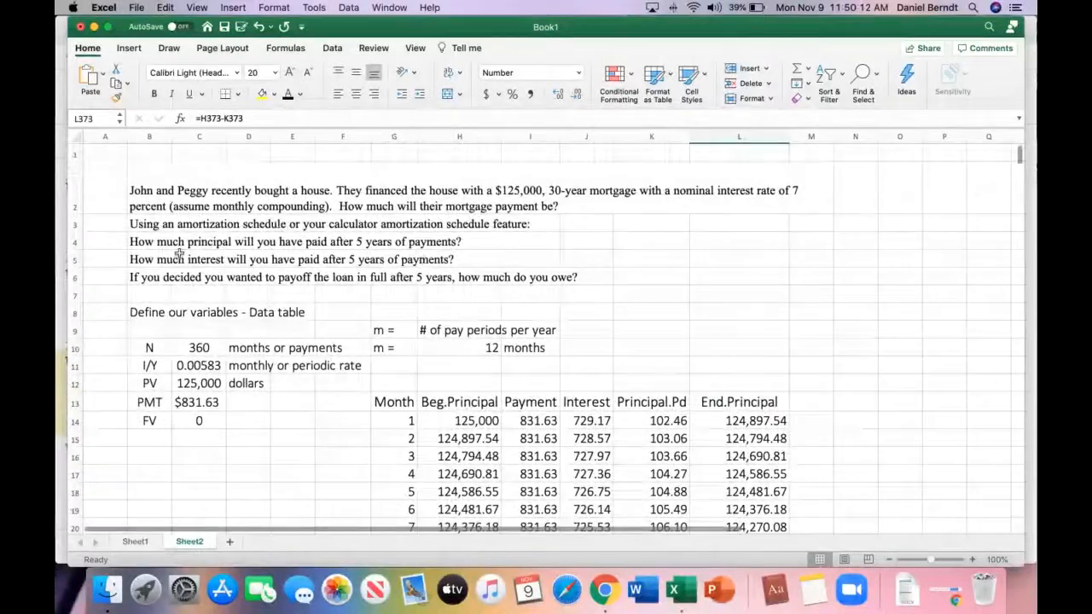
click(153, 243)
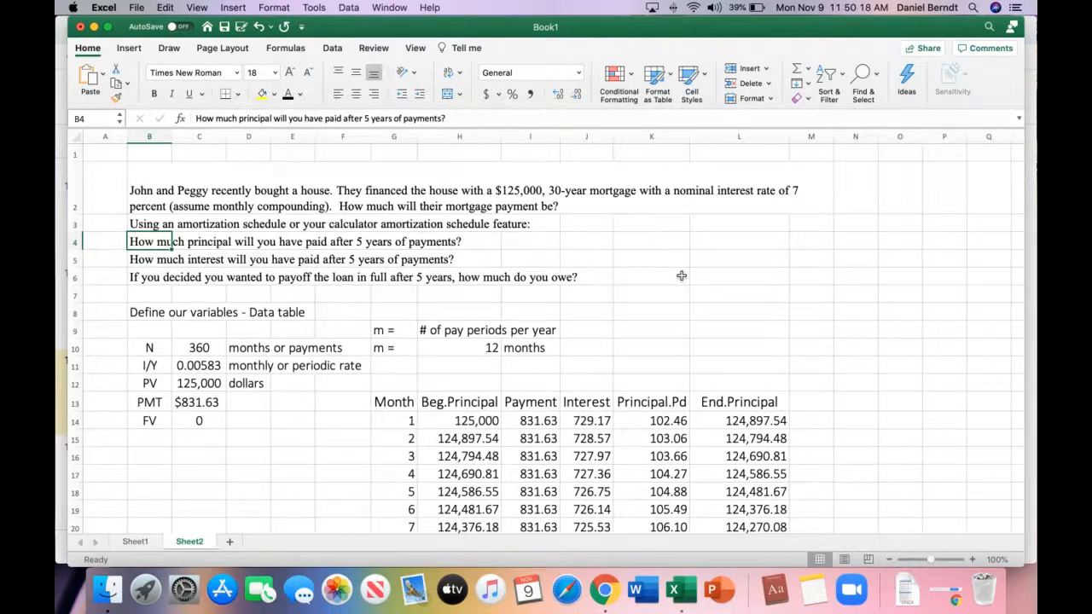
scroll(681, 275, down, 5)
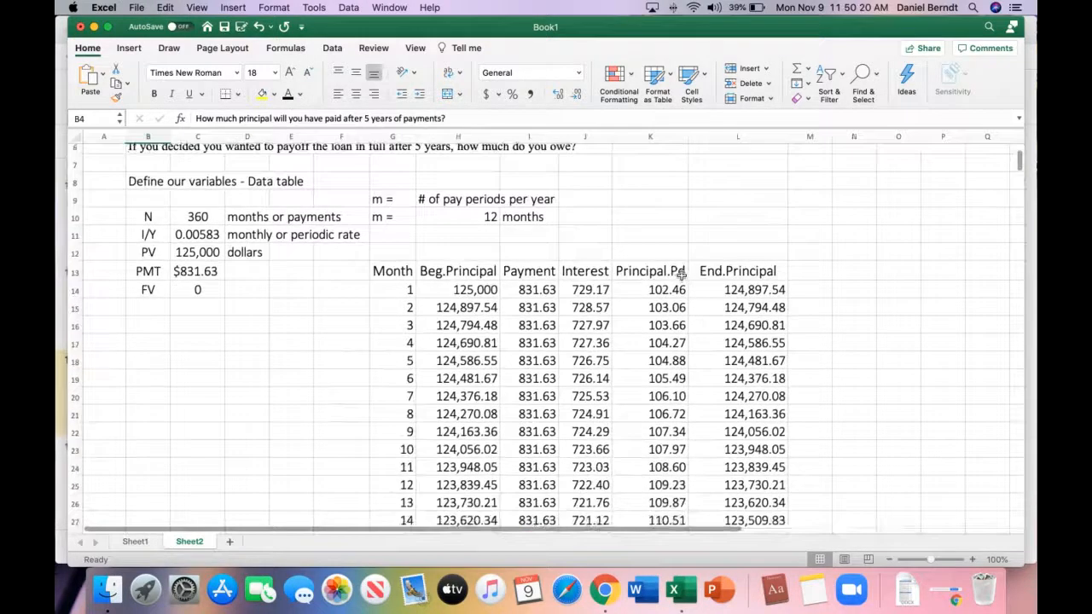
scroll(682, 276, down, 5)
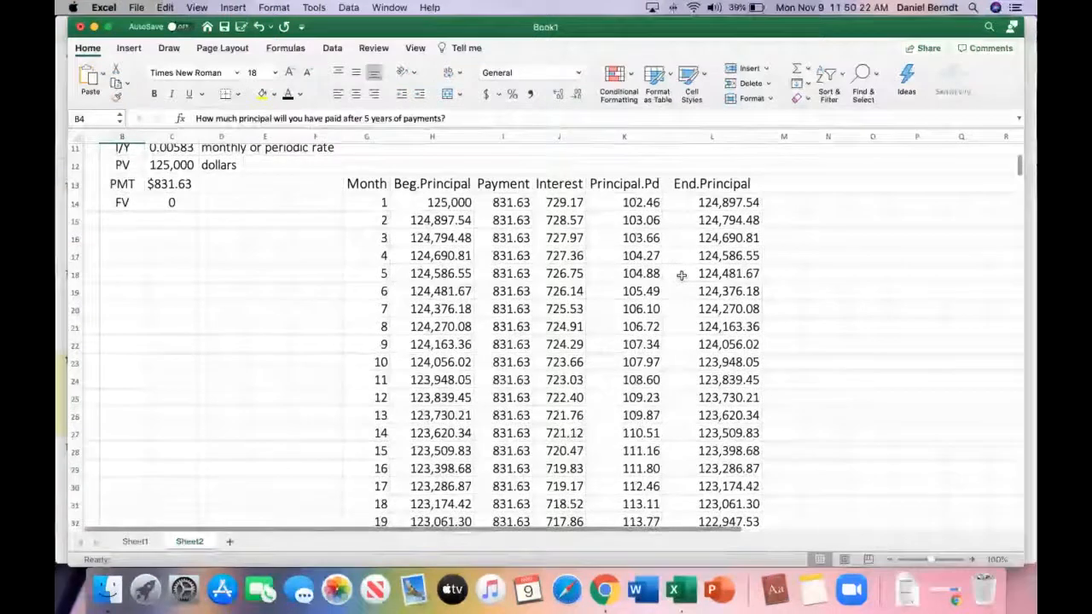
scroll(681, 275, up, 10)
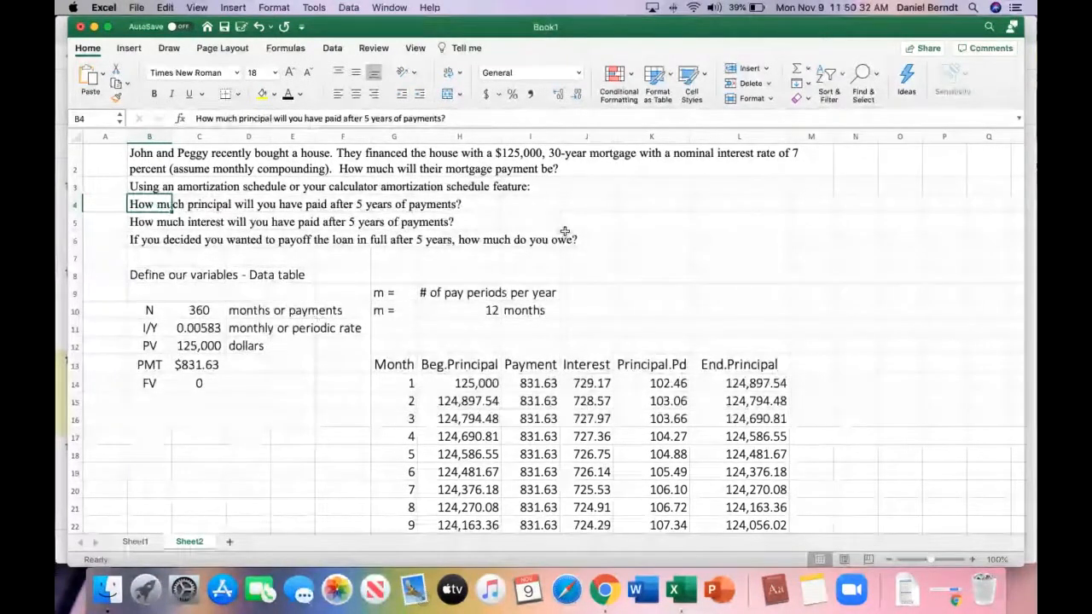
Step: Calculate the number of monthly payments in 5 years in I4 with the formula =5*12
click(537, 205)
text(=)
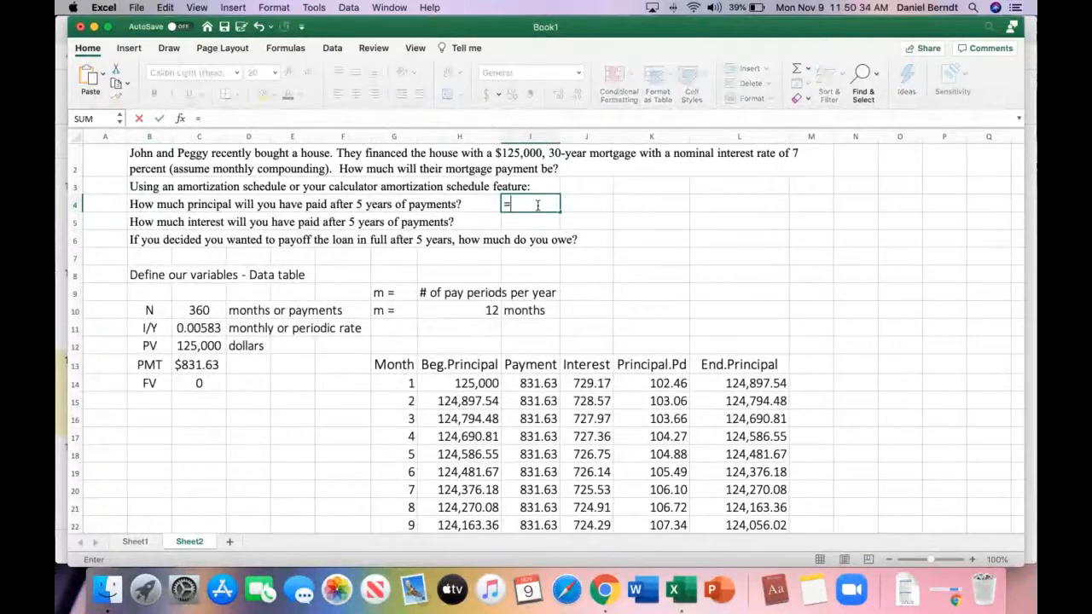
text(5*12)
key(Return)
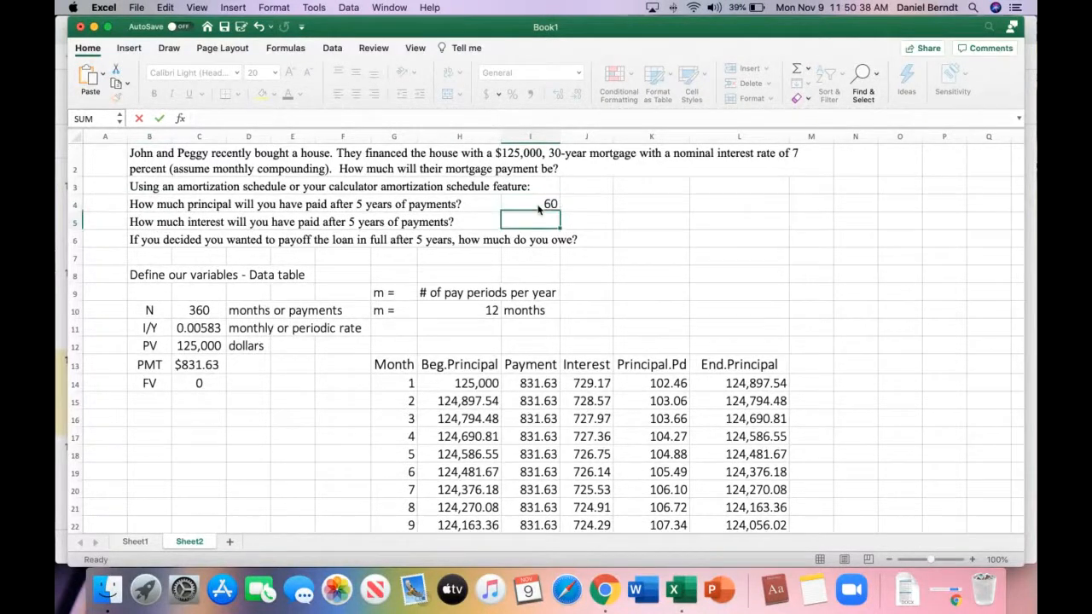
Step: Examine the month 60 row of the schedule, comparing its ending principal in L73 with month 61's beginning principal in H74
click(546, 204)
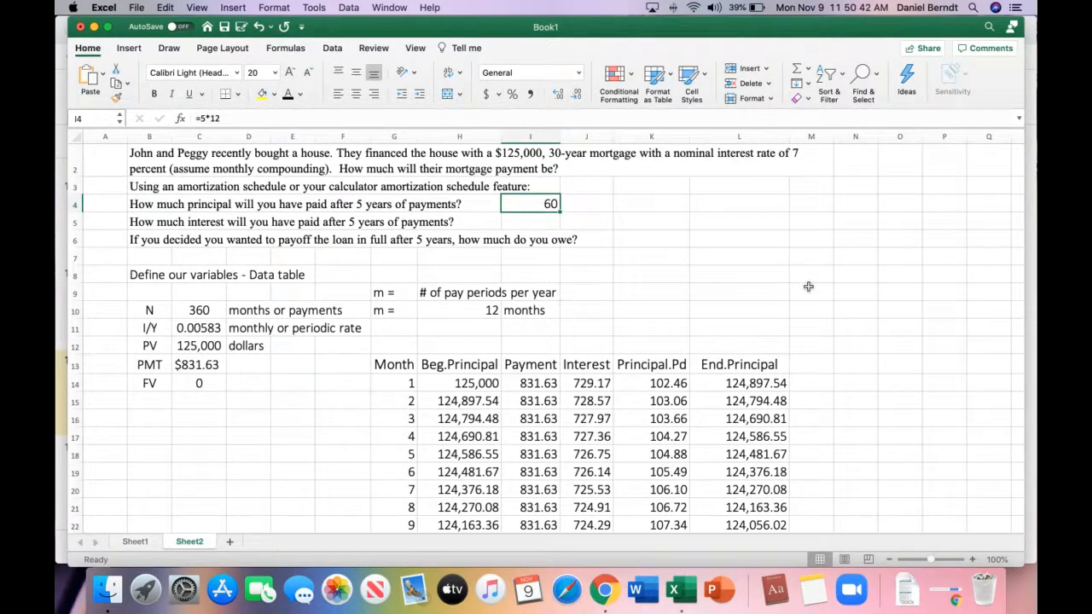
scroll(808, 287, down, 5)
scroll(808, 286, down, 4)
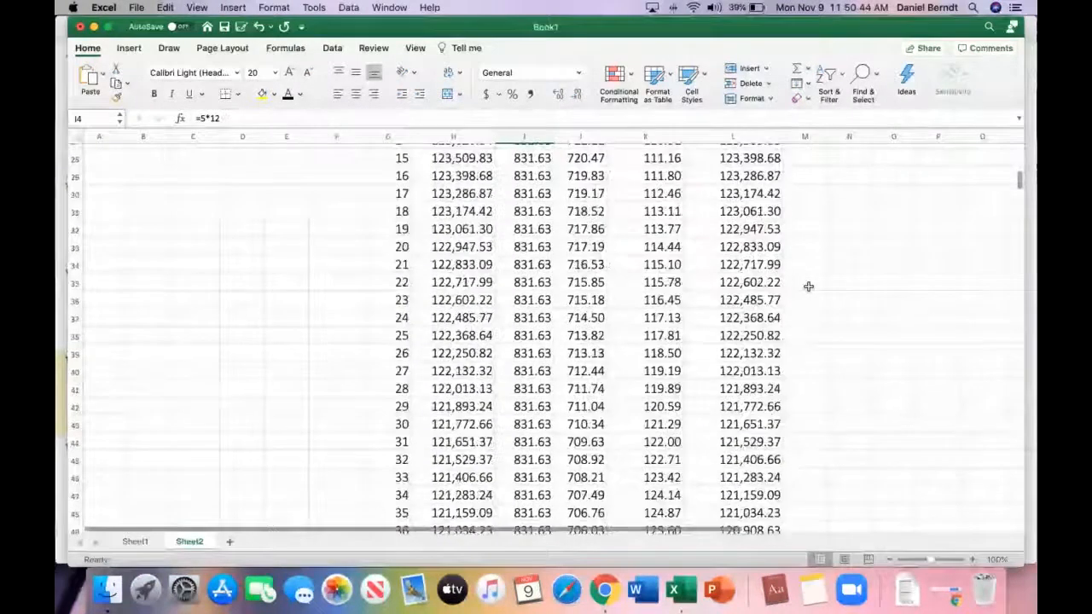
scroll(808, 286, down, 10)
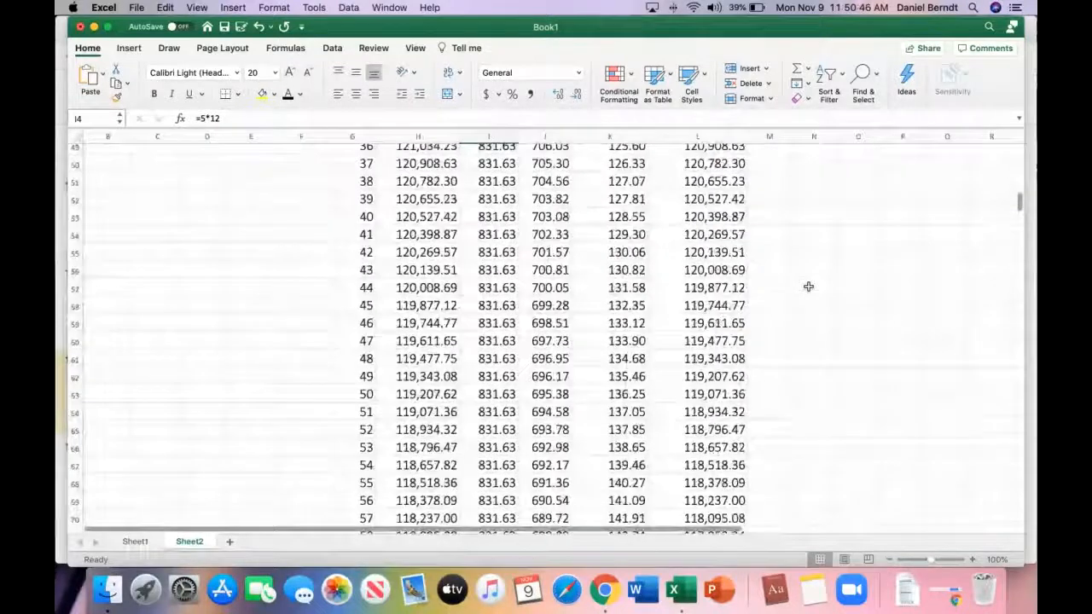
scroll(808, 286, down, 1)
click(397, 407)
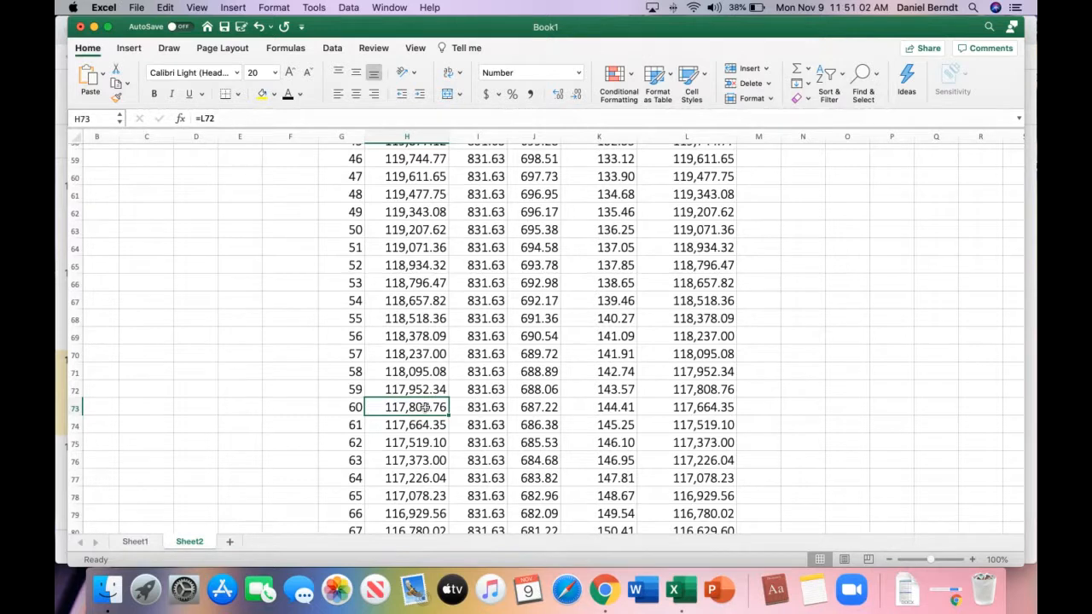
click(686, 408)
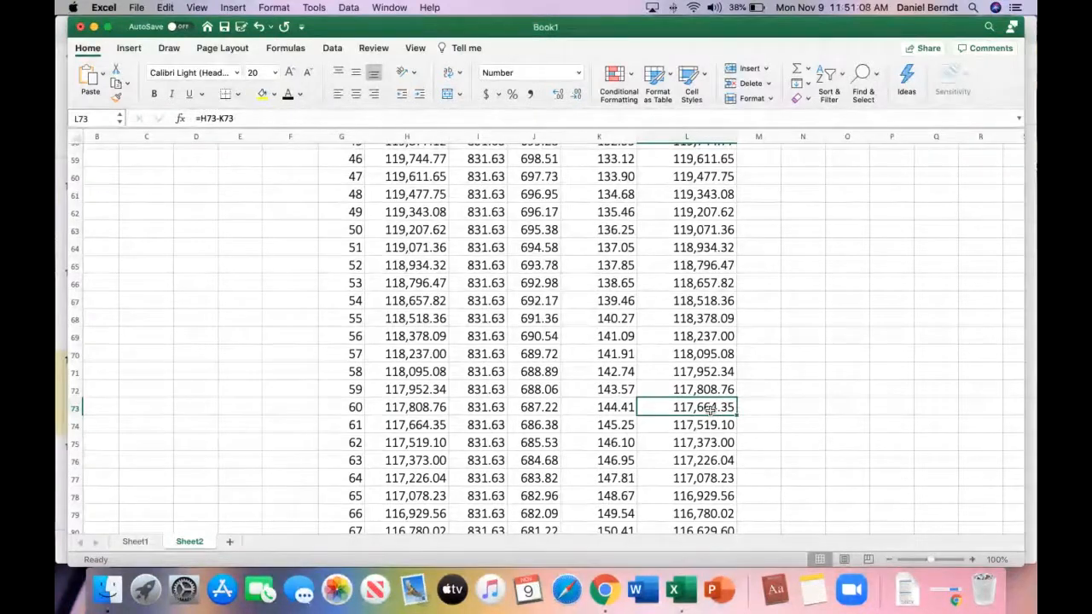
click(439, 425)
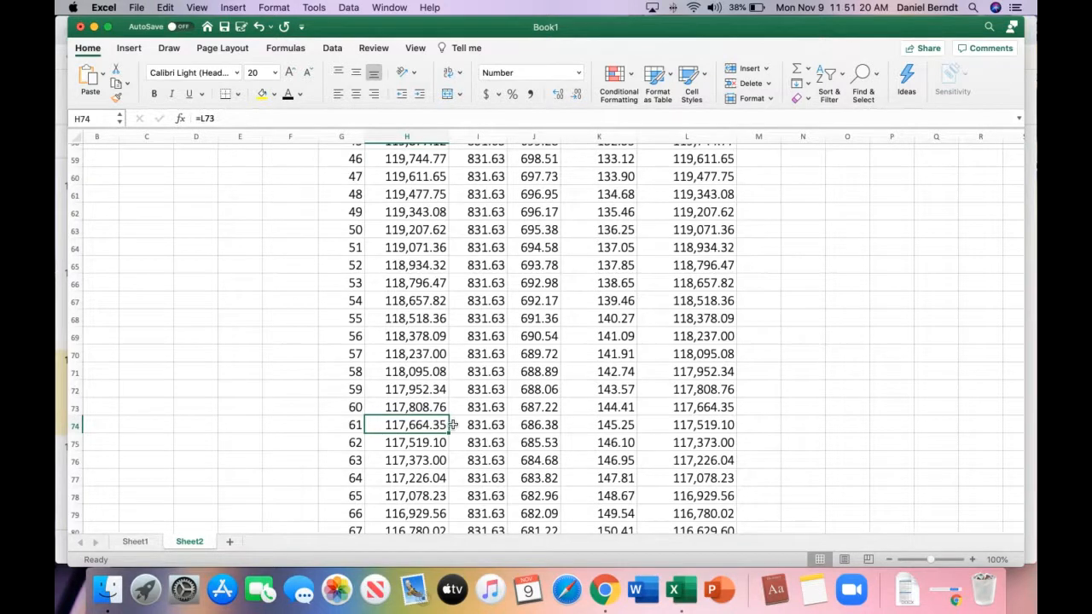
click(679, 407)
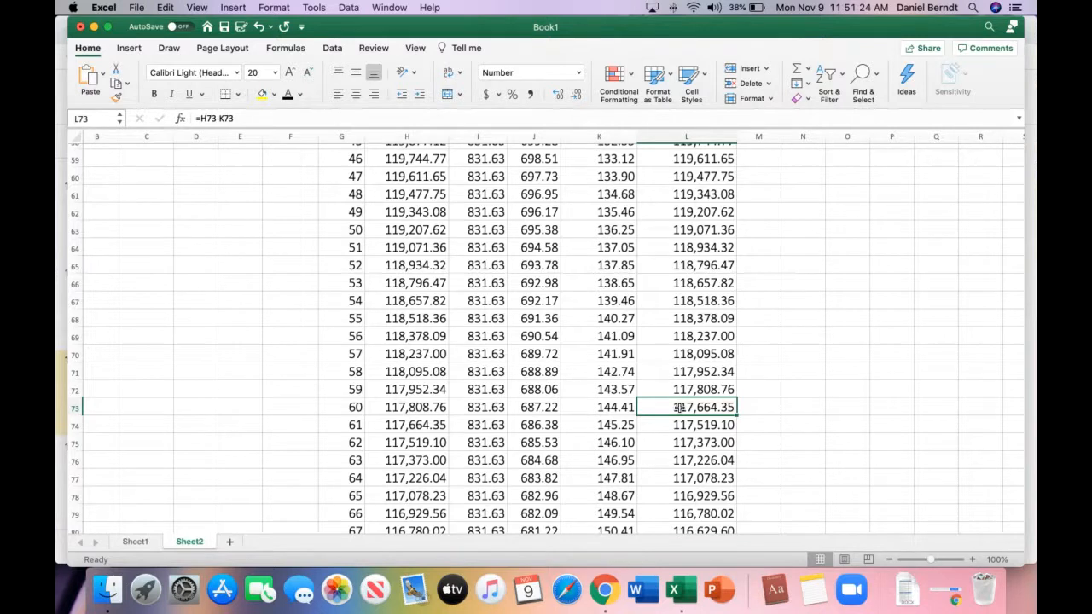
Step: Calculate the principal paid after 5 years in N73 with the formula =125000-L73
click(821, 406)
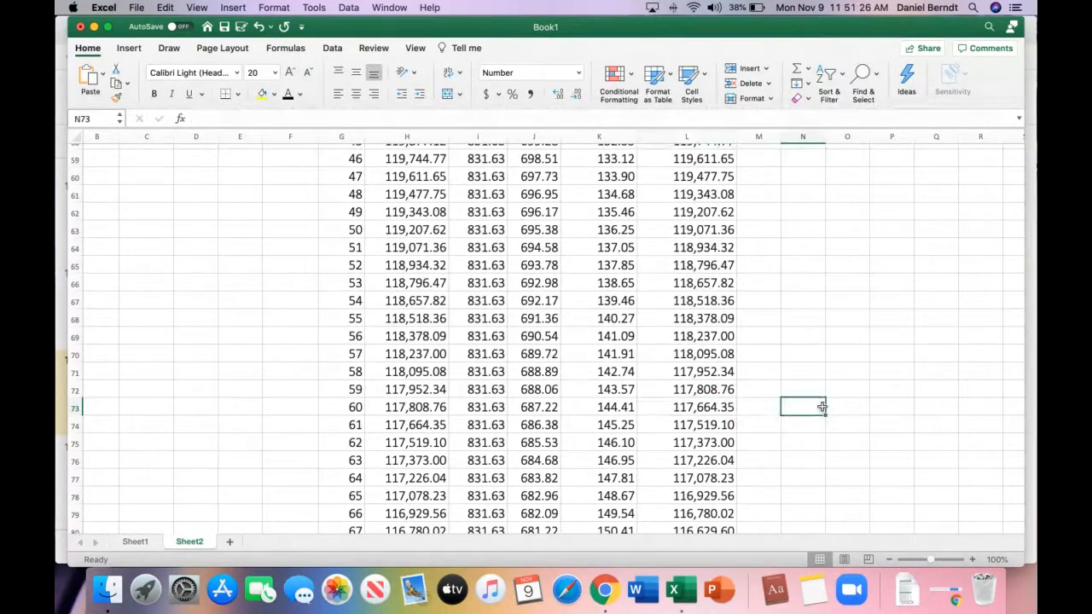
text(=125)
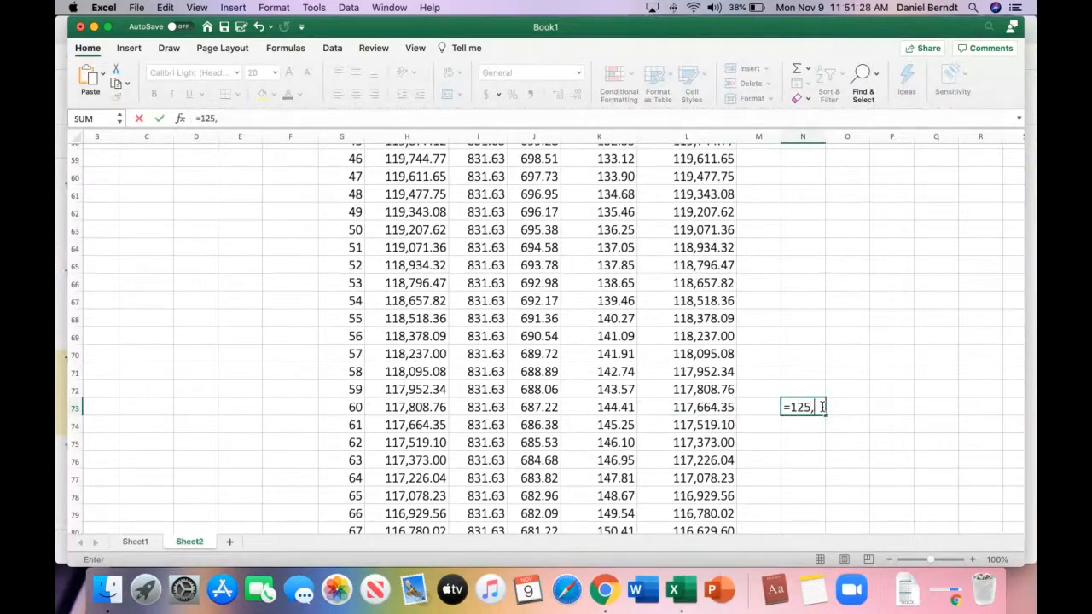
text(,000-)
click(713, 408)
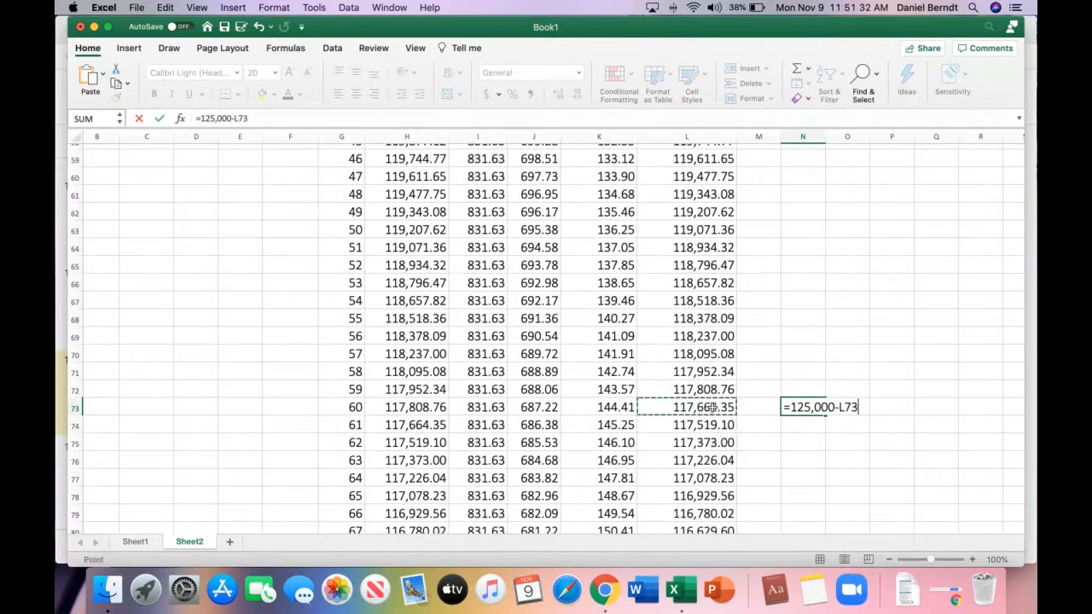
key(Return)
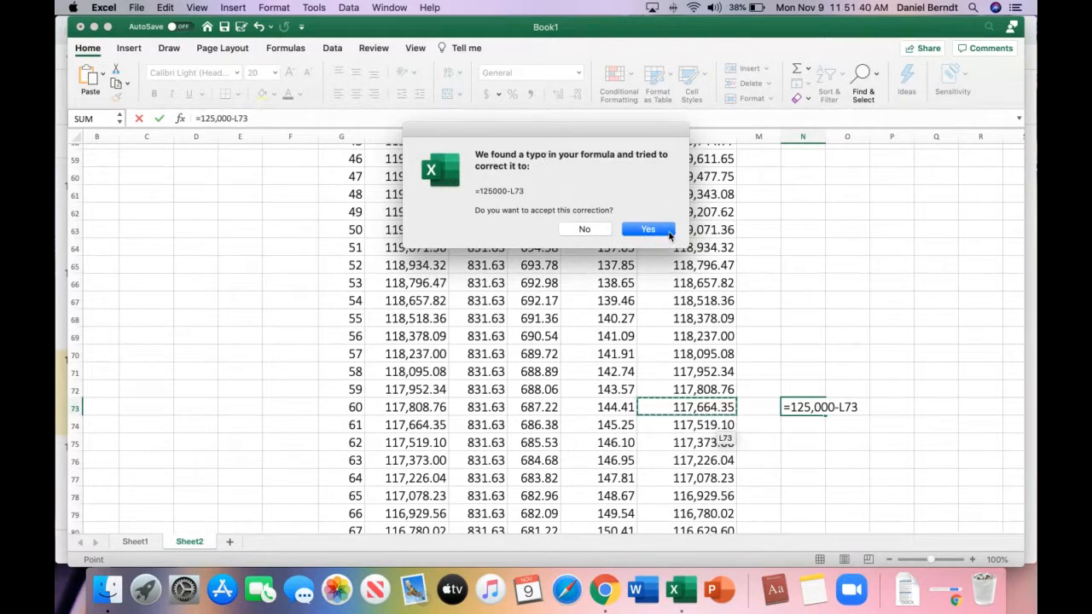
click(648, 230)
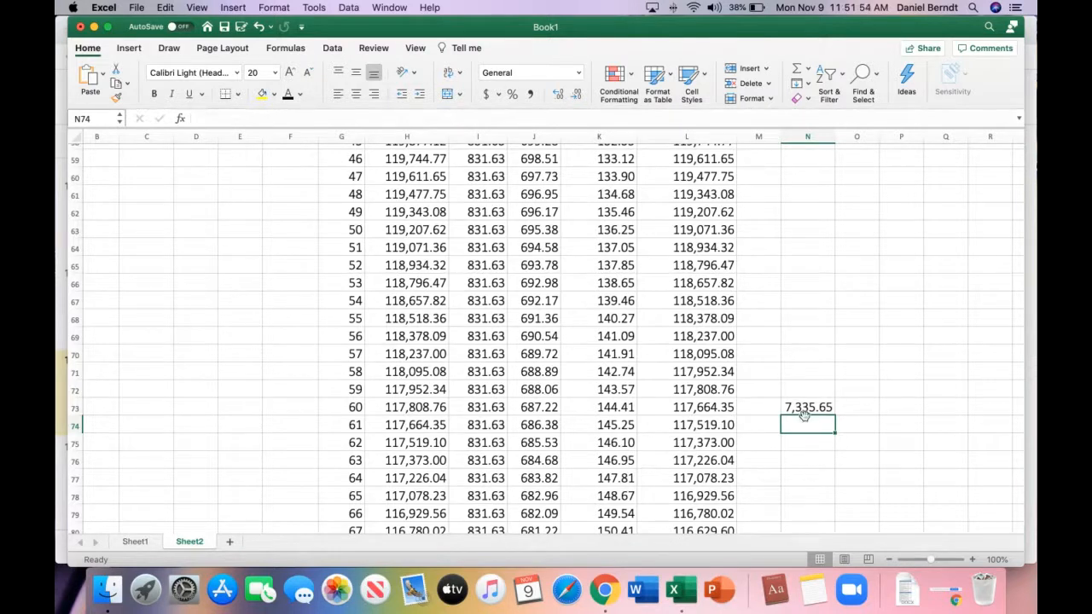
Step: Cross-check the 5-year principal in O73 by summing the first 60 principal payments with =SUM(K14:K73)
click(855, 410)
text(=sum()
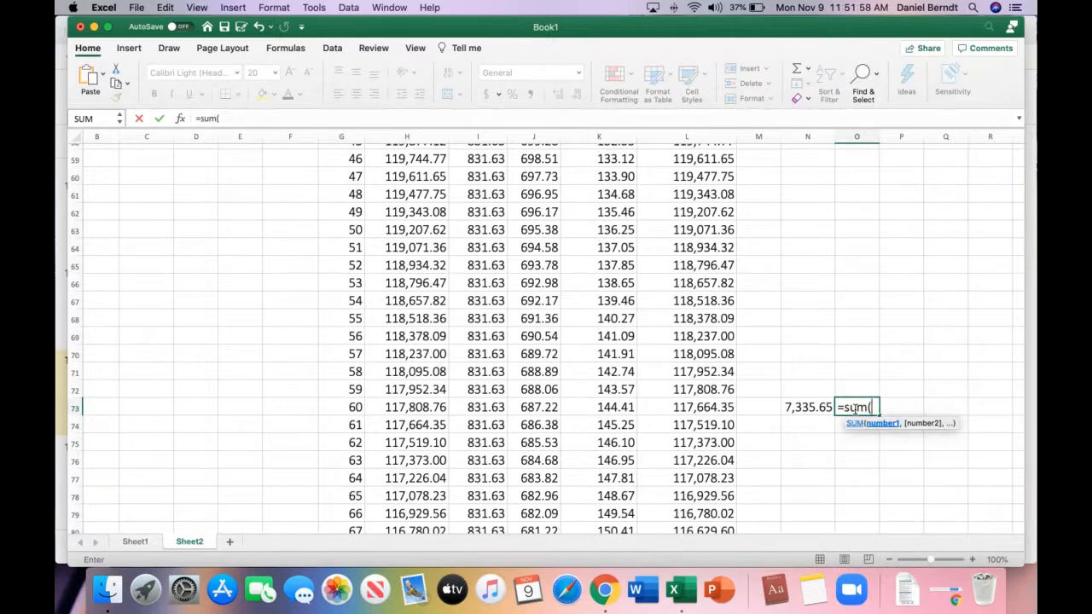
scroll(835, 252, up, 2)
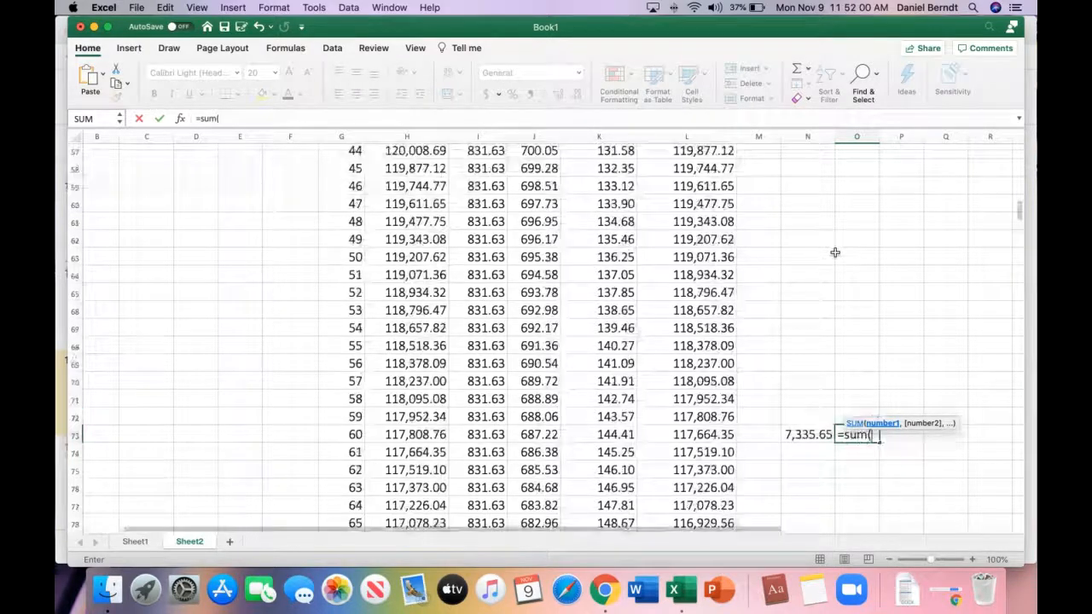
scroll(835, 252, up, 15)
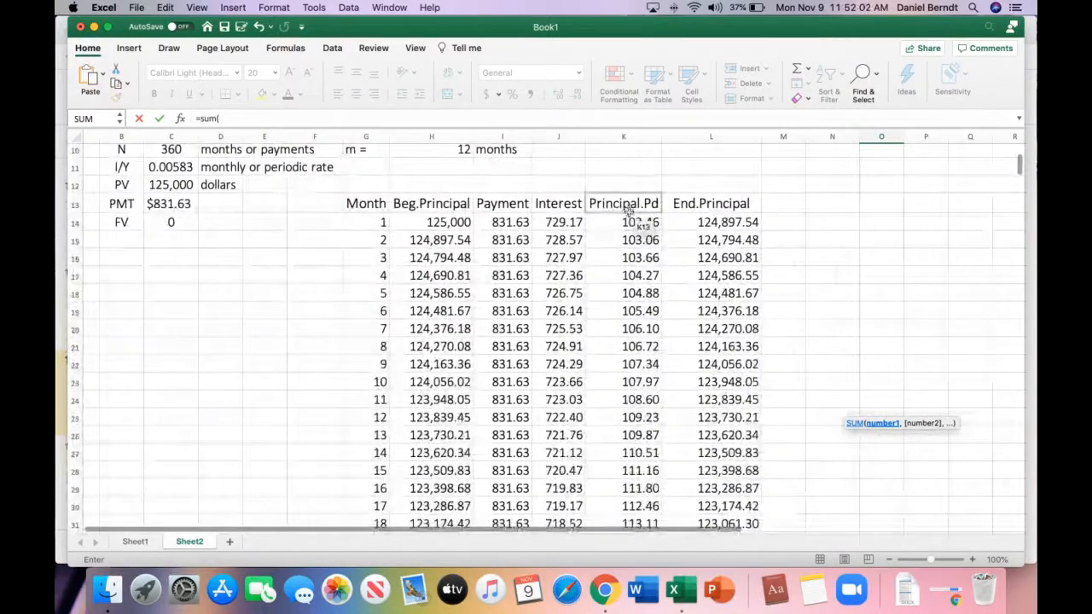
drag(640, 223, 627, 346)
text())
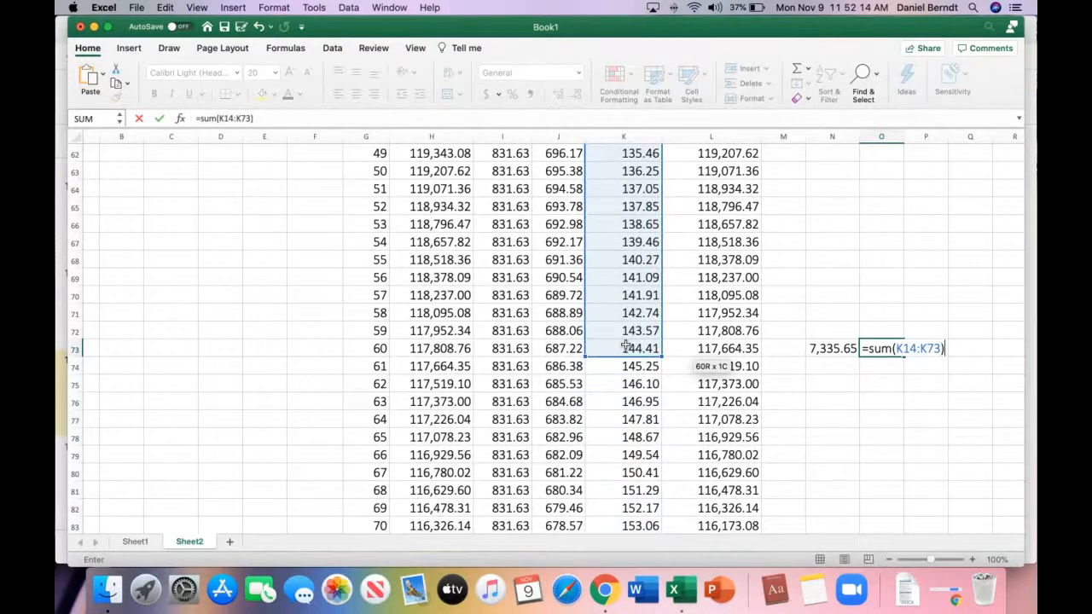
key(Return)
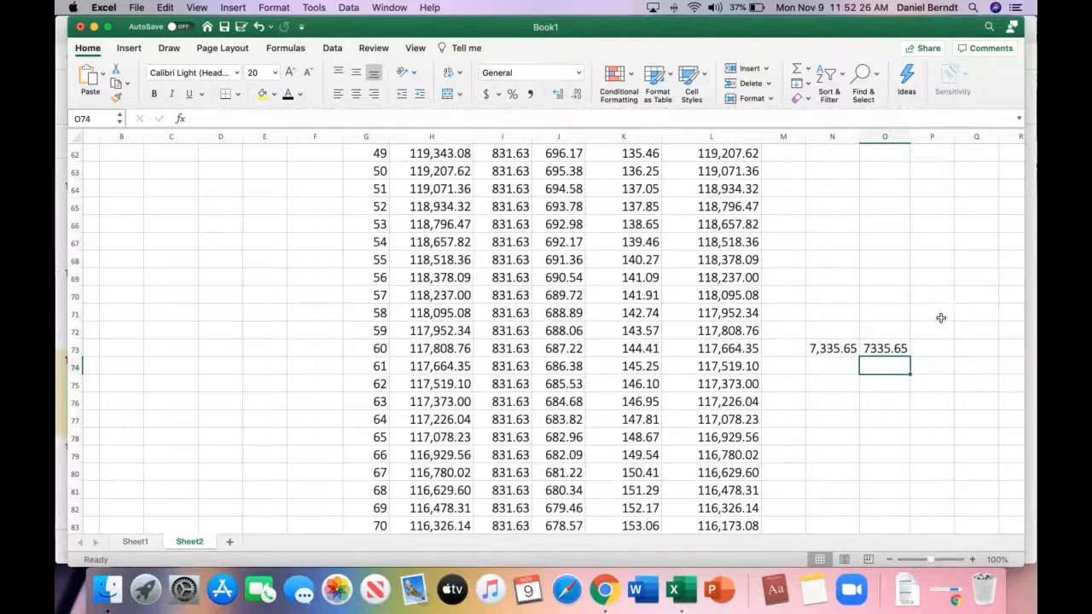
Step: Total the first 60 months of interest in N14 with =SUM(J14:J73) and format the cell as Accounting with a dollar sign
scroll(941, 318, up, 1)
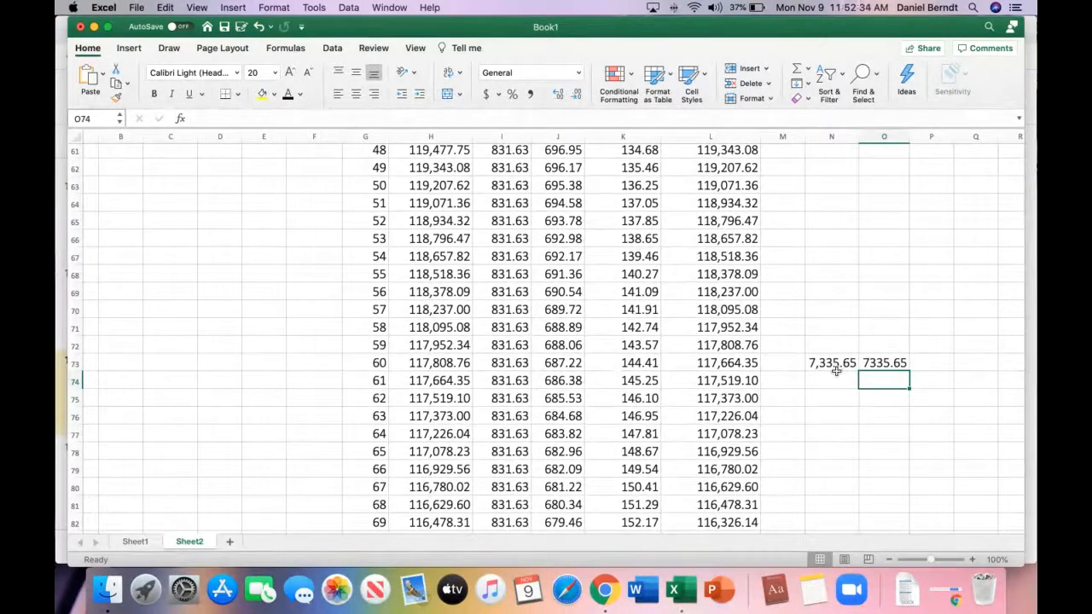
scroll(836, 371, up, 1)
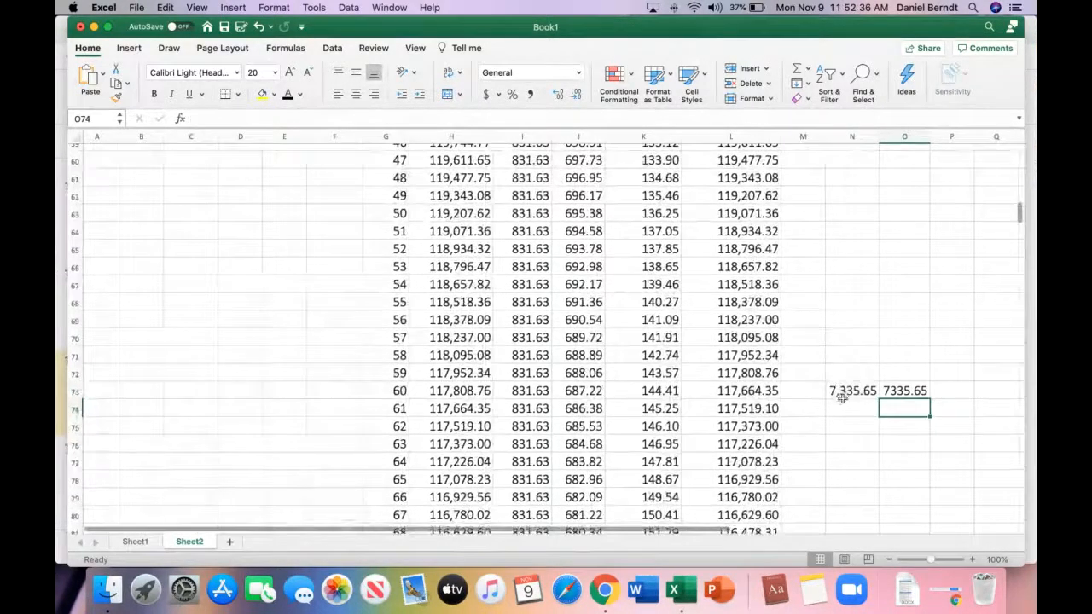
scroll(866, 397, up, 10)
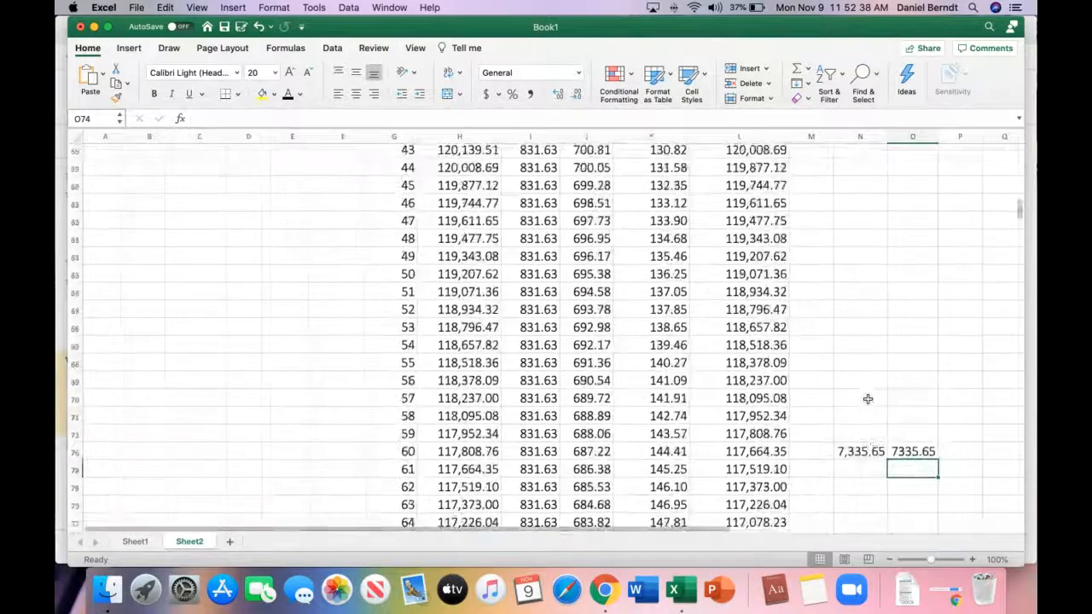
scroll(583, 376, up, 7)
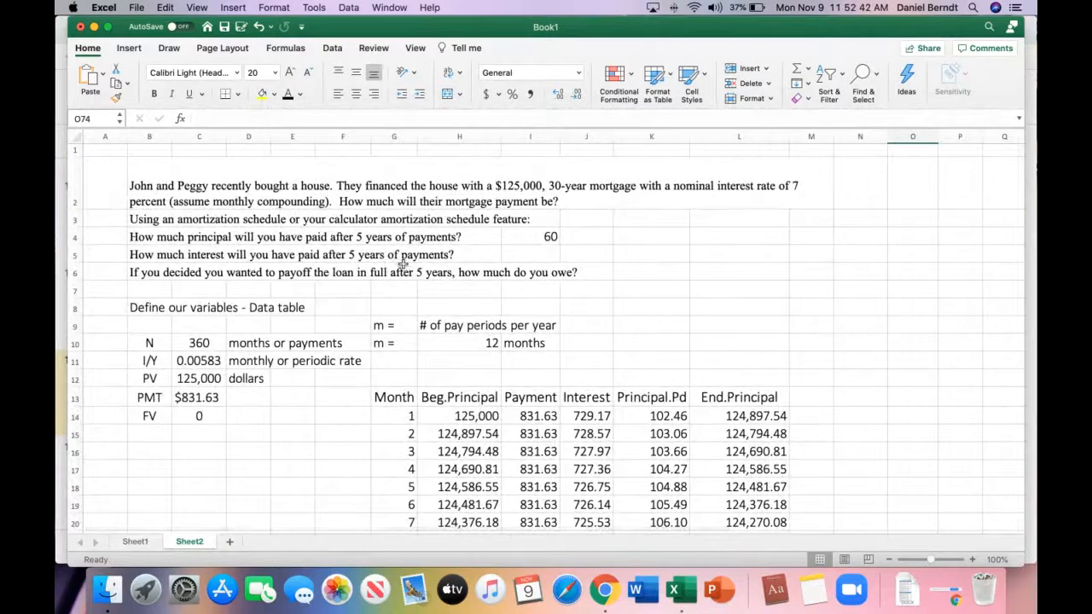
scroll(654, 270, down, 1)
scroll(654, 270, down, 4)
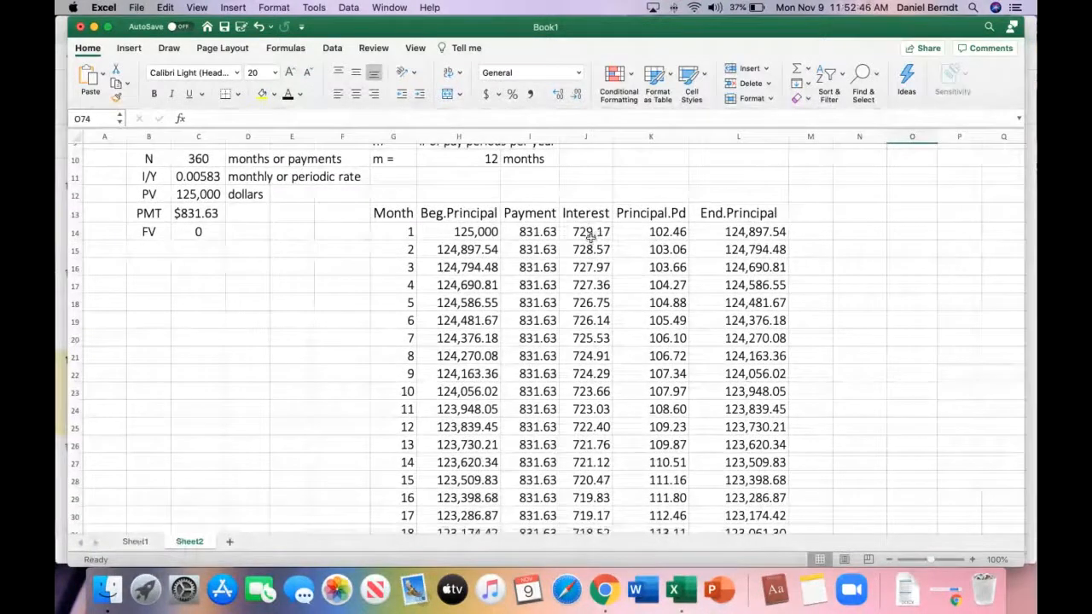
click(872, 232)
text(=sum()
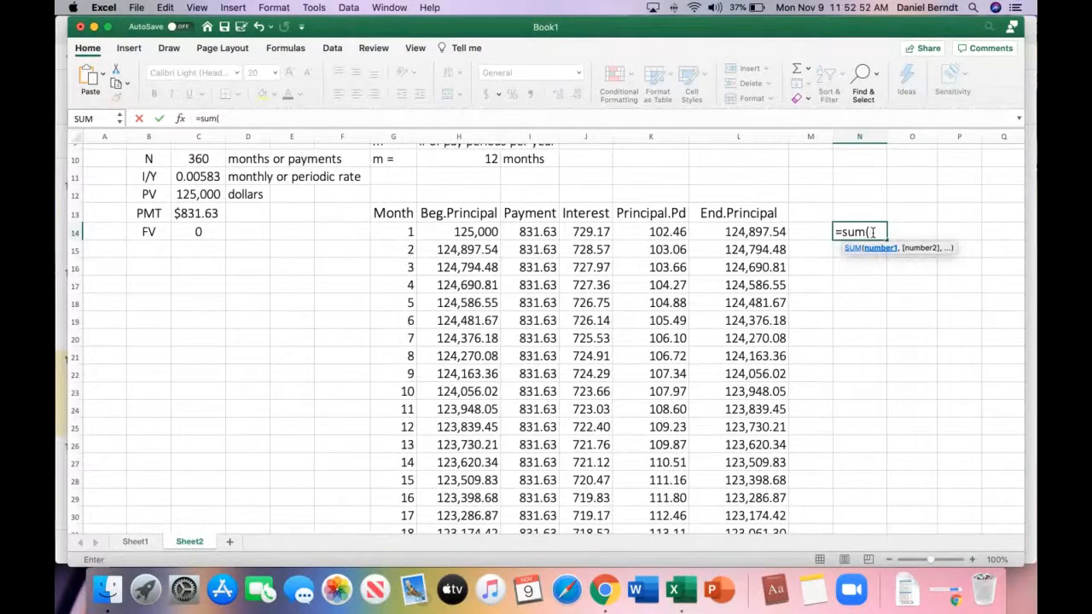
click(597, 231)
drag(597, 232, 567, 312)
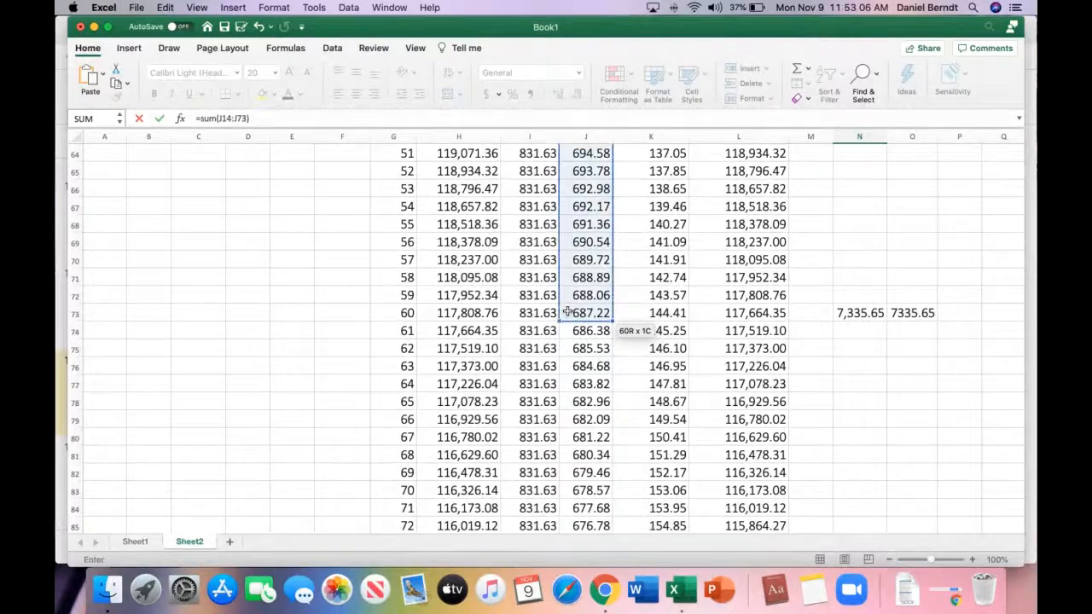
key(Return)
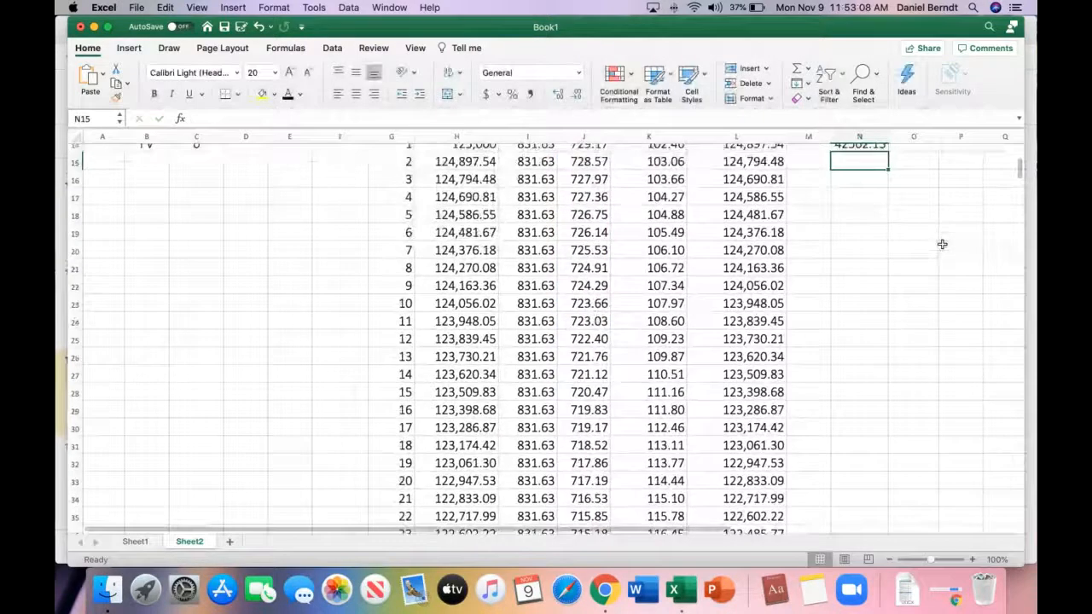
click(810, 237)
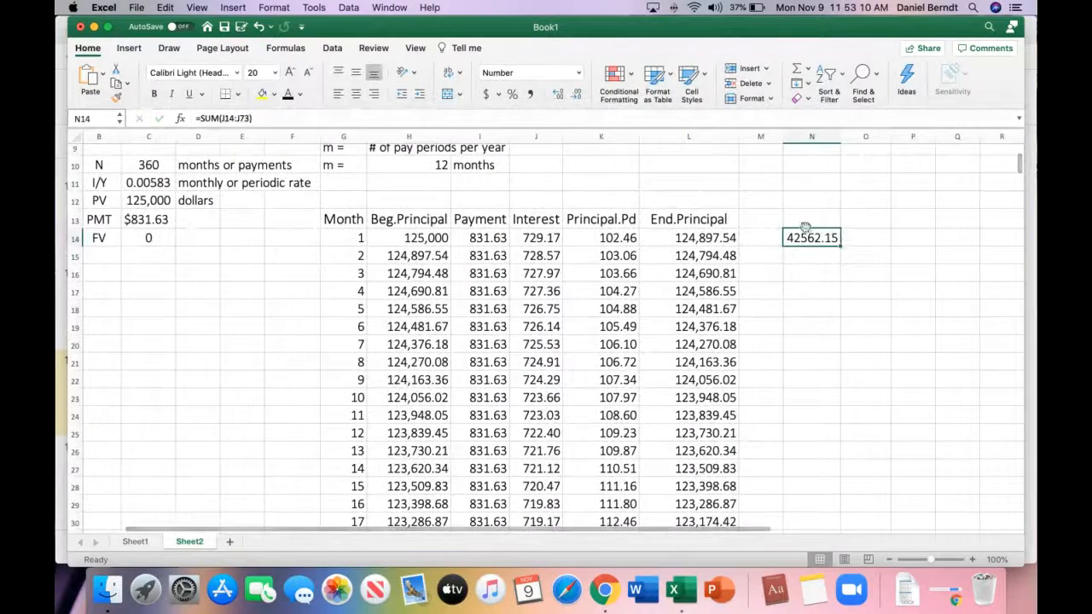
click(487, 93)
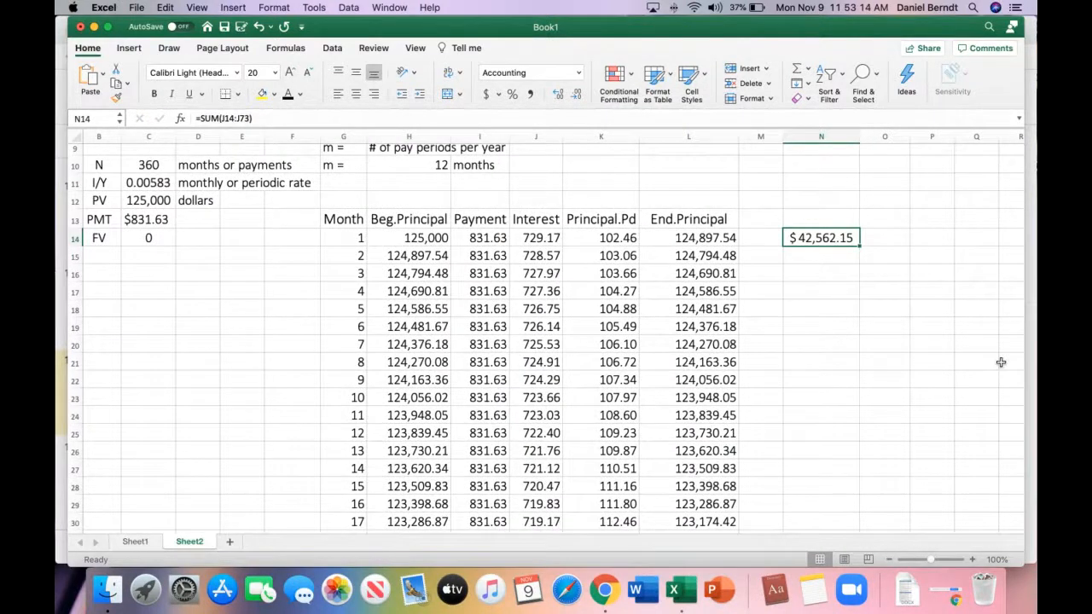
Step: Try to copy the principal-paid formula from N73 into O14 and widen column O to fit it
scroll(981, 362, down, 20)
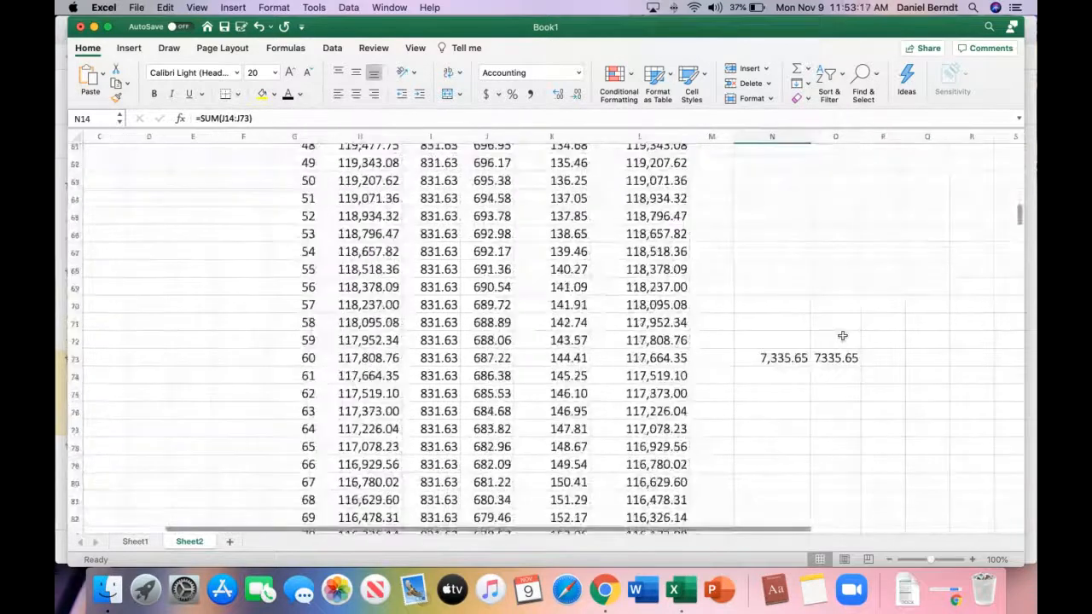
click(793, 358)
key(super+c)
scroll(907, 247, up, 20)
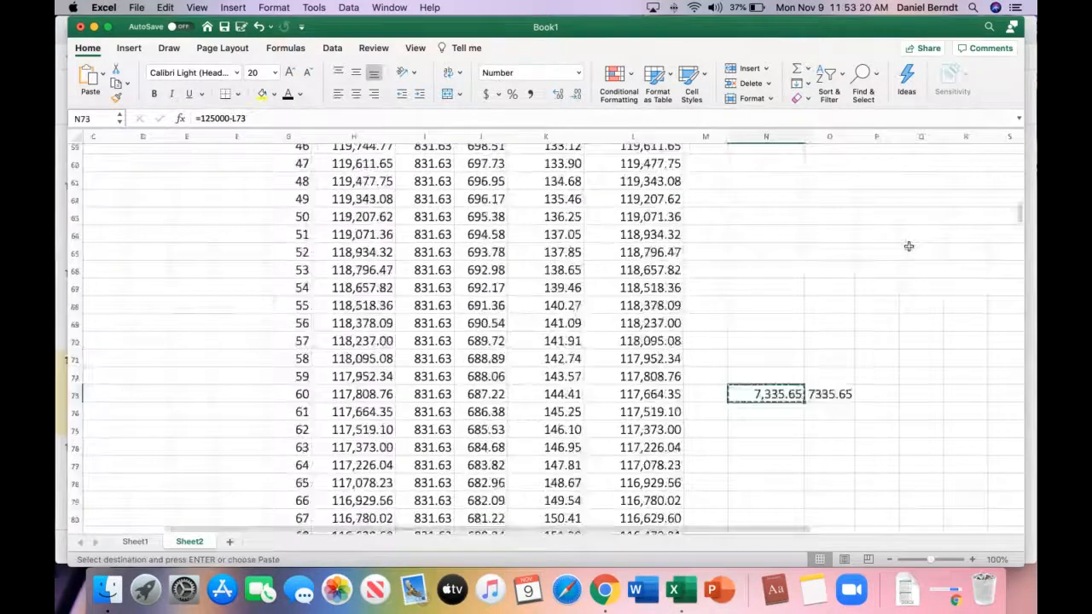
click(735, 267)
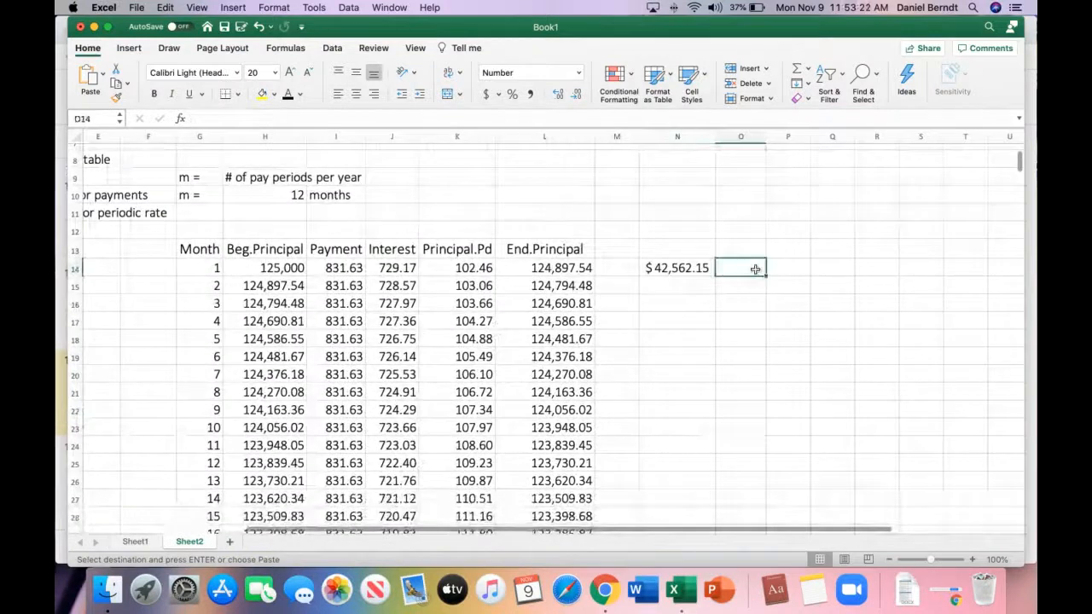
key(super+v)
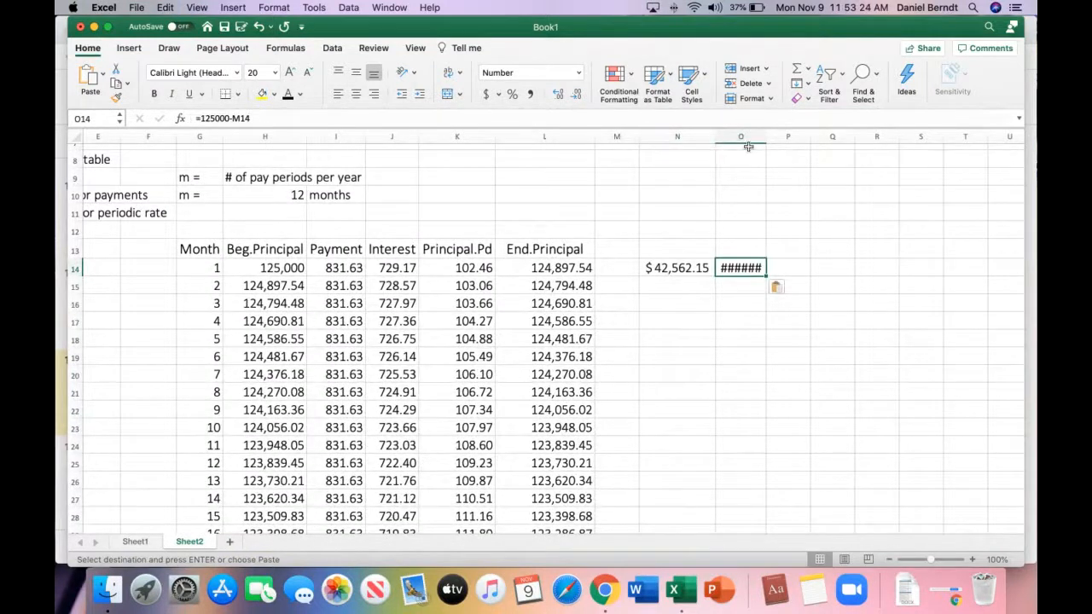
drag(765, 137, 787, 139)
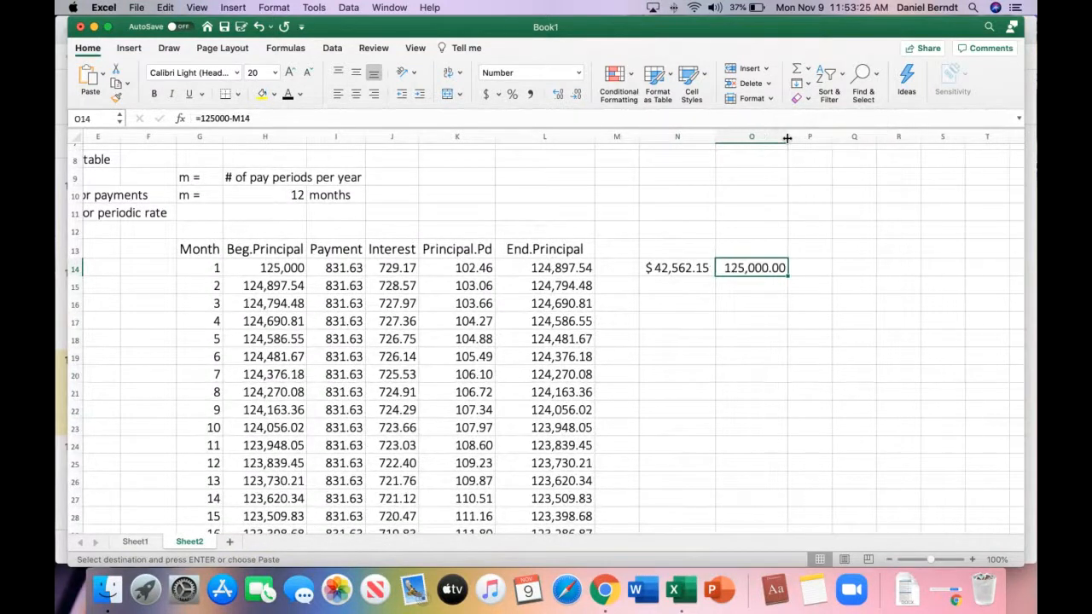
right_click(767, 270)
key(Escape)
click(768, 247)
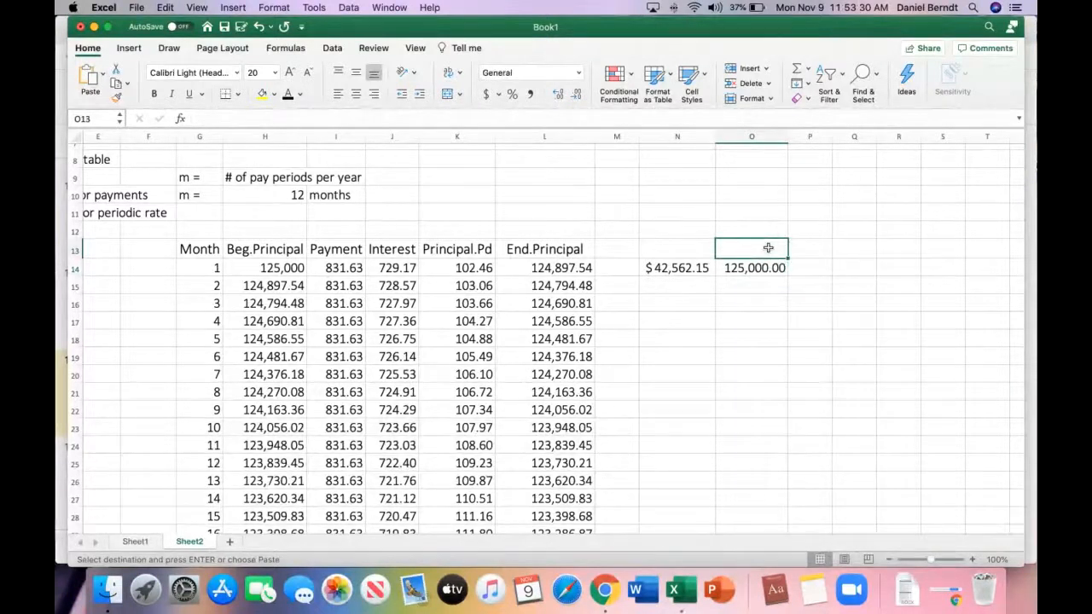
Step: Undo the widening of column O and clear the pasted formula from O14
key(super+z)
click(756, 268)
key(Delete)
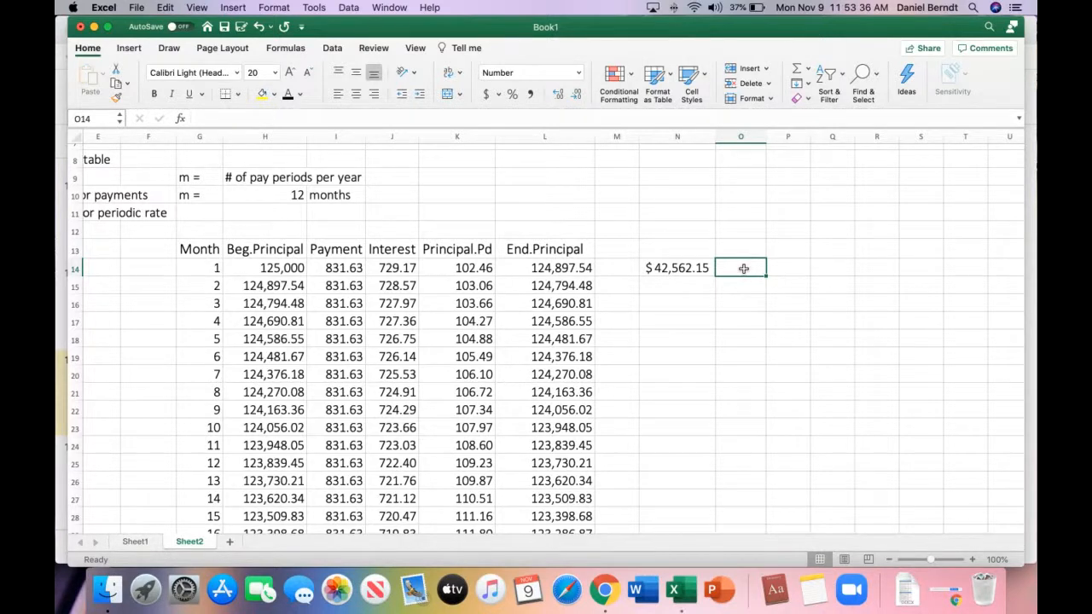
Step: Copy the 5-year principal total from O73 and paste it into O14 as values only
scroll(742, 268, down, 17)
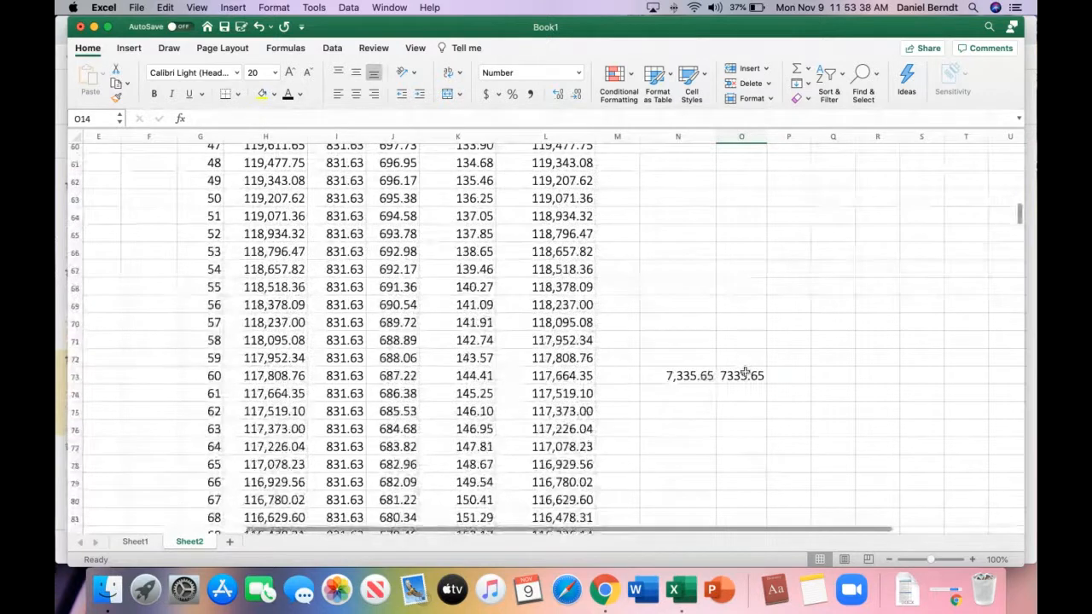
click(744, 375)
key(super+c)
scroll(811, 256, up, 11)
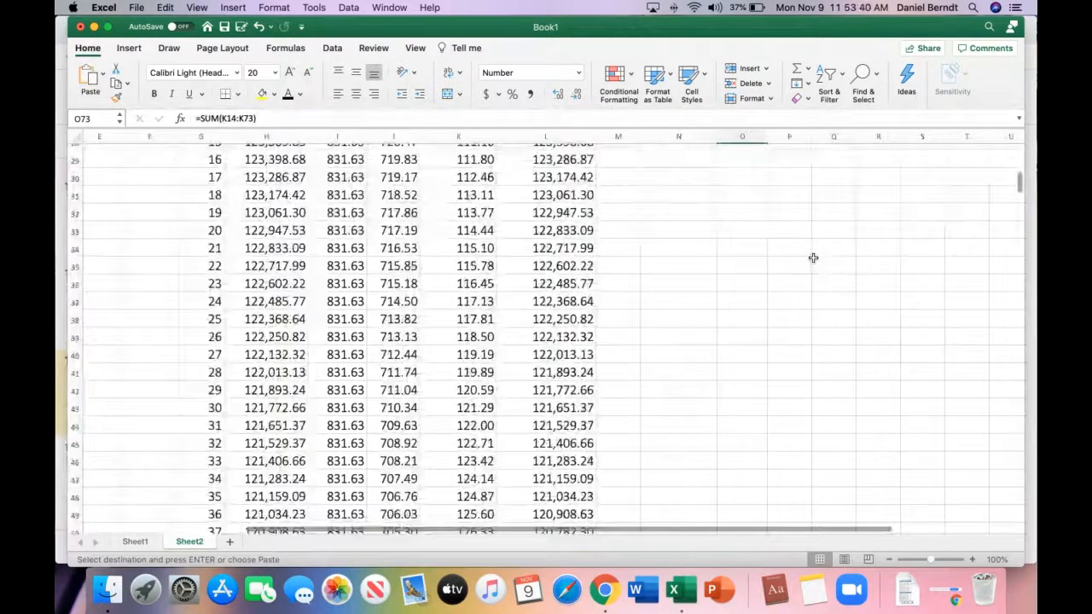
scroll(813, 257, up, 8)
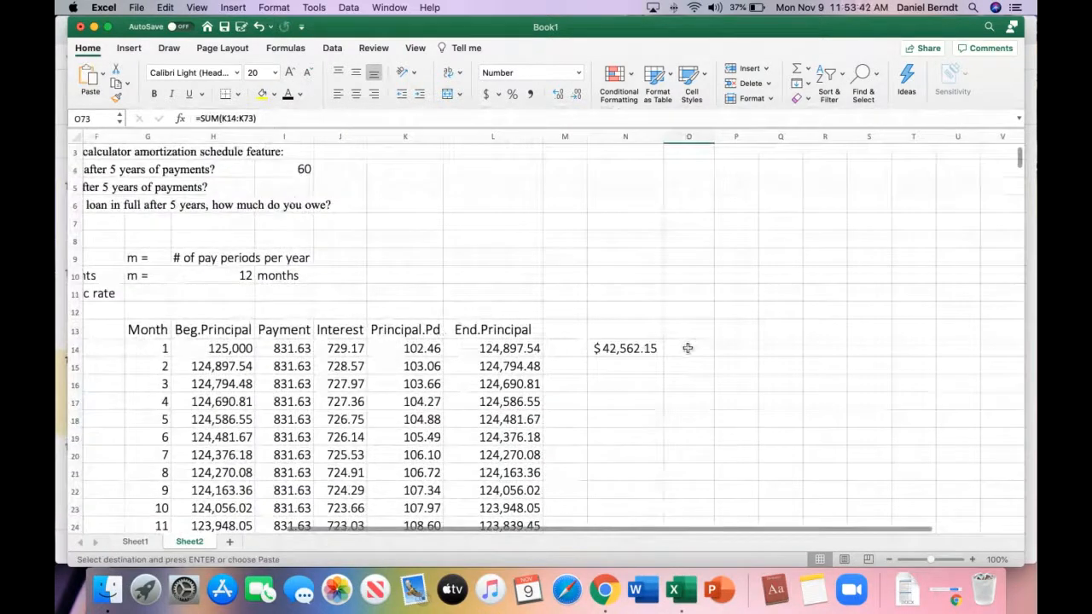
right_click(689, 352)
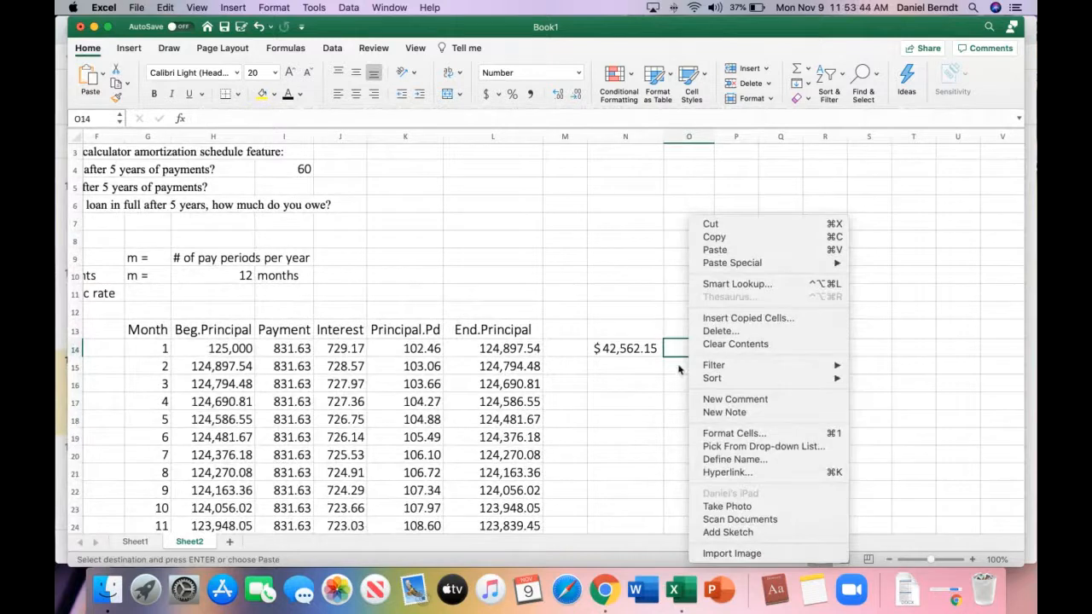
click(688, 352)
right_click(692, 353)
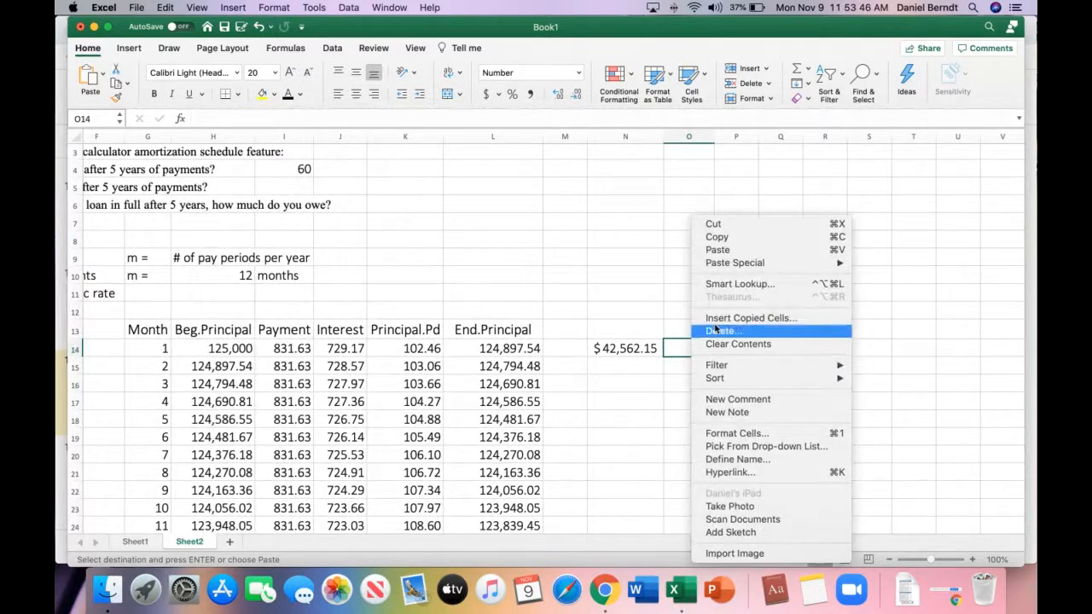
mouse_move(751, 263)
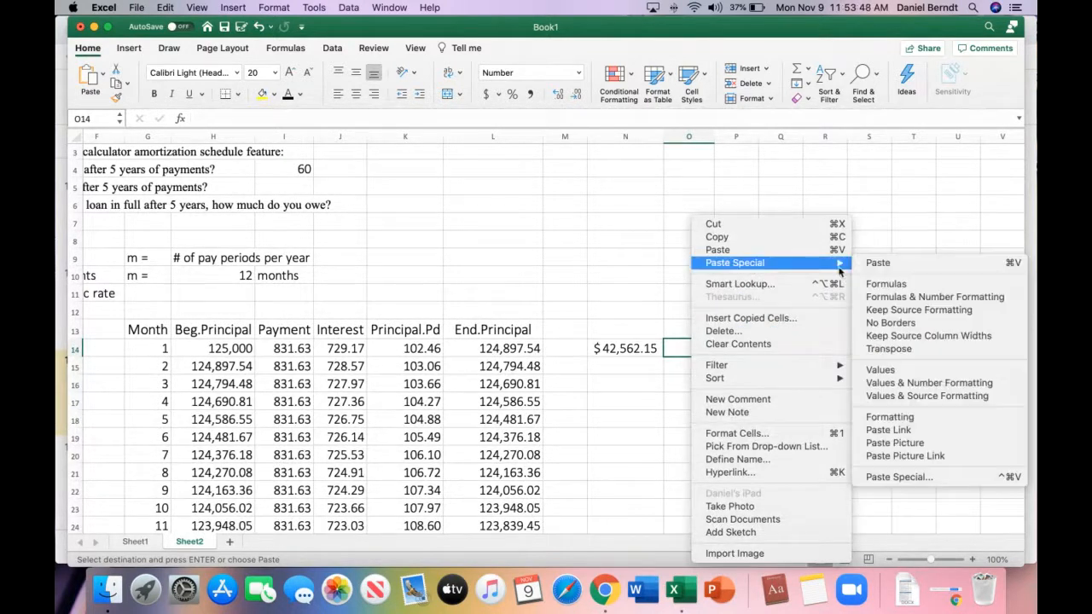
click(880, 370)
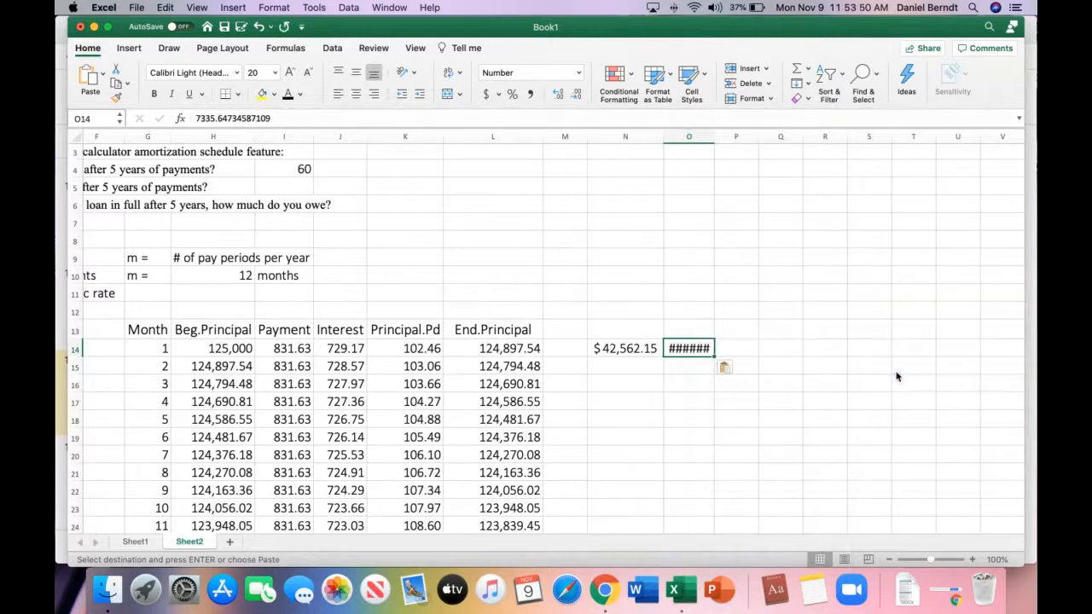
Step: Format O14 as Accounting with a dollar sign and widen column O until the amount fits
drag(712, 138, 727, 138)
click(793, 348)
click(706, 340)
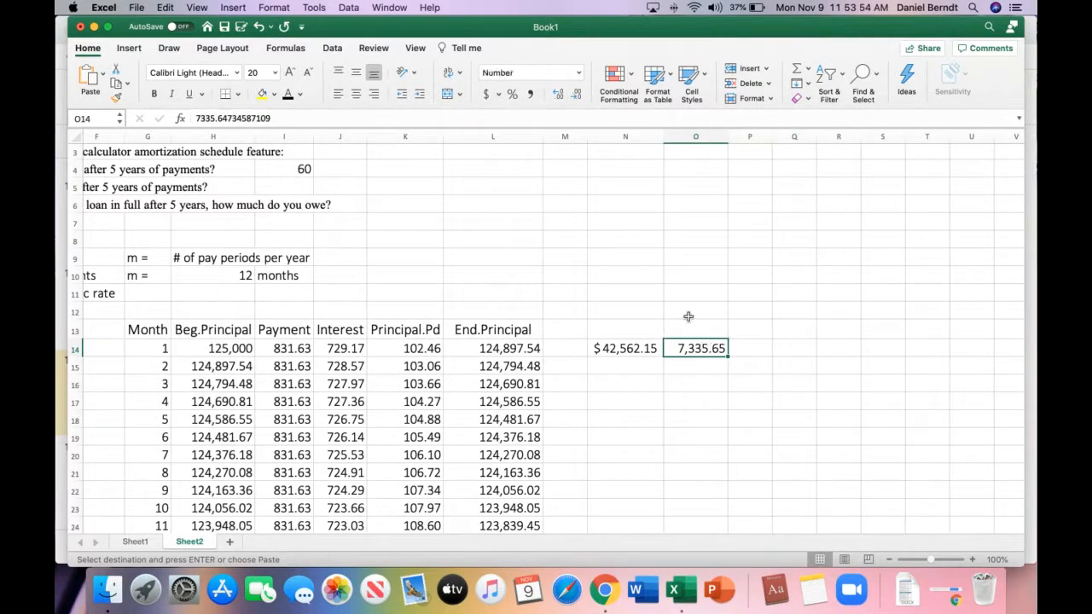
click(486, 94)
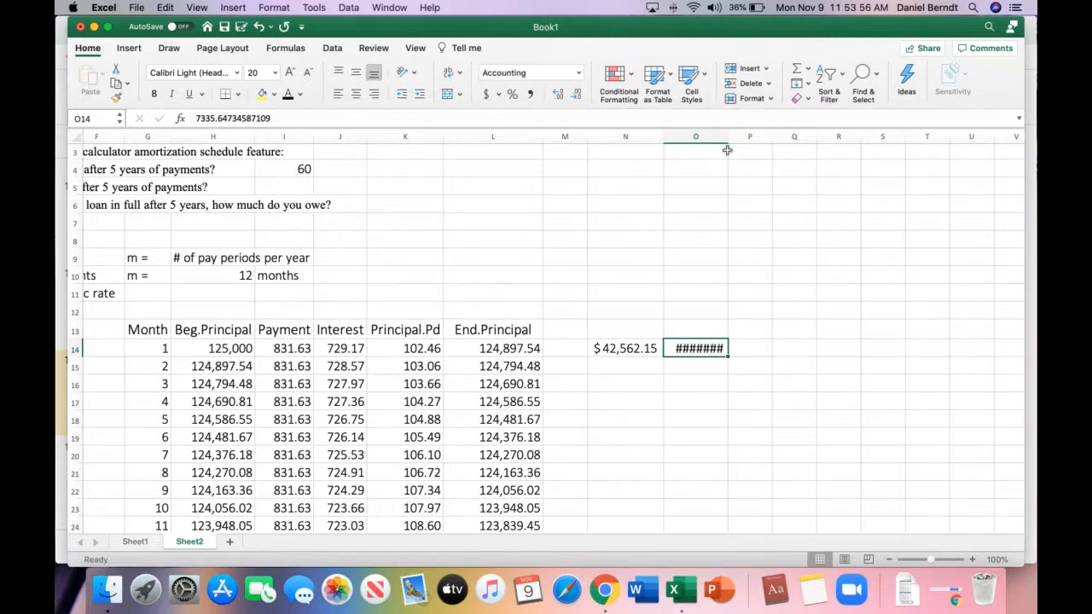
drag(728, 138, 733, 138)
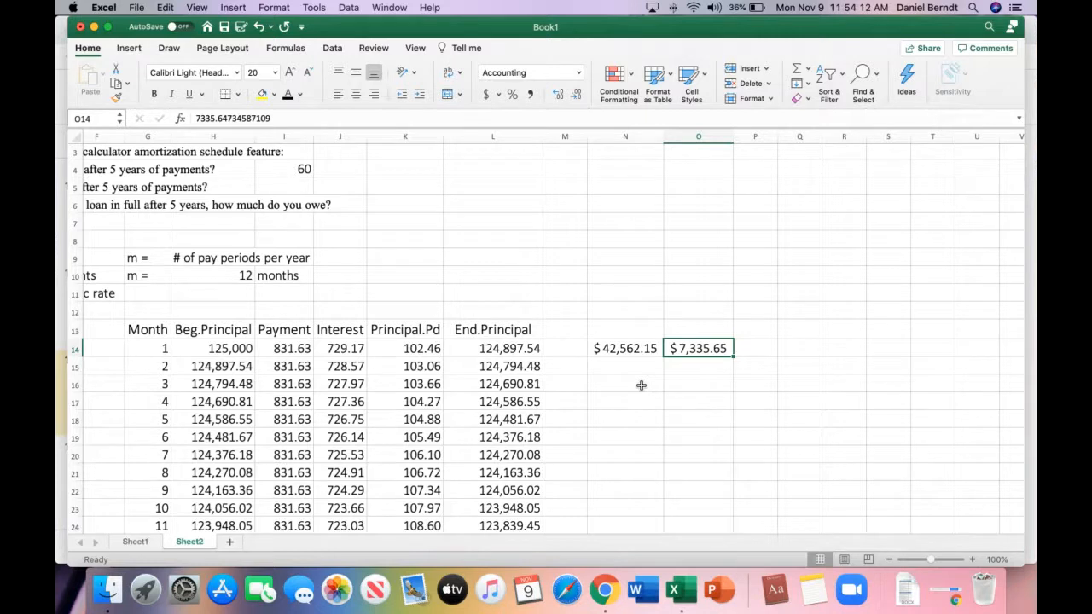
Step: Label N13 "Total Interest" and O13 "Total Principal", and widen columns N and O to fit the headings
click(638, 355)
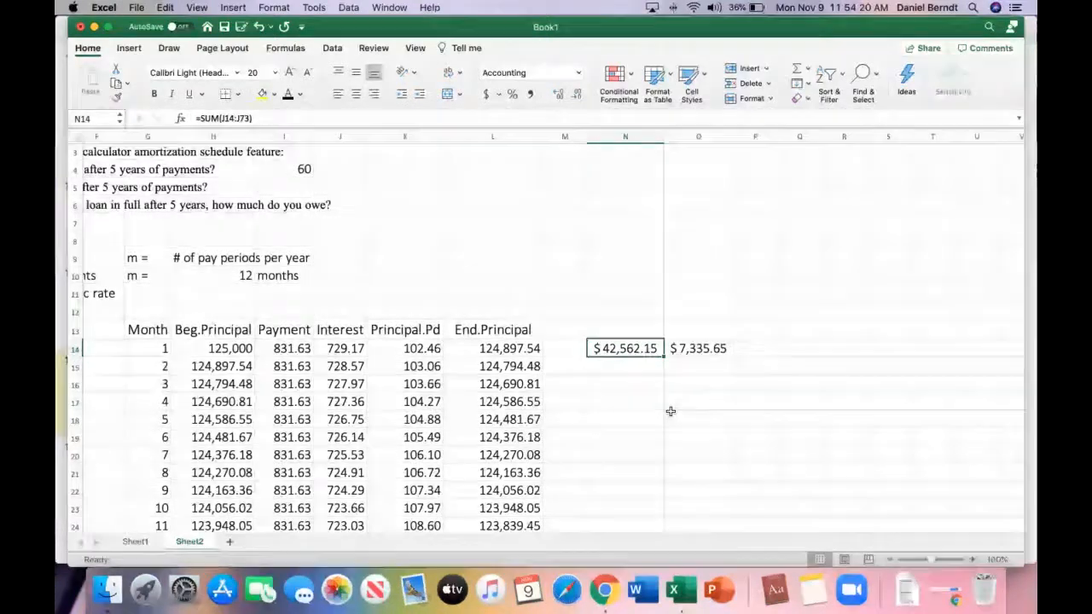
click(650, 330)
text(Total Interest)
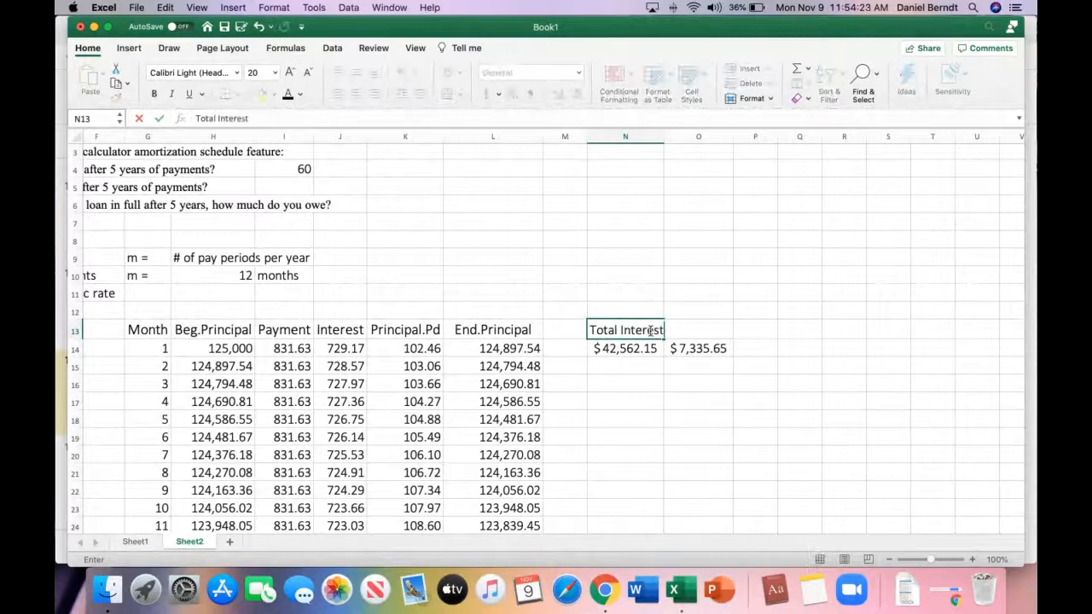
key(Tab)
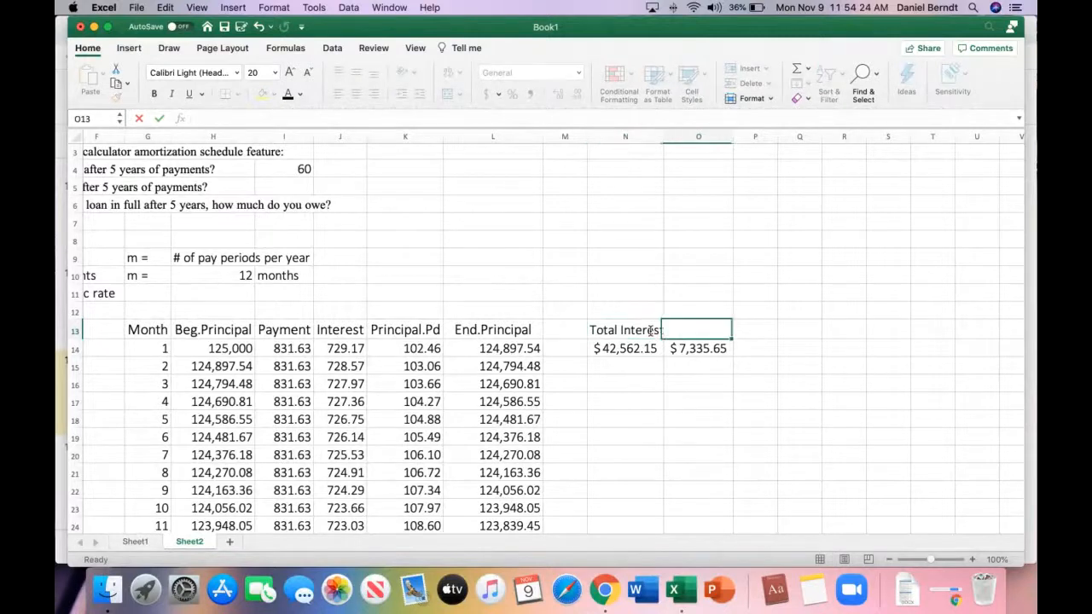
text(Total Principal)
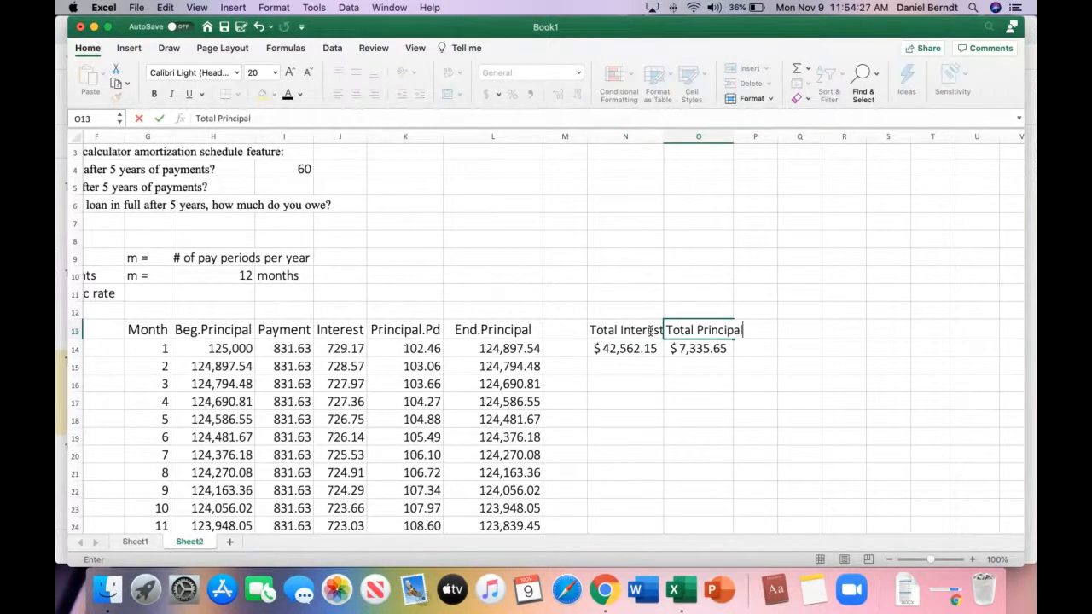
key(Tab)
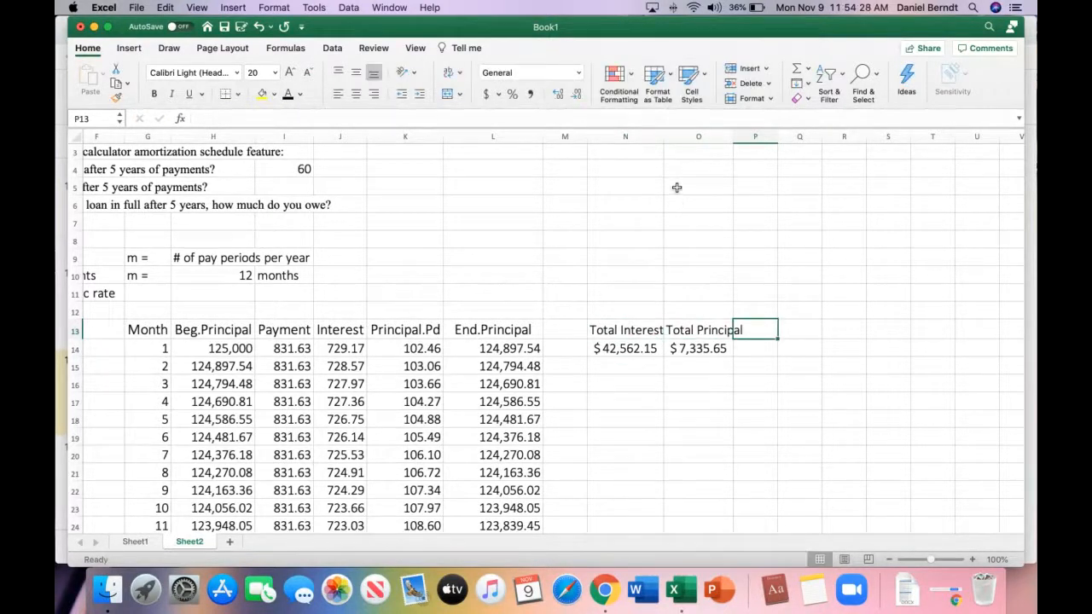
drag(664, 136, 675, 137)
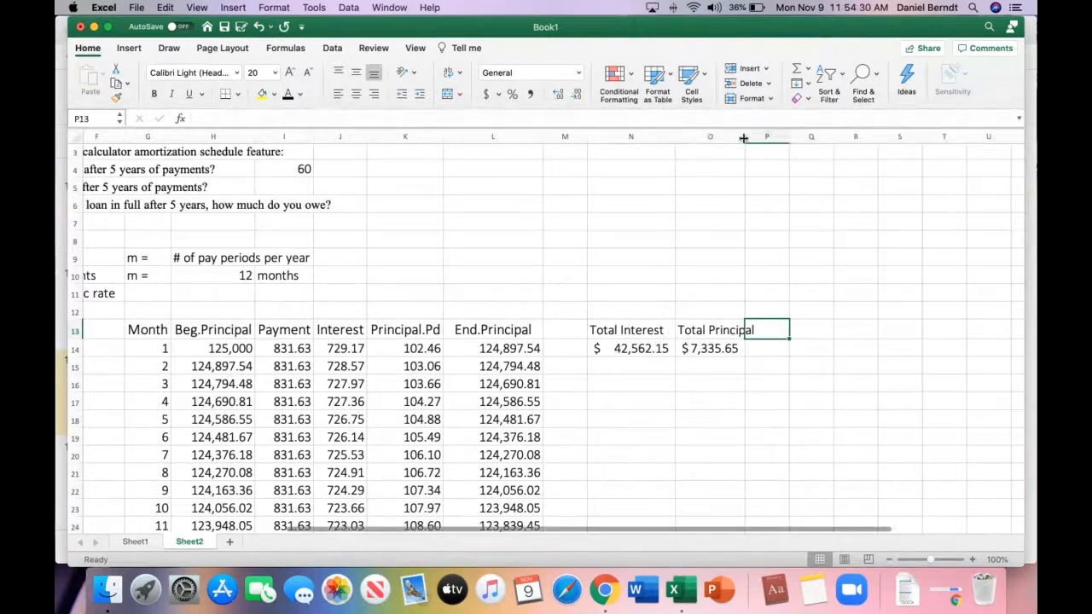
drag(745, 137, 759, 136)
Step: Color the month 60 ending principal in L73 red, without bold, to mark it as the payoff amount
scroll(401, 279, left, 1)
scroll(401, 279, left, 5)
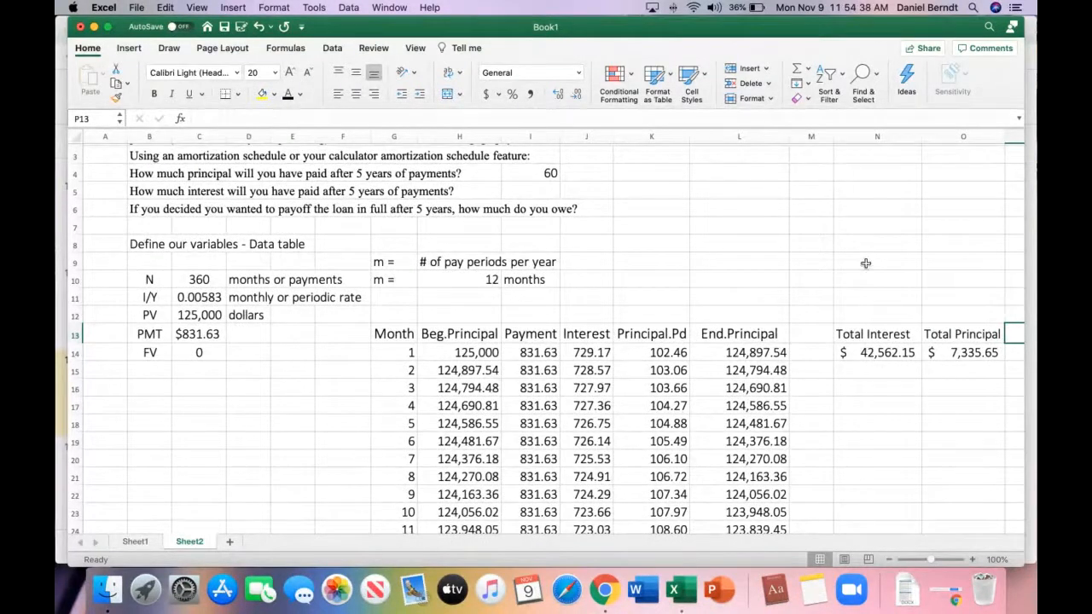
scroll(851, 356, down, 3)
scroll(851, 356, down, 10)
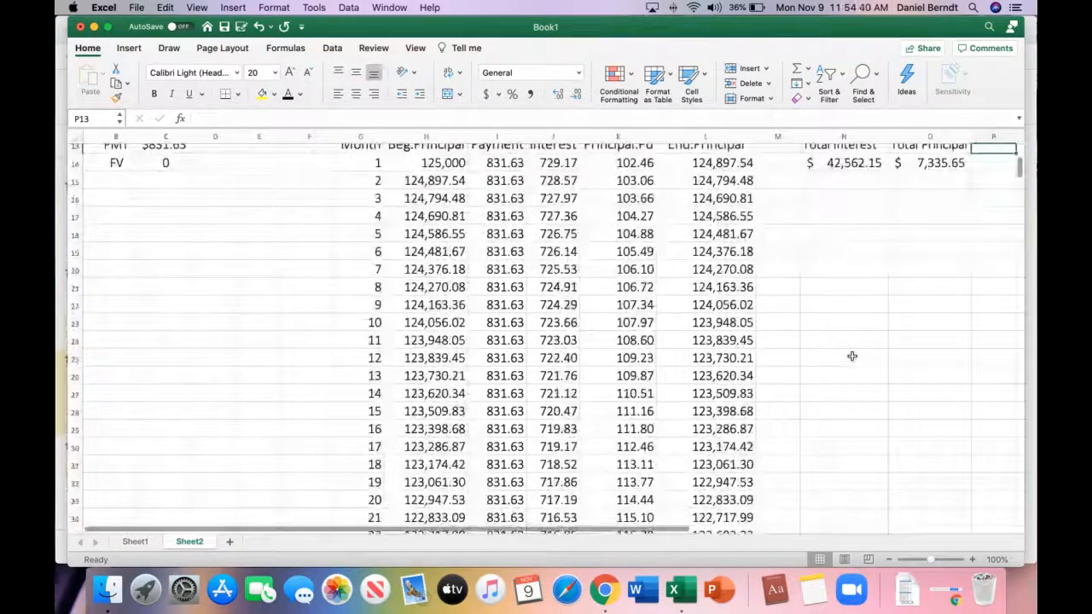
scroll(851, 356, down, 6)
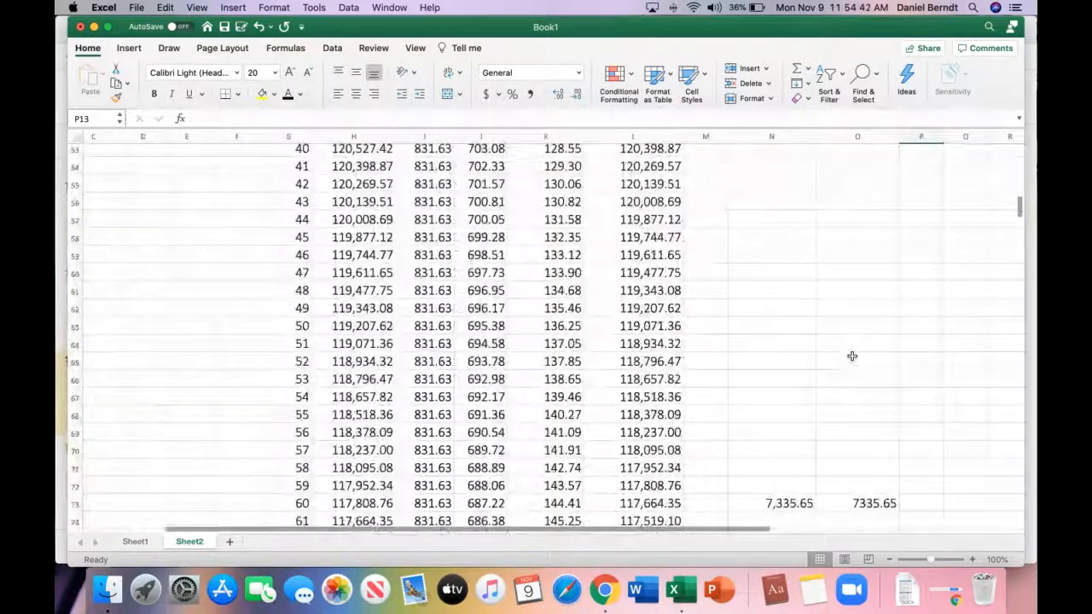
click(644, 272)
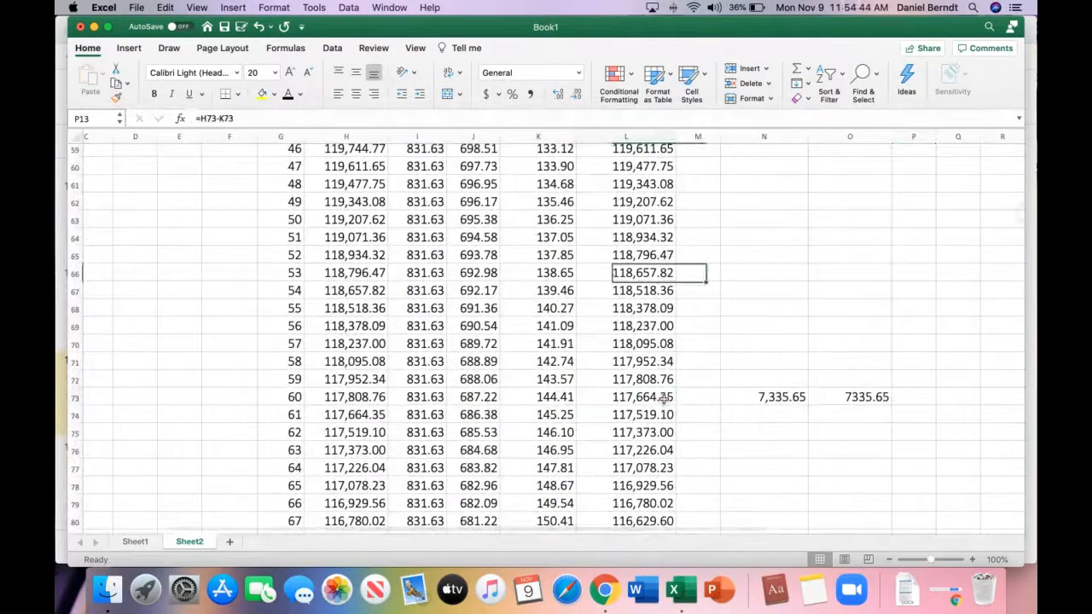
click(644, 397)
click(300, 94)
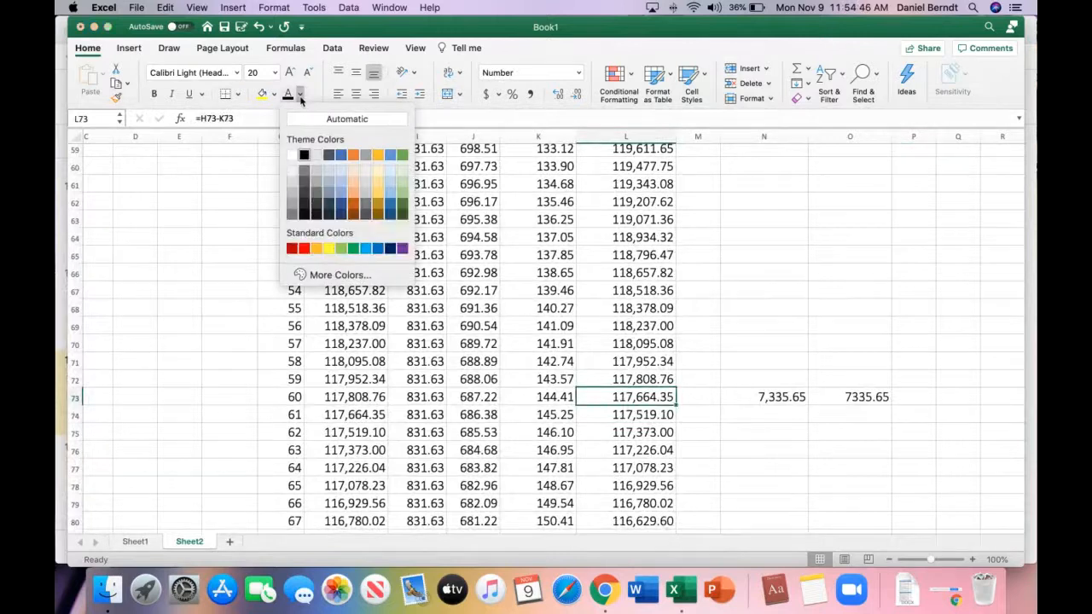
click(303, 247)
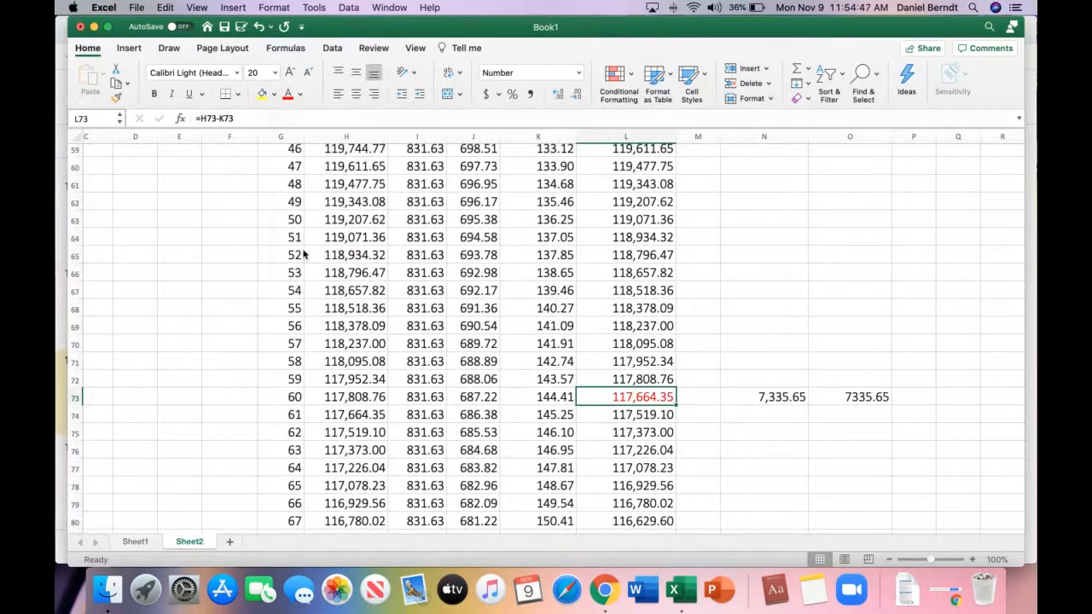
click(154, 94)
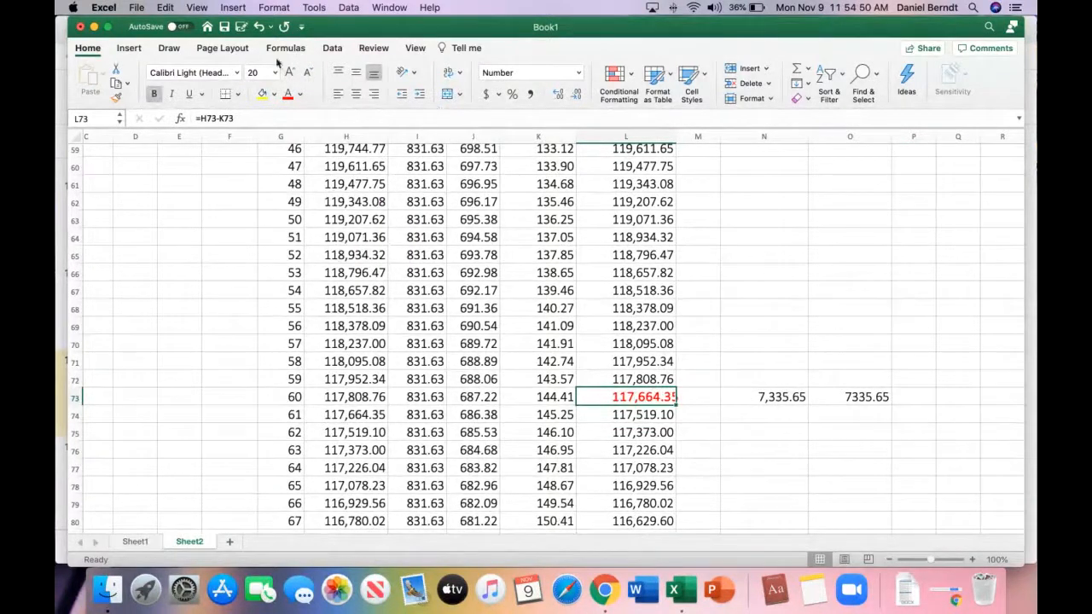
click(155, 94)
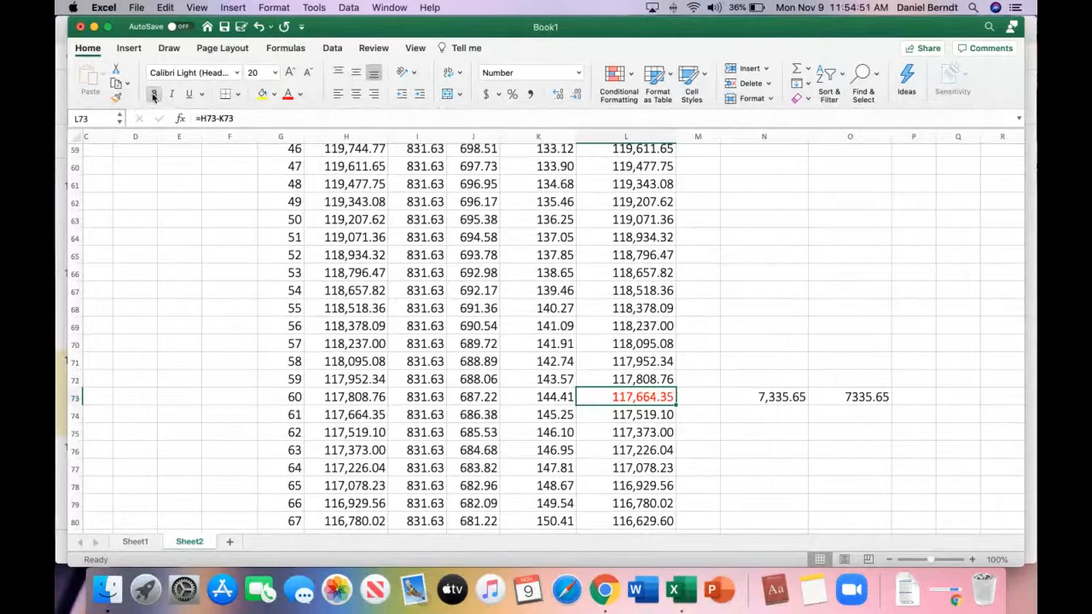
click(785, 482)
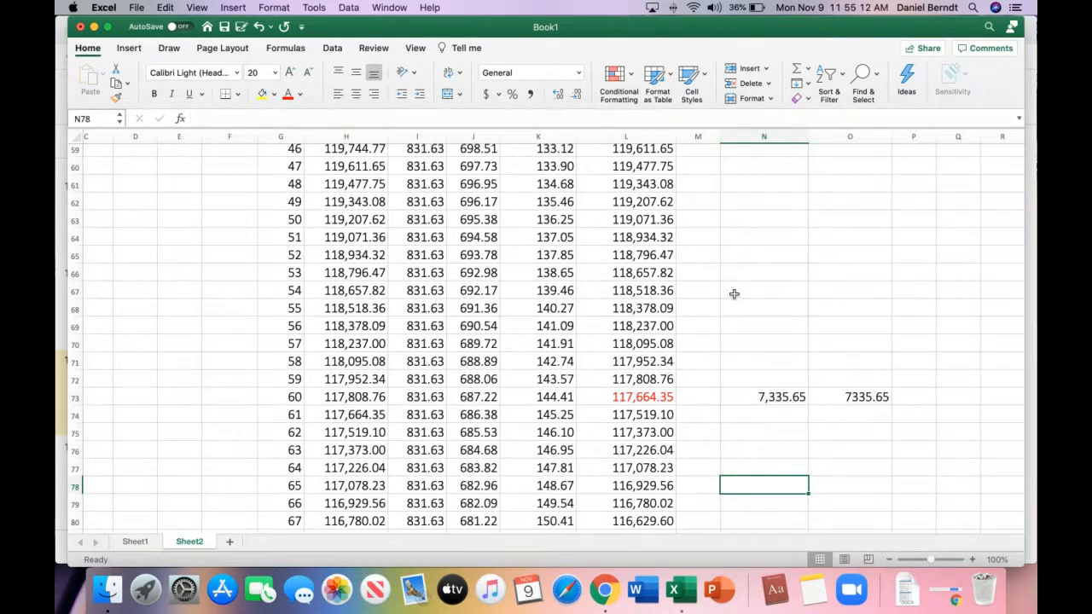
Step: Save the workbook as "Mortgage Practice Problems" in the BUS 125 folder, replacing the existing file
scroll(733, 293, up, 18)
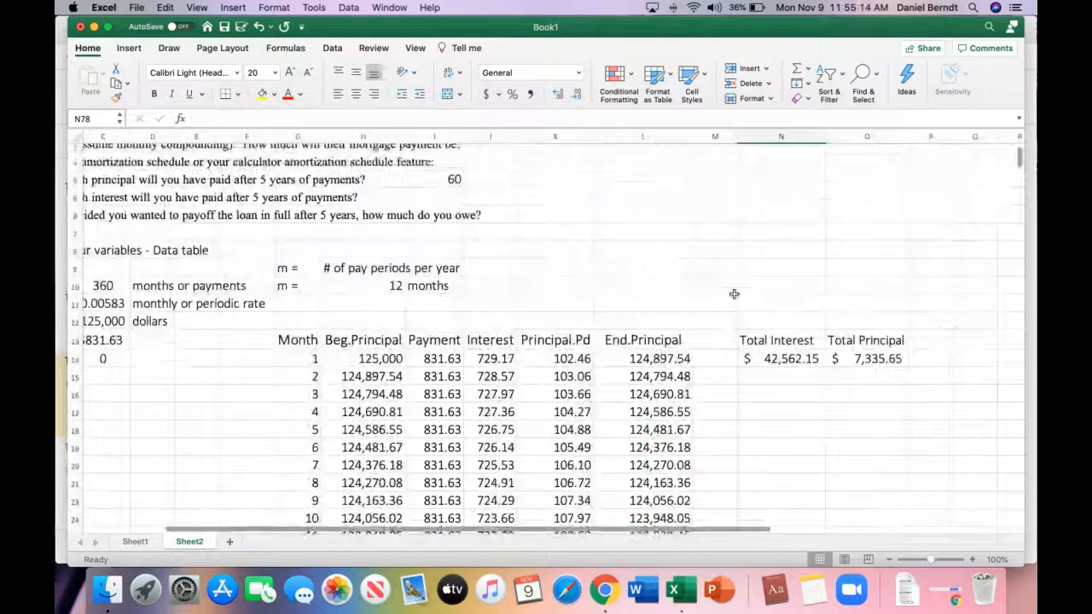
scroll(733, 294, up, 4)
scroll(734, 293, left, 2)
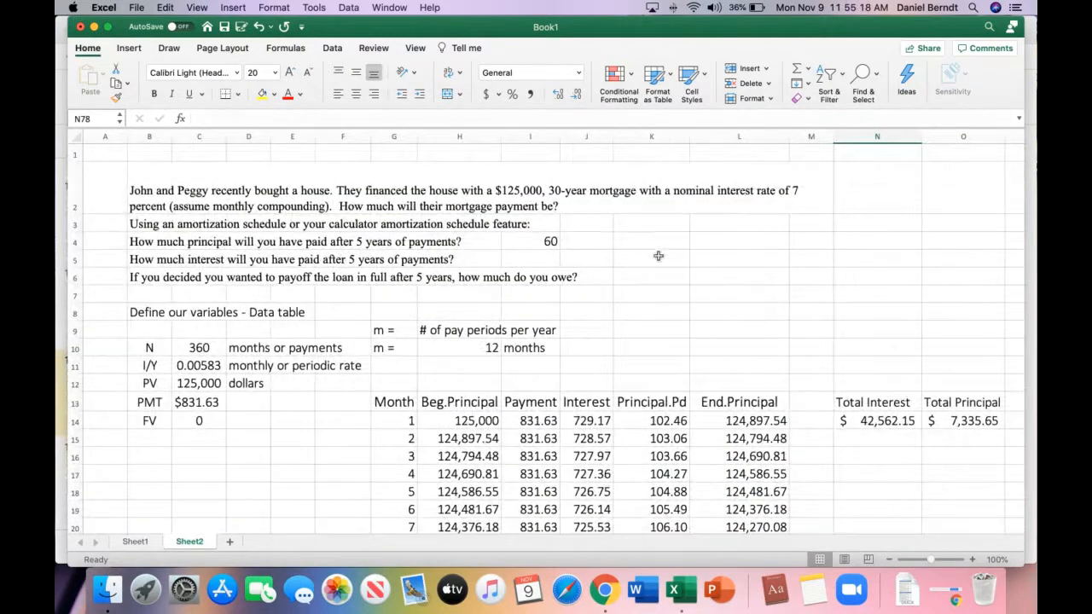
scroll(707, 325, down, 1)
scroll(707, 324, right, 1)
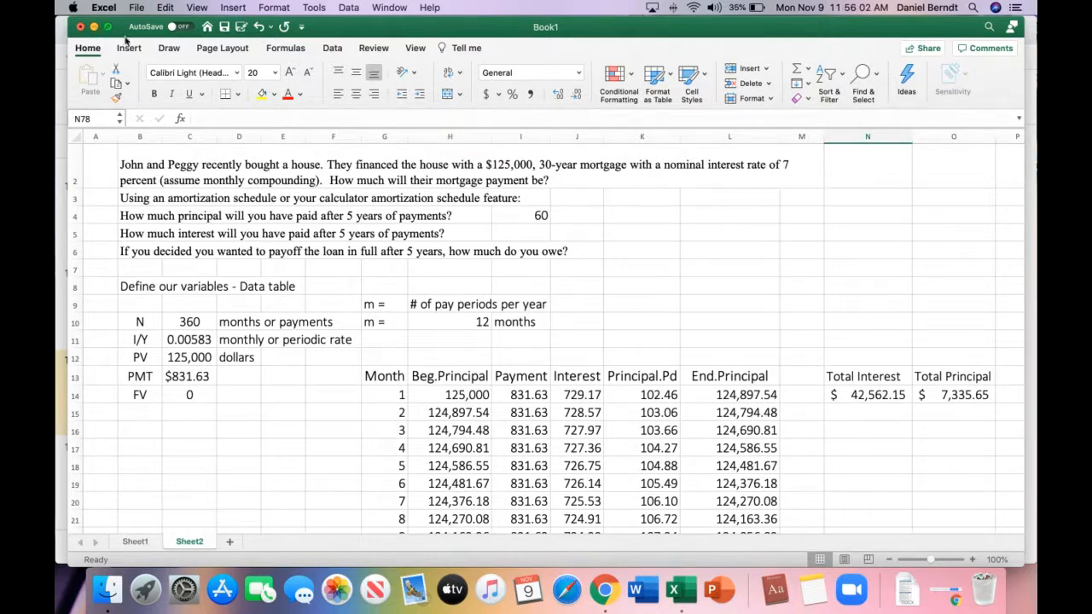
click(224, 29)
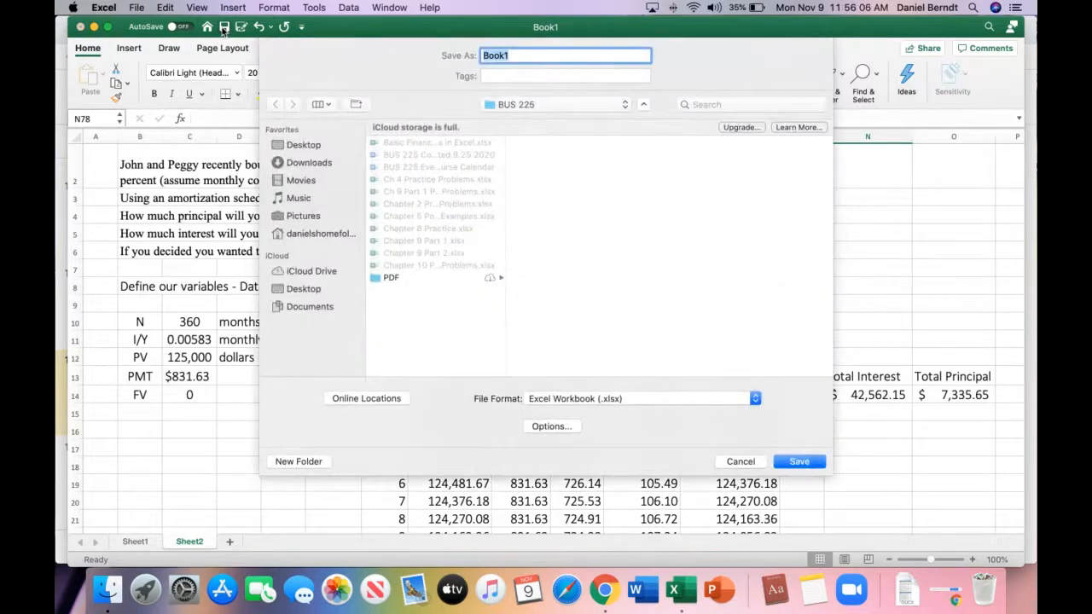
click(577, 106)
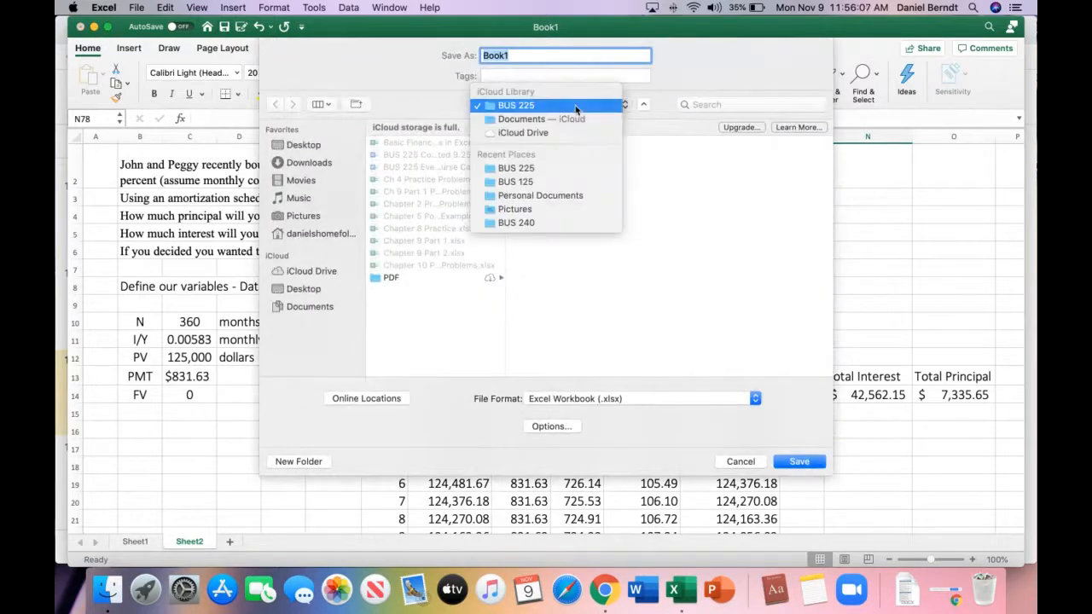
click(546, 182)
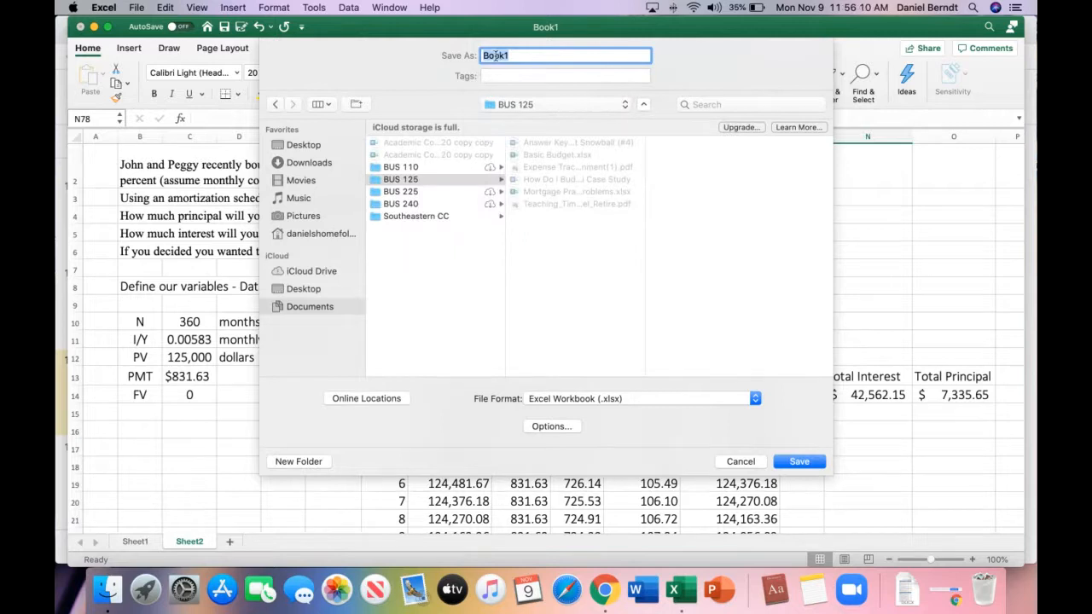
text(Mortgage Practice Problems)
click(790, 463)
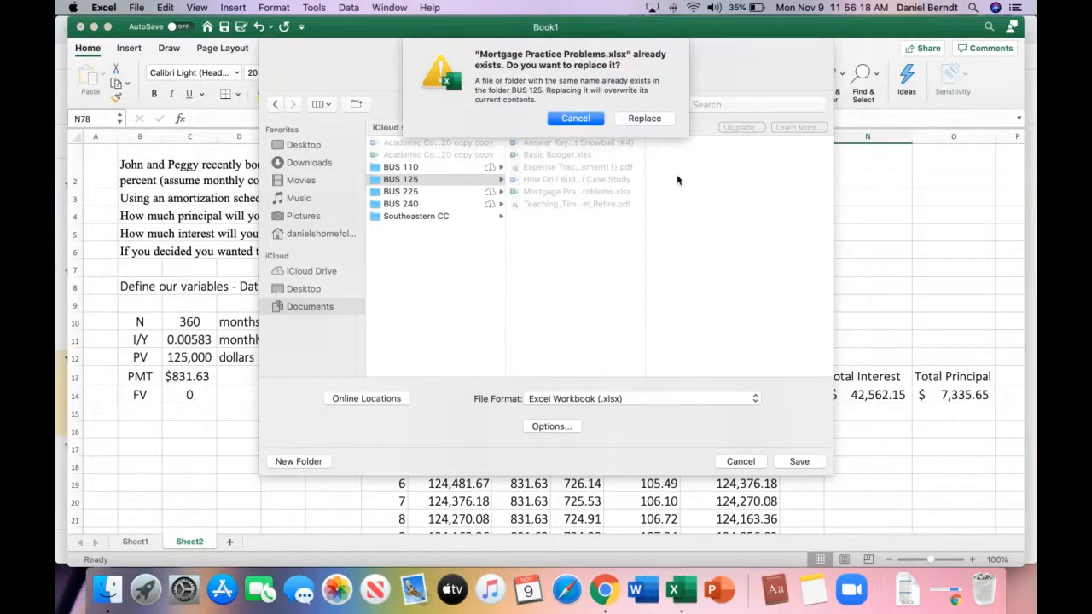
click(641, 119)
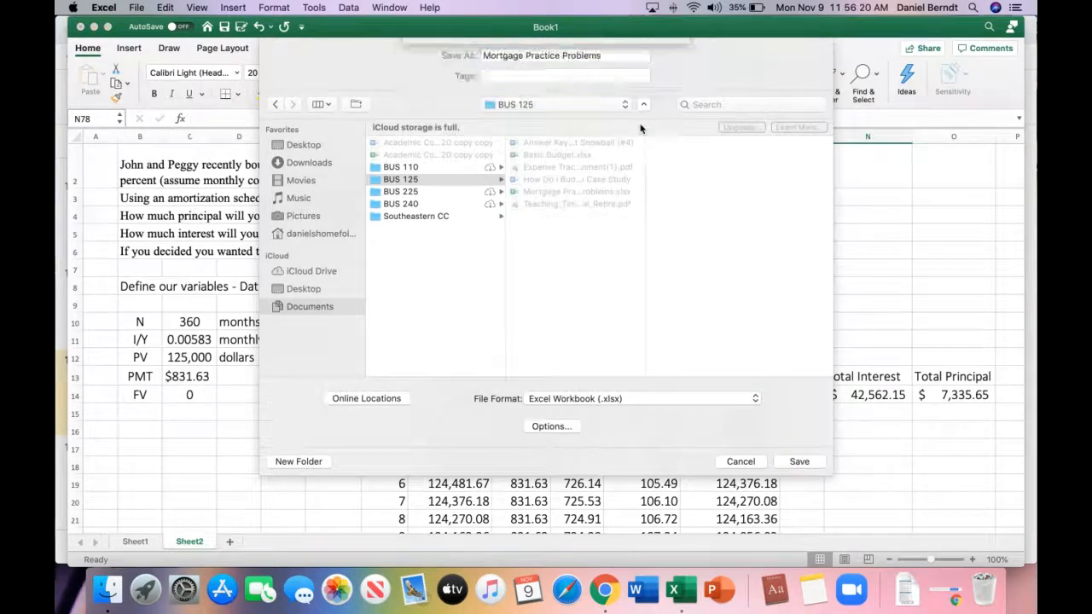
Step: Close the workbook and switch to the Bb Collaborate lecture session in Chrome
click(80, 26)
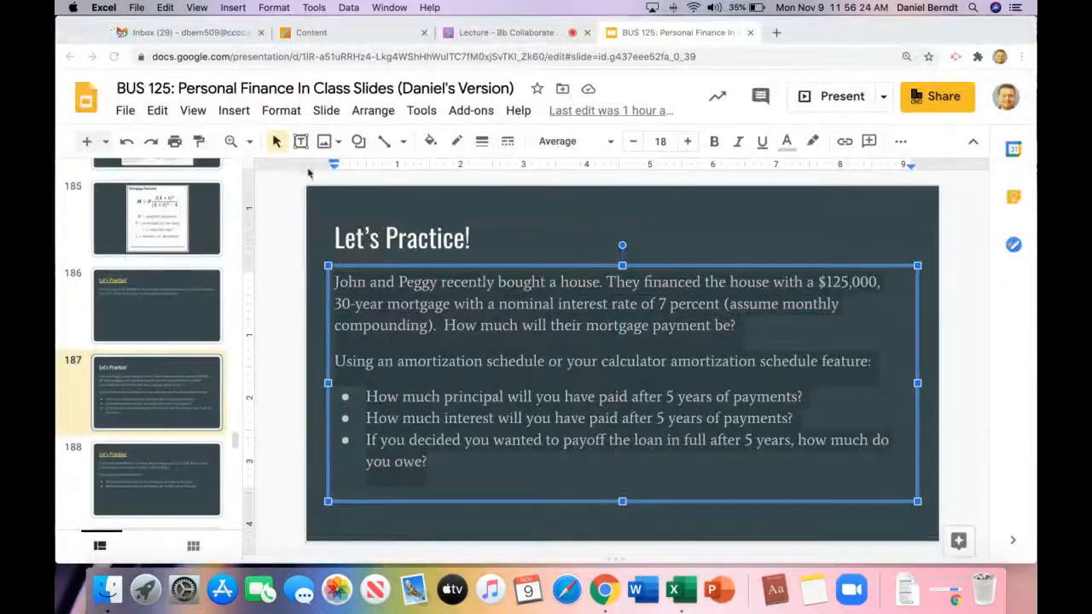
click(488, 34)
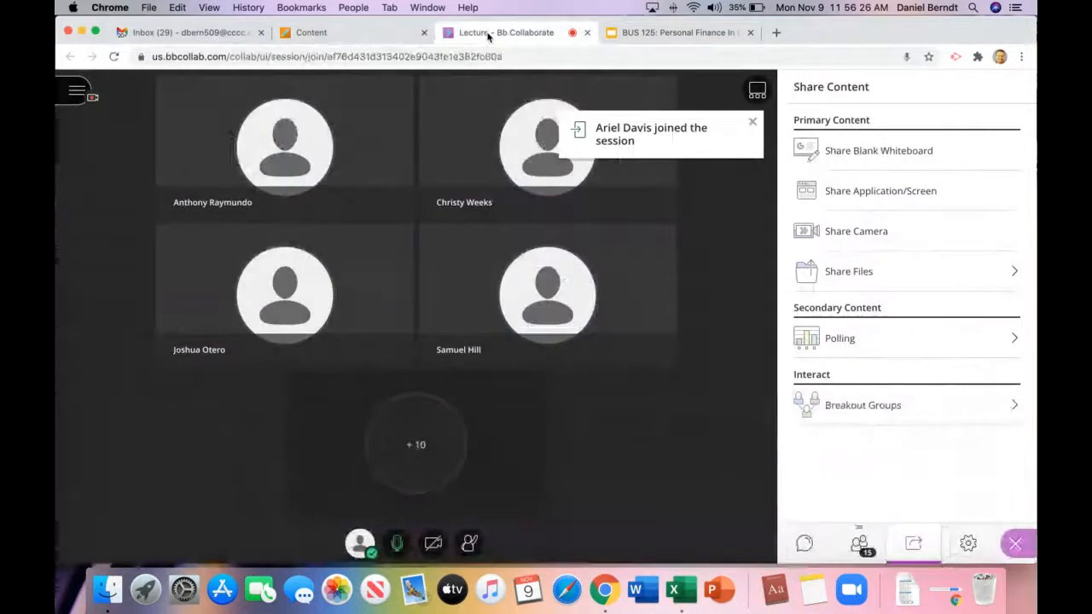